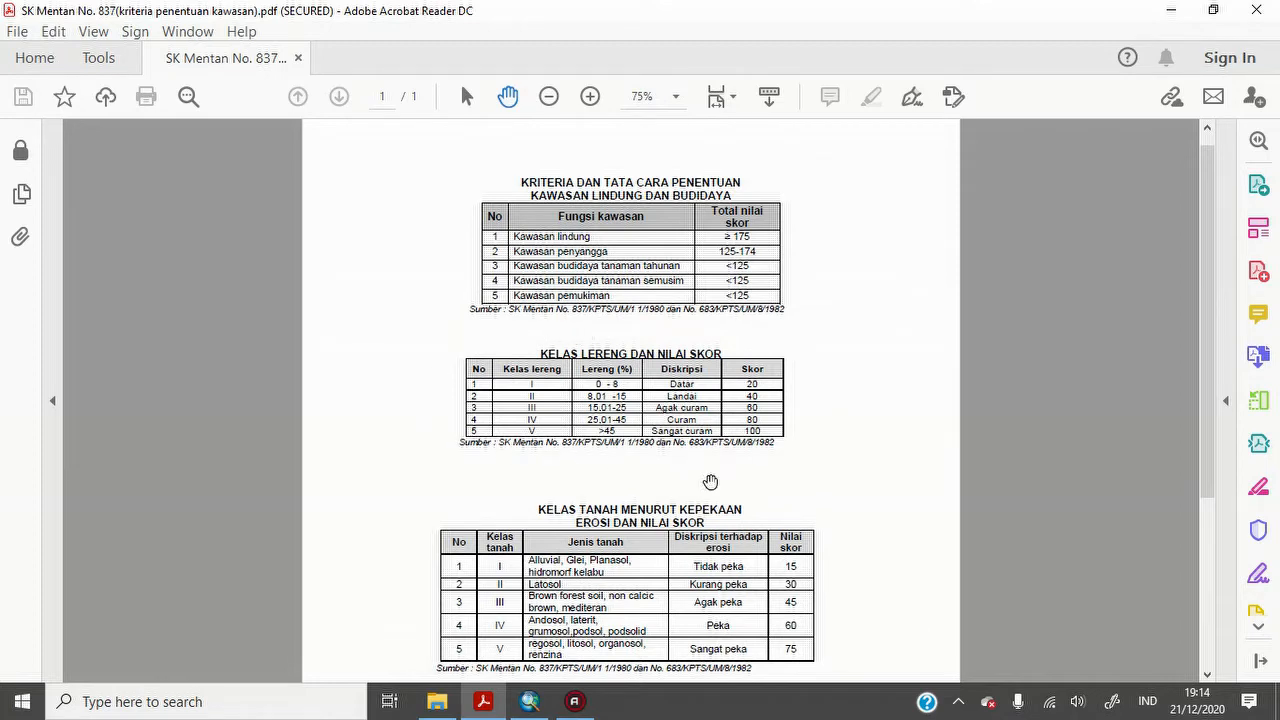
- Examine the PDF's scoring tables for area function, slope class, soil erosion sensitivity and daily rainfall intensity
{"action": "left_click_drag", "start_coordinate": [757, 495], "coordinate": [757, 300]}
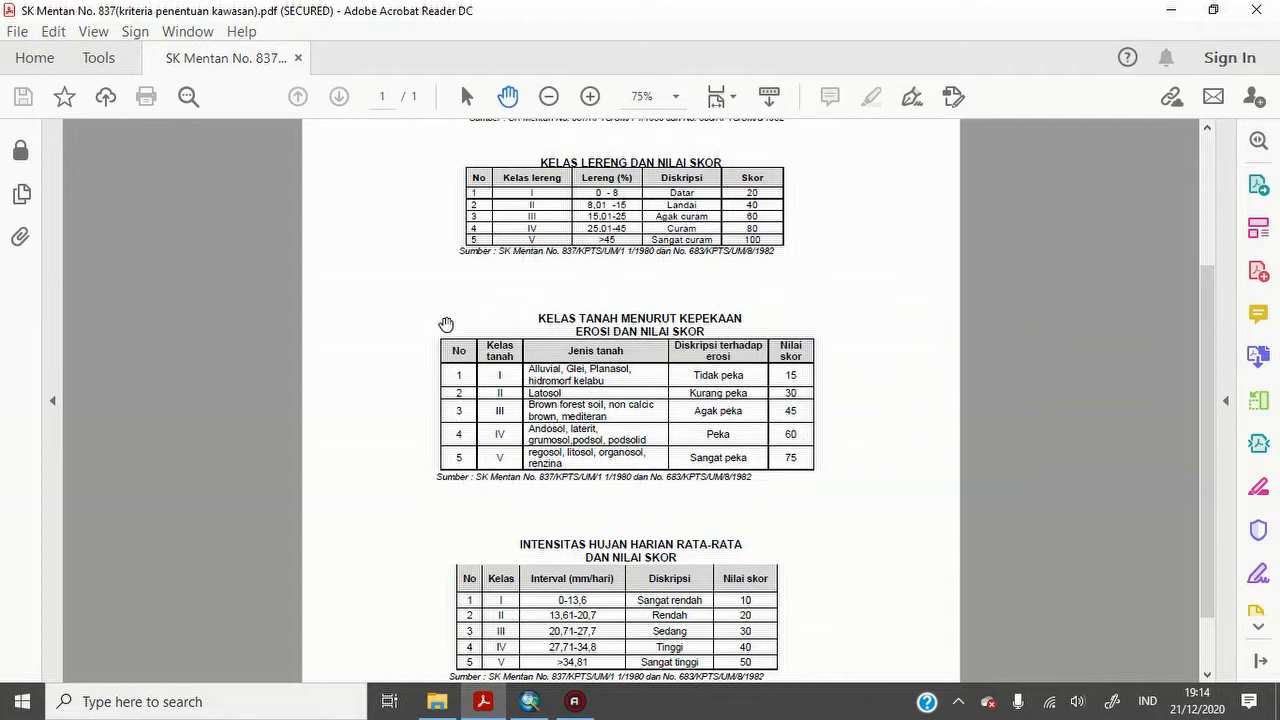
{"action": "double_click", "coordinate": [630, 440]}
{"action": "scroll", "coordinate": [641, 366], "scroll_direction": "down", "scroll_amount": 1}
{"action": "scroll", "coordinate": [641, 366], "scroll_direction": "down", "scroll_amount": 1}
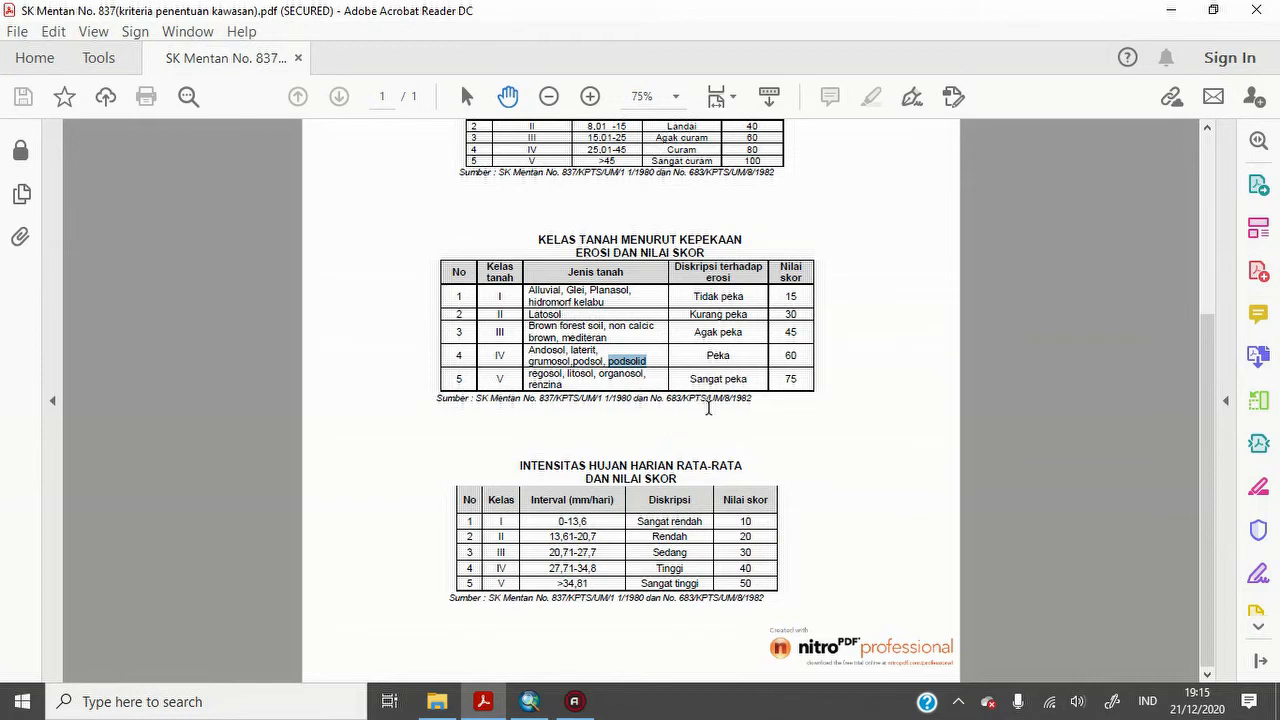
{"action": "left_click_drag", "start_coordinate": [816, 336], "coordinate": [824, 532]}
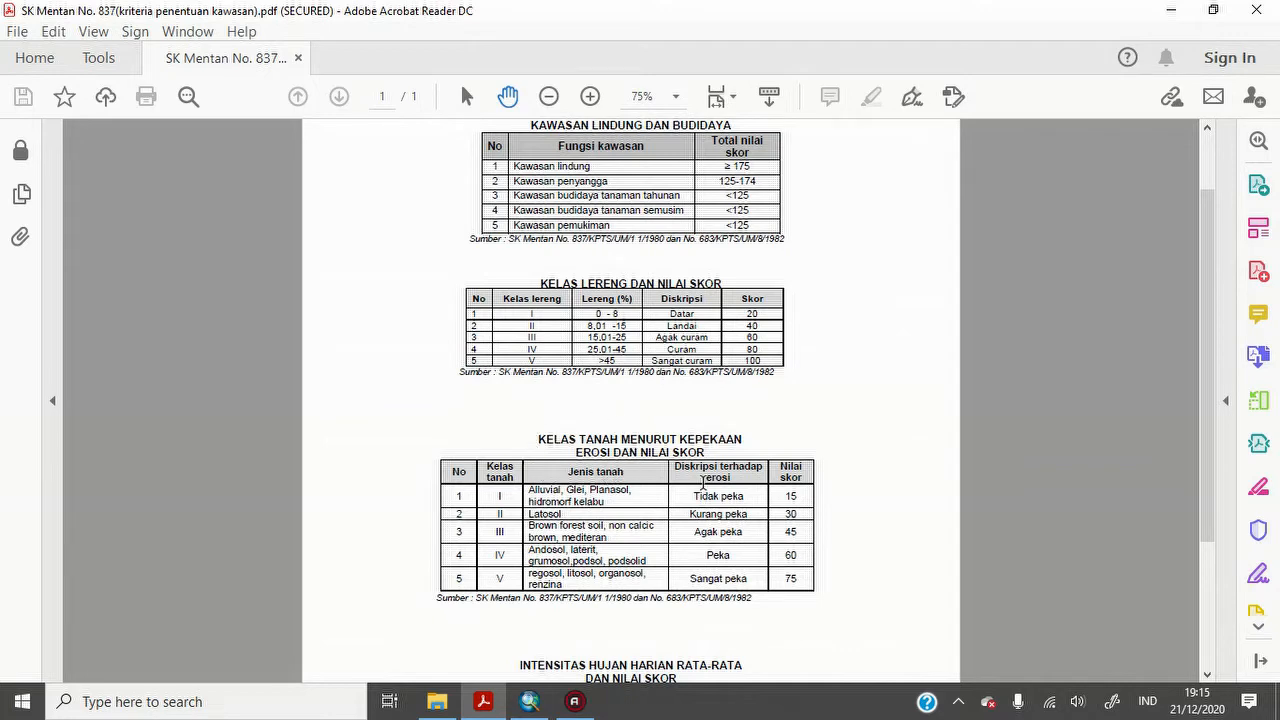
{"action": "scroll", "coordinate": [703, 494], "scroll_direction": "down", "scroll_amount": 2}
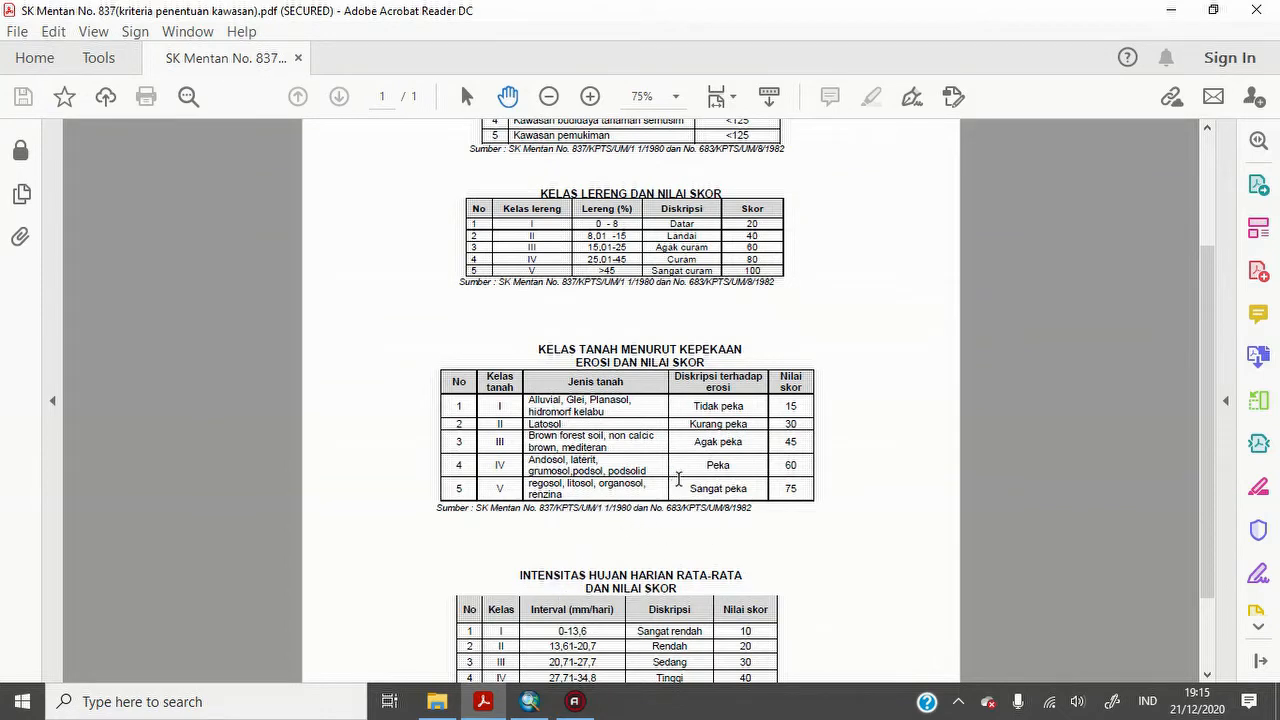
{"action": "scroll", "coordinate": [678, 480], "scroll_direction": "up", "scroll_amount": 1}
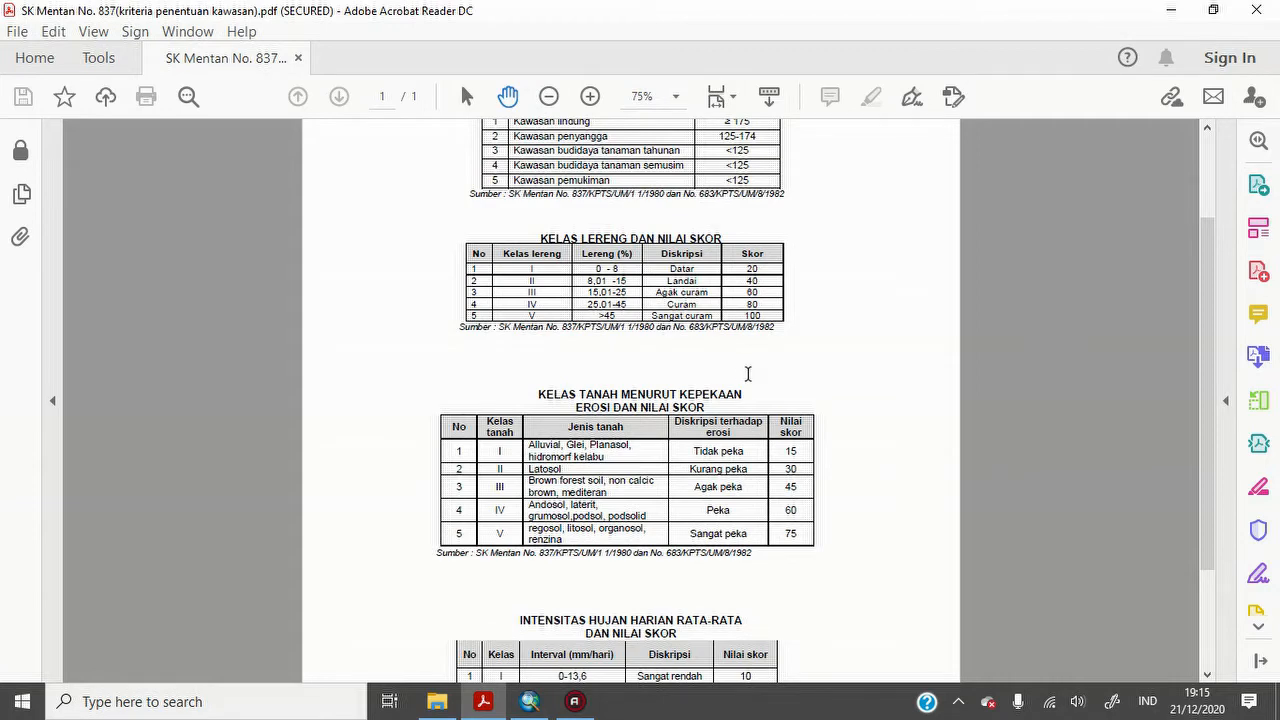
{"action": "scroll", "coordinate": [748, 373], "scroll_direction": "up", "scroll_amount": 3}
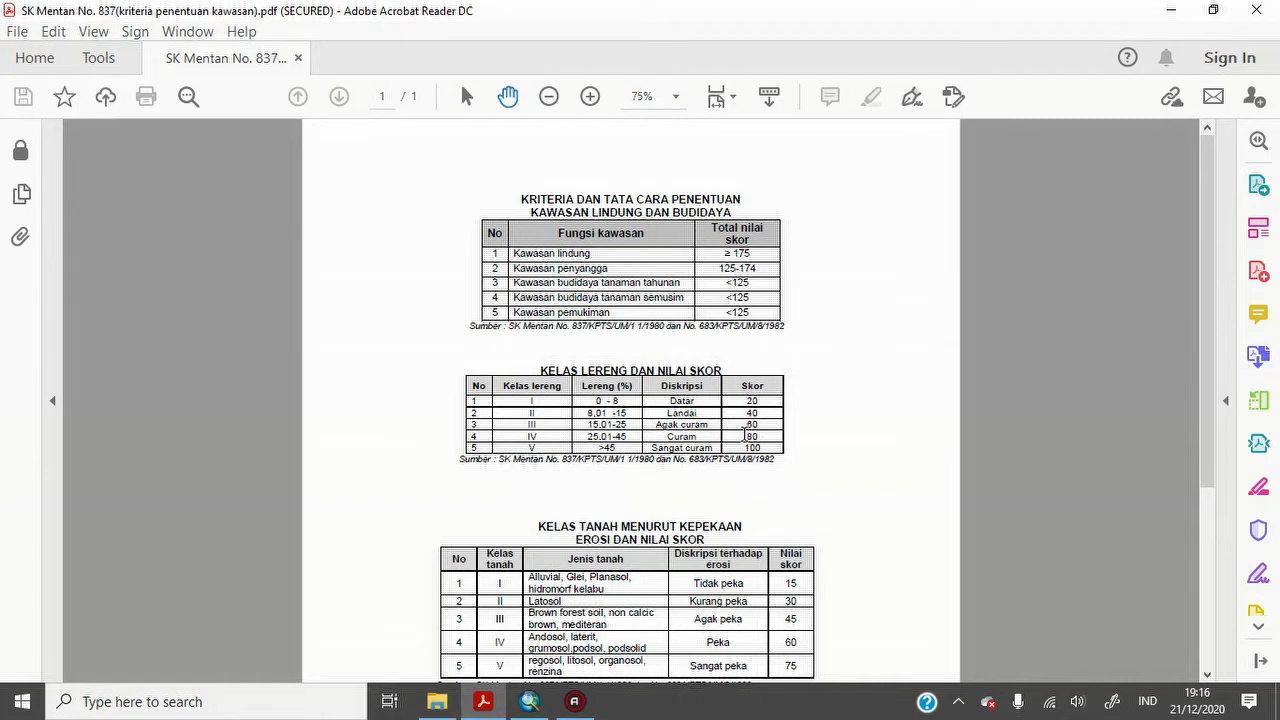
{"action": "scroll", "coordinate": [789, 506], "scroll_direction": "down", "scroll_amount": 1}
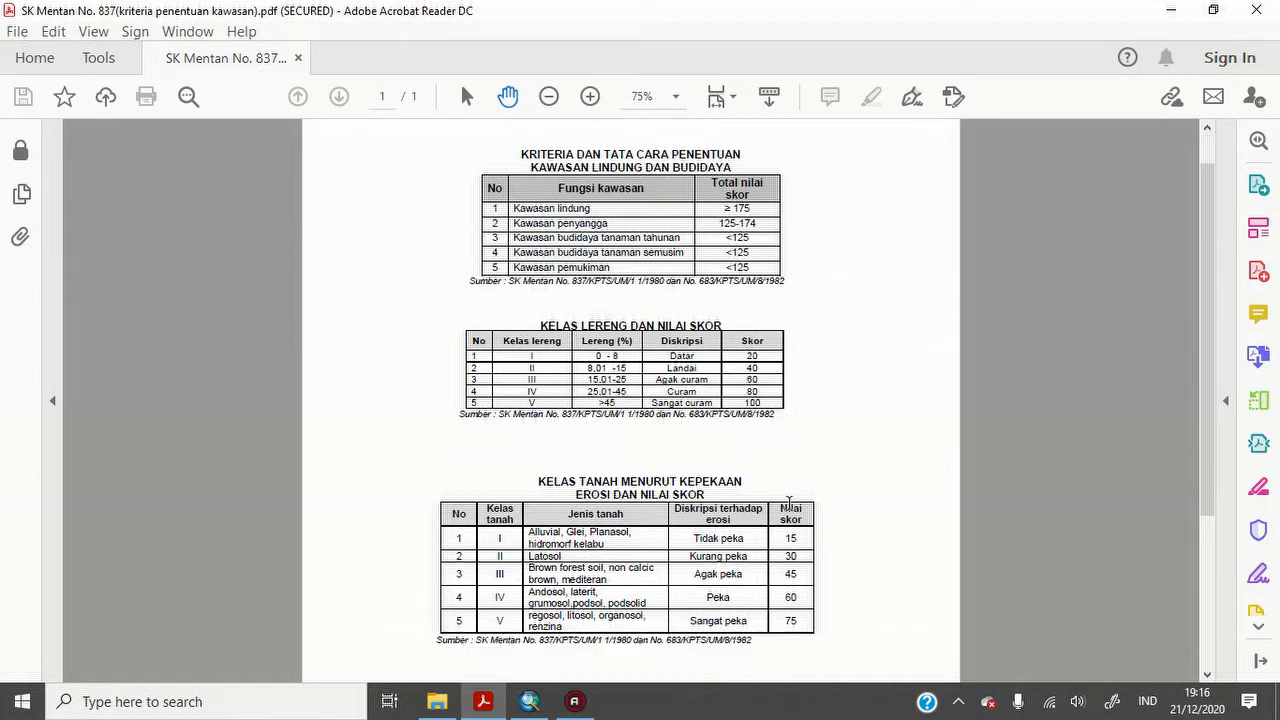
{"action": "scroll", "coordinate": [792, 510], "scroll_direction": "down", "scroll_amount": 1}
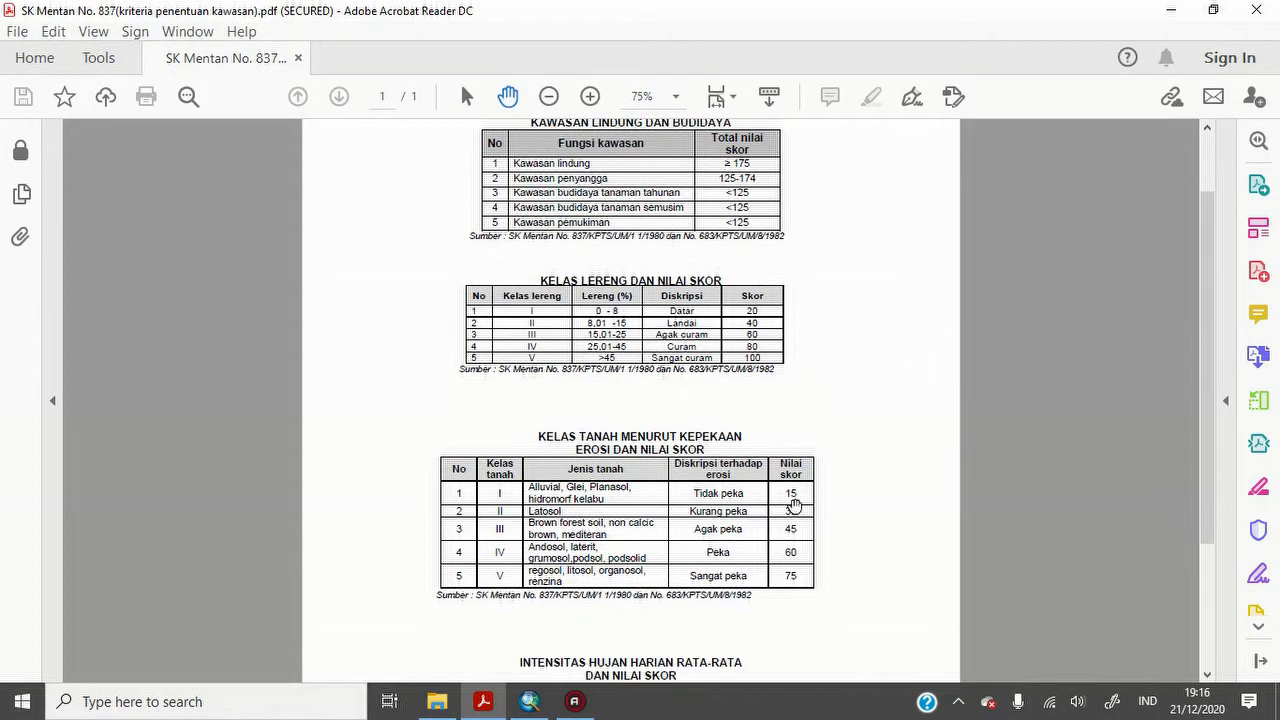
{"action": "scroll", "coordinate": [792, 505], "scroll_direction": "down", "scroll_amount": 4}
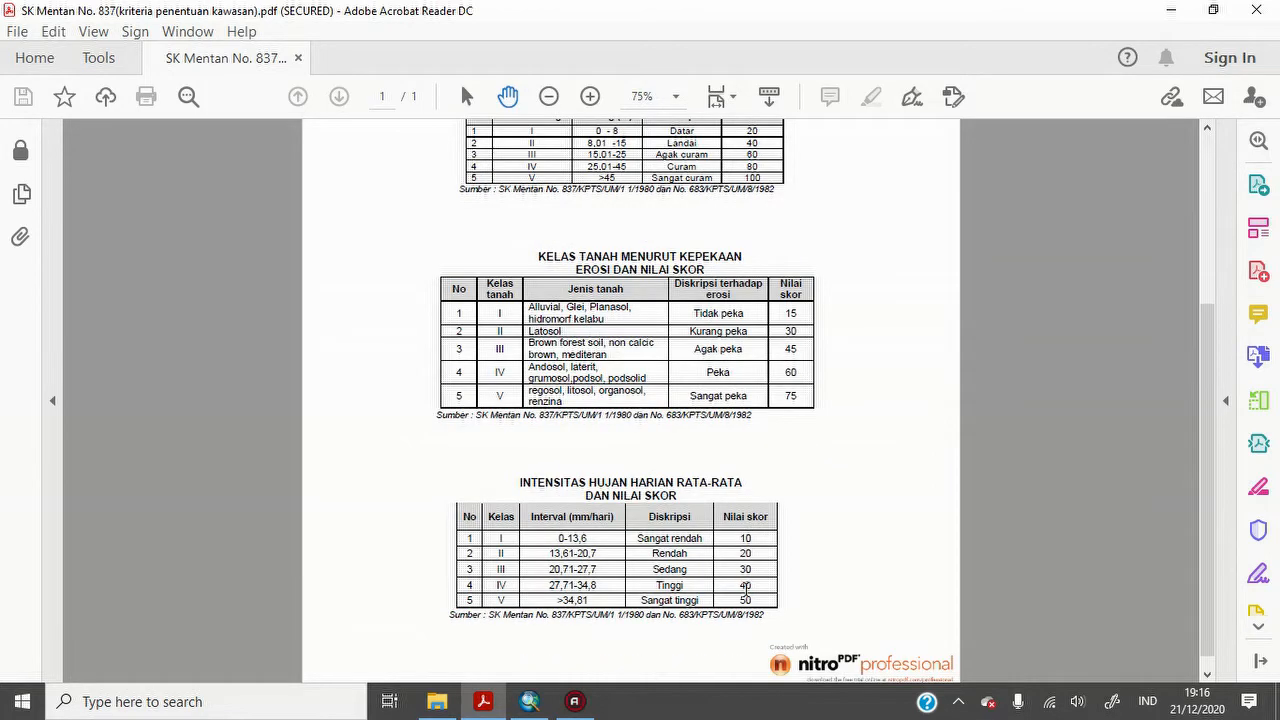
{"action": "scroll", "coordinate": [853, 392], "scroll_direction": "up", "scroll_amount": 3}
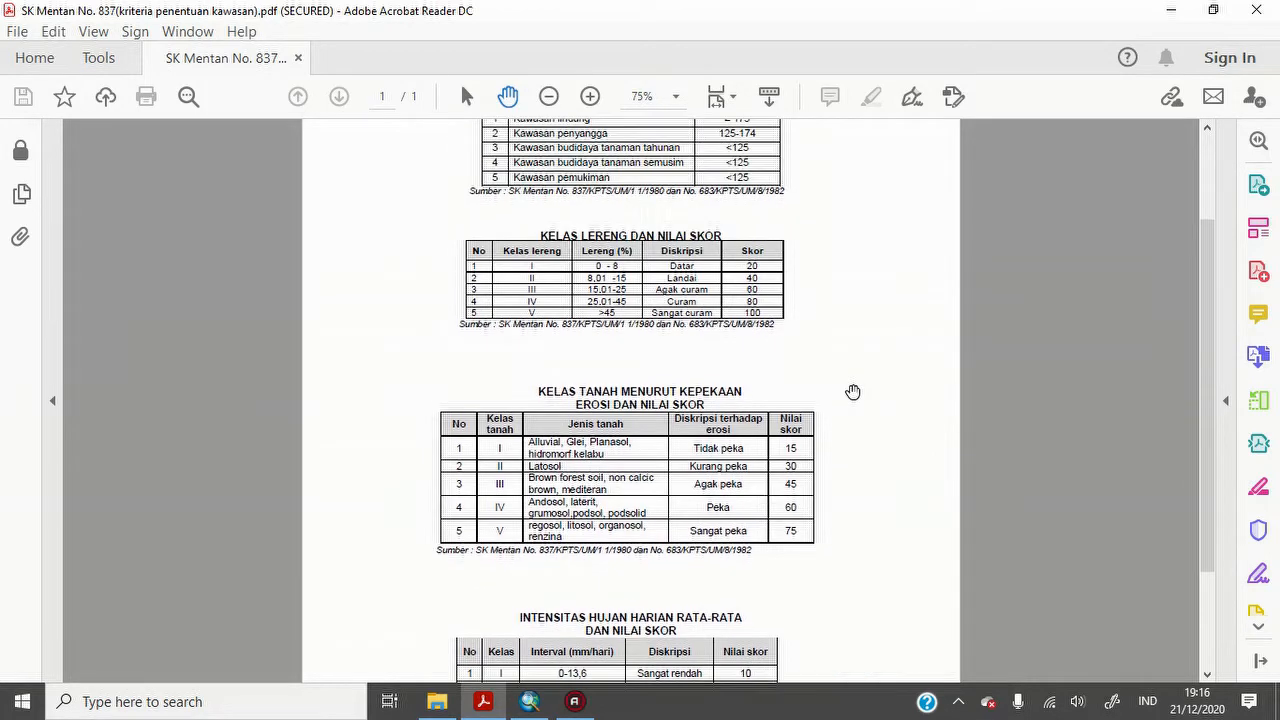
{"action": "scroll", "coordinate": [853, 392], "scroll_direction": "up", "scroll_amount": 2}
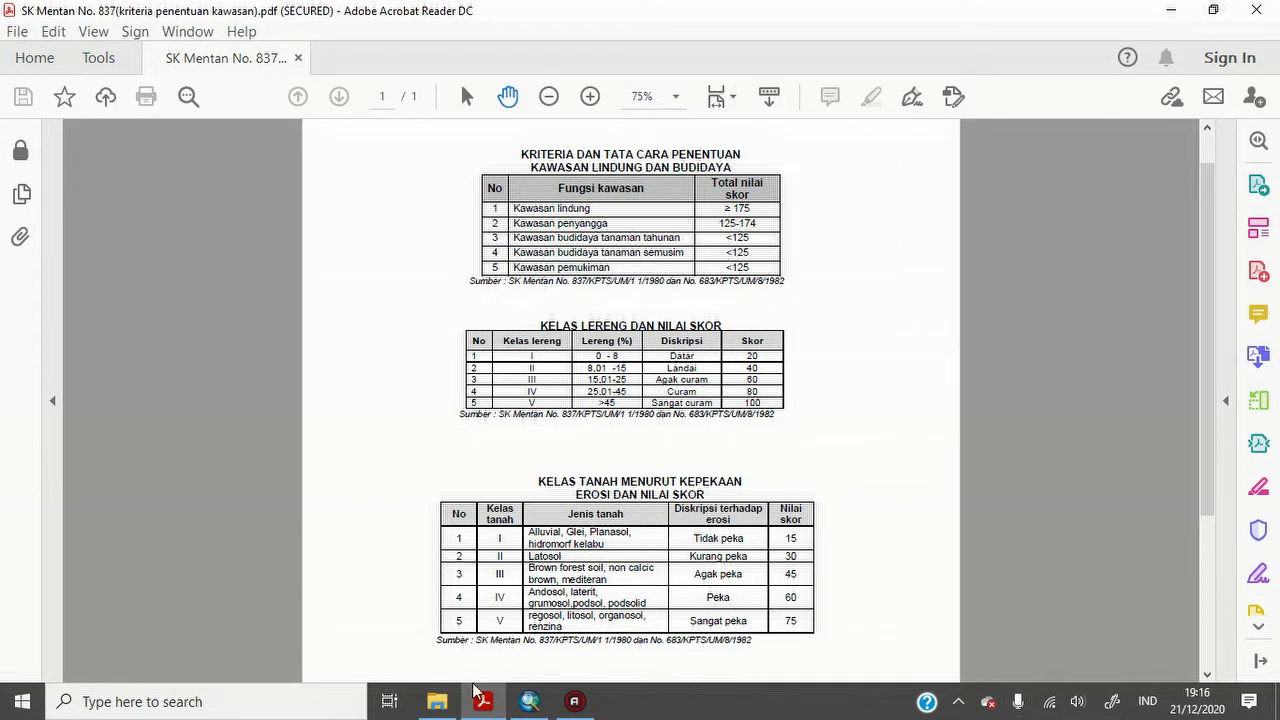
- Switch to ArcMap and add hujan.shp, lereng.shp and tanah.shp from the Bahan shp folder to the map
{"action": "left_click", "coordinate": [437, 703]}
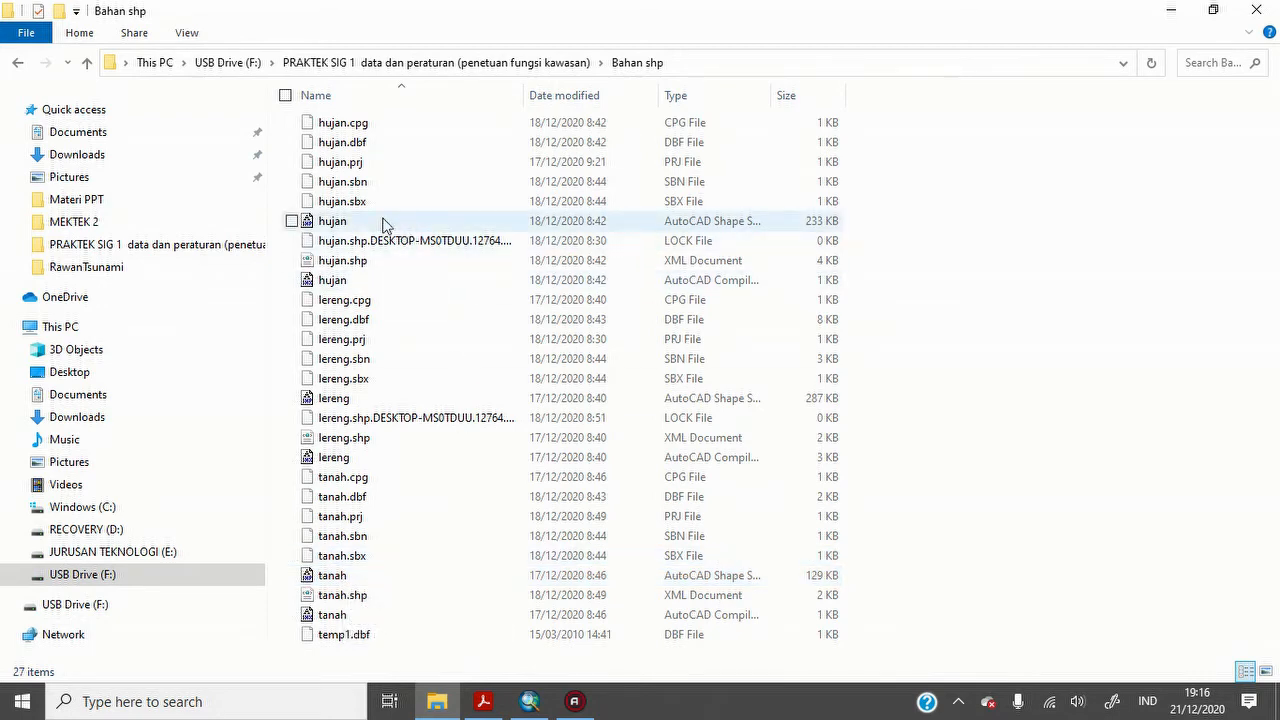
{"action": "left_click", "coordinate": [533, 702]}
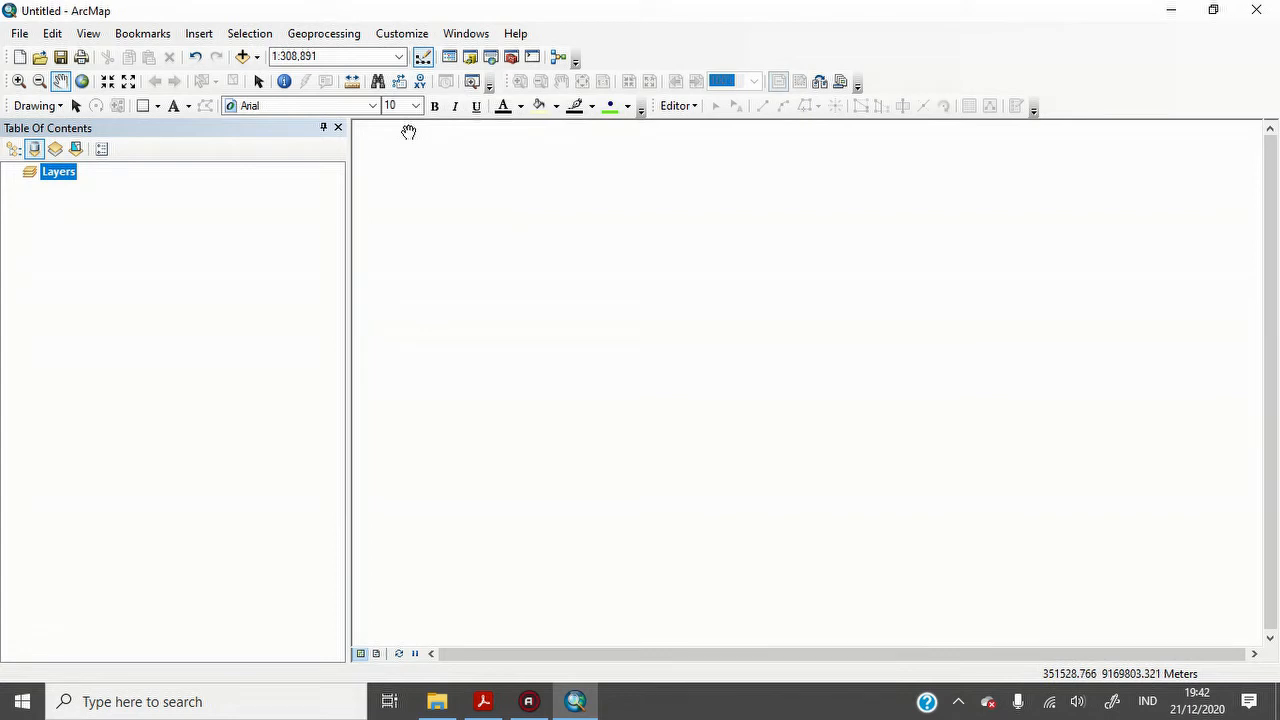
{"action": "left_click", "coordinate": [256, 57]}
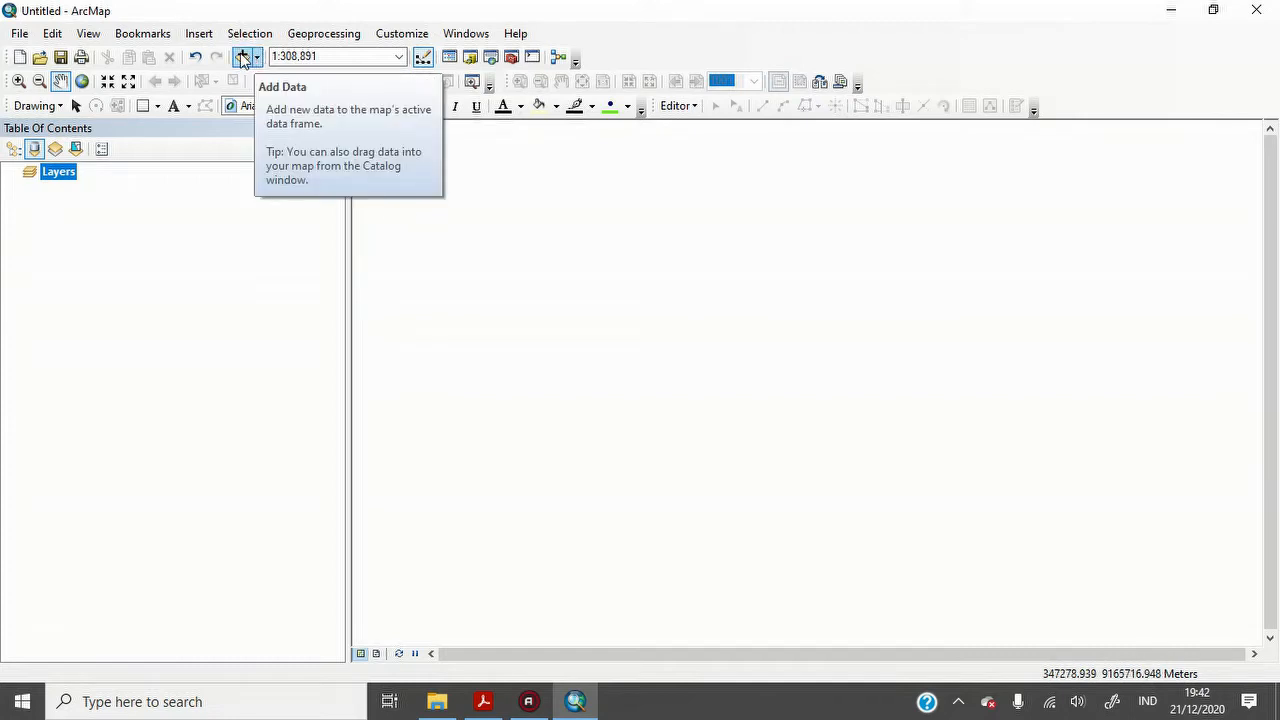
{"action": "left_click", "coordinate": [243, 58]}
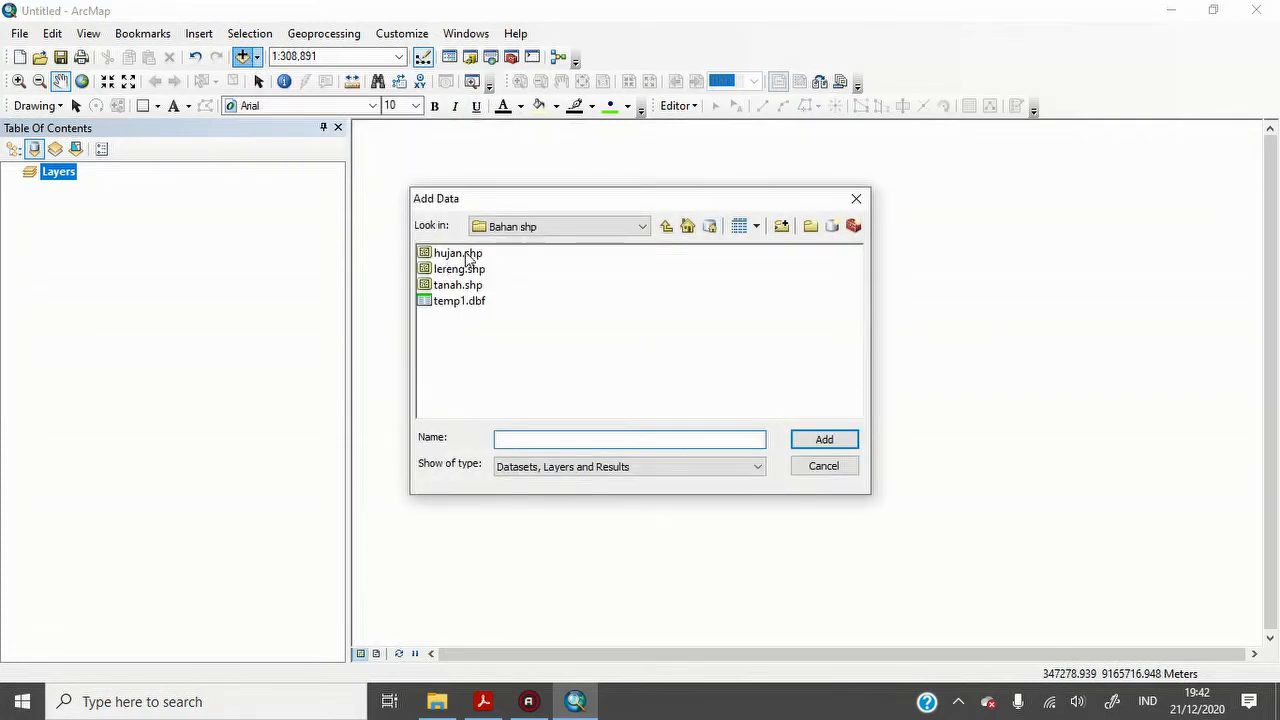
{"action": "left_click", "coordinate": [468, 259]}
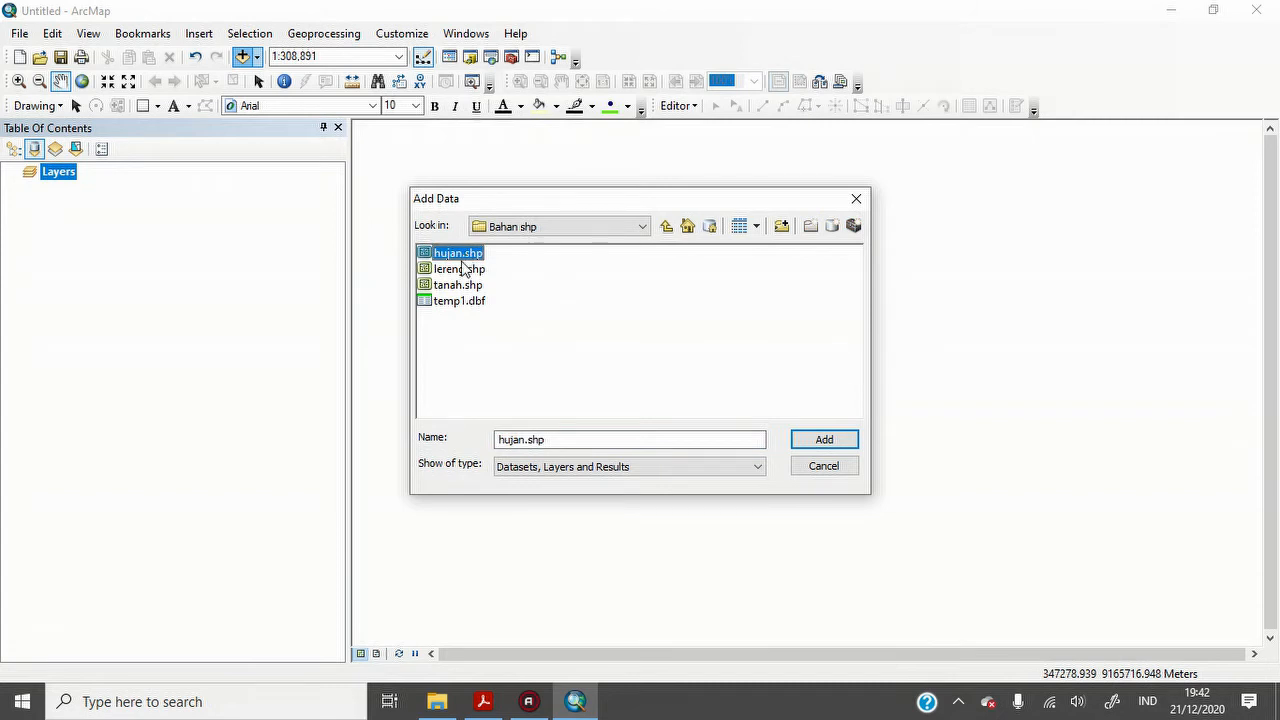
{"action": "left_click", "coordinate": [458, 272], "text": "shift"}
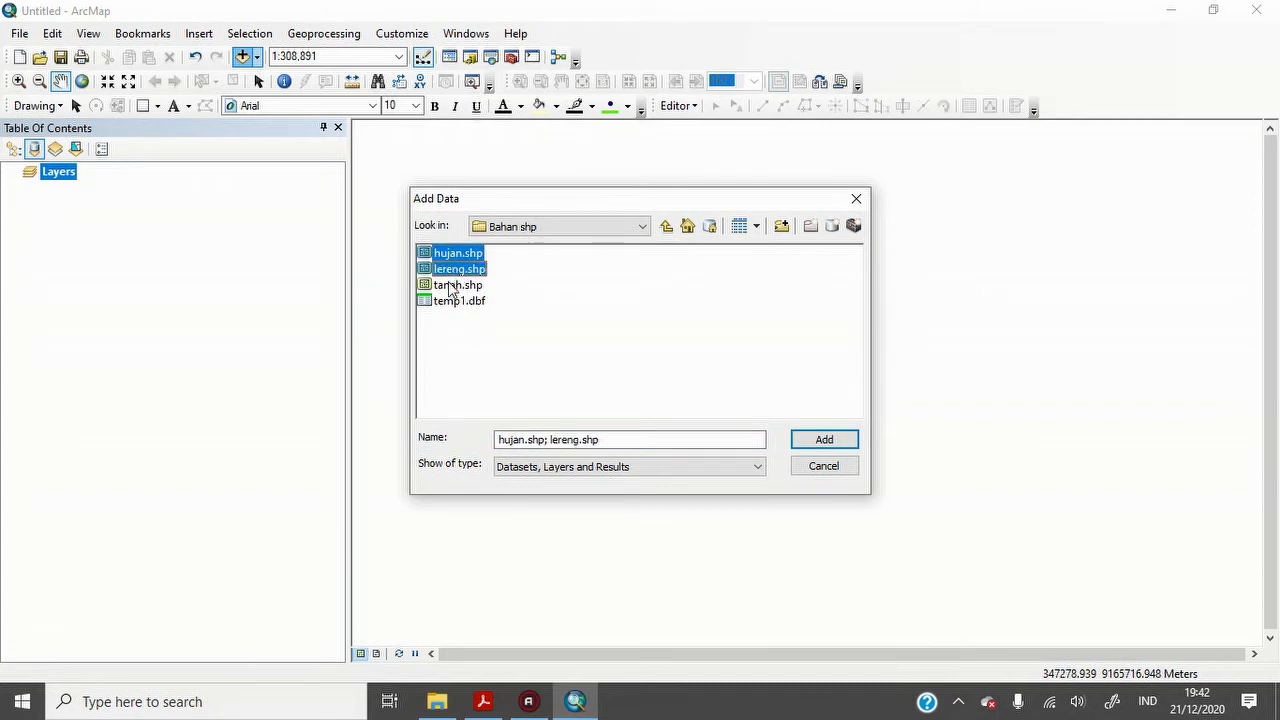
{"action": "left_click", "coordinate": [449, 288], "text": "shift"}
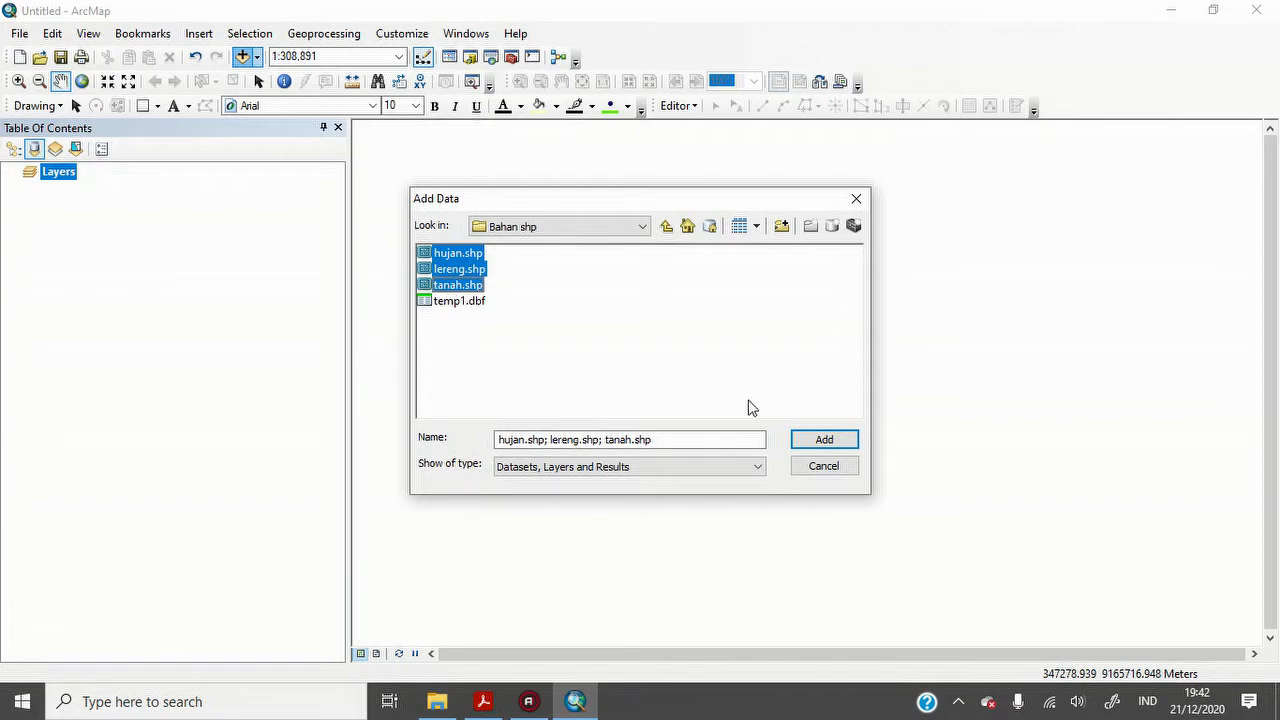
{"action": "left_click", "coordinate": [840, 442]}
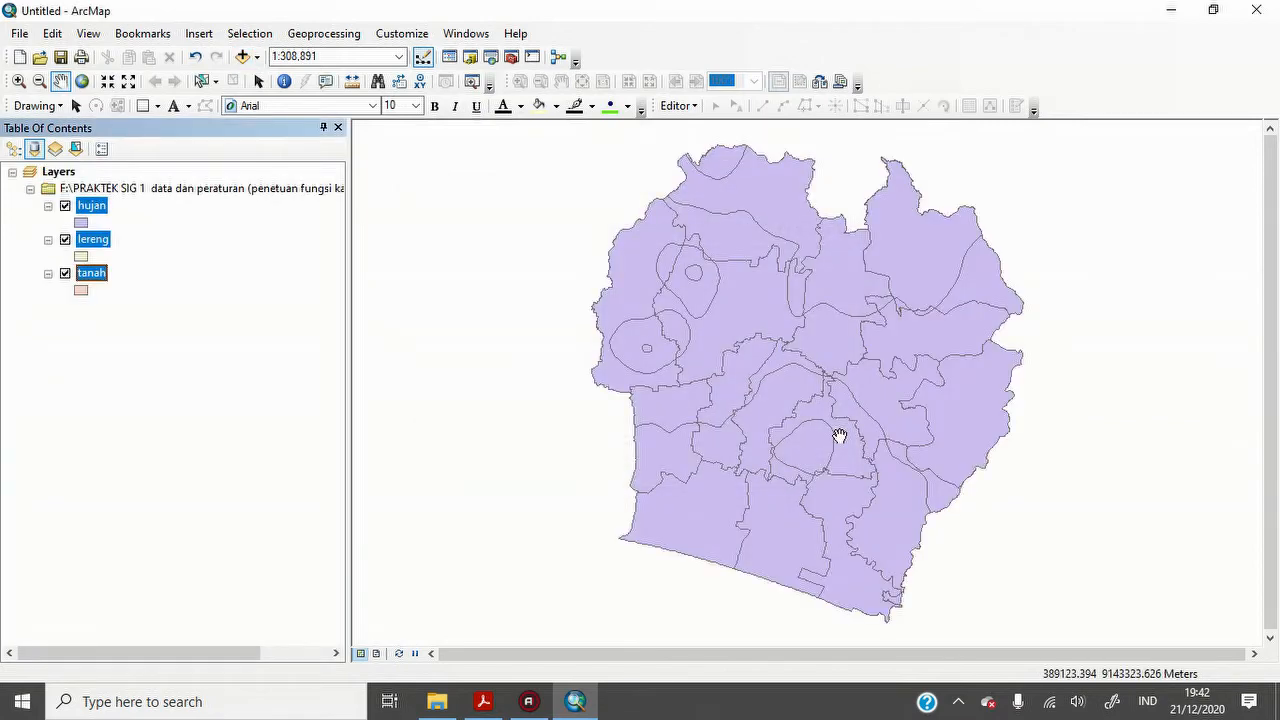
{"action": "left_click", "coordinate": [197, 314]}
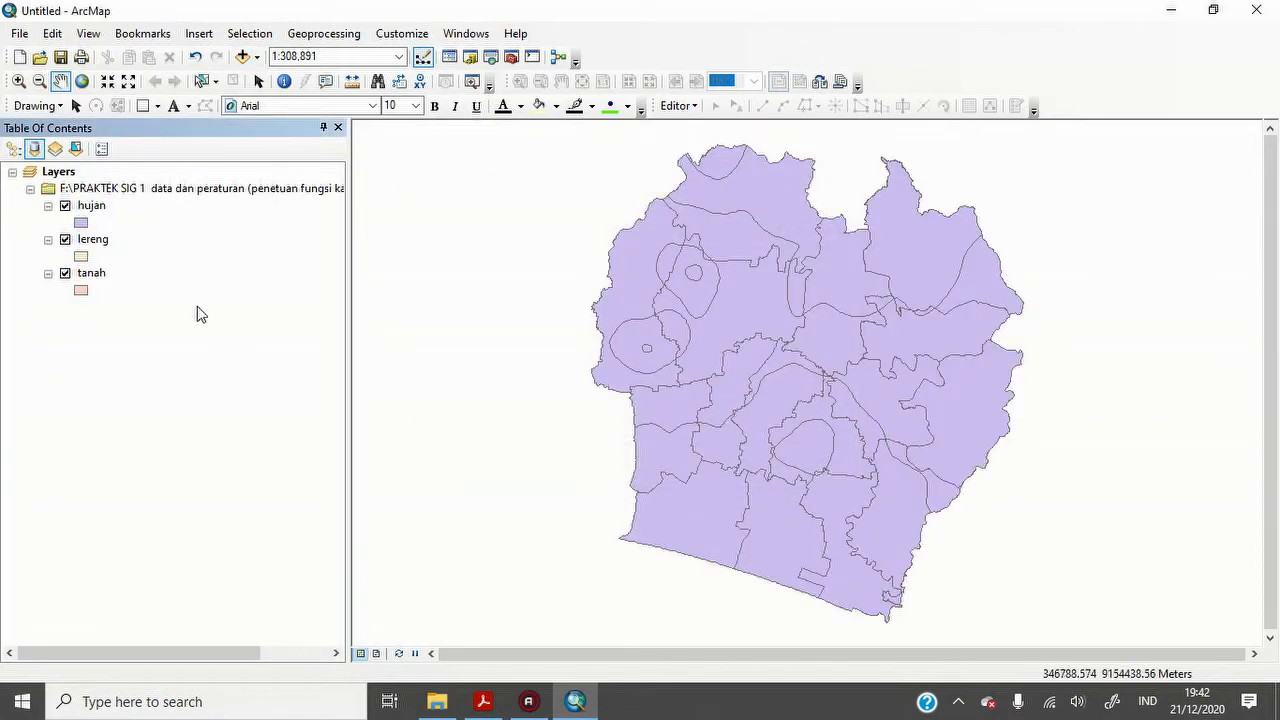
- Open the hujan layer's attribute table and add a Short Integer field named Skor_Hujan
{"action": "left_click", "coordinate": [92, 207]}
{"action": "right_click", "coordinate": [99, 216]}
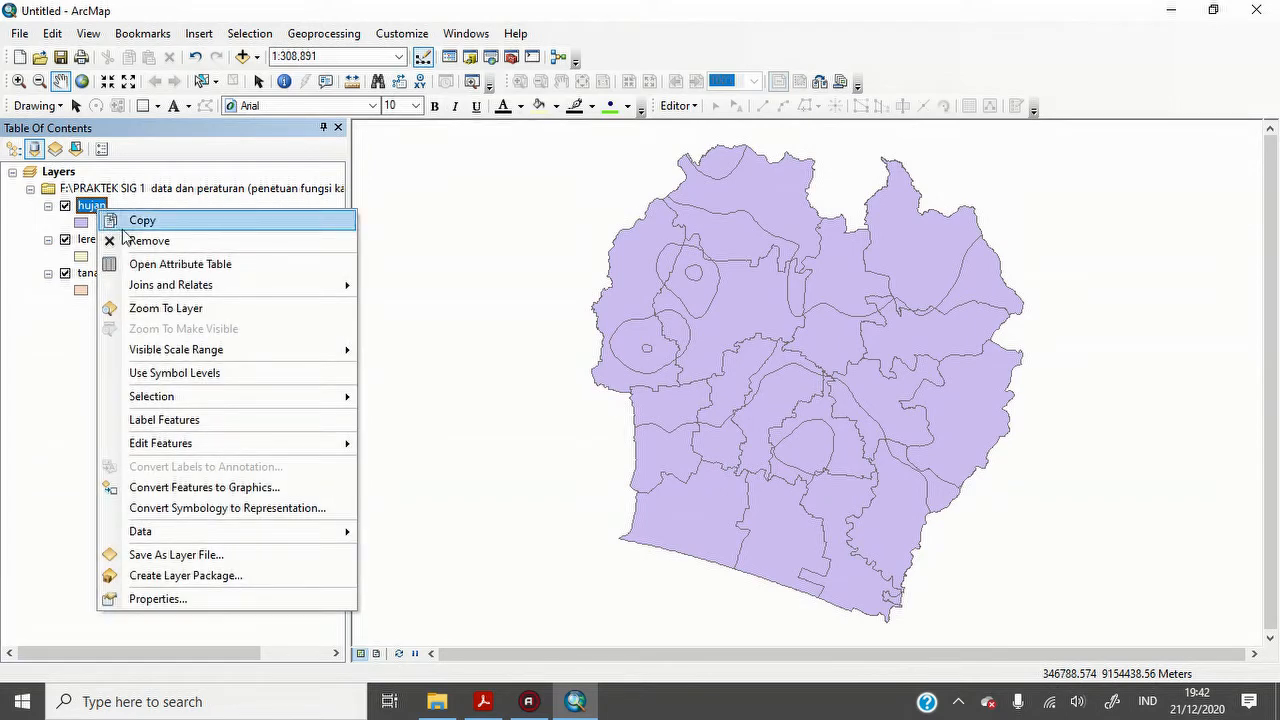
{"action": "left_click", "coordinate": [168, 266]}
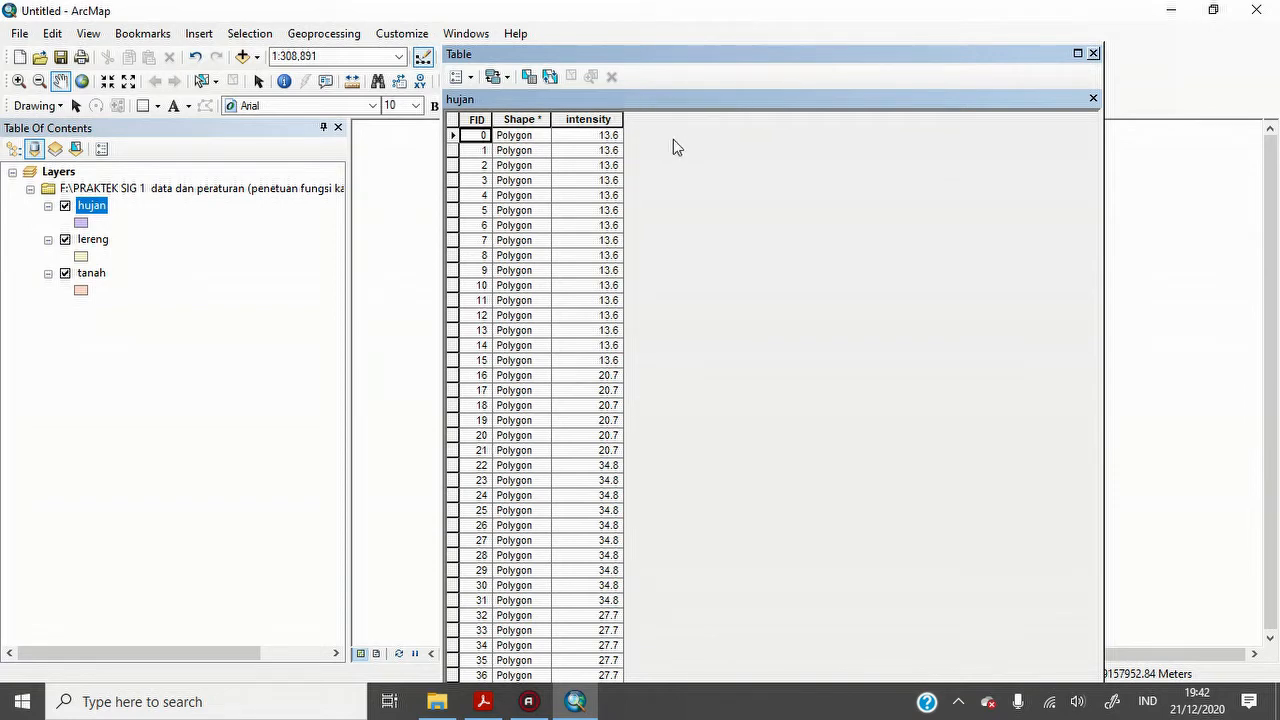
{"action": "left_click", "coordinate": [471, 78]}
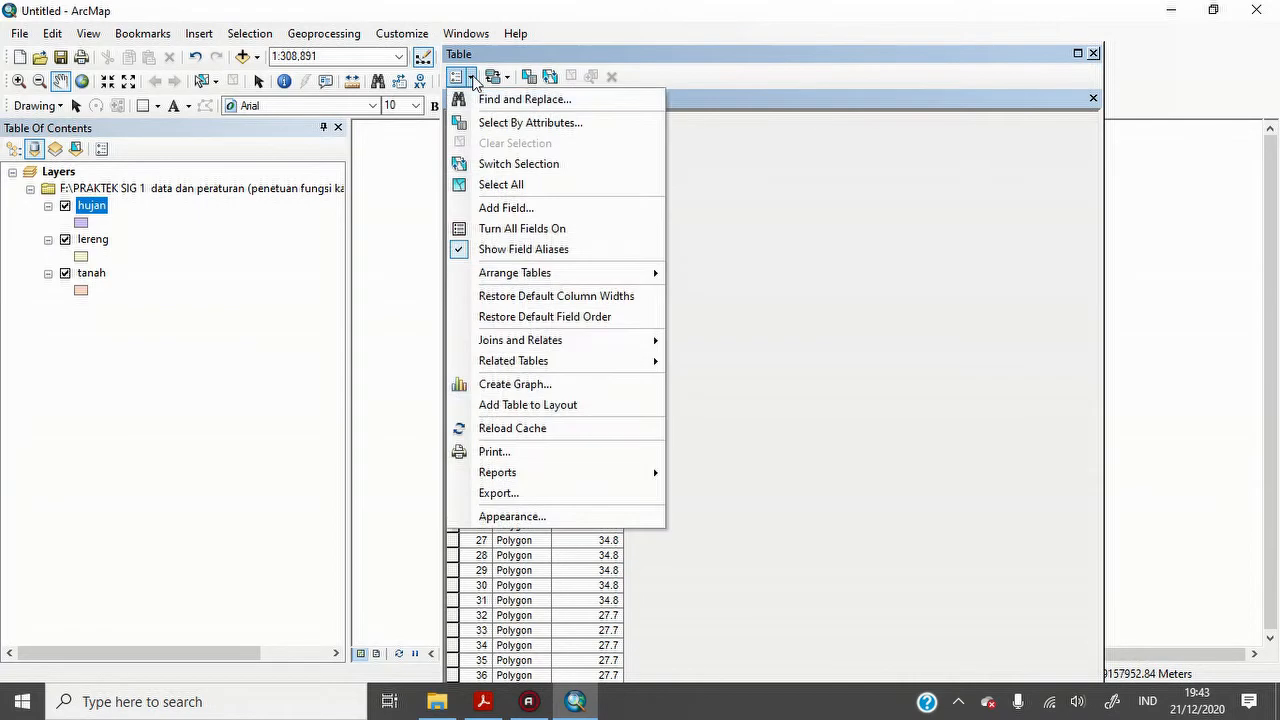
{"action": "left_click", "coordinate": [534, 206]}
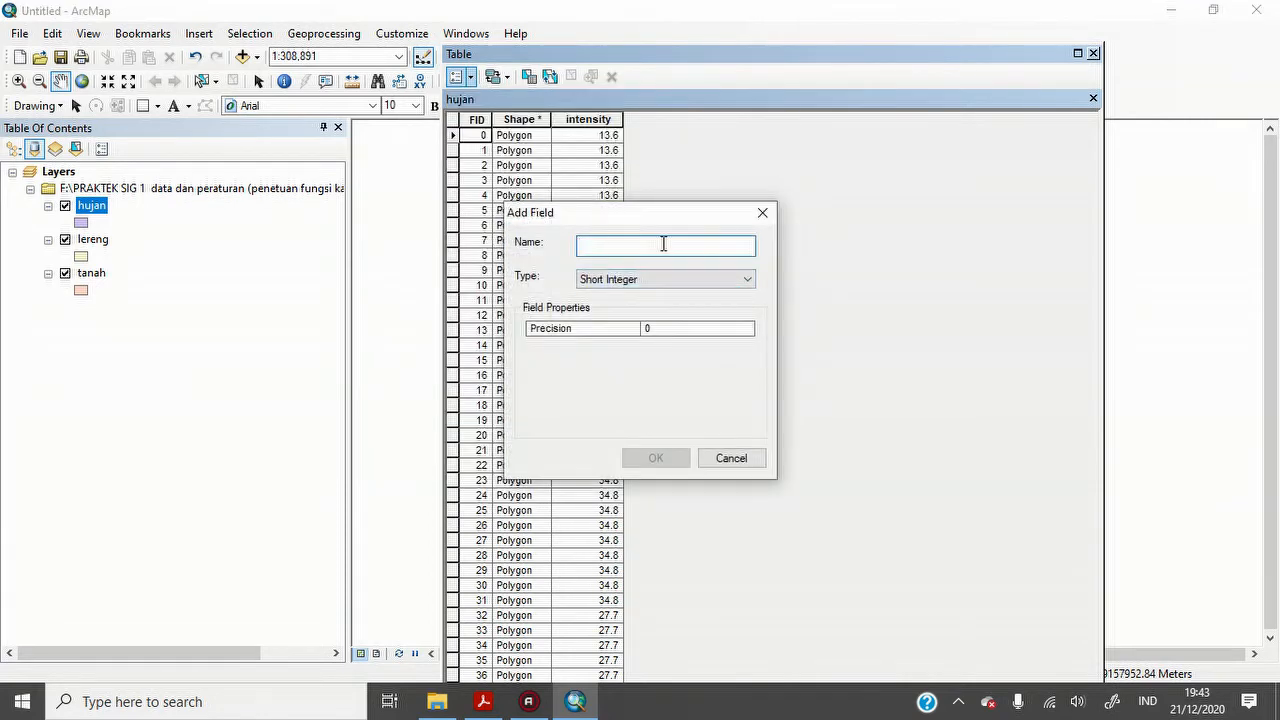
{"action": "type", "text": "Skor Hujan"}
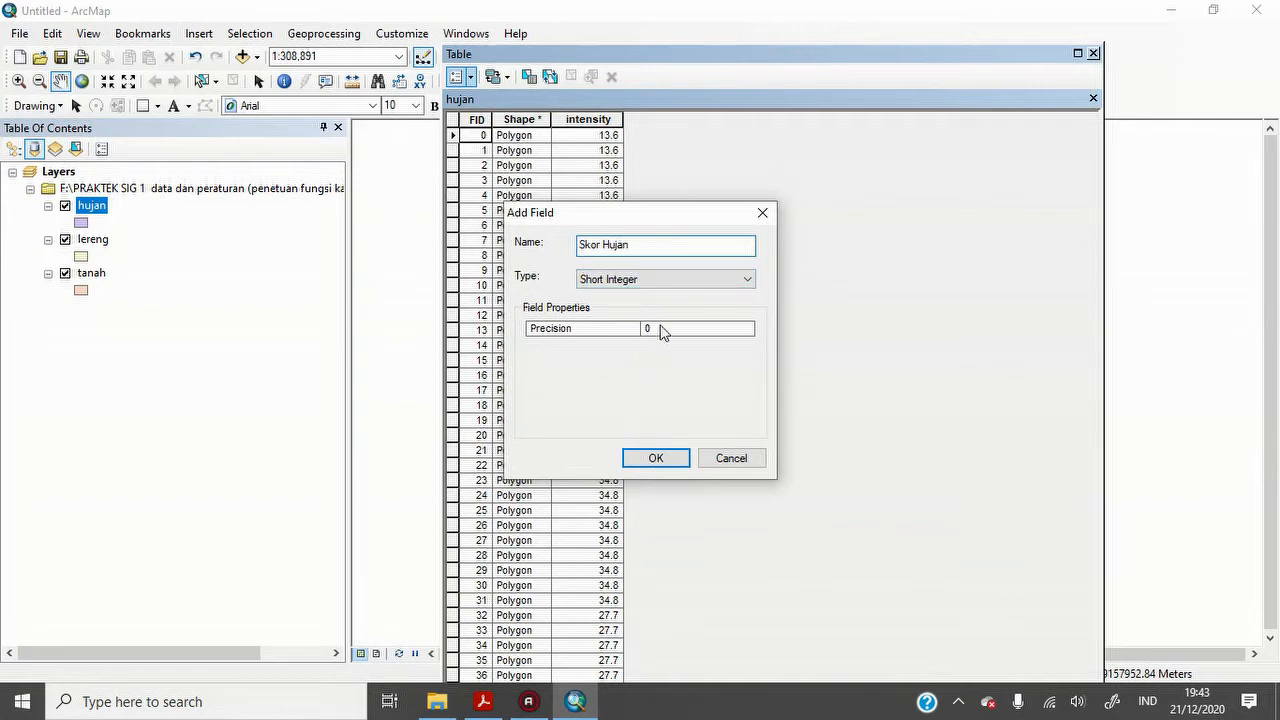
{"action": "left_click", "coordinate": [660, 460]}
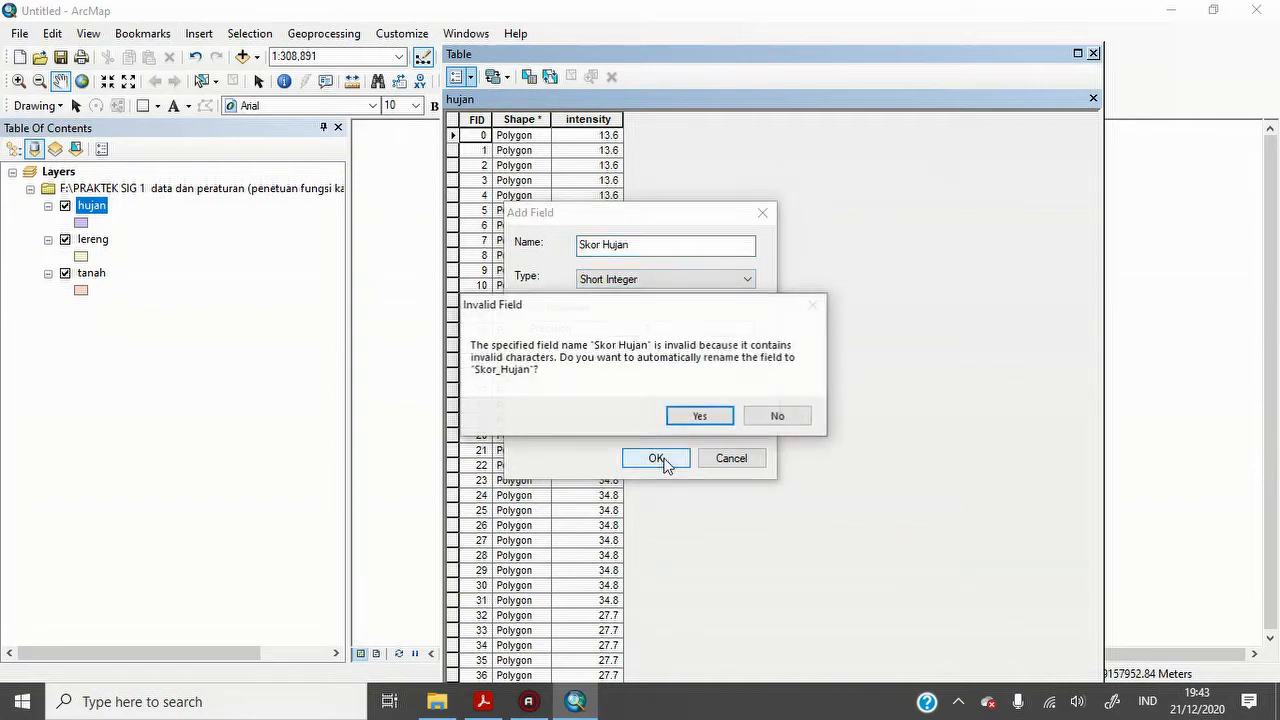
{"action": "left_click", "coordinate": [716, 420]}
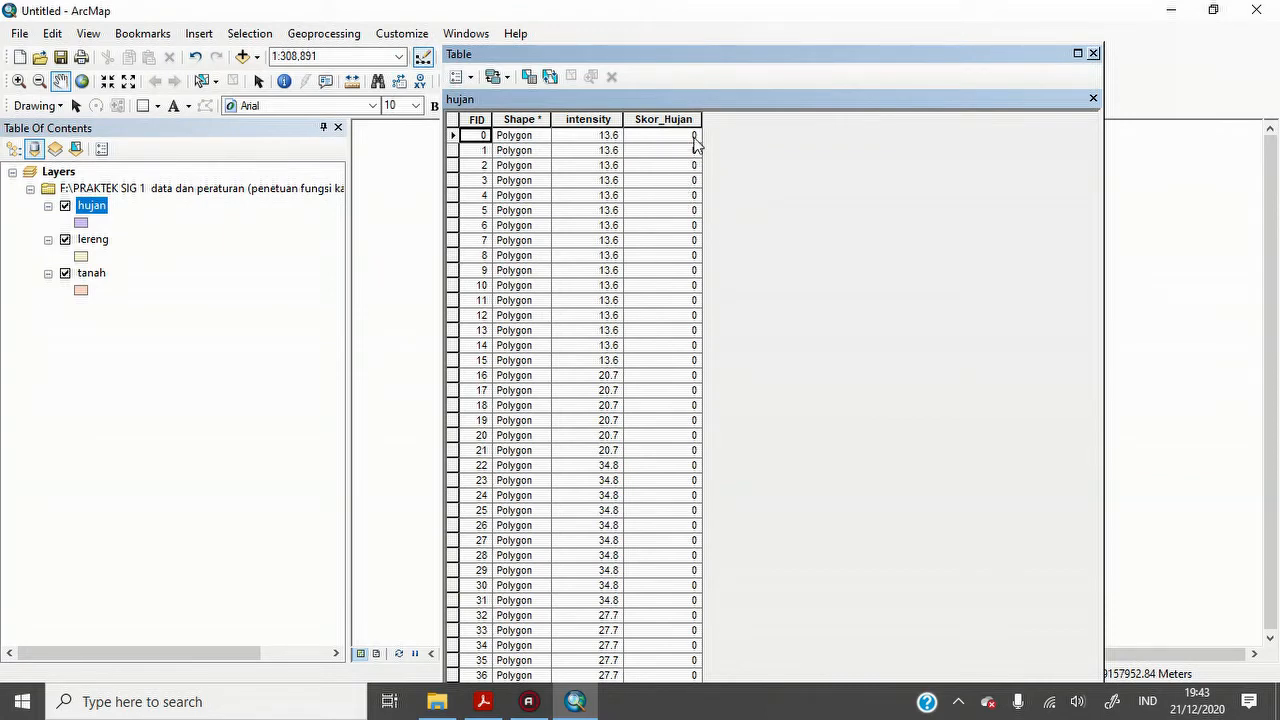
- Check the PDF's rainfall score table, and in ArcMap use Field Calculator to set Skor_Hujan to 10 for the hujan records with intensity 13.6
{"action": "left_click", "coordinate": [485, 703]}
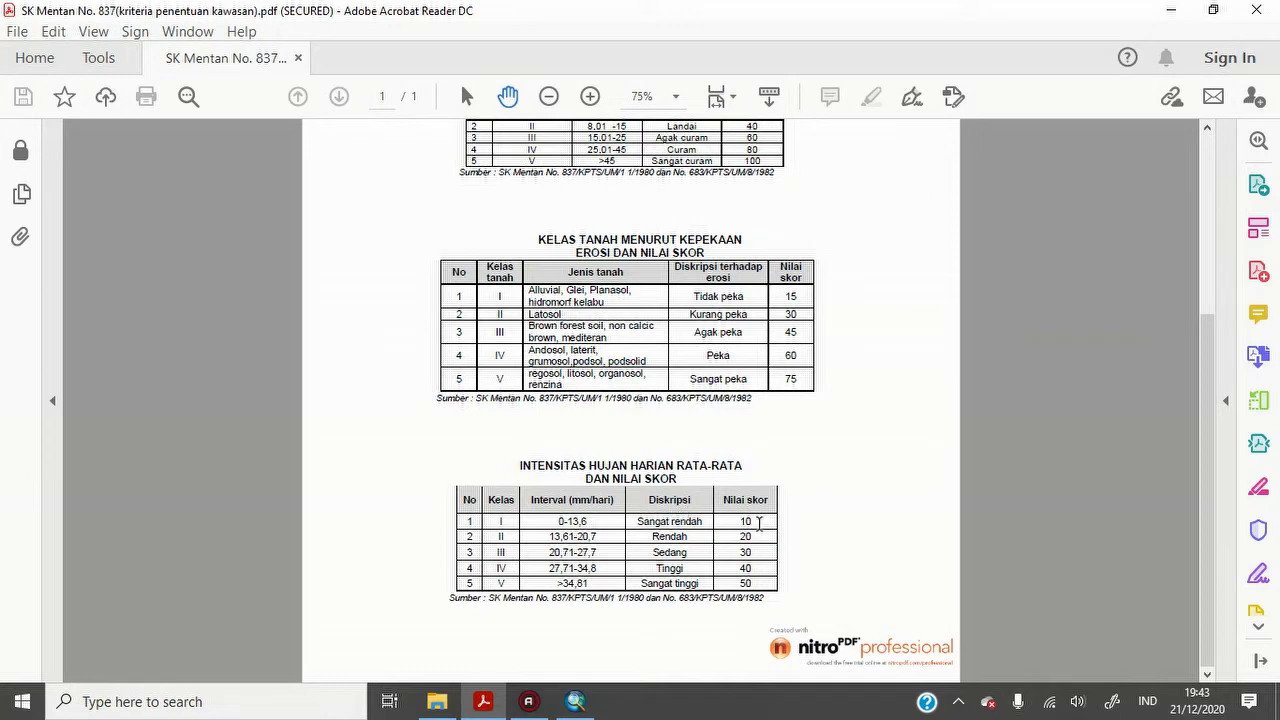
{"action": "left_click", "coordinate": [575, 701]}
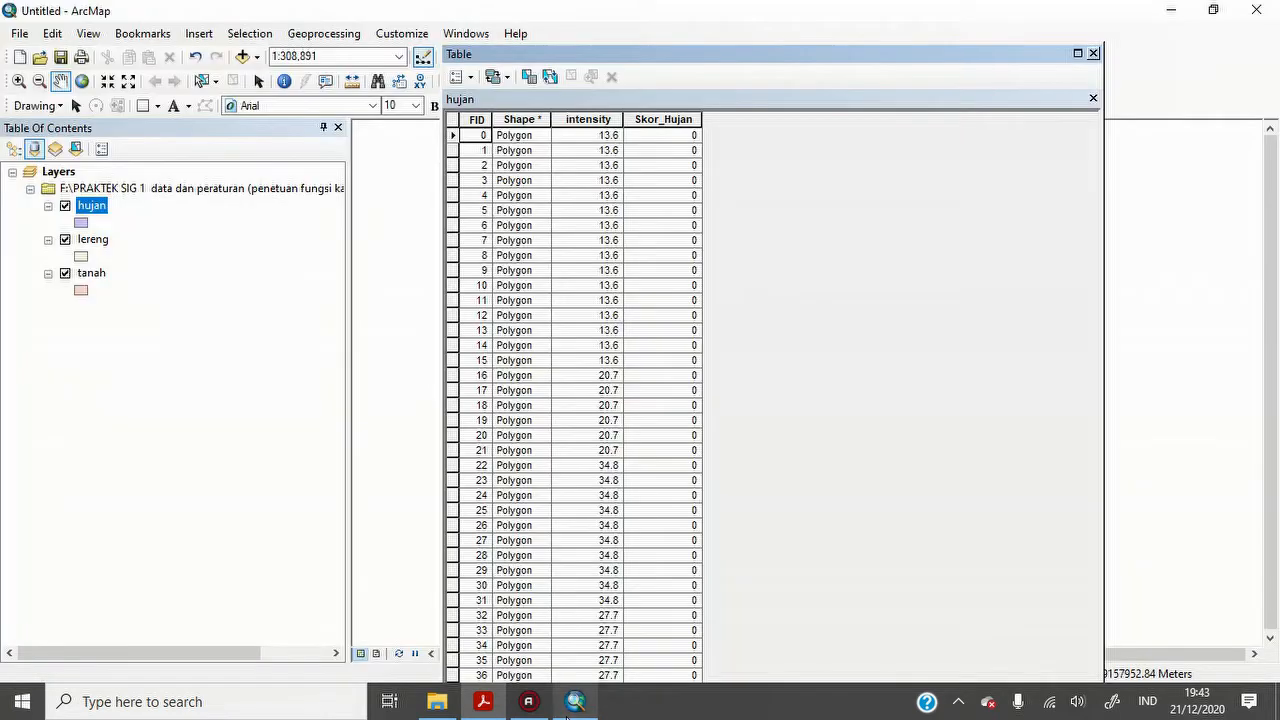
{"action": "left_click", "coordinate": [452, 136]}
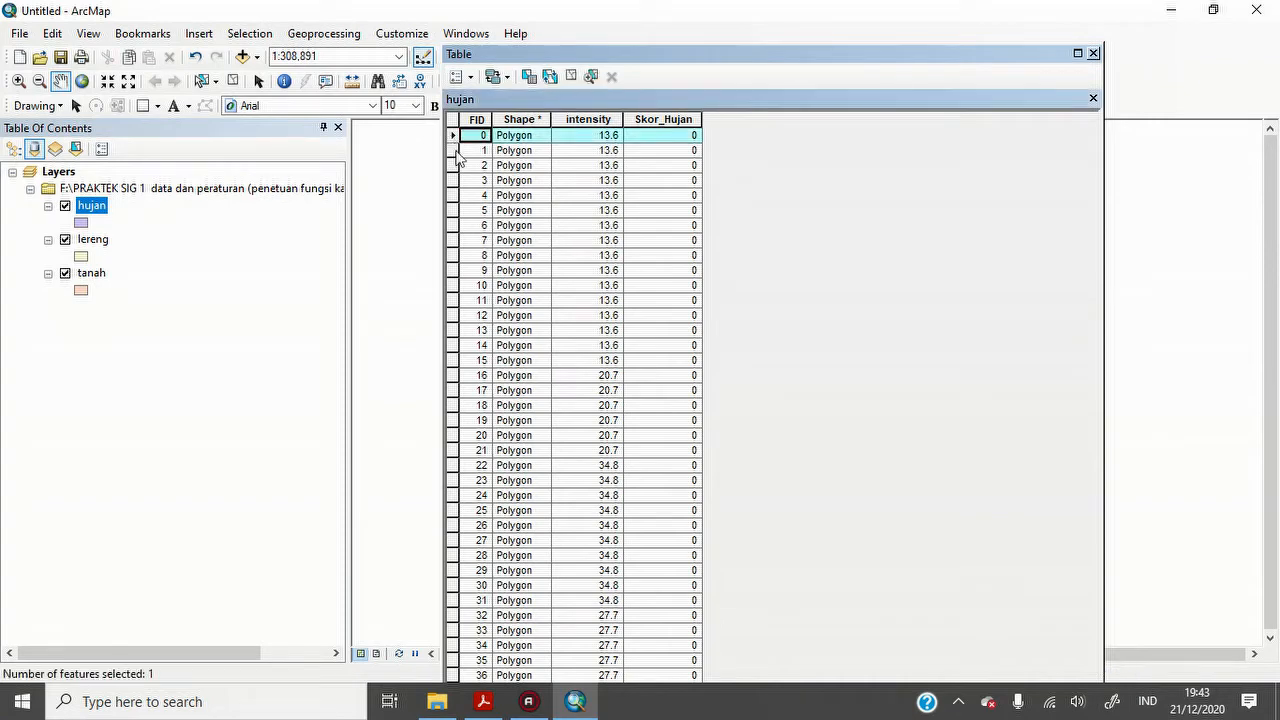
{"action": "left_click", "coordinate": [452, 360], "text": "shift"}
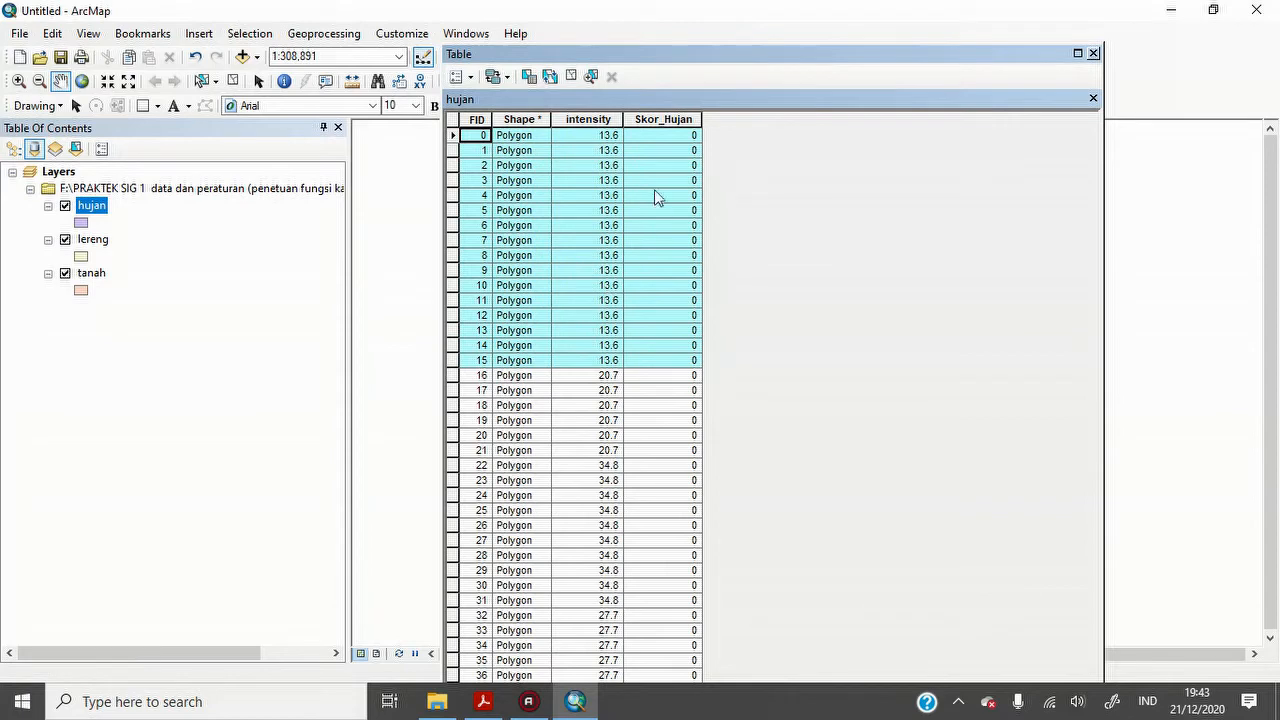
{"action": "left_click", "coordinate": [669, 118]}
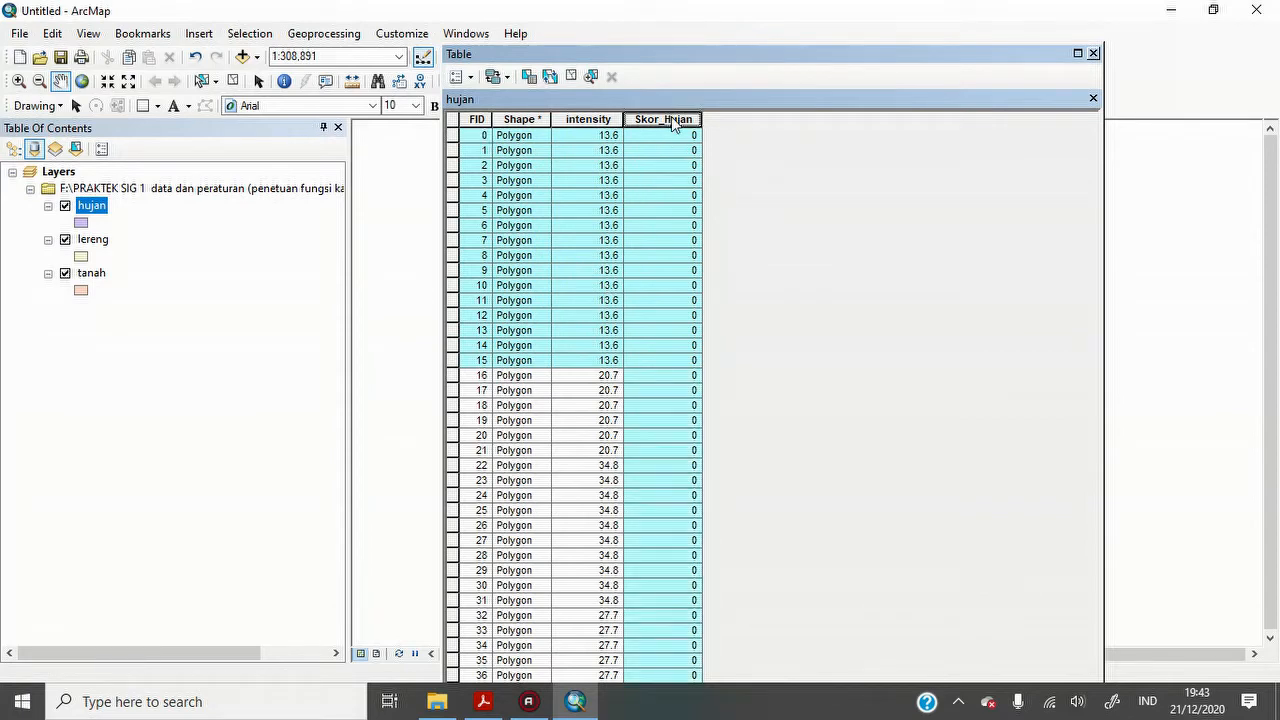
{"action": "right_click", "coordinate": [674, 120]}
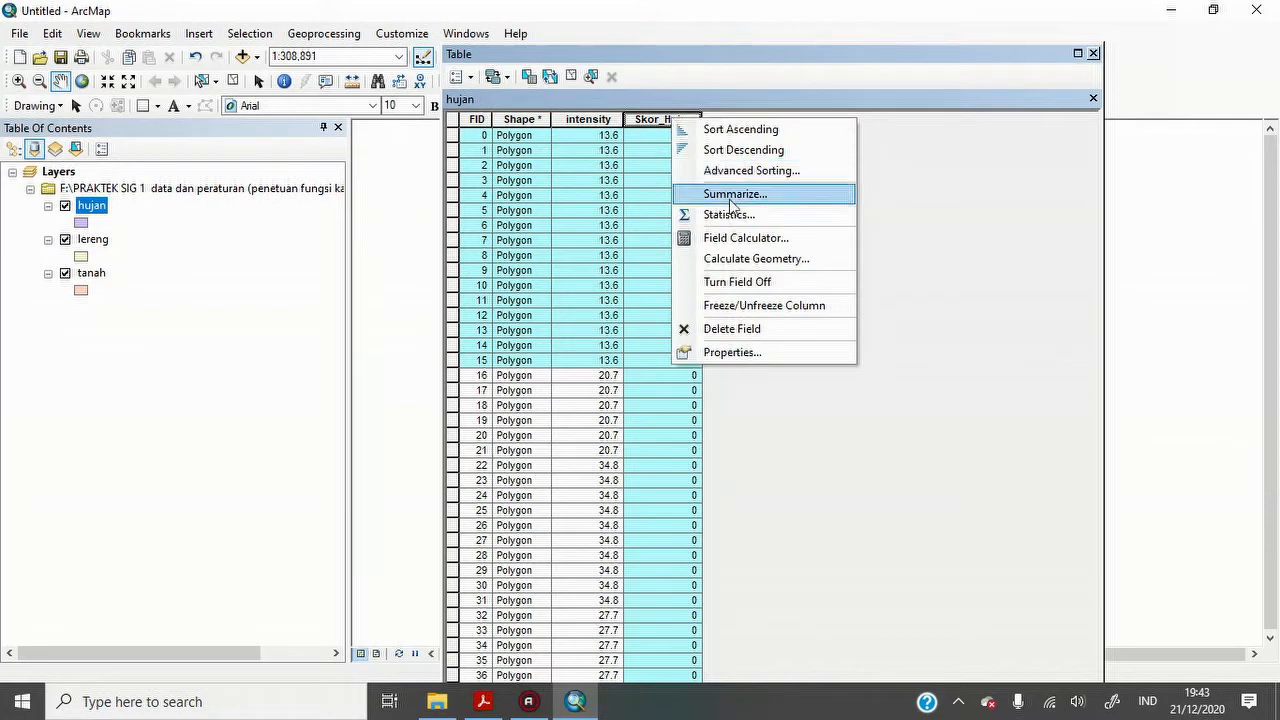
{"action": "left_click", "coordinate": [737, 240]}
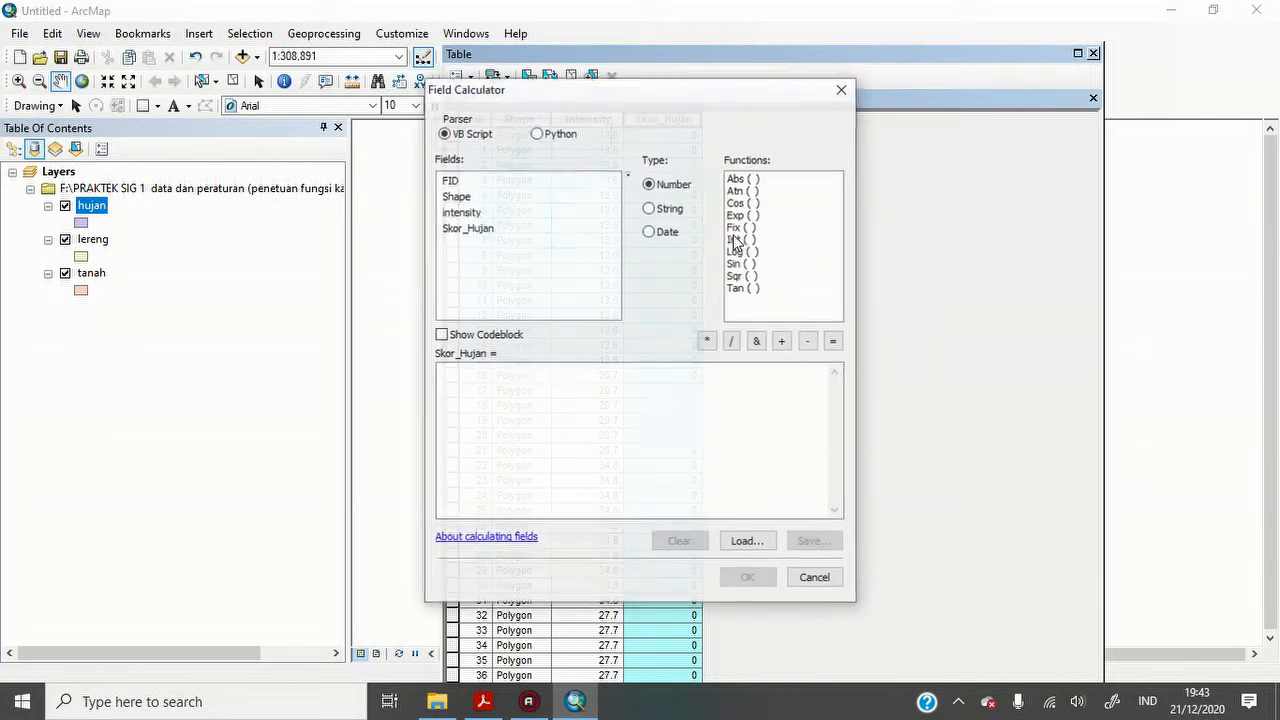
{"action": "left_click", "coordinate": [463, 376]}
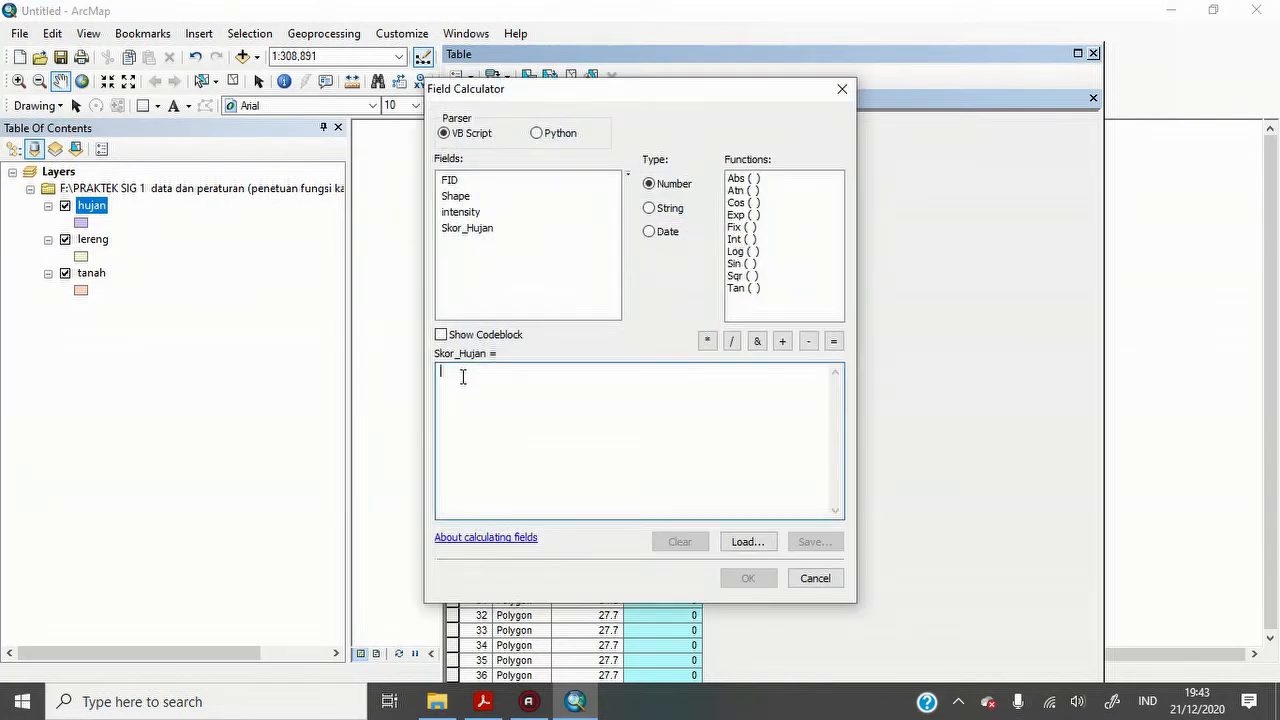
{"action": "type", "text": "10"}
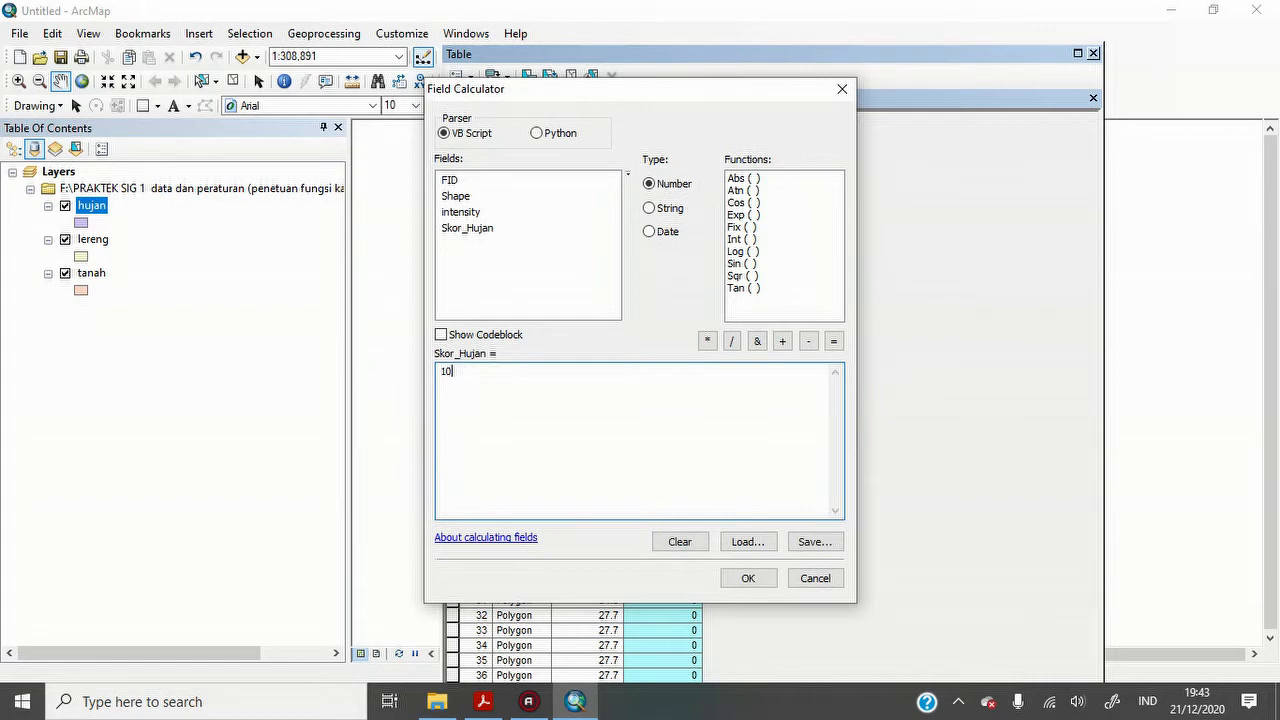
{"action": "left_click", "coordinate": [748, 578]}
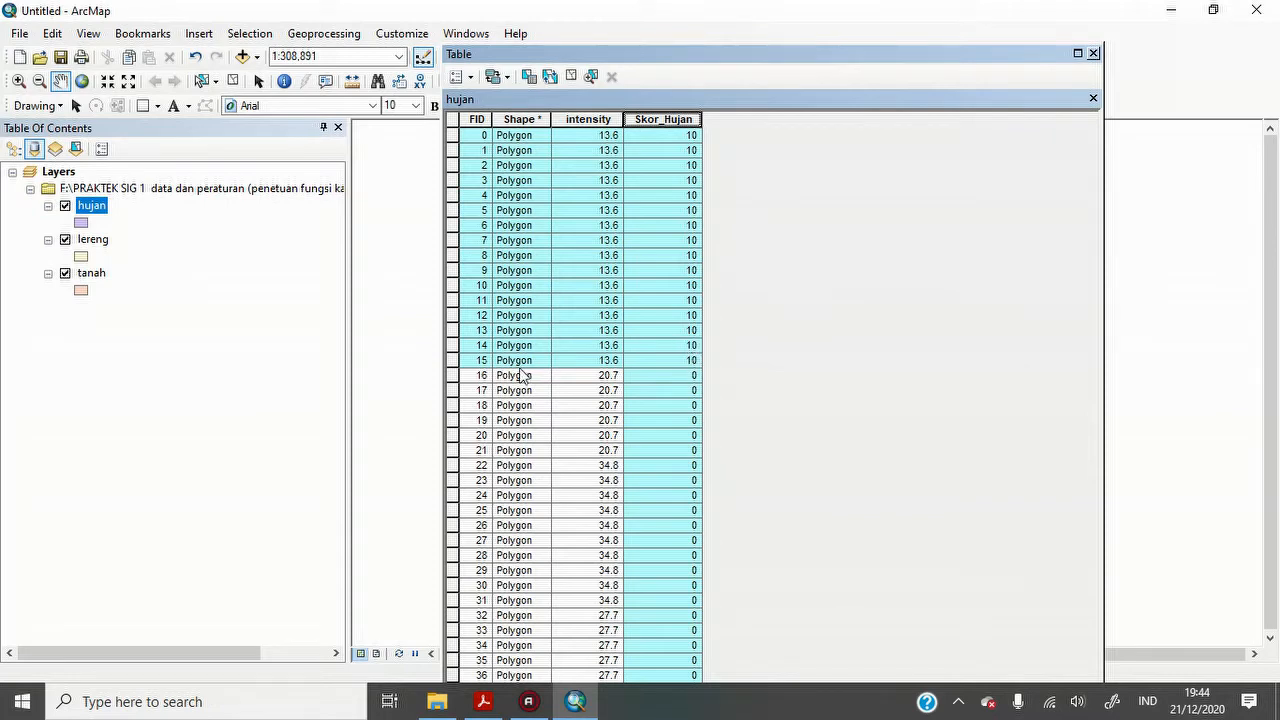
- Select the hujan records with intensity 20.7 and calculate their Skor_Hujan as 20
{"action": "left_click", "coordinate": [455, 378]}
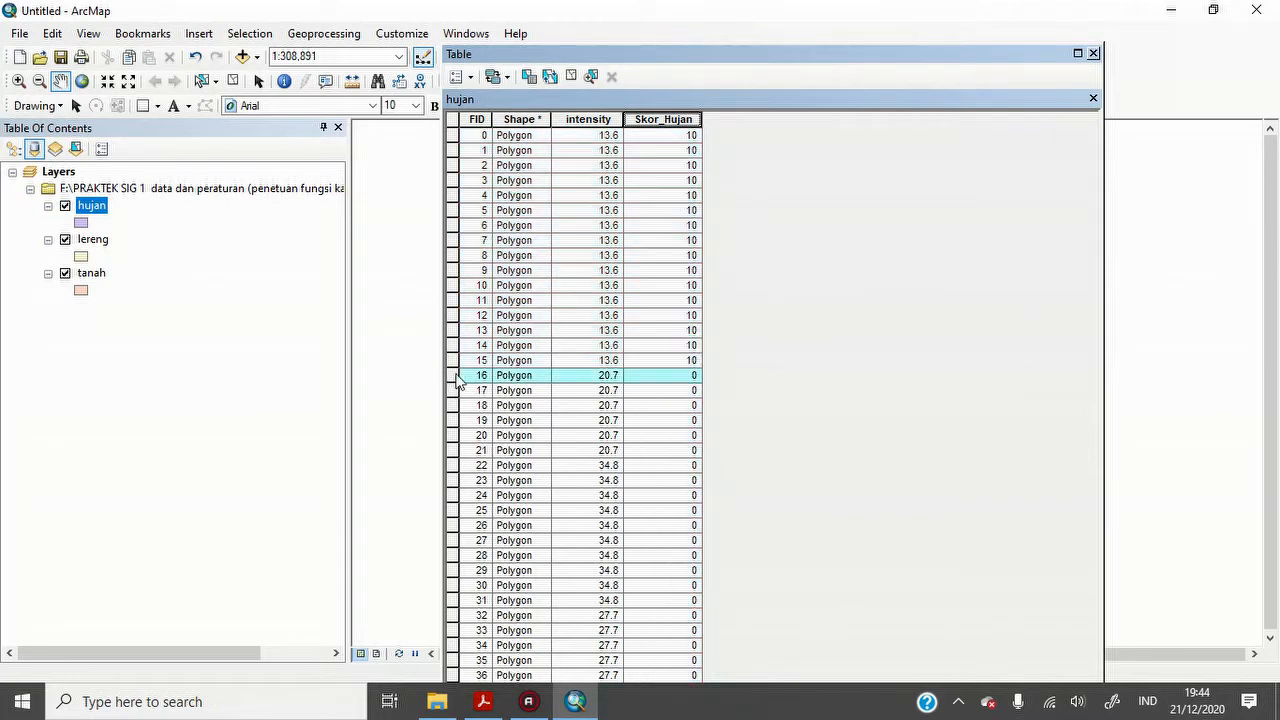
{"action": "left_click", "coordinate": [452, 452], "text": "shift"}
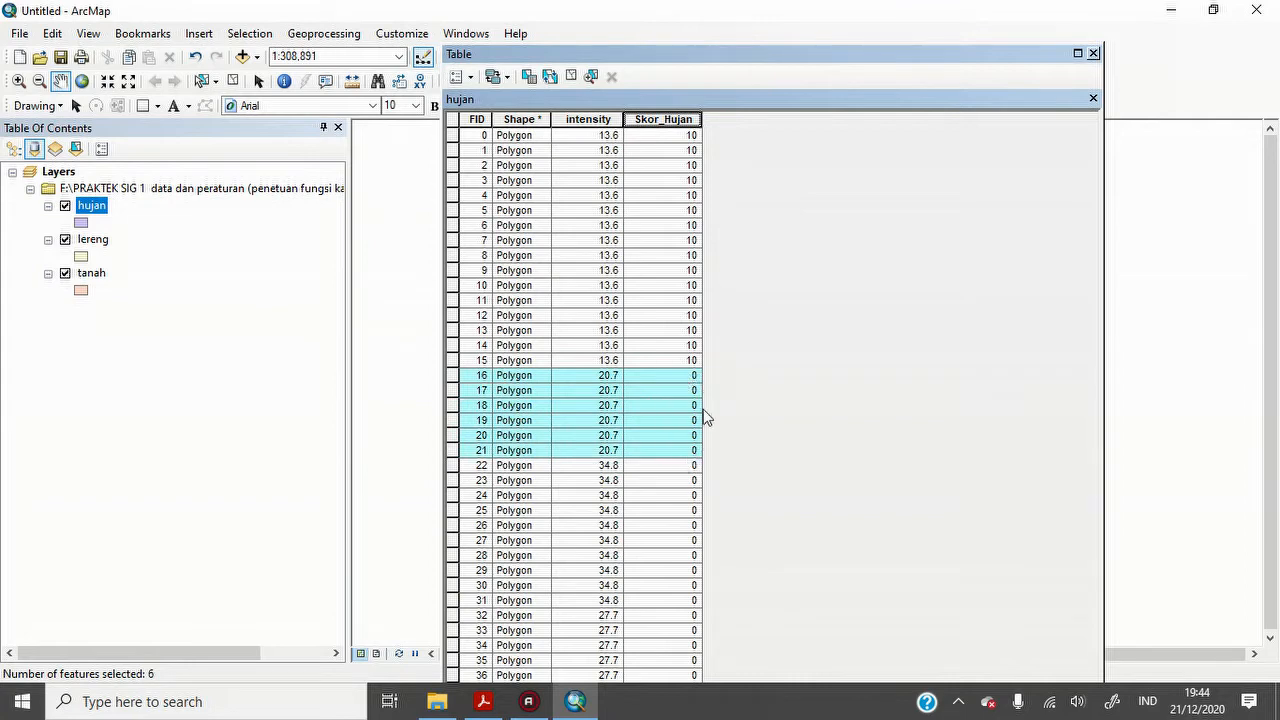
{"action": "right_click", "coordinate": [683, 118]}
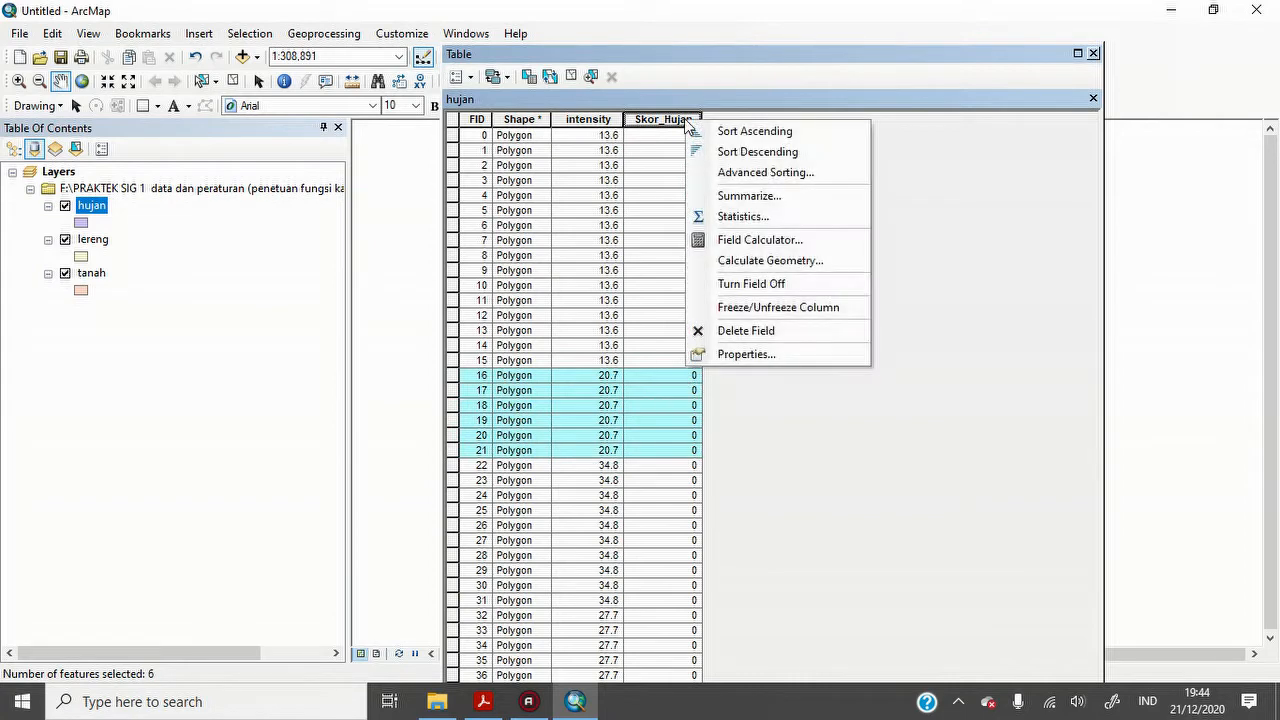
{"action": "left_click", "coordinate": [745, 240]}
{"action": "left_click", "coordinate": [663, 375]}
{"action": "key", "text": "BackSpace"}
{"action": "key", "text": "BackSpace"}
{"action": "type", "text": "20"}
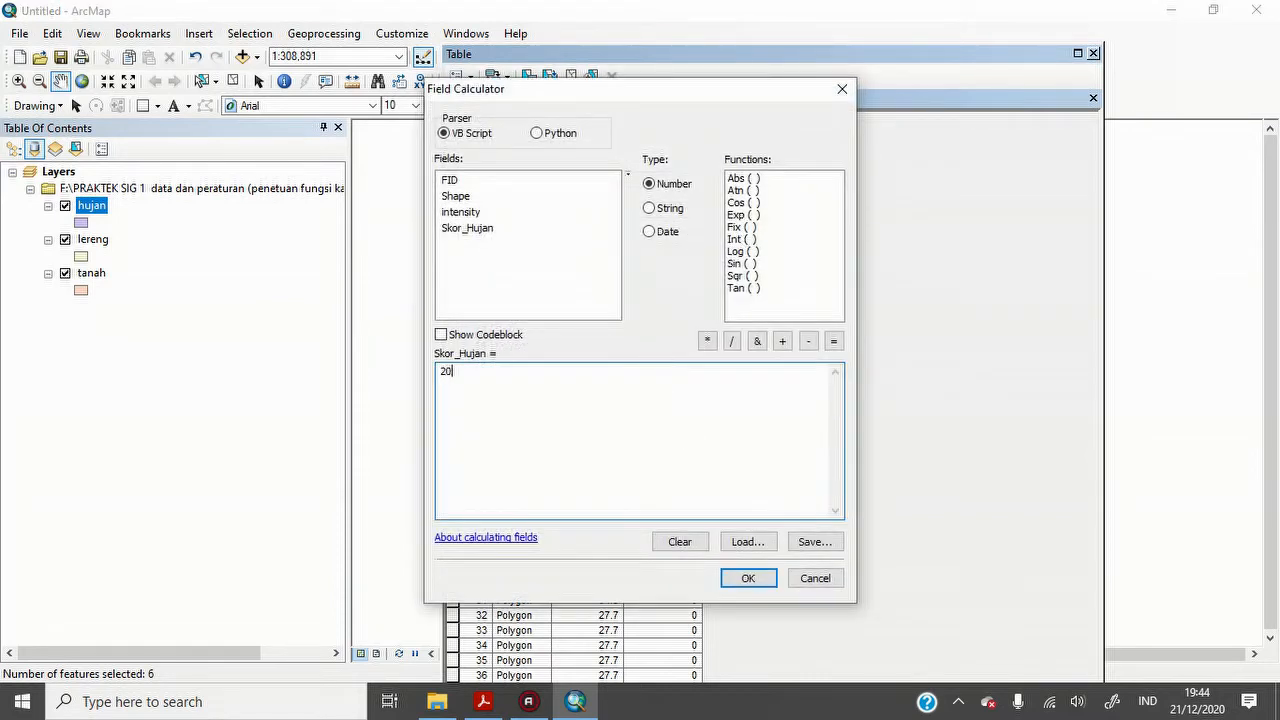
{"action": "left_click", "coordinate": [749, 579]}
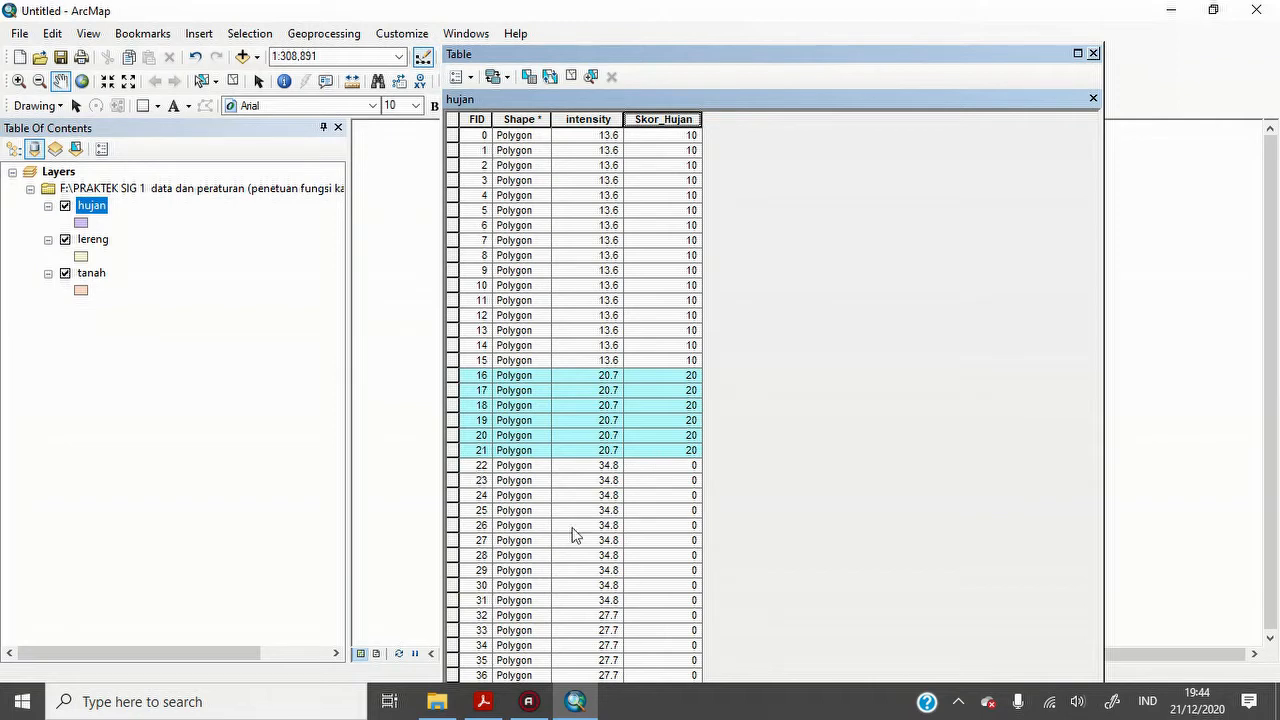
- Check the PDF's rainfall scores, and in ArcMap calculate Skor_Hujan as 30 for all hujan records with intensity 27.7
{"action": "left_click", "coordinate": [453, 617]}
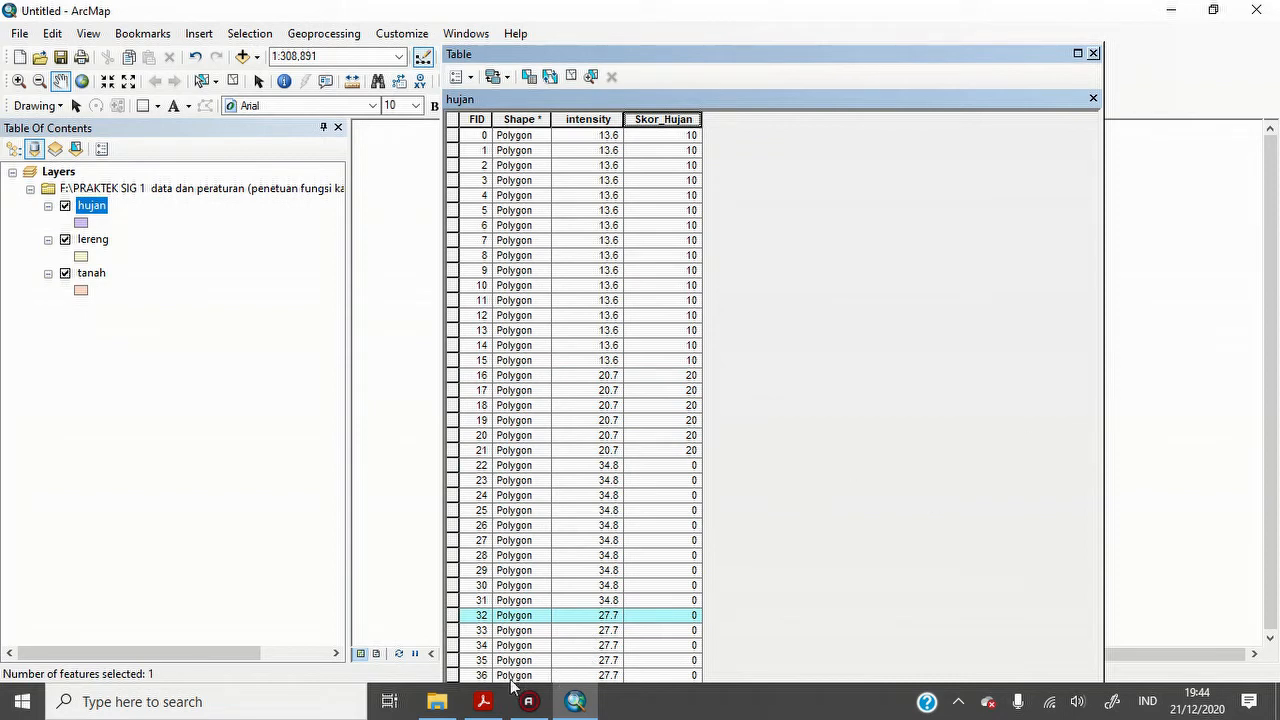
{"action": "left_click", "coordinate": [483, 701]}
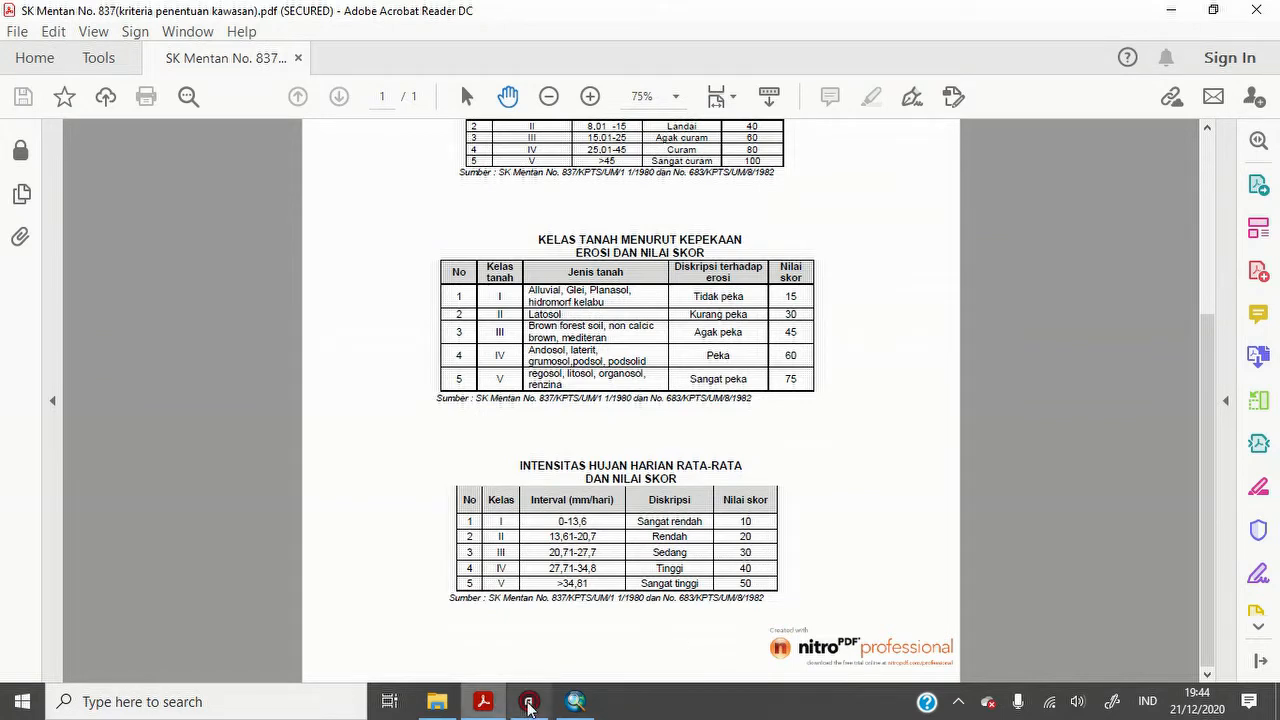
{"action": "left_click", "coordinate": [576, 703]}
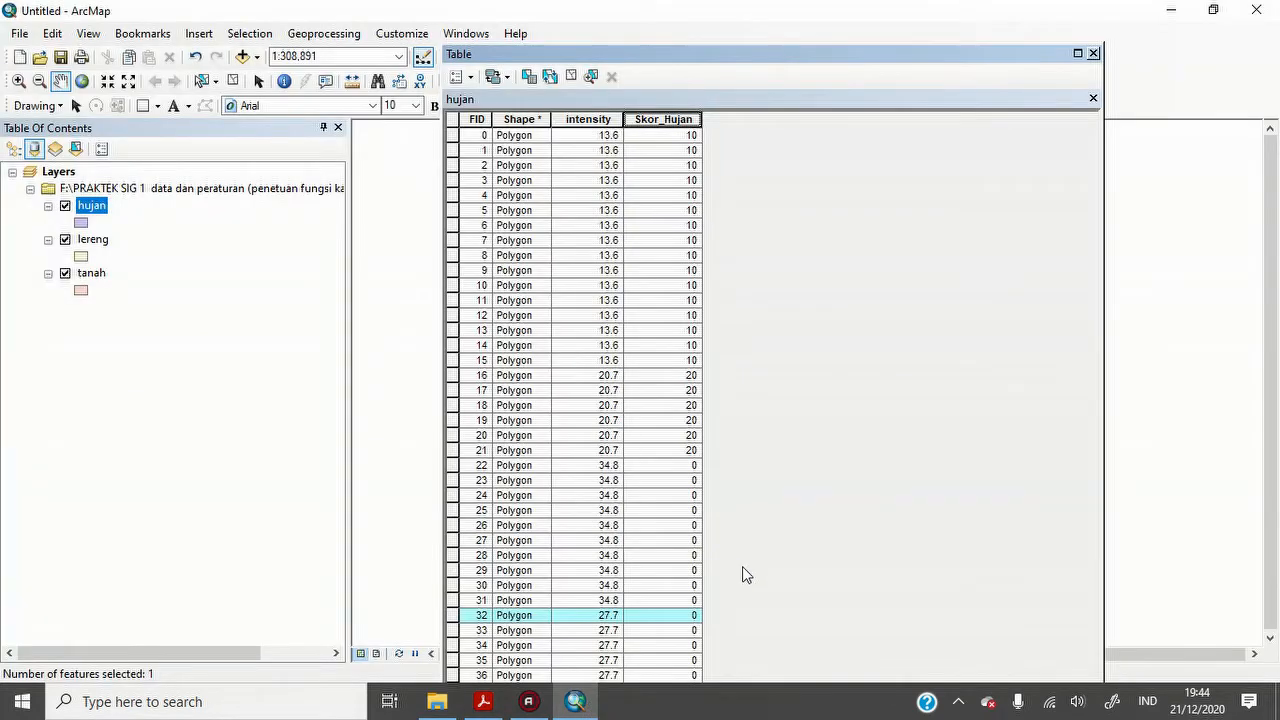
{"action": "left_click", "coordinate": [1077, 53]}
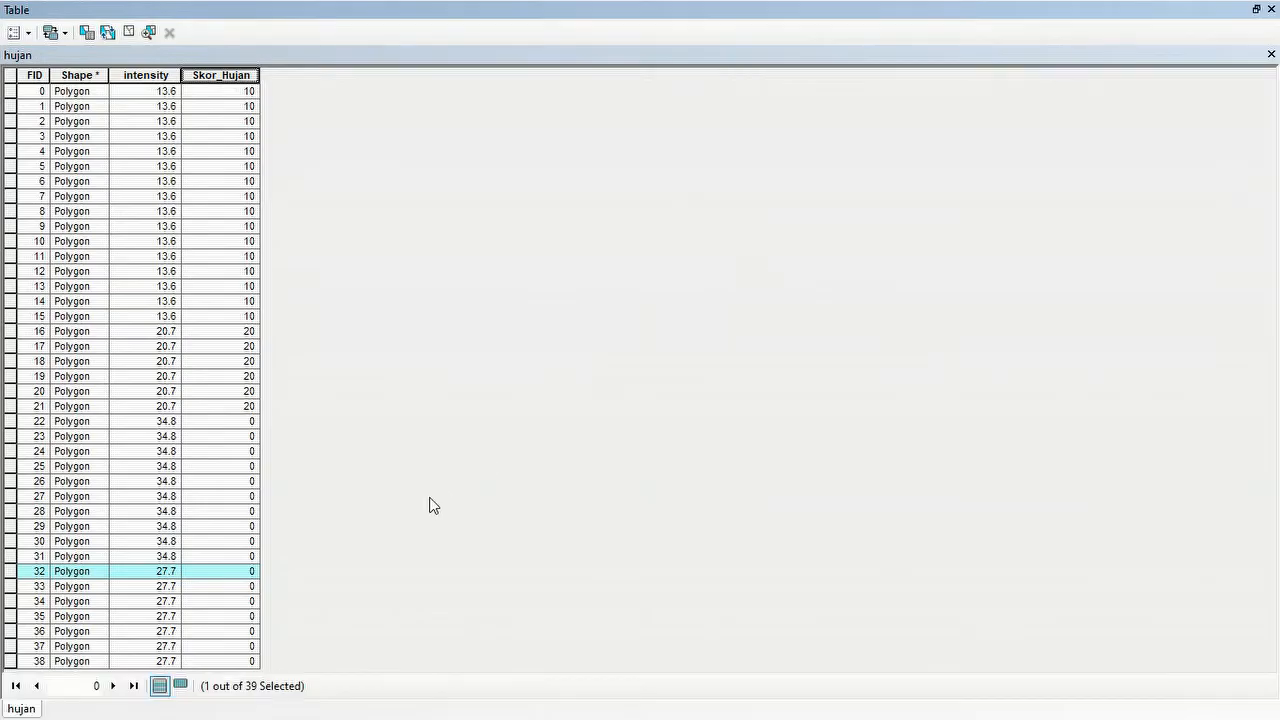
{"action": "left_click", "coordinate": [9, 661], "text": "shift"}
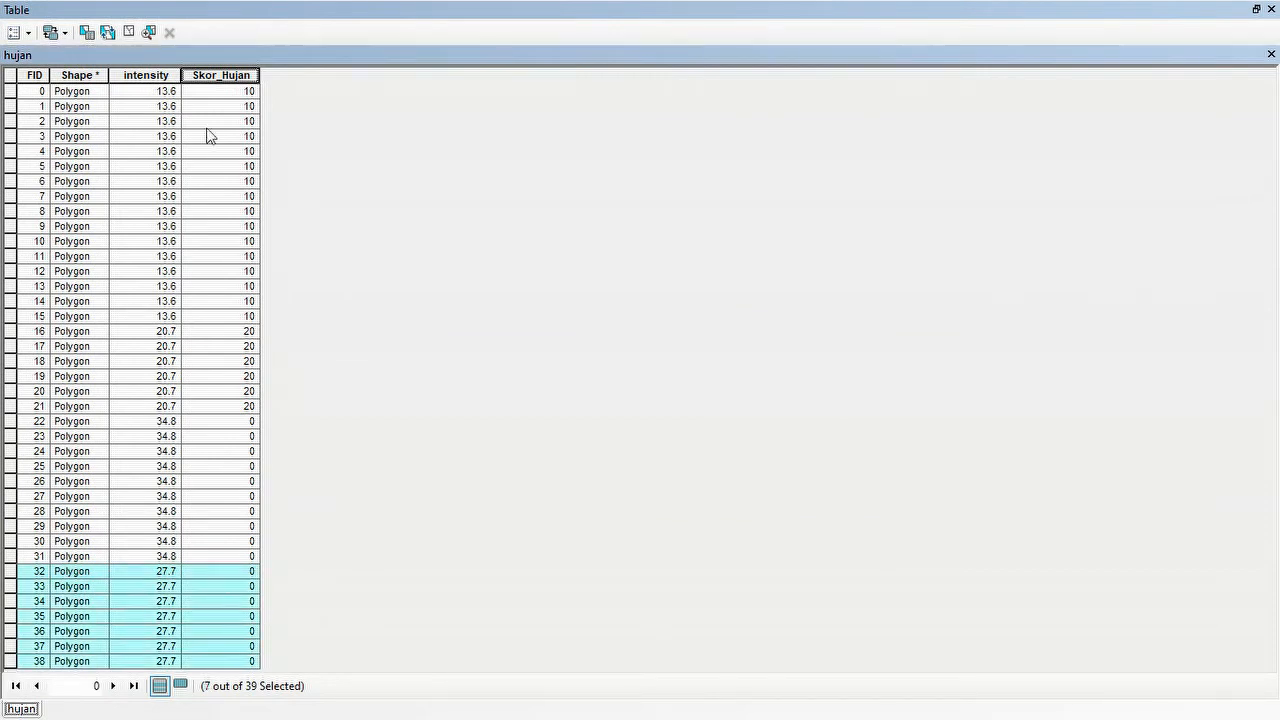
{"action": "right_click", "coordinate": [237, 71]}
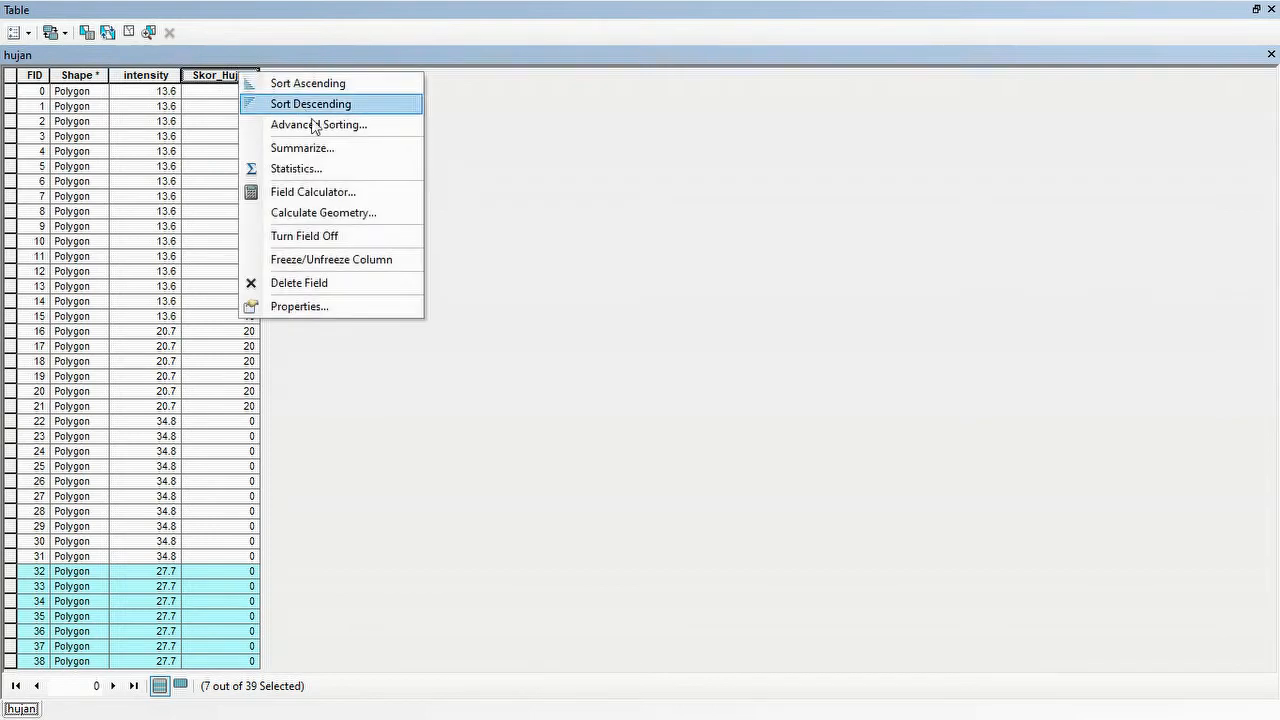
{"action": "left_click", "coordinate": [302, 197]}
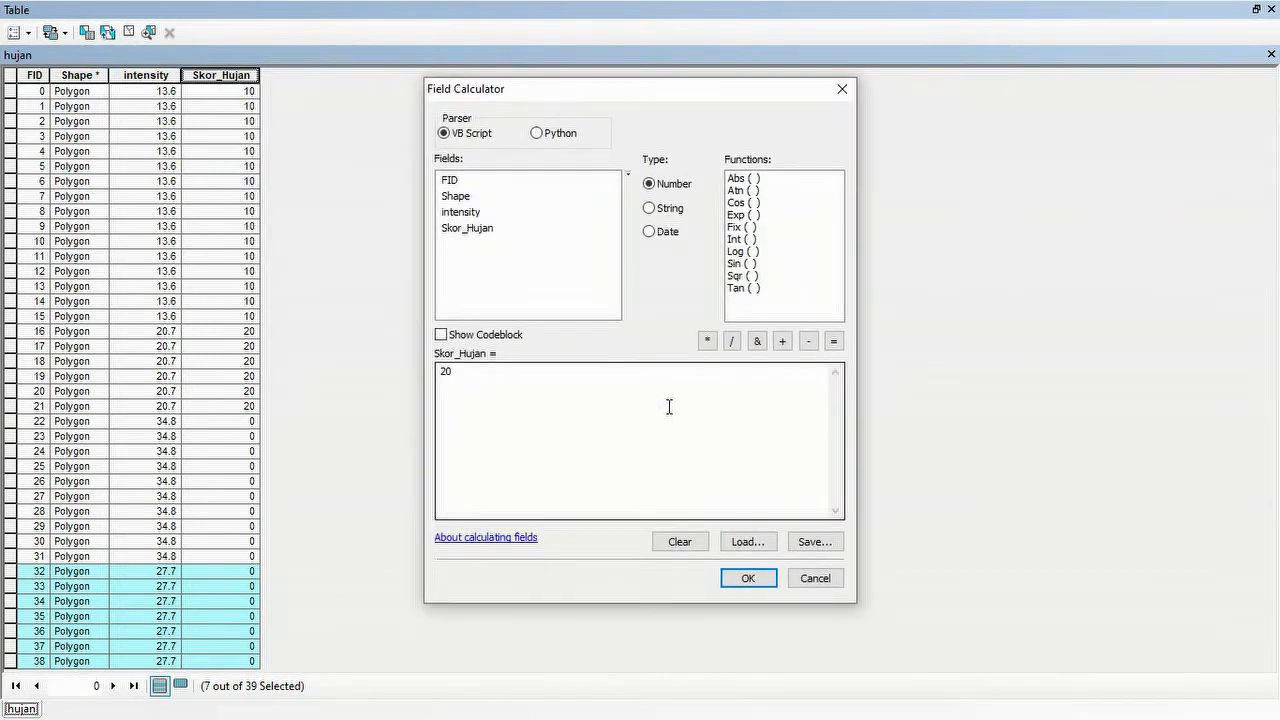
{"action": "key", "text": "BackSpace"}
{"action": "type", "text": "30"}
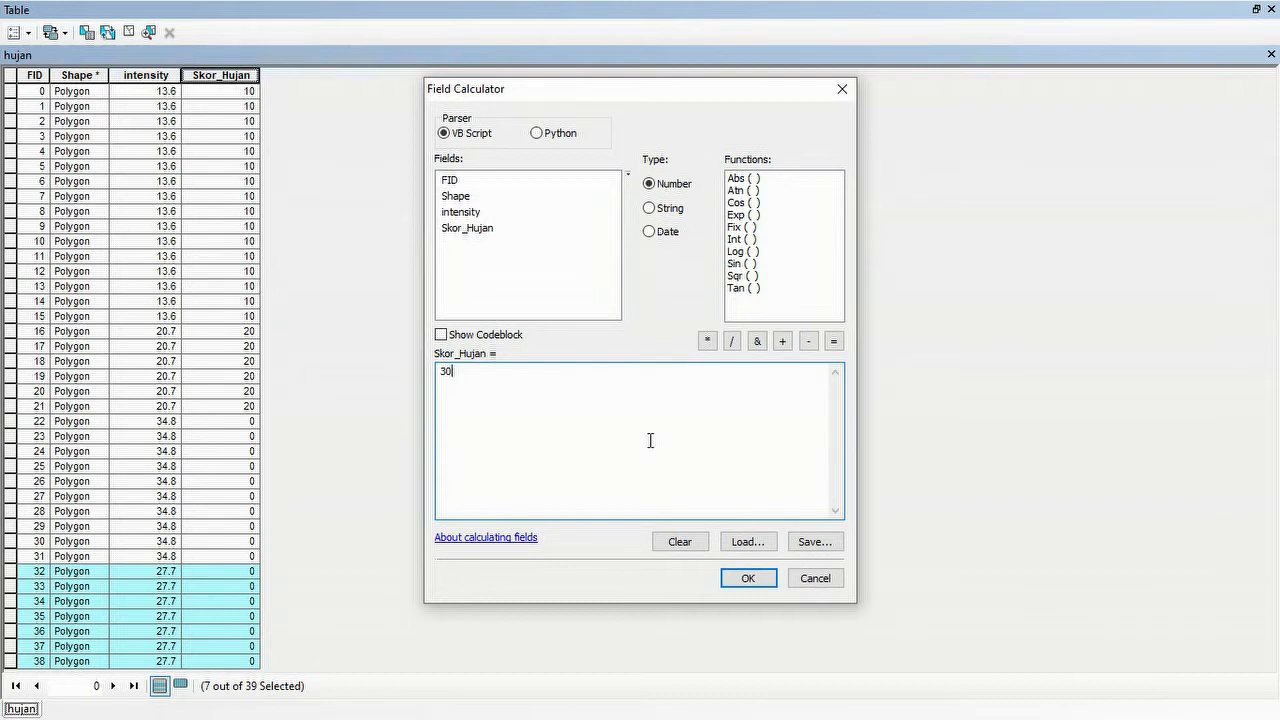
{"action": "left_click", "coordinate": [766, 582]}
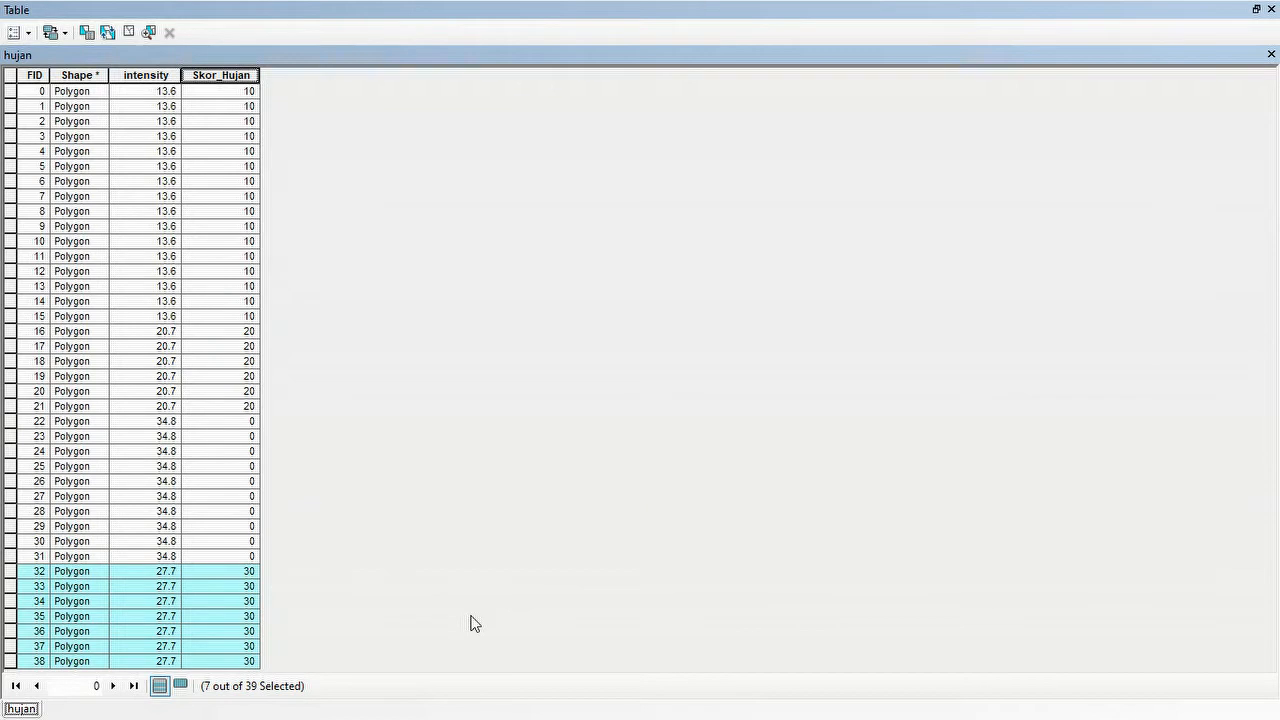
{"action": "left_click", "coordinate": [1257, 10]}
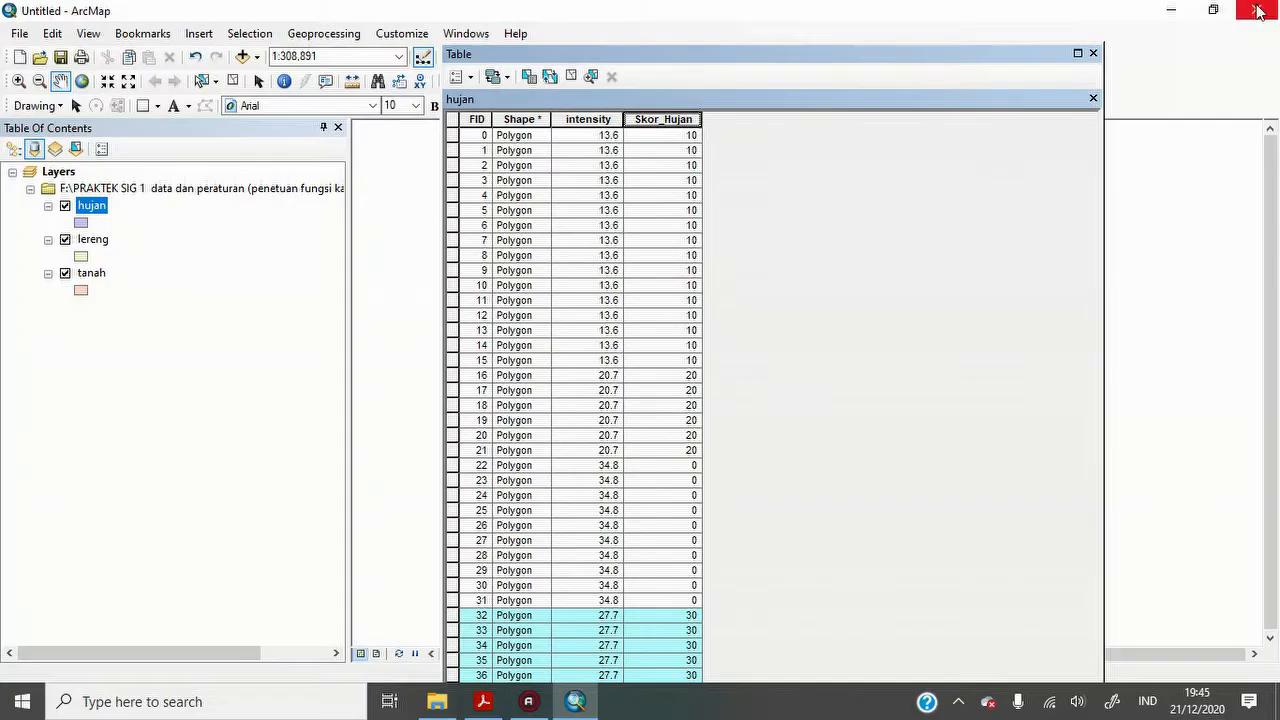
- Consult the PDF's rainfall scores again, and in ArcMap calculate Skor_Hujan as 40 for the records with intensity 34.8
{"action": "left_click", "coordinate": [478, 710]}
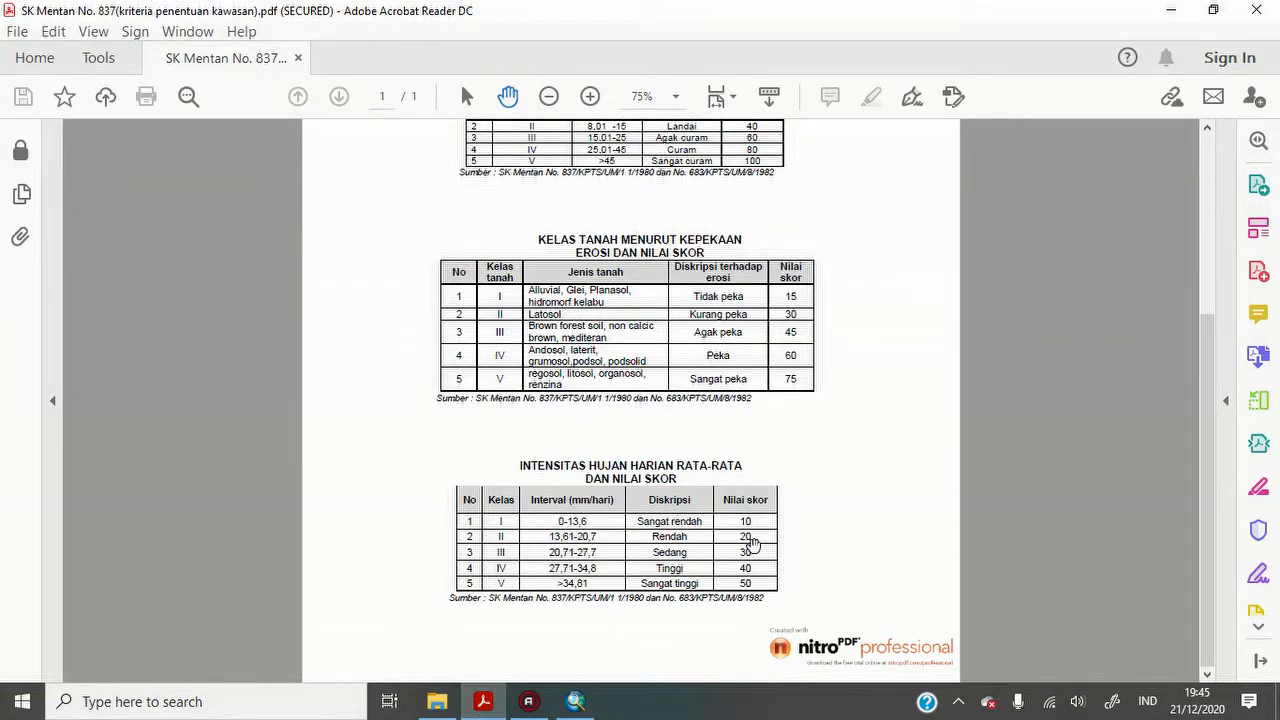
{"action": "left_click", "coordinate": [577, 702]}
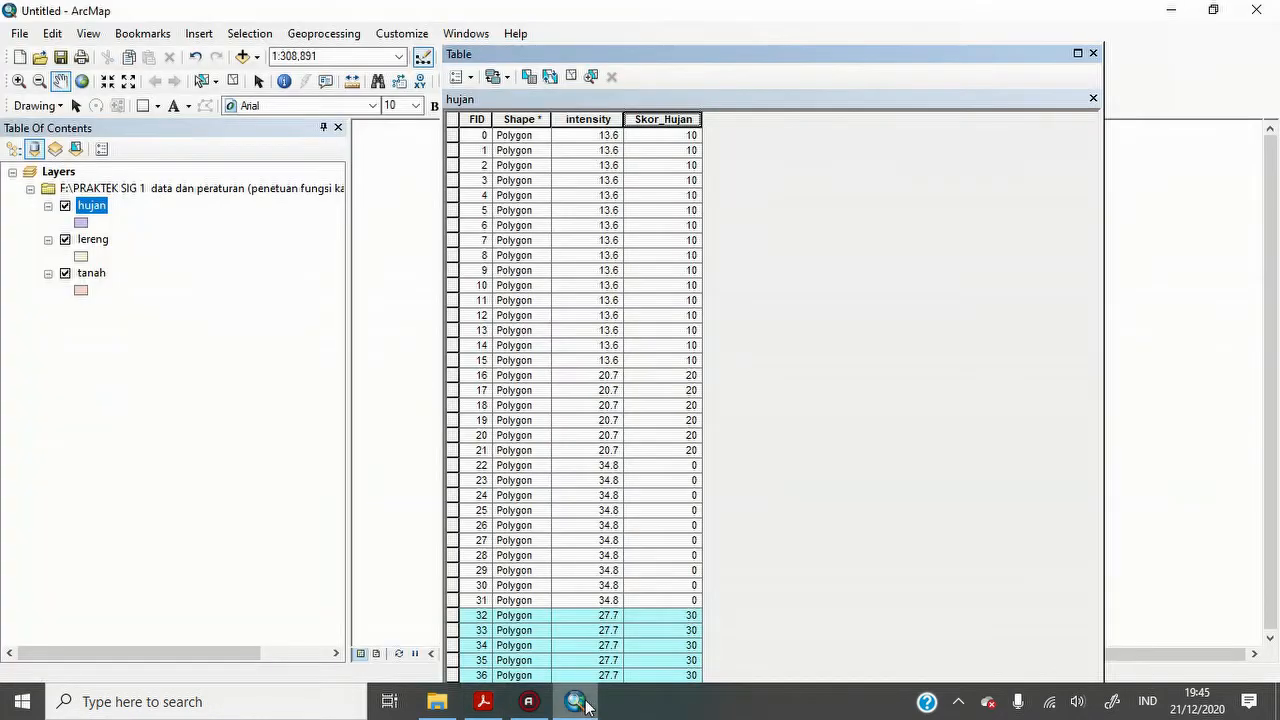
{"action": "left_click", "coordinate": [454, 466]}
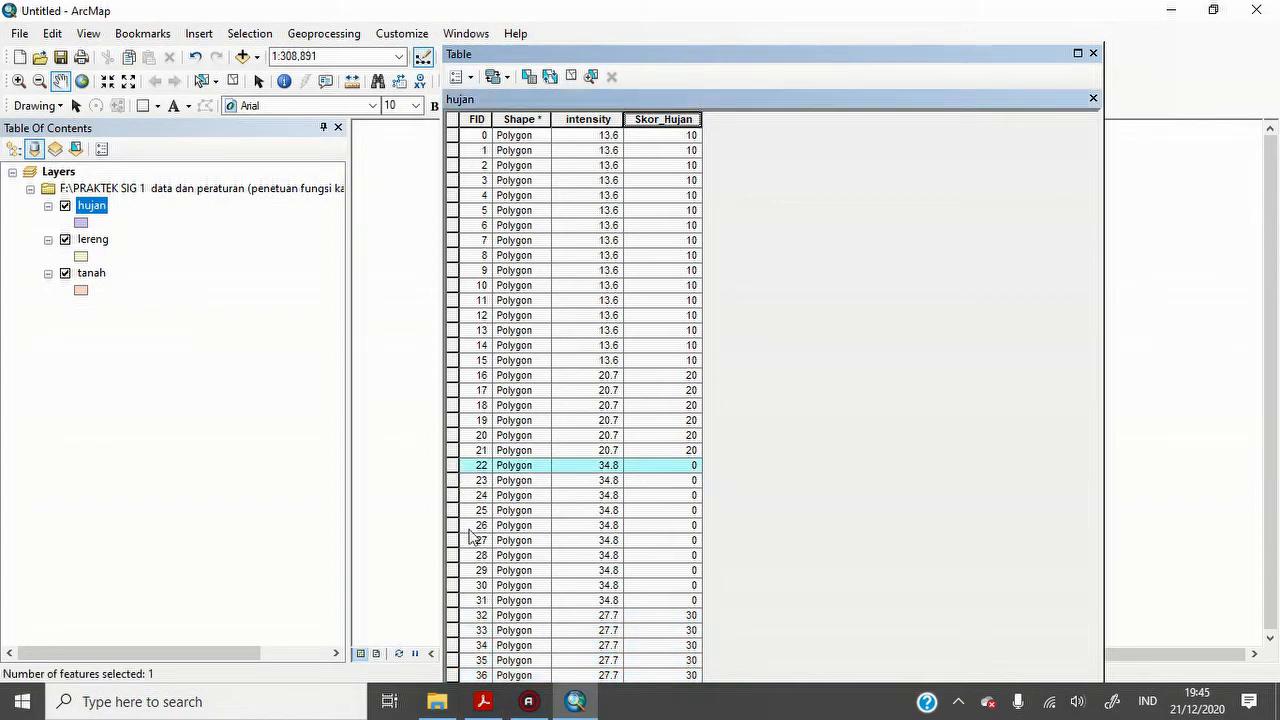
{"action": "left_click", "coordinate": [451, 600], "text": "shift"}
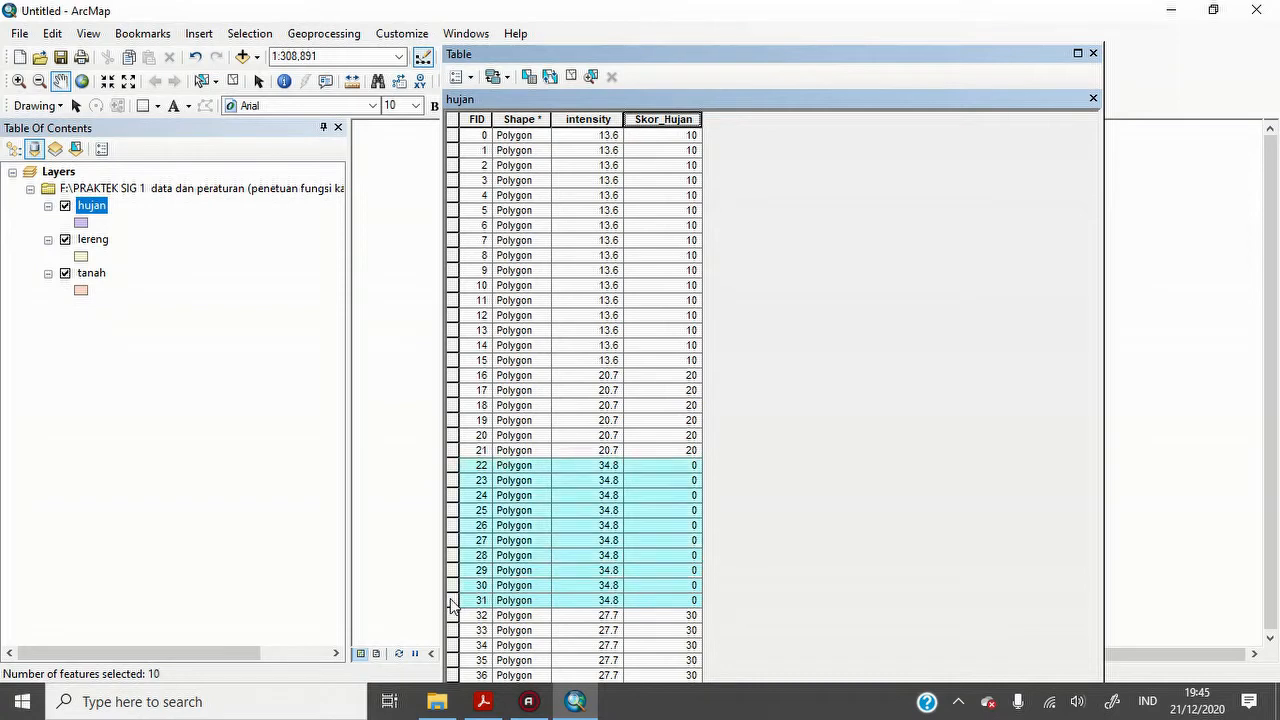
{"action": "right_click", "coordinate": [686, 117]}
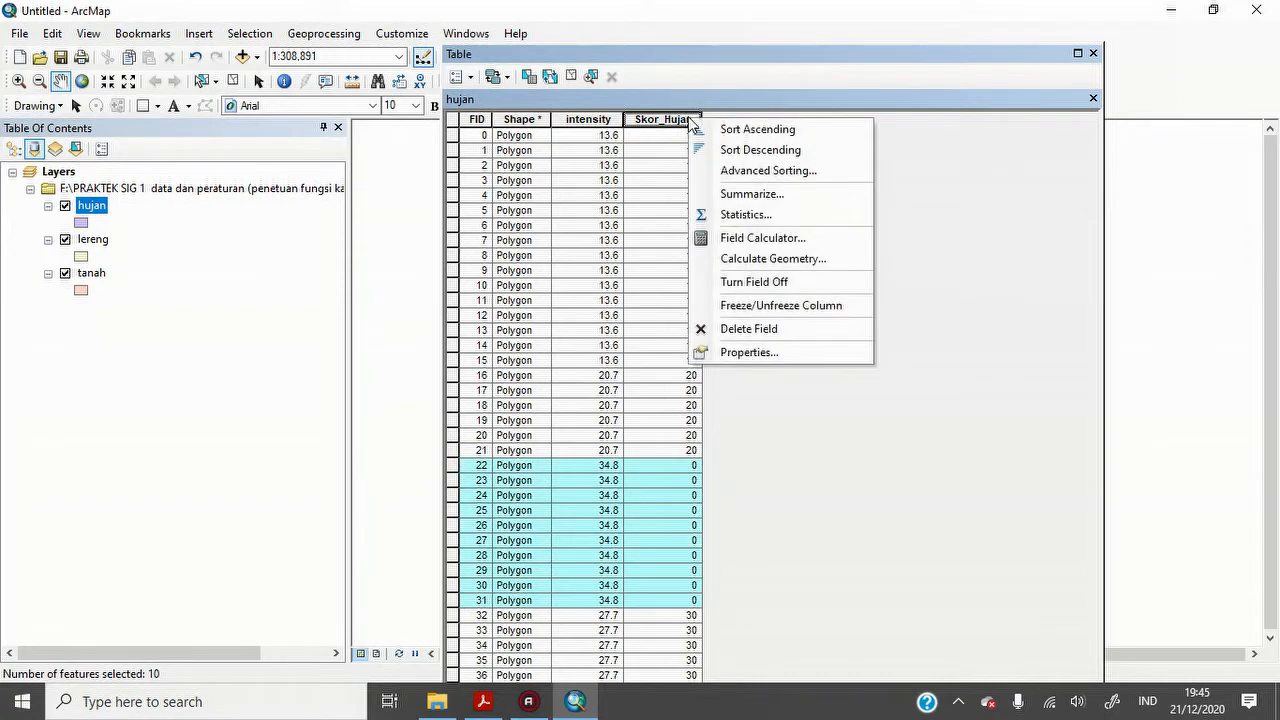
{"action": "left_click", "coordinate": [762, 238]}
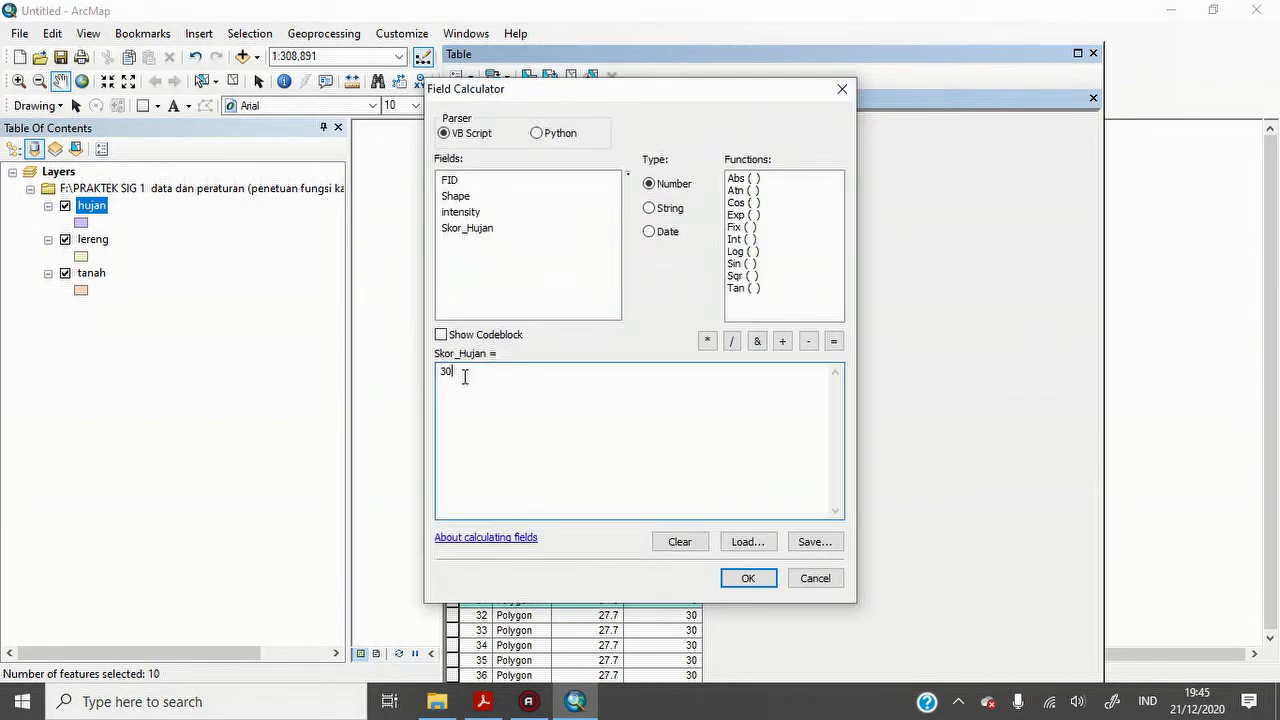
{"action": "key", "text": "BackSpace"}
{"action": "key", "text": "BackSpace"}
{"action": "type", "text": "40"}
{"action": "left_click", "coordinate": [748, 580]}
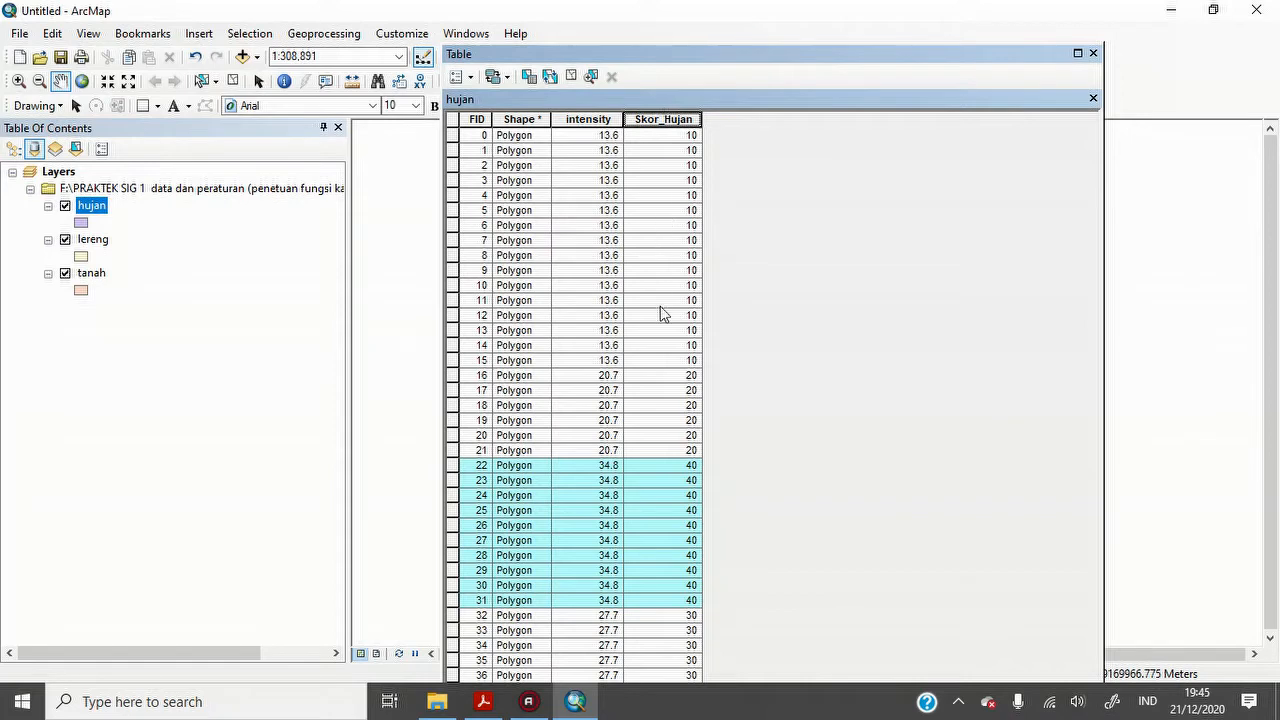
- Close the hujan attribute table and clear the selected features on the map
{"action": "left_click", "coordinate": [1093, 53]}
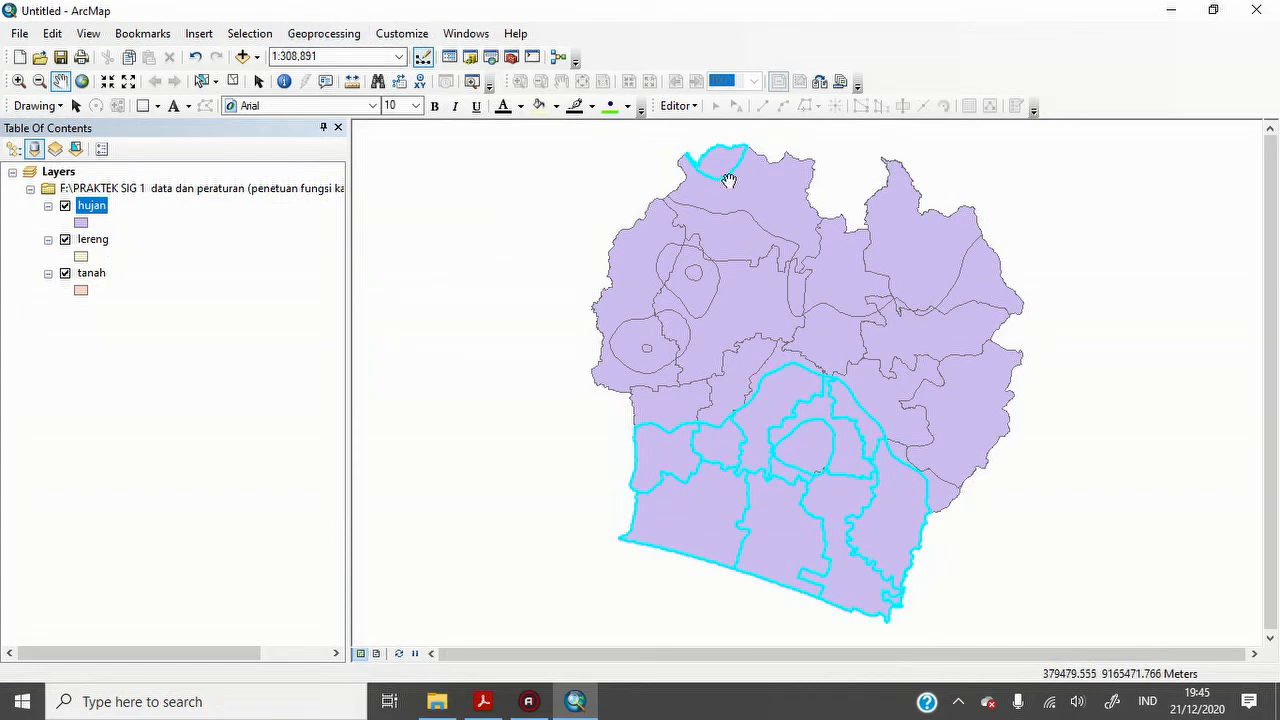
{"action": "left_click", "coordinate": [265, 35]}
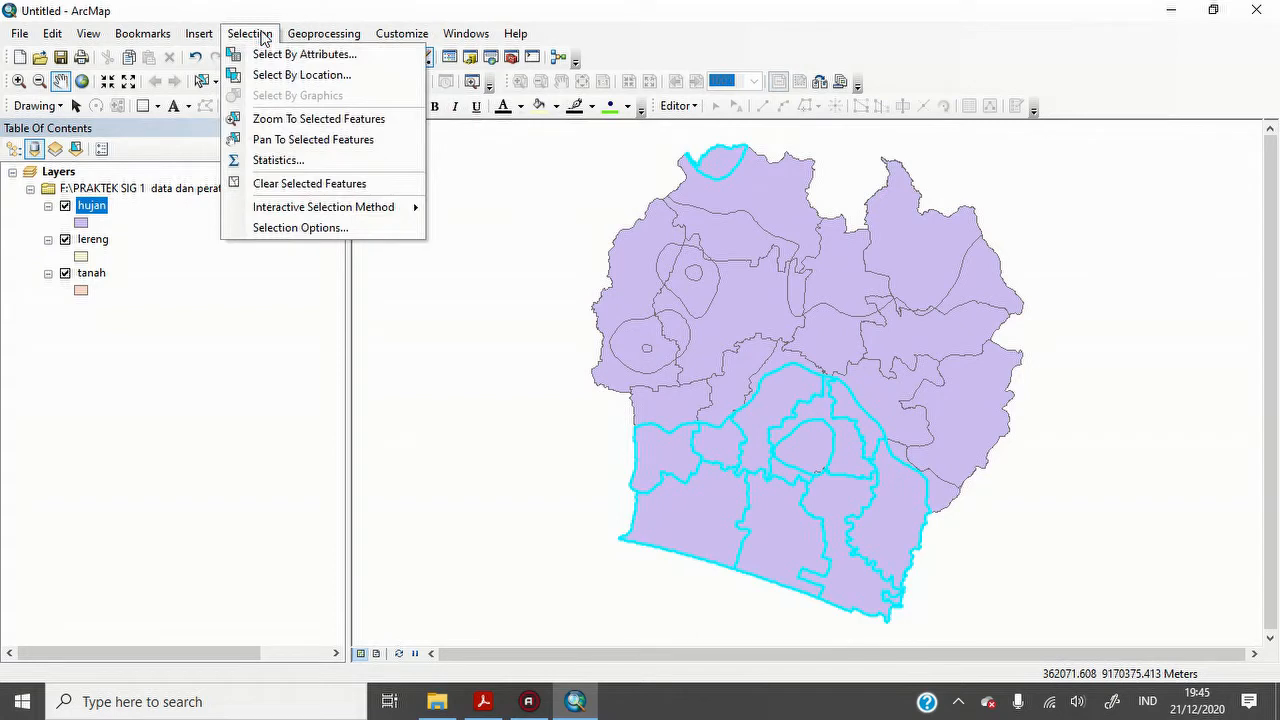
{"action": "left_click", "coordinate": [307, 184]}
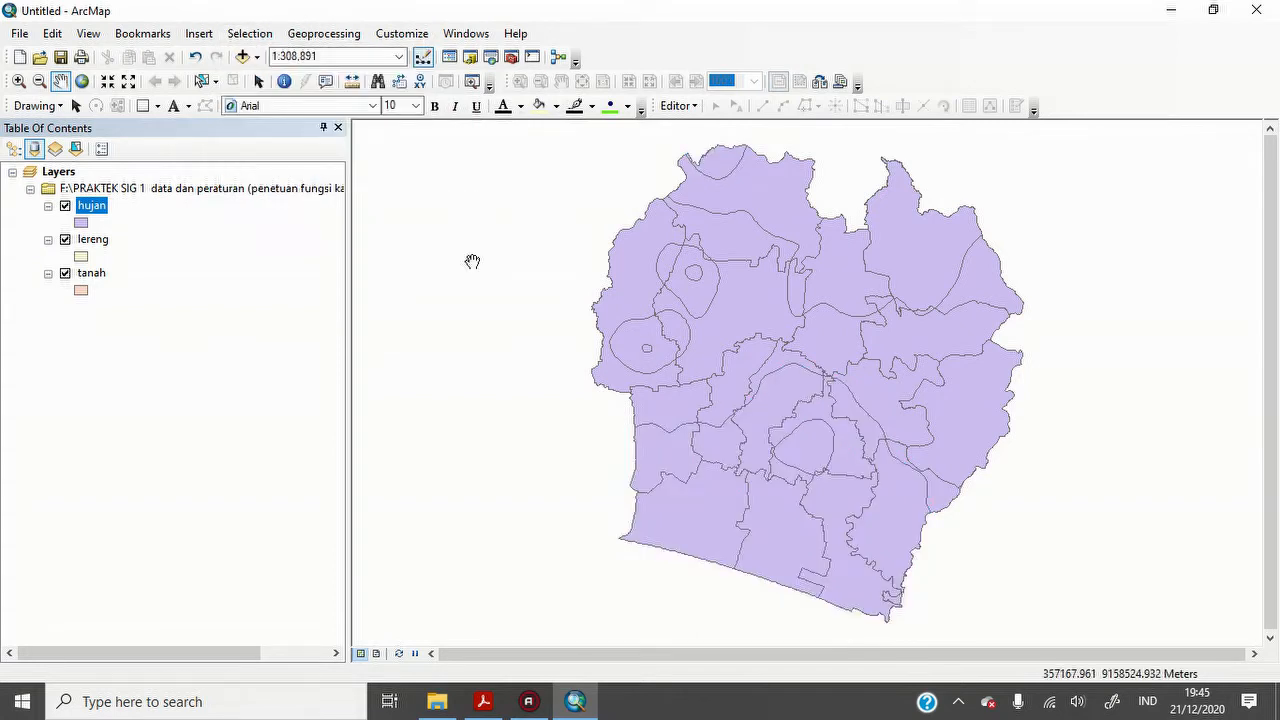
- Open the attribute table of the lereng layer
{"action": "left_click", "coordinate": [100, 242], "text": "ctrl"}
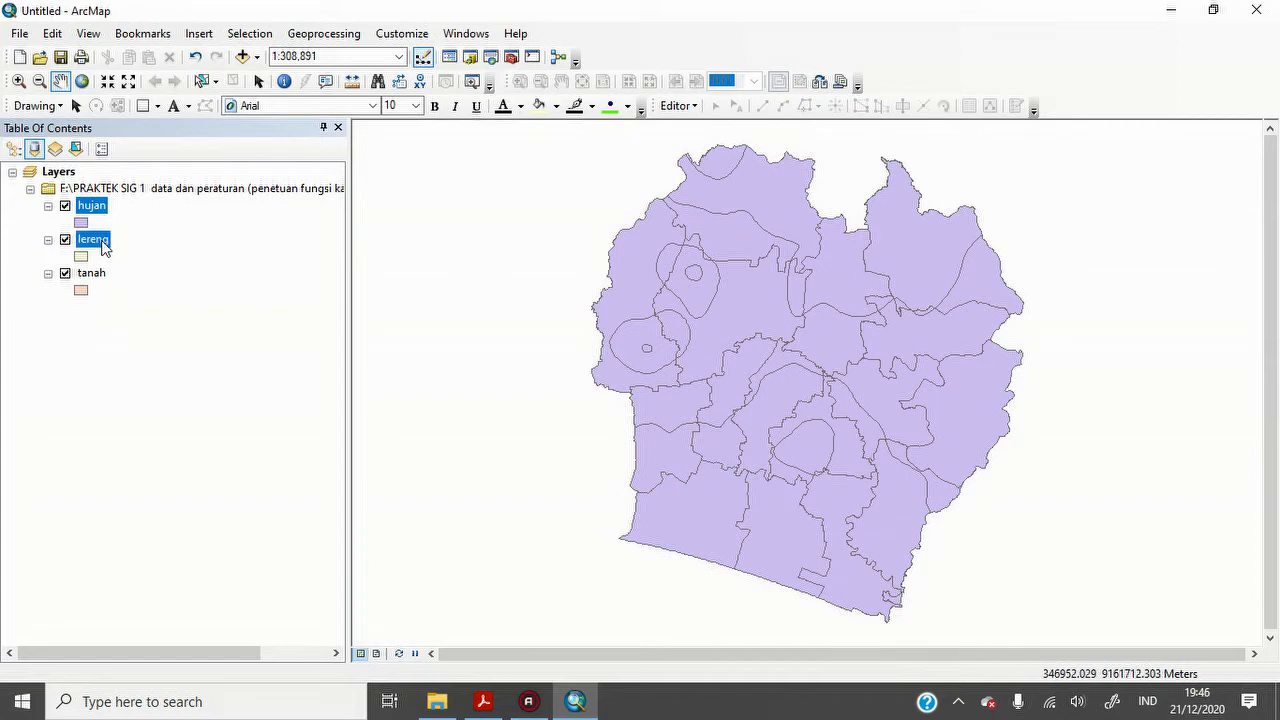
{"action": "left_click", "coordinate": [103, 247]}
{"action": "right_click", "coordinate": [103, 247]}
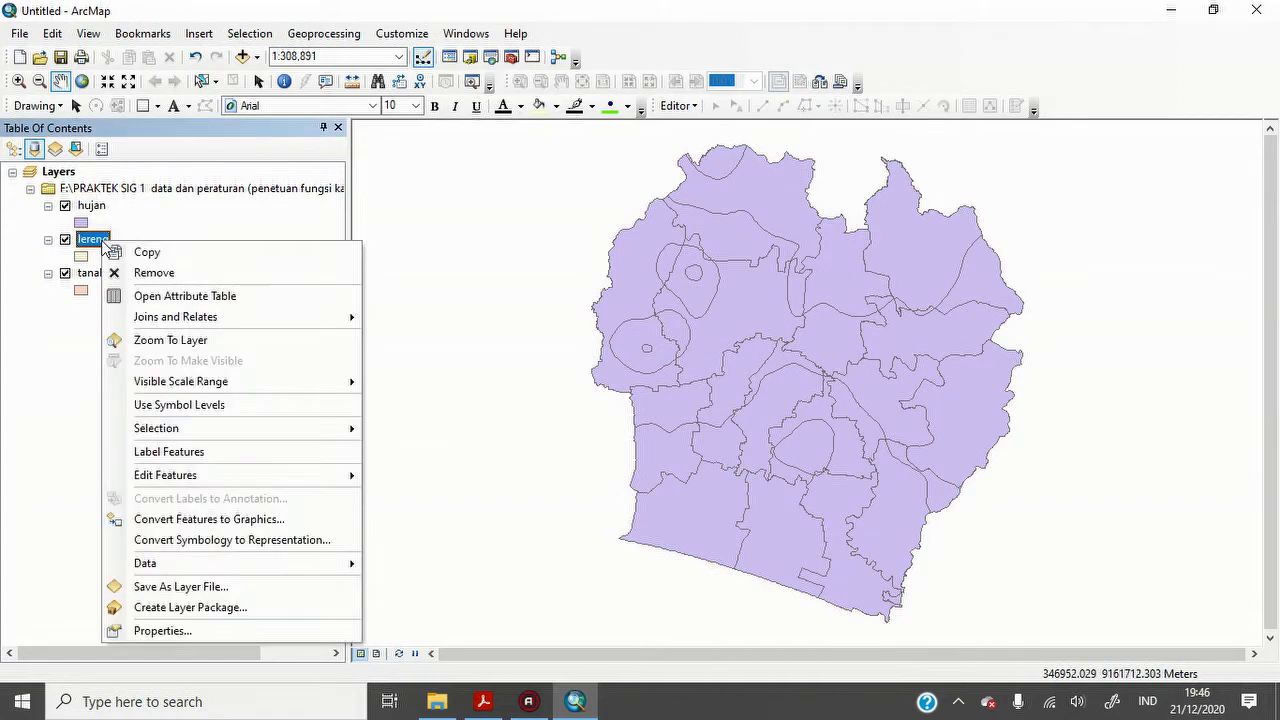
{"action": "left_click", "coordinate": [150, 296]}
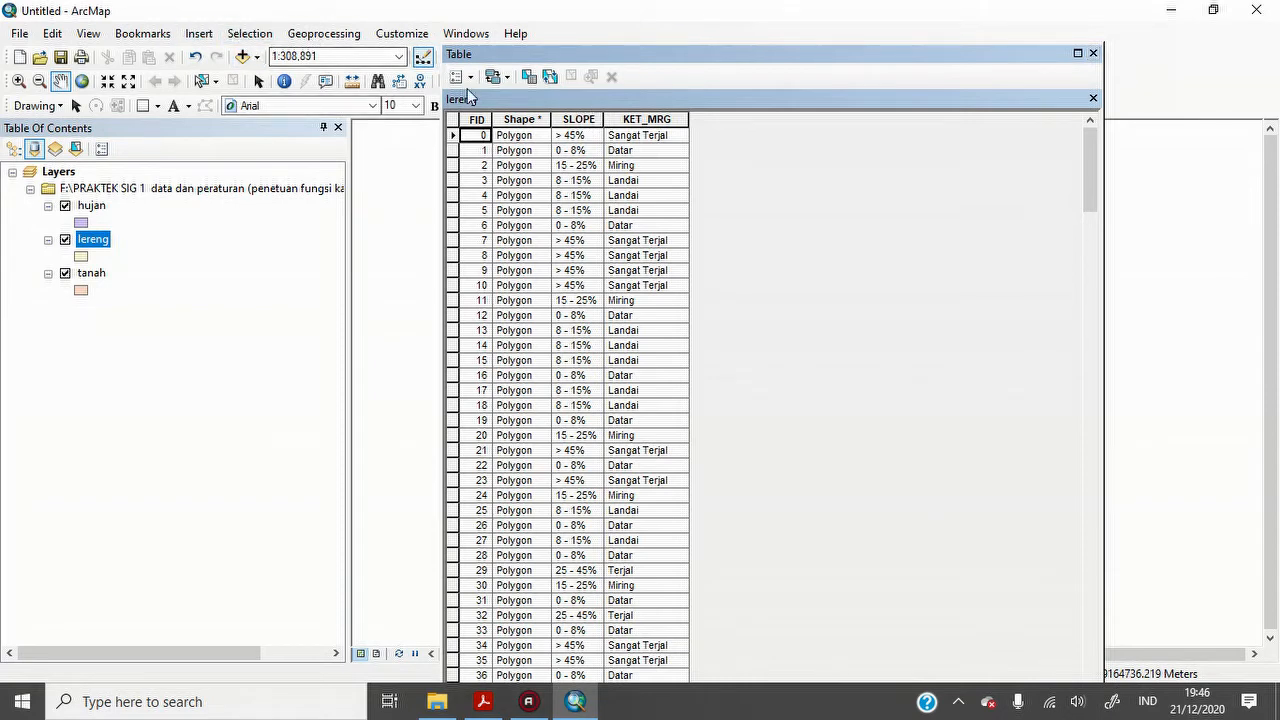
- Check the slope class scores in the PDF, and in ArcMap select the lereng records by attribute where SLOPE = '0 - 8%'
{"action": "left_click", "coordinate": [252, 36]}
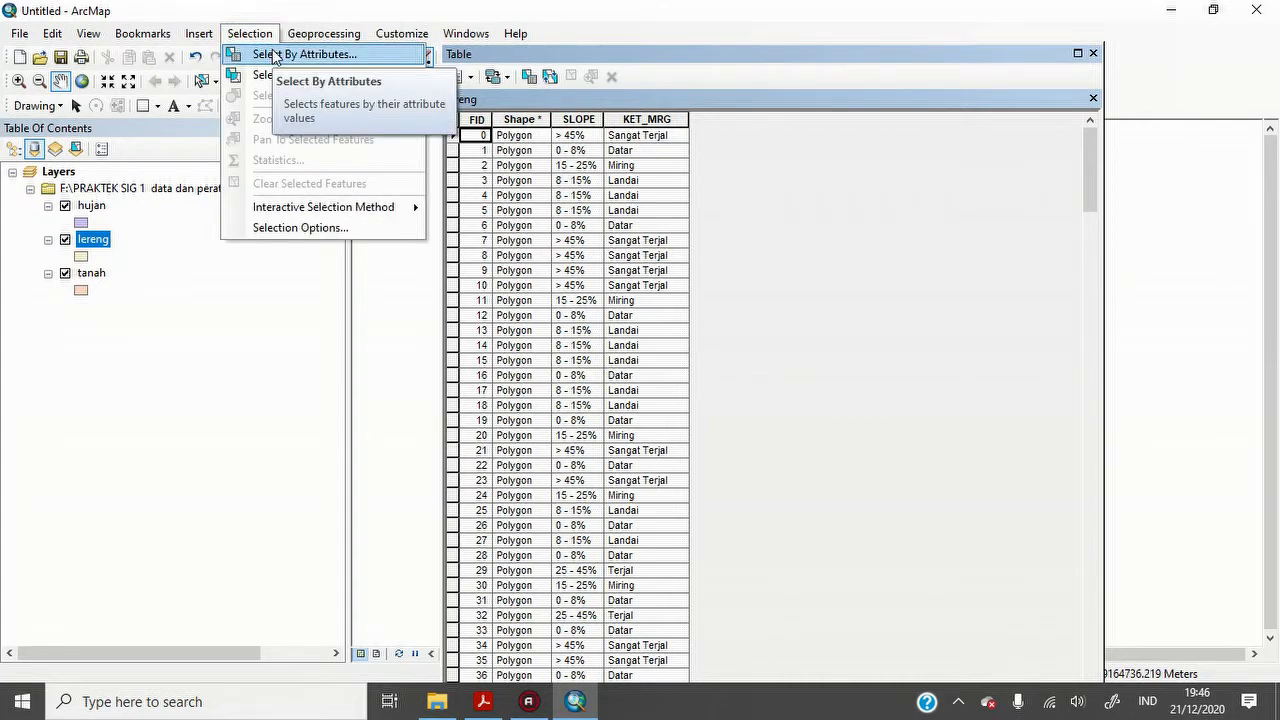
{"action": "left_click", "coordinate": [276, 55]}
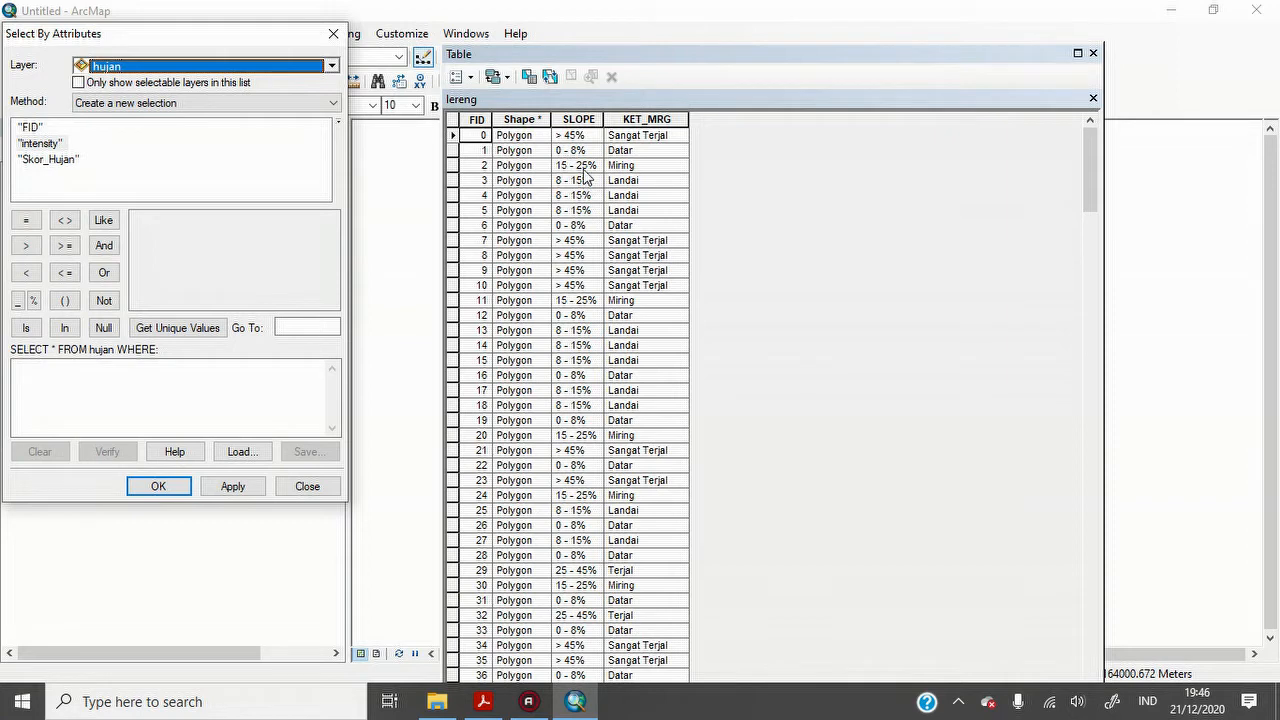
{"action": "left_click", "coordinate": [484, 702]}
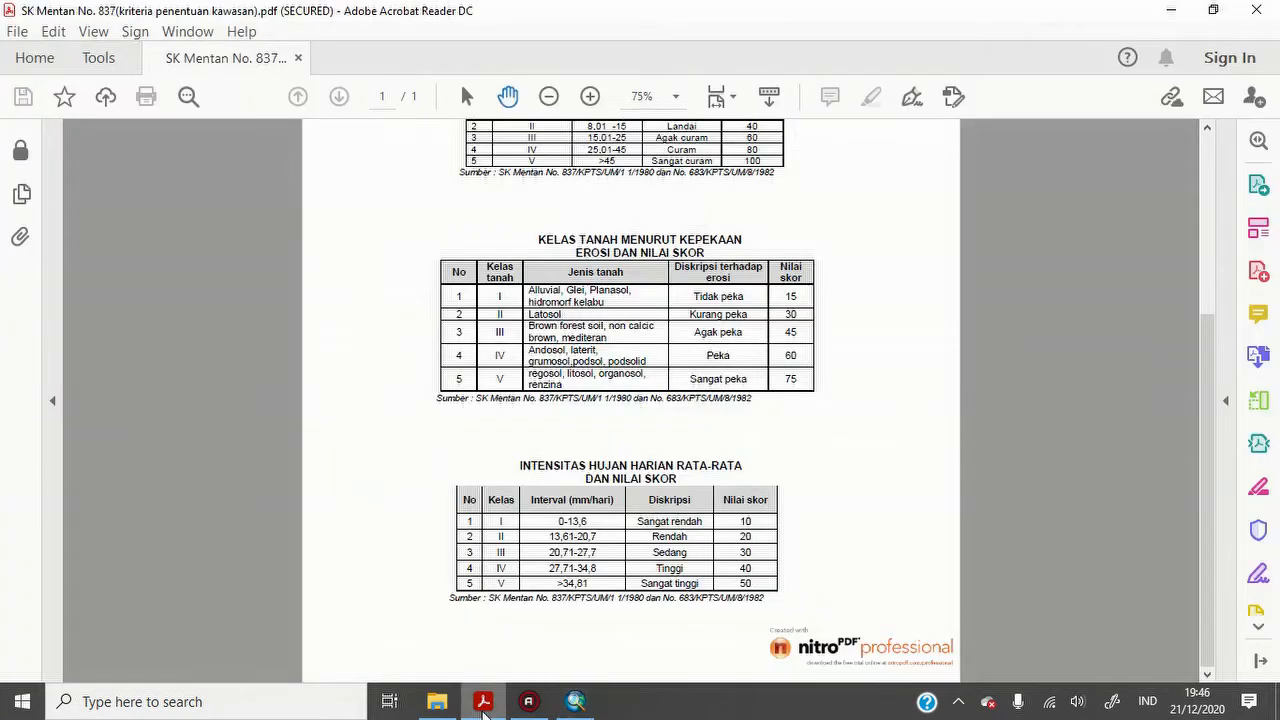
{"action": "scroll", "coordinate": [684, 336], "scroll_direction": "up", "scroll_amount": 3}
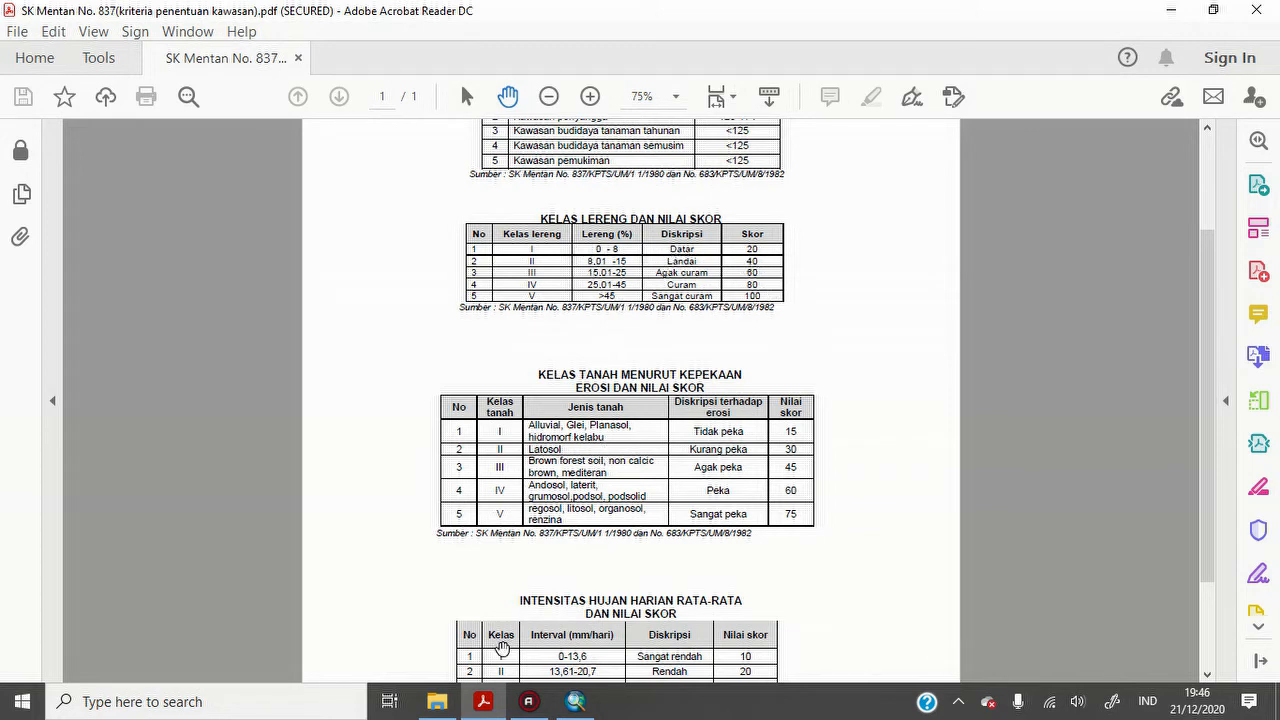
{"action": "left_click", "coordinate": [575, 702]}
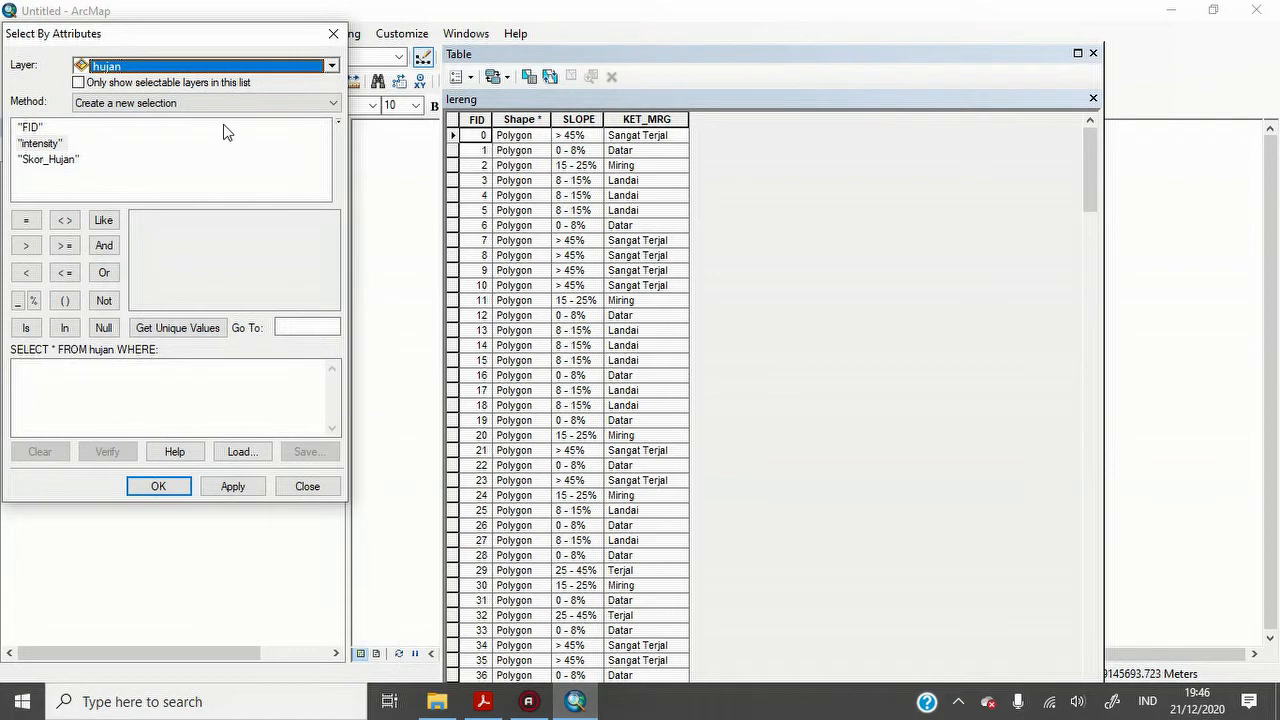
{"action": "left_click", "coordinate": [122, 67]}
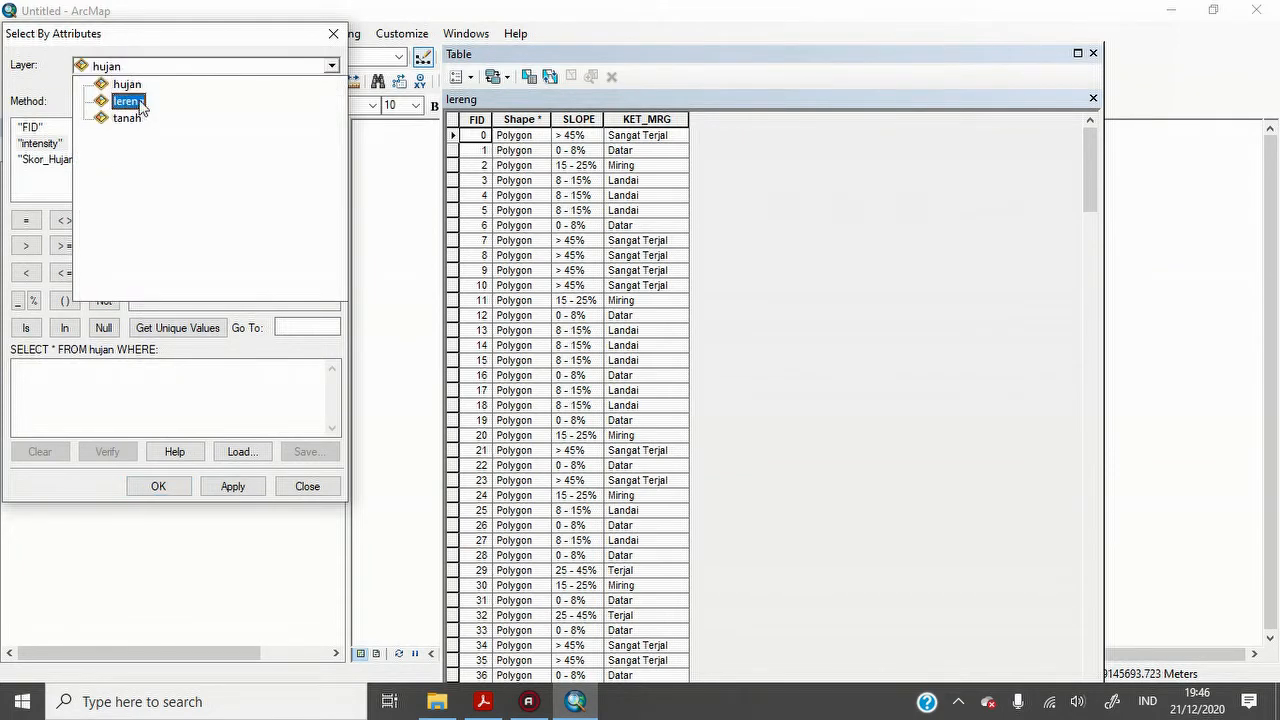
{"action": "left_click", "coordinate": [128, 101]}
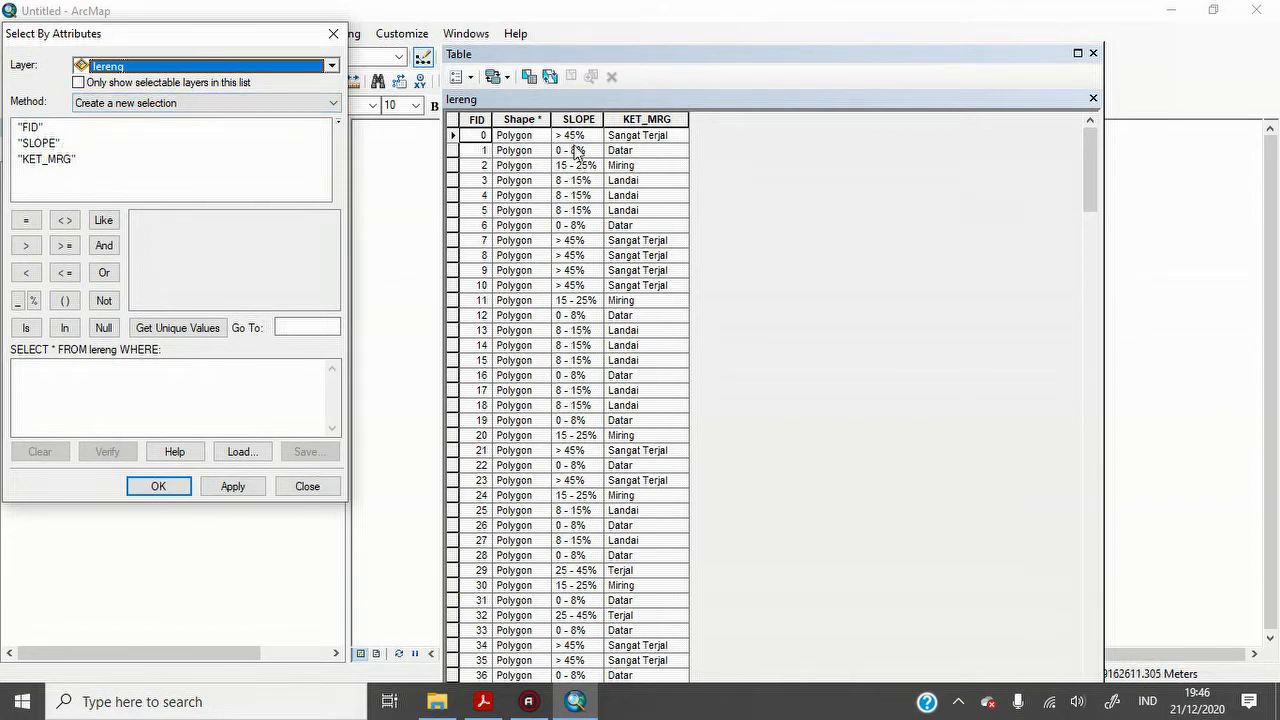
{"action": "double_click", "coordinate": [42, 144]}
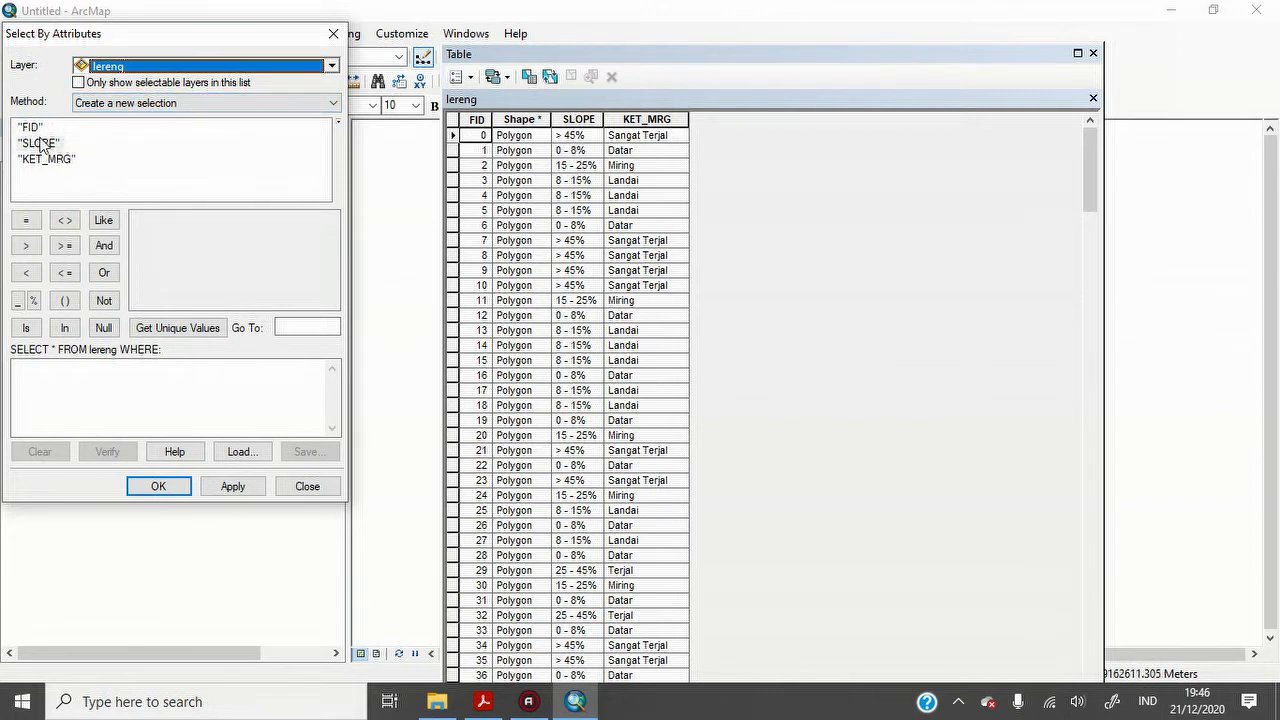
{"action": "left_click", "coordinate": [26, 220]}
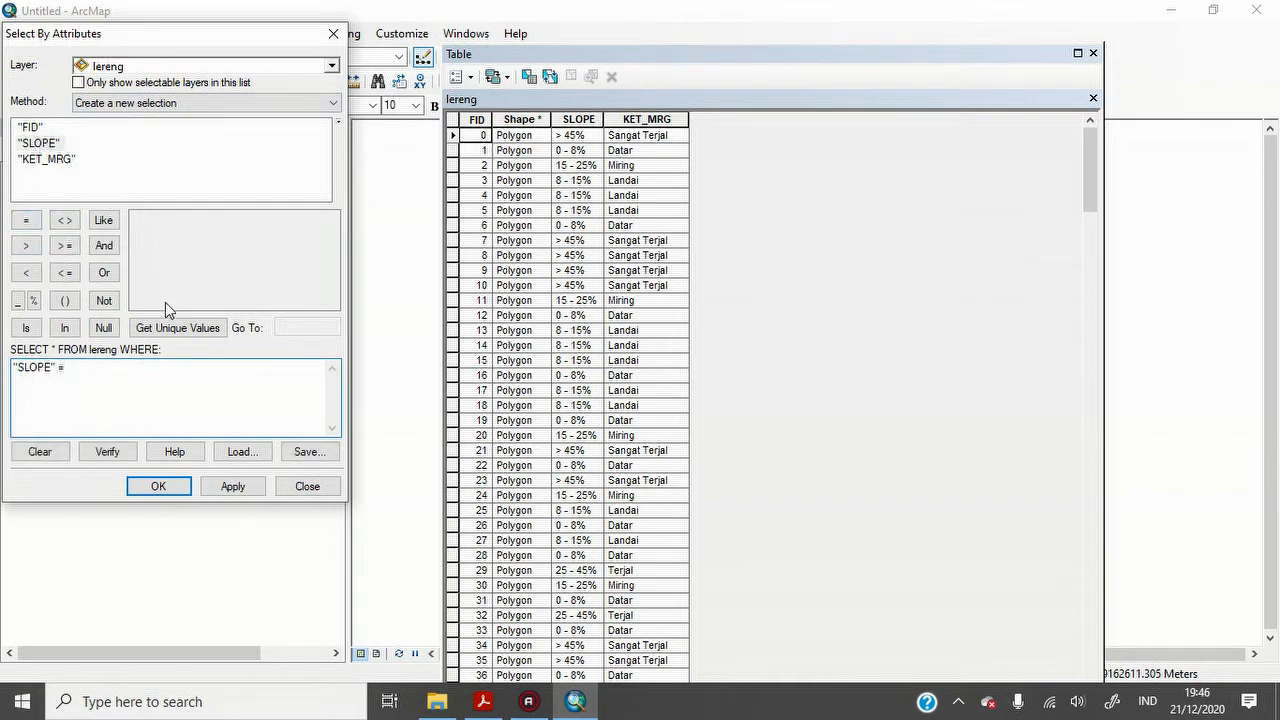
{"action": "left_click", "coordinate": [161, 330]}
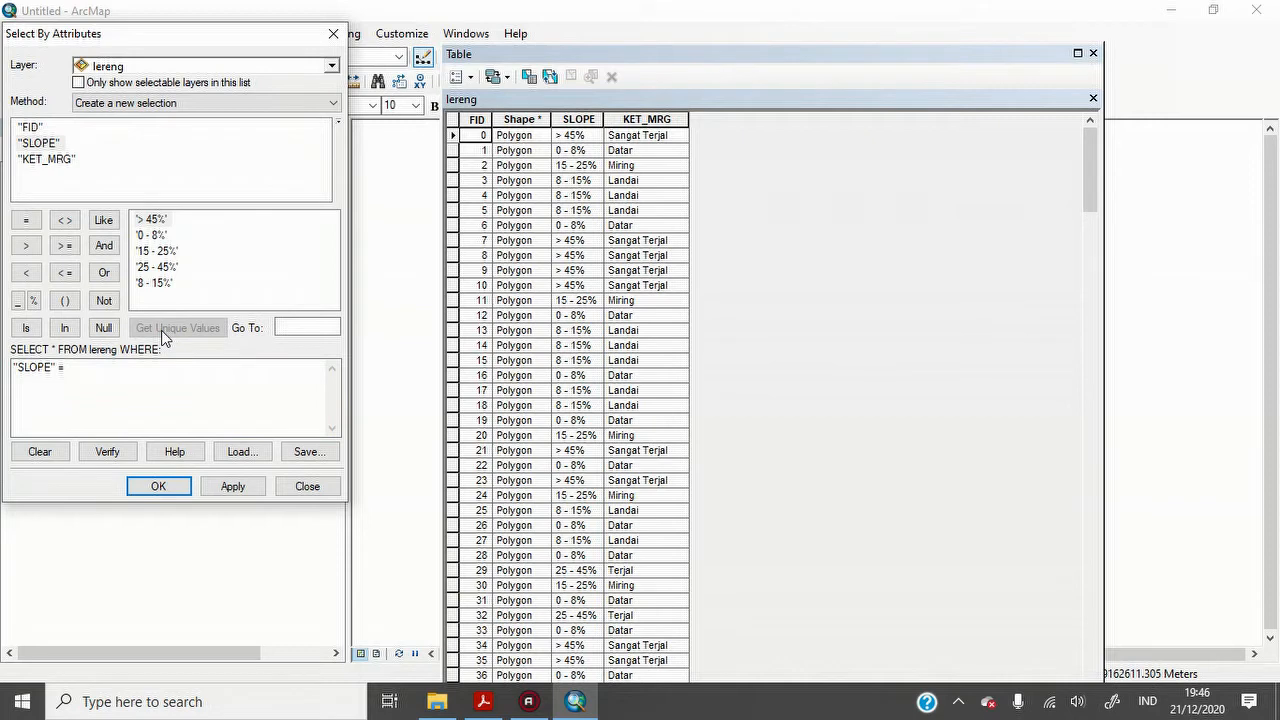
{"action": "double_click", "coordinate": [153, 236]}
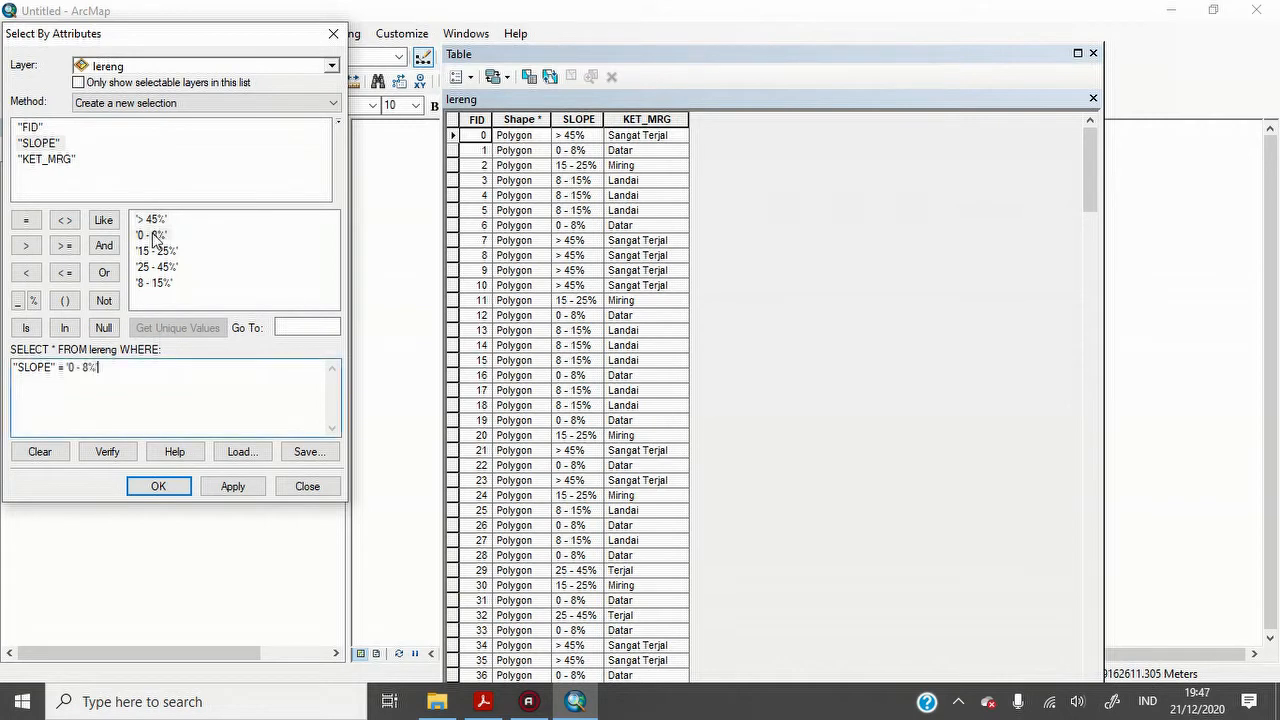
{"action": "left_click", "coordinate": [158, 486]}
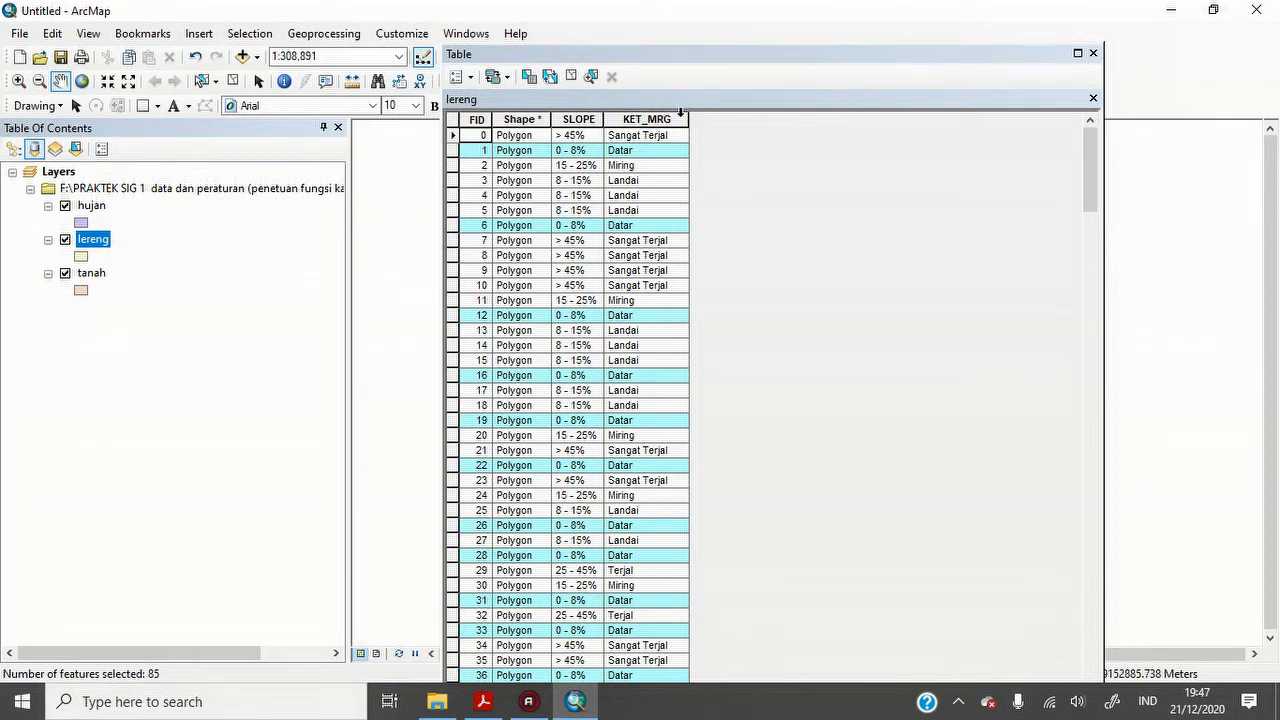
- Add a Short Integer field named Skor Lereng to the lereng table, accepting the automatic rename to Skor_Leren
{"action": "left_click", "coordinate": [470, 77]}
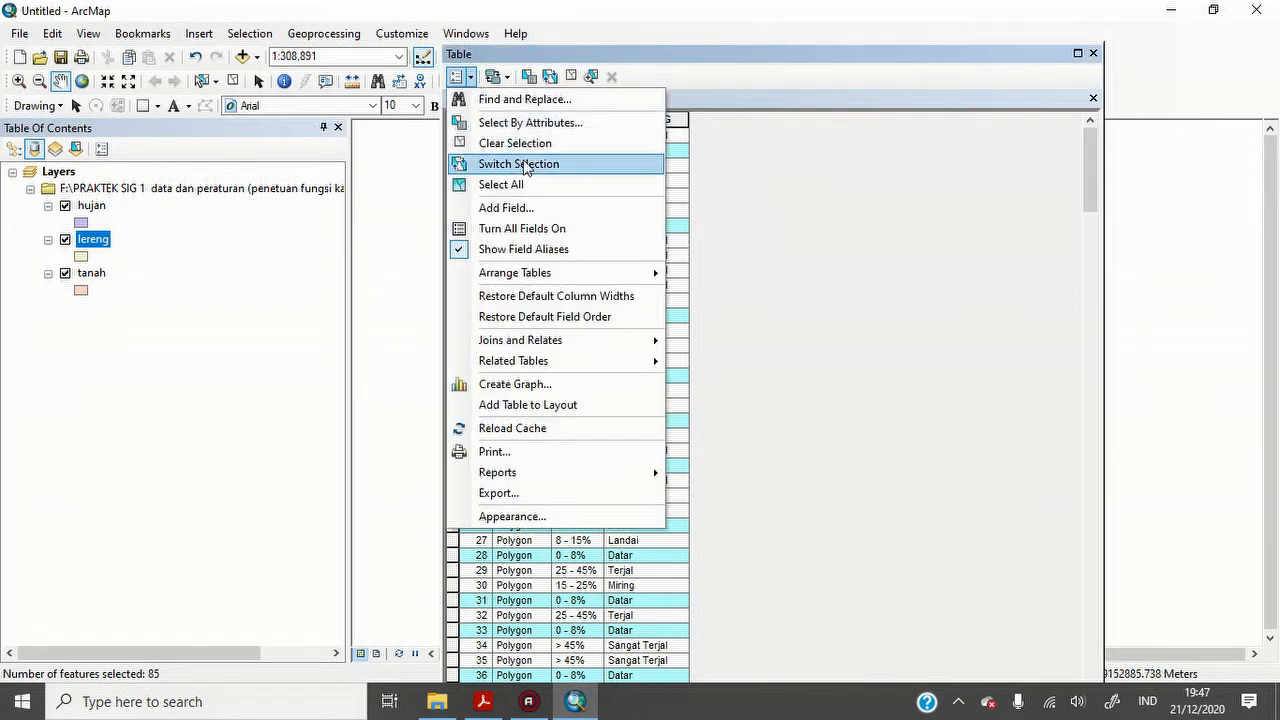
{"action": "left_click", "coordinate": [517, 208]}
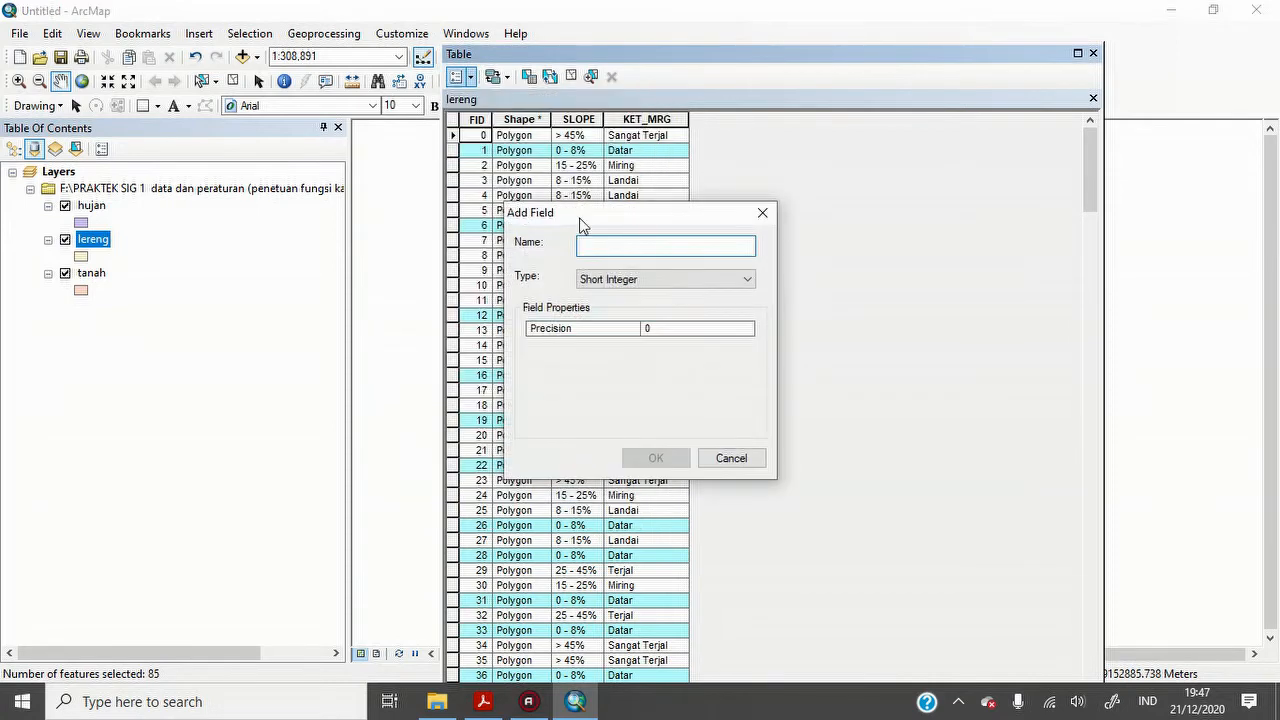
{"action": "type", "text": "Skor Lereng"}
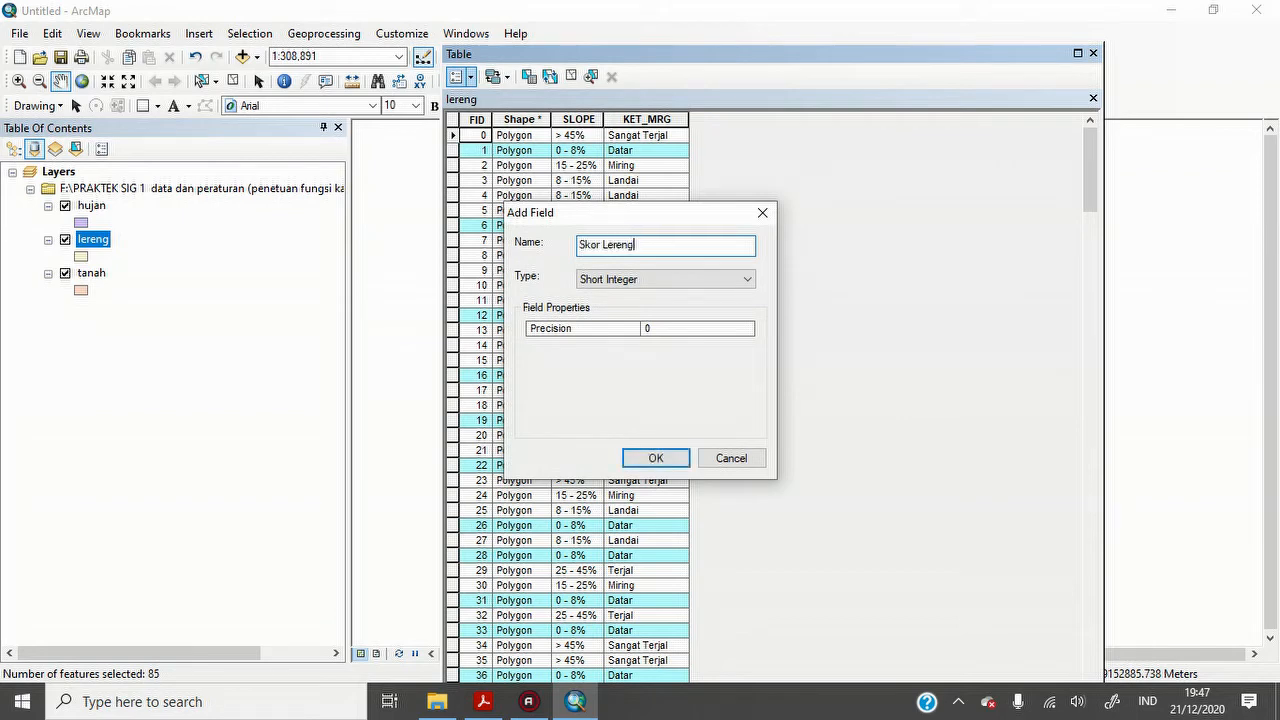
{"action": "left_click", "coordinate": [672, 458]}
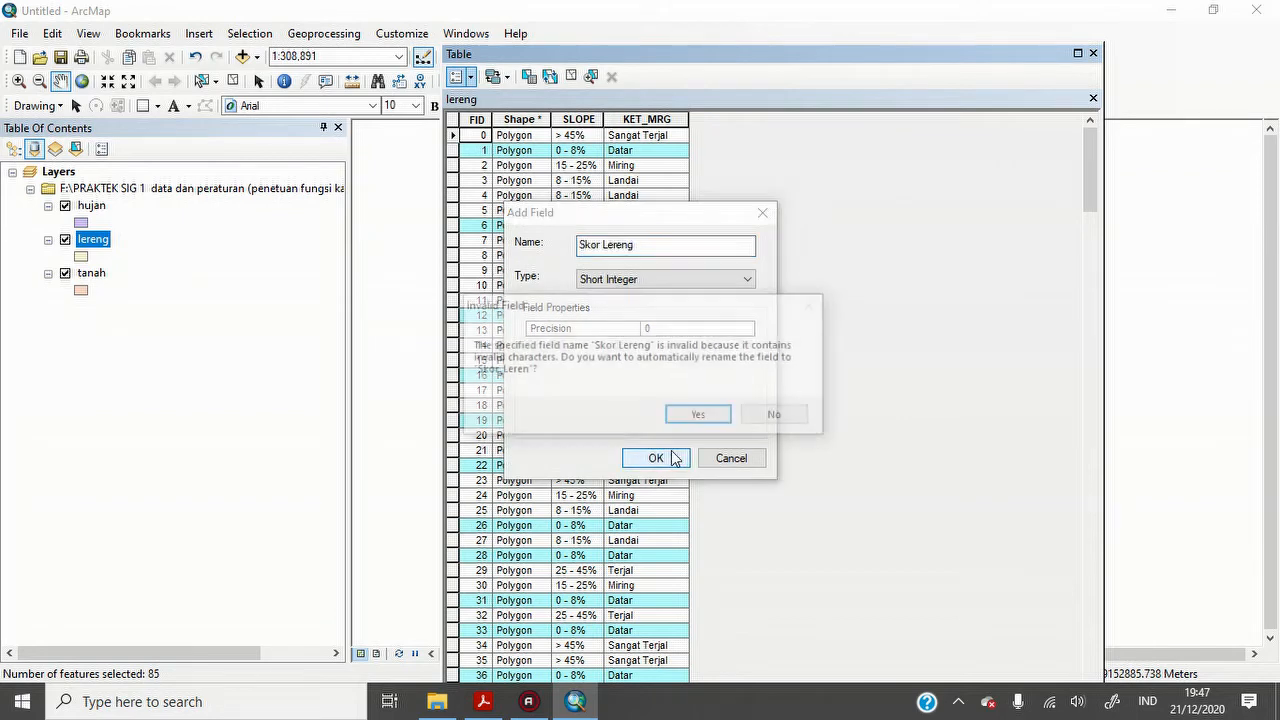
{"action": "left_click", "coordinate": [700, 416]}
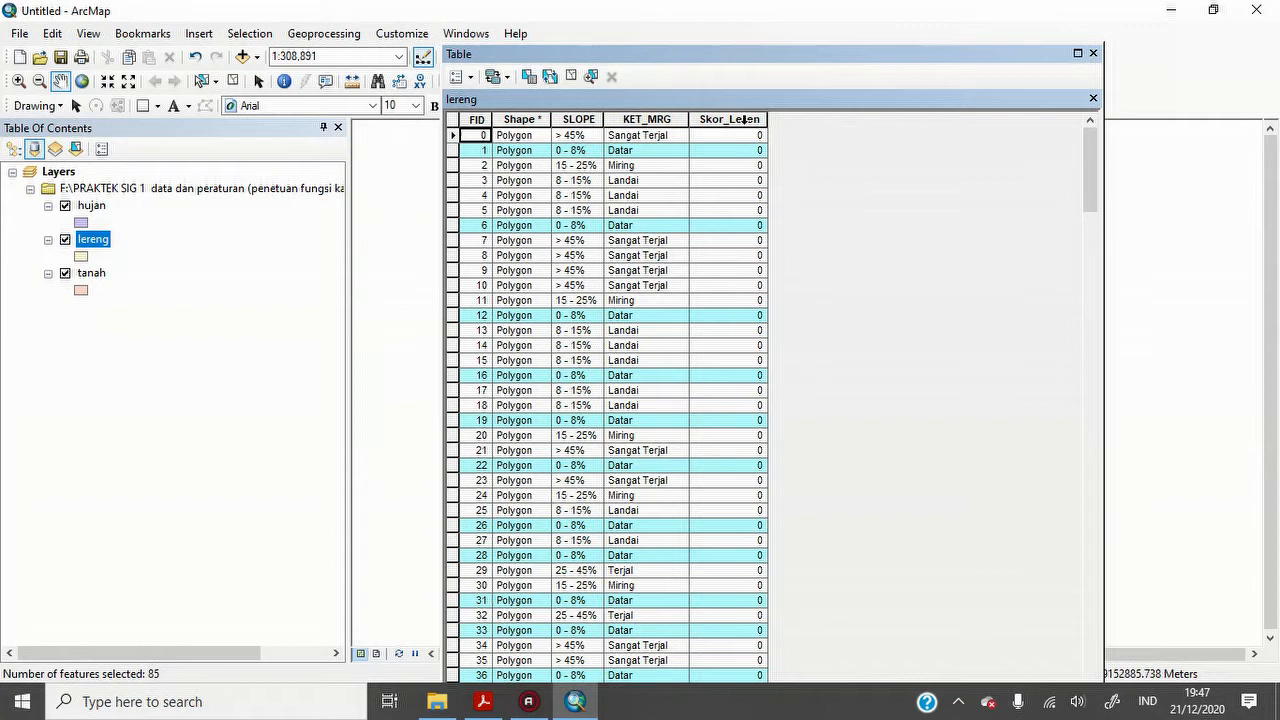
- Calculate Skor_Leren as 10 for the selected lereng records with the Field Calculator
{"action": "right_click", "coordinate": [745, 120]}
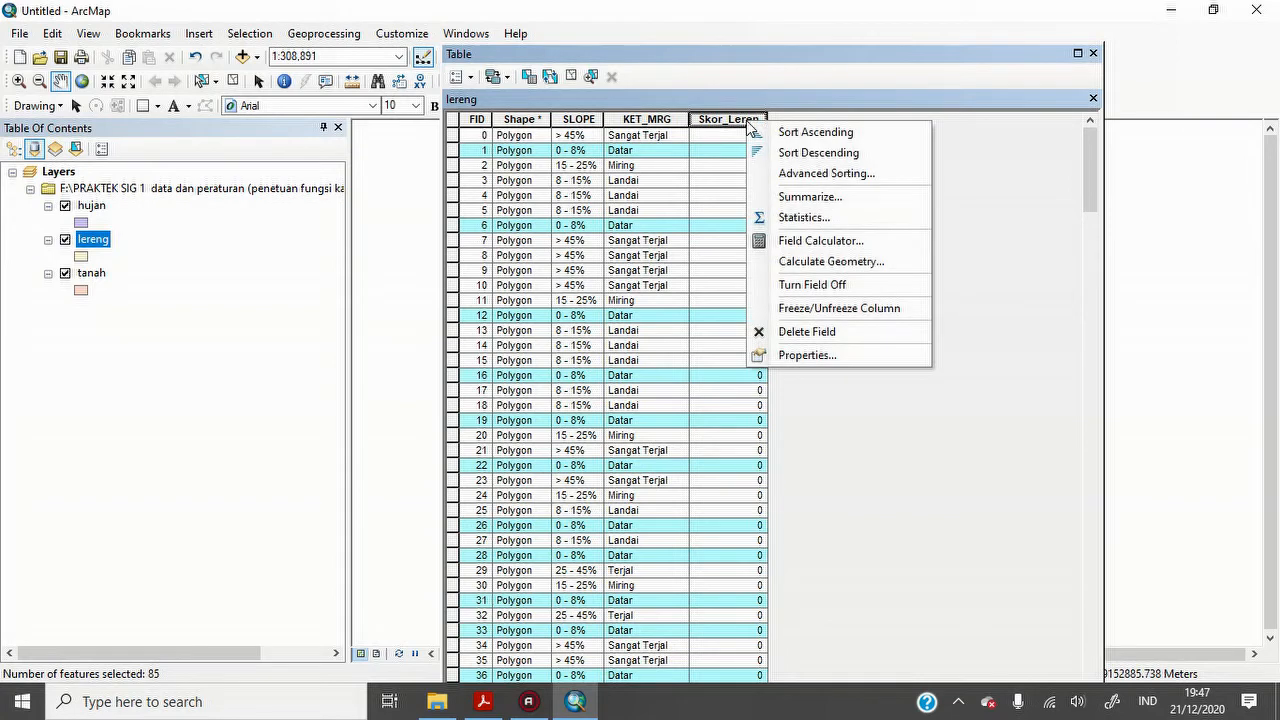
{"action": "left_click", "coordinate": [834, 241]}
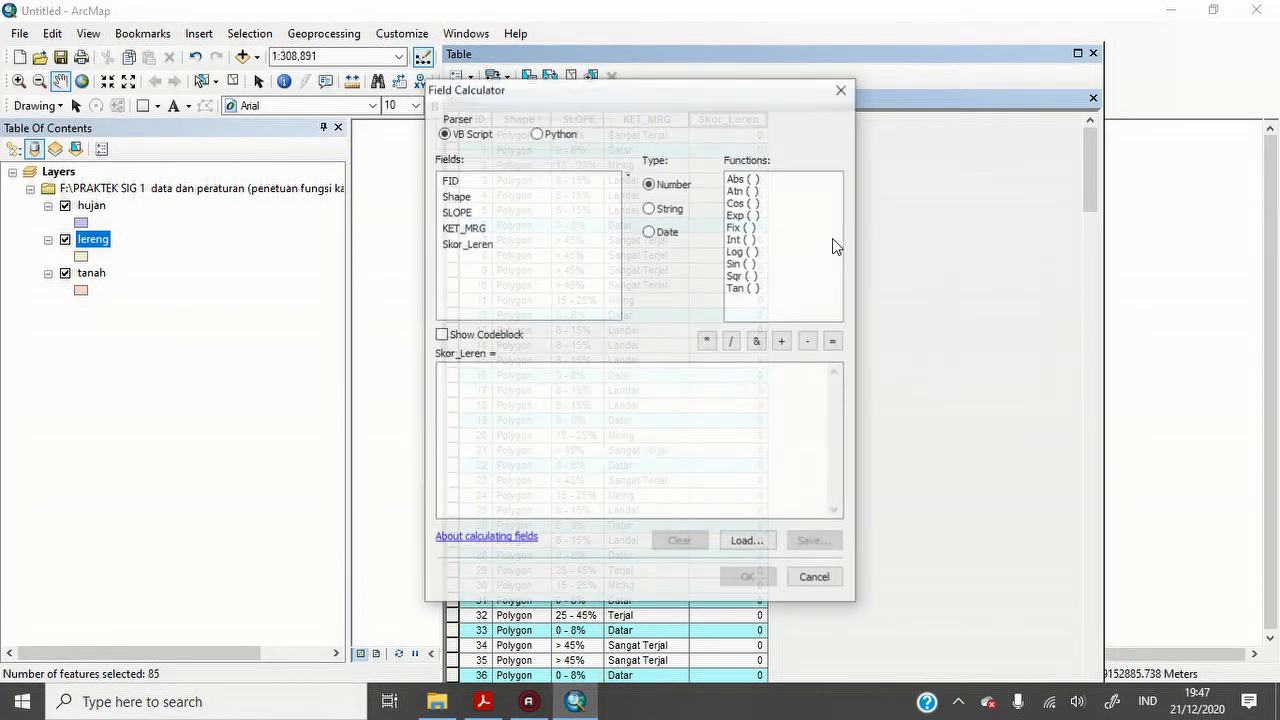
{"action": "left_click", "coordinate": [564, 390]}
{"action": "type", "text": "10"}
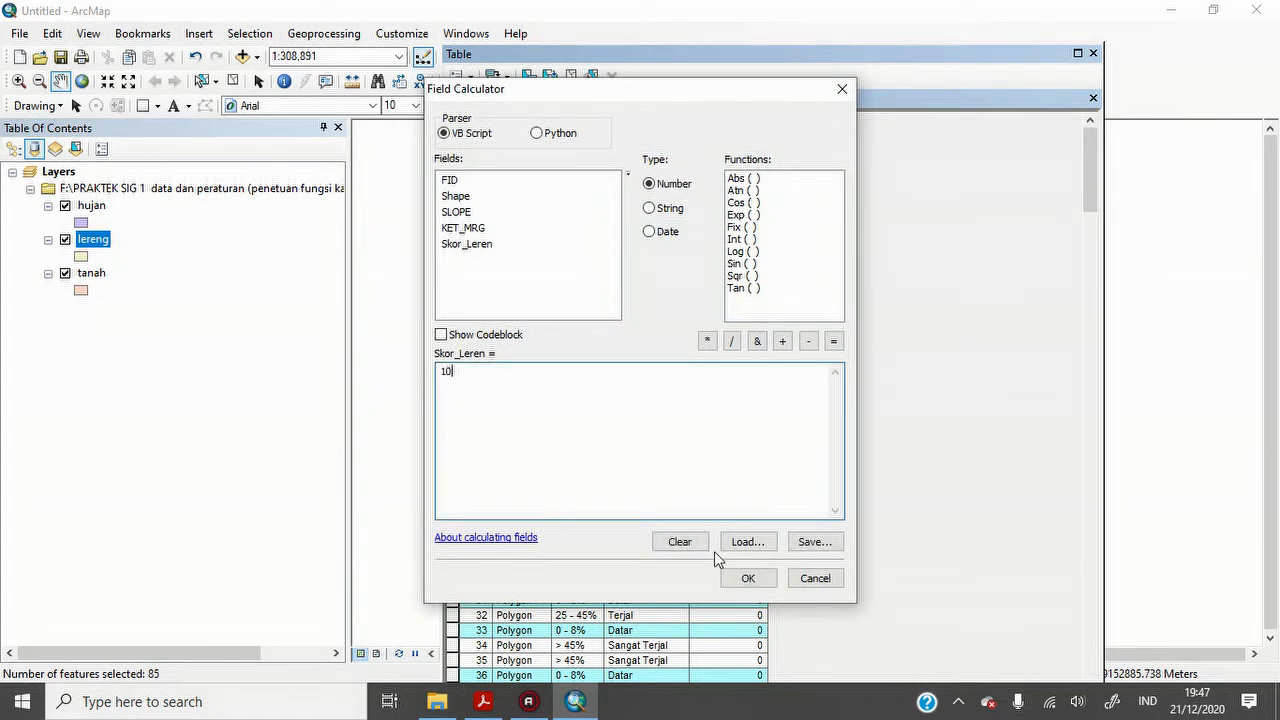
{"action": "left_click", "coordinate": [733, 580]}
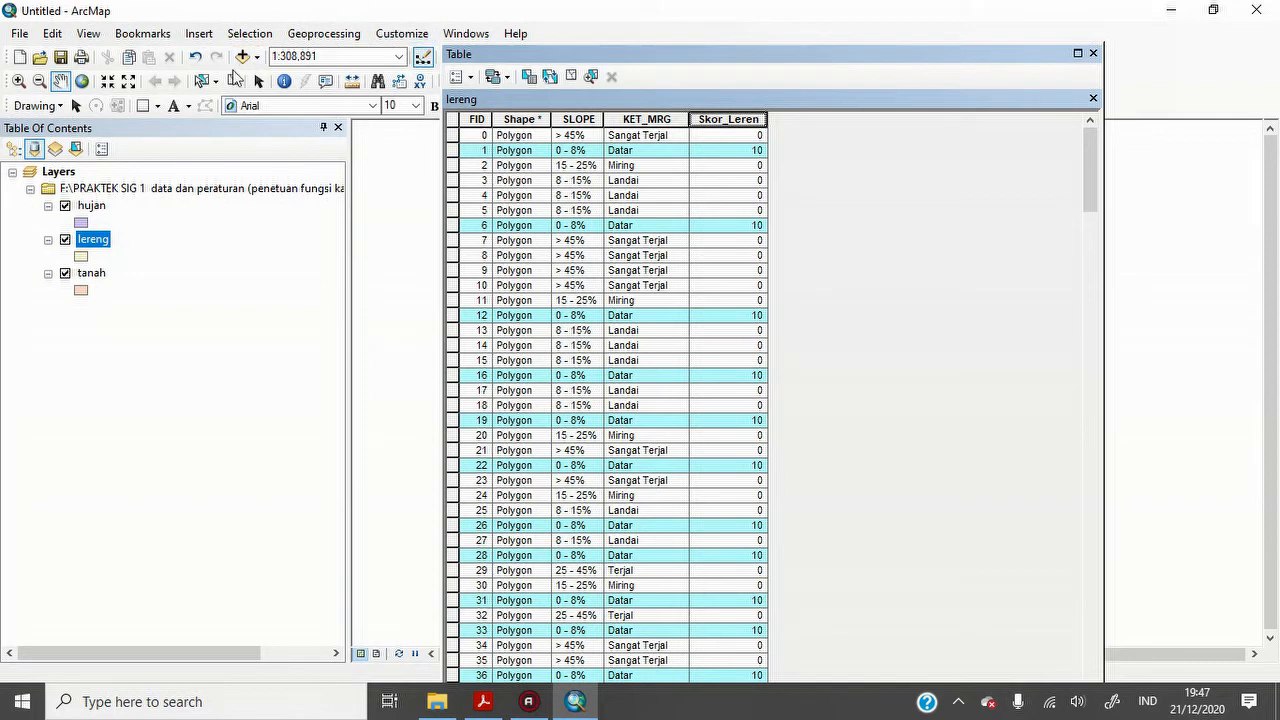
- Change the attribute query to SLOPE = '8 - 15%' and select the matching lereng records
{"action": "left_click", "coordinate": [246, 36]}
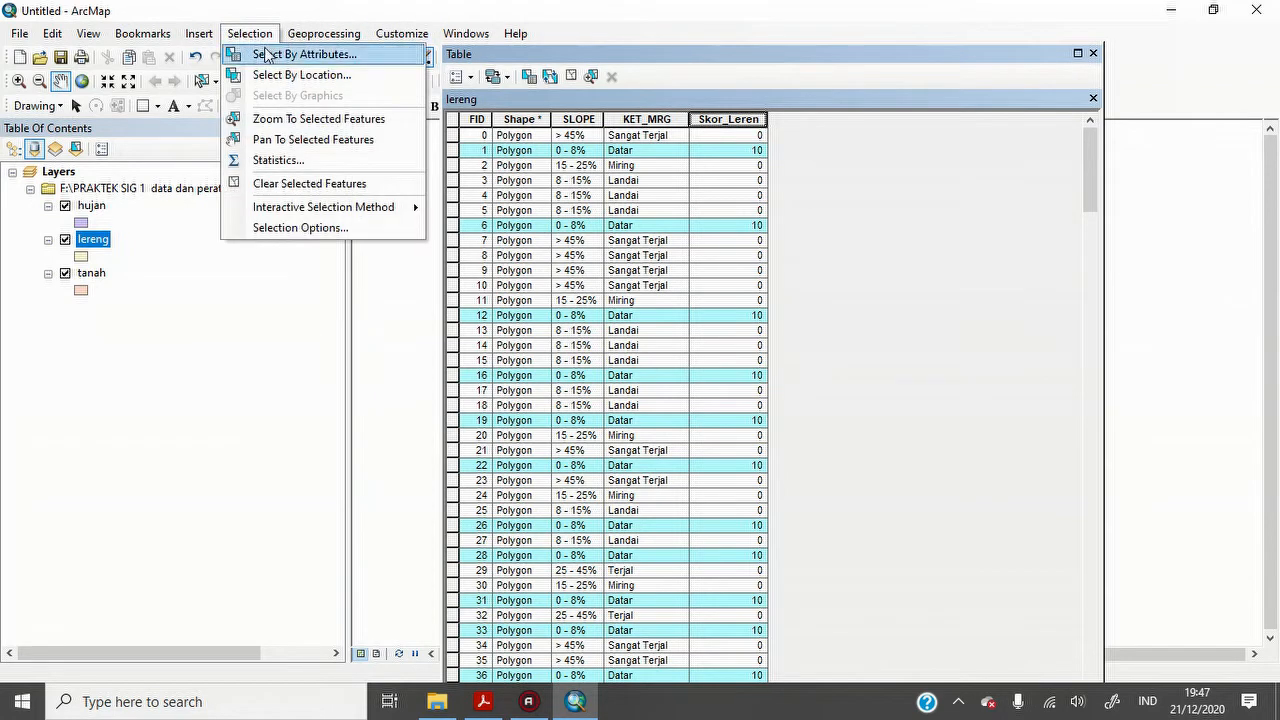
{"action": "left_click", "coordinate": [266, 56]}
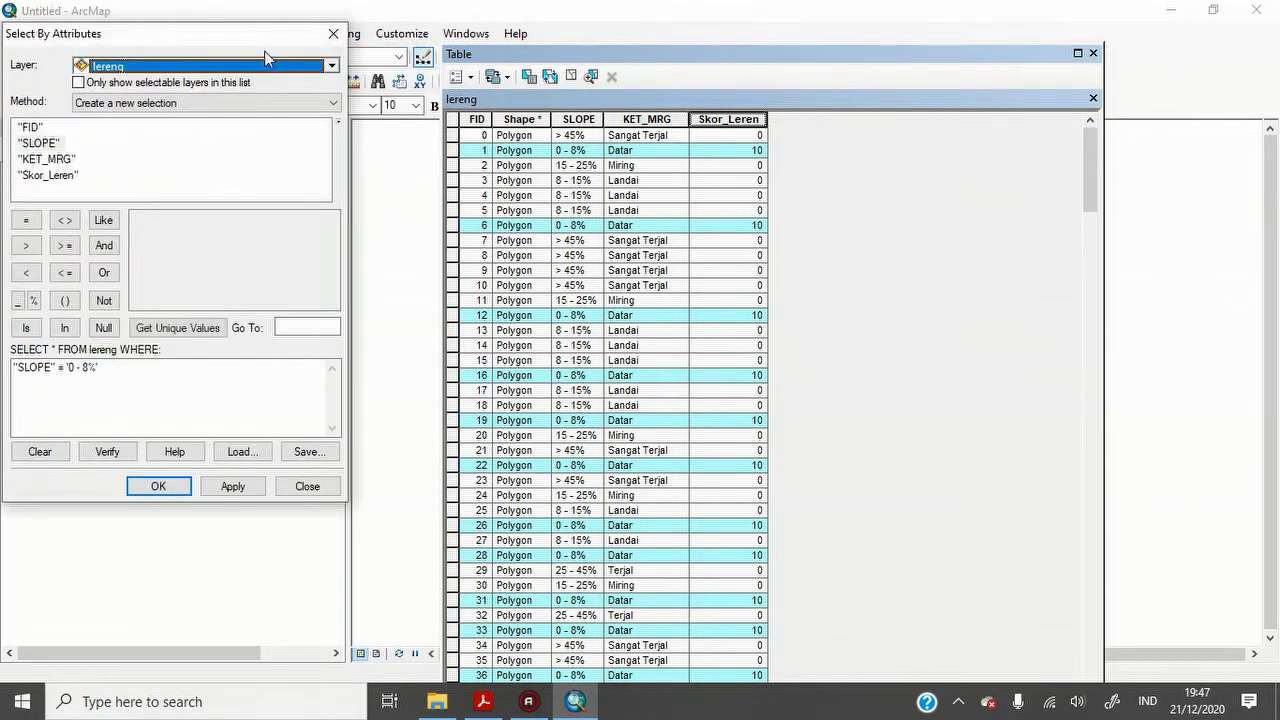
{"action": "left_click", "coordinate": [101, 375]}
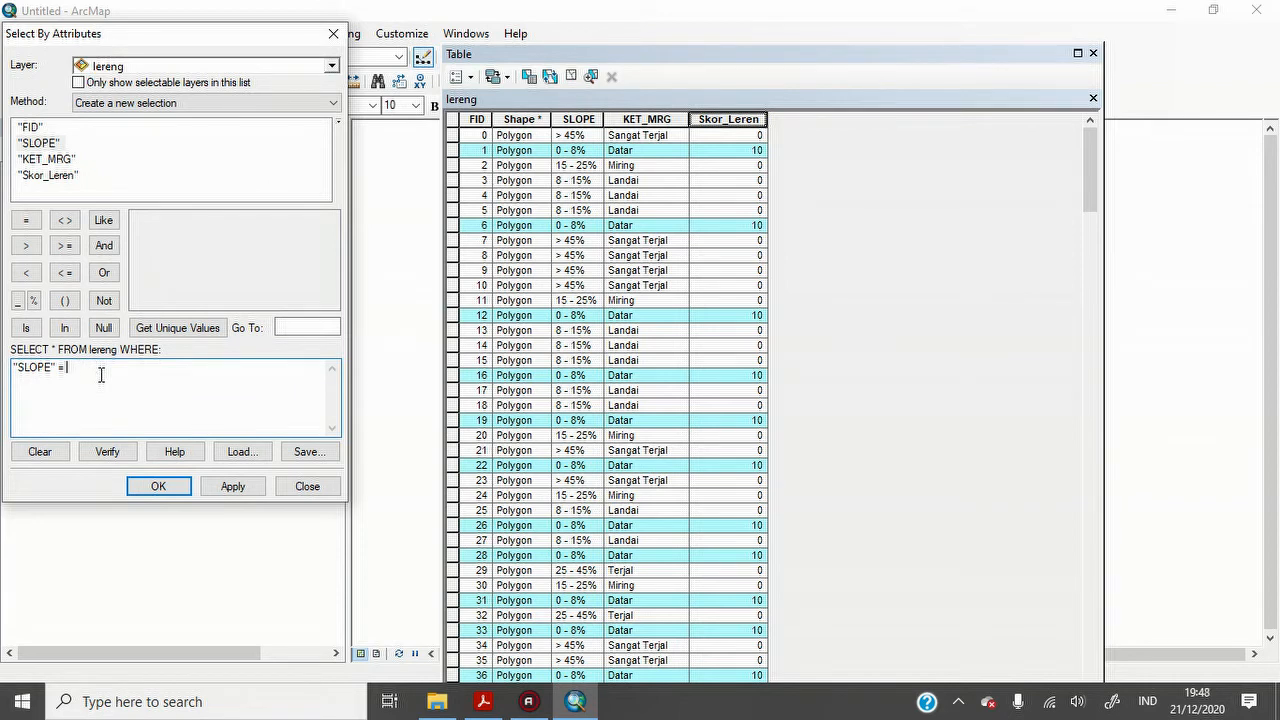
{"action": "left_click", "coordinate": [154, 326]}
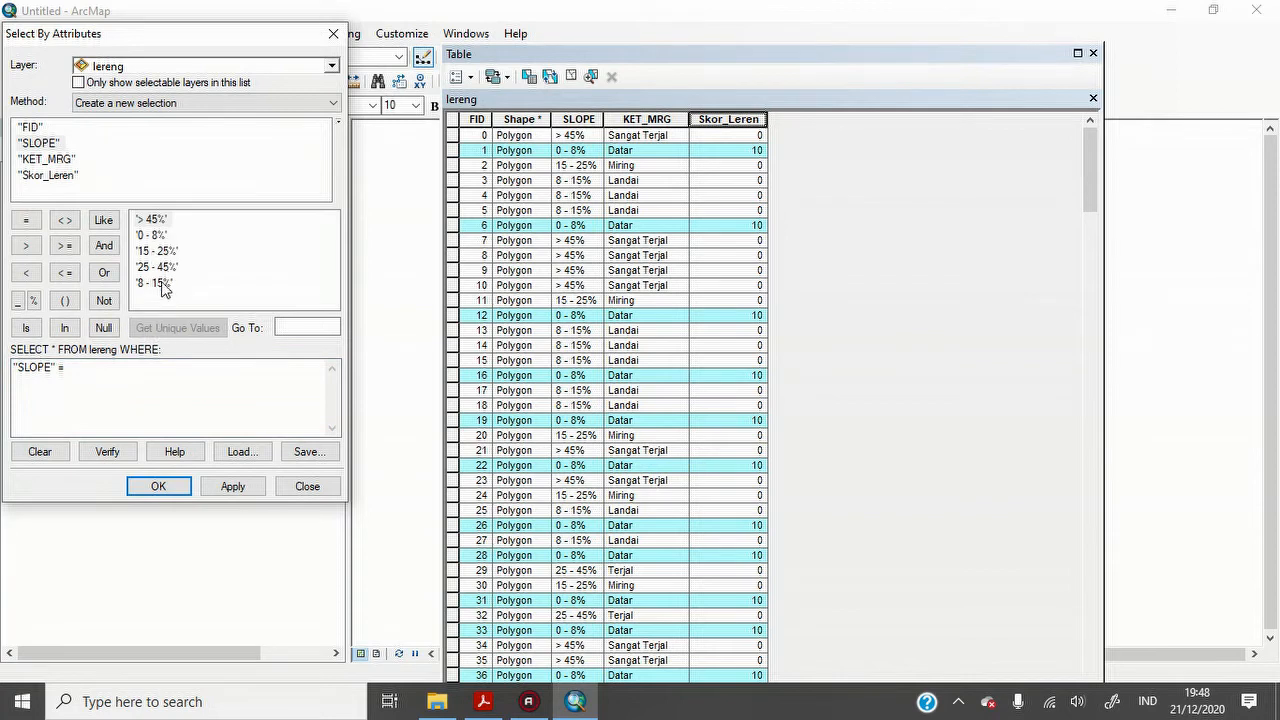
{"action": "double_click", "coordinate": [158, 284]}
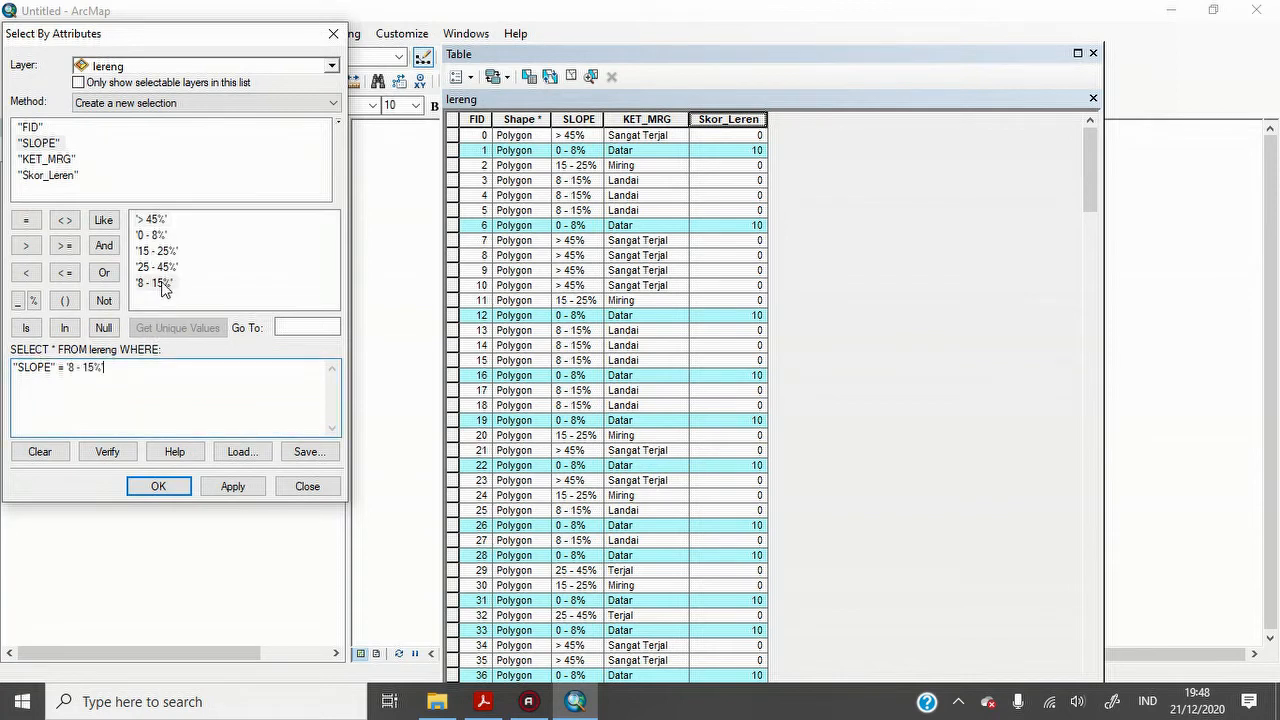
{"action": "left_click", "coordinate": [170, 490]}
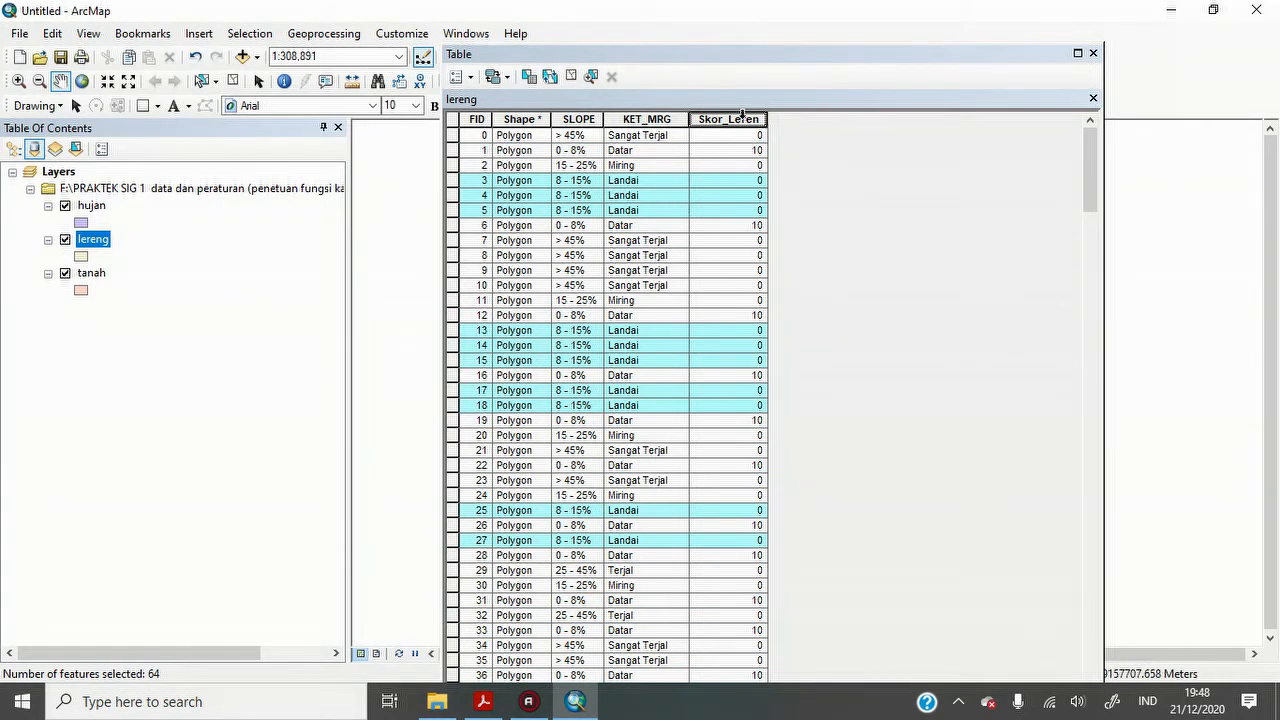
- Check the slope class scores in the PDF, and in ArcMap calculate Skor_Leren as 40 for the selected 8 - 15% records
{"action": "right_click", "coordinate": [745, 119]}
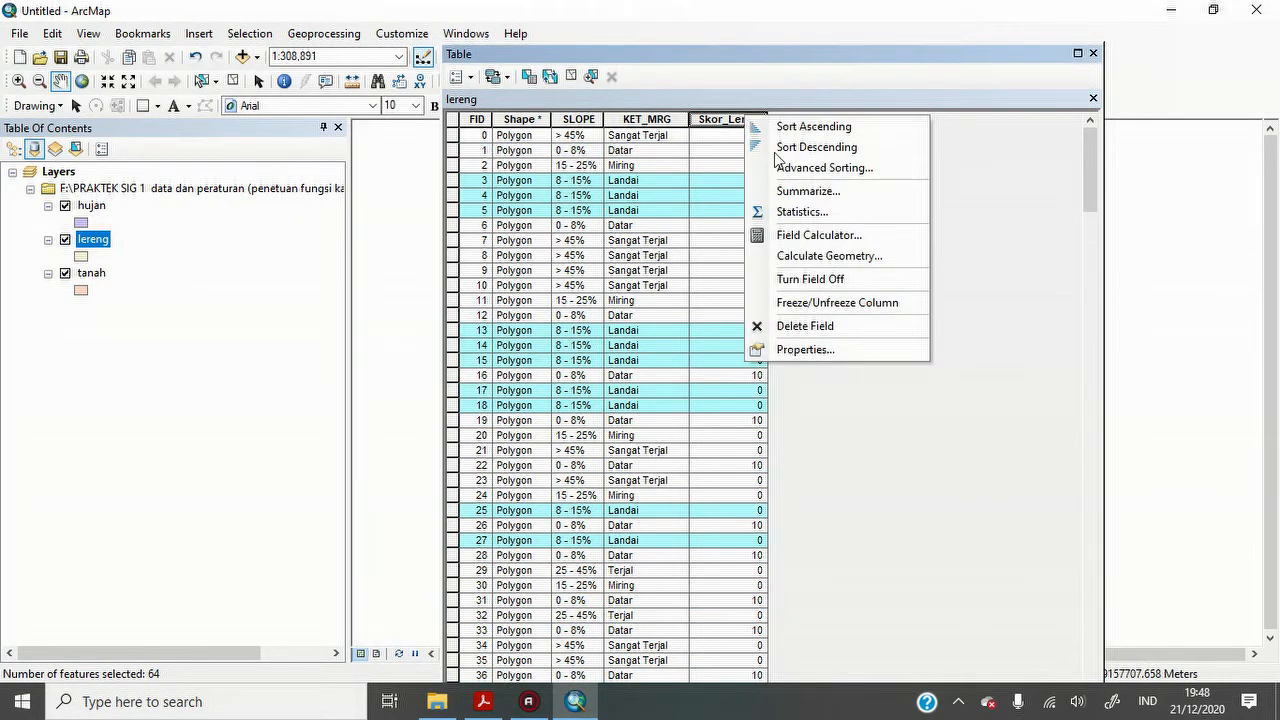
{"action": "left_click", "coordinate": [818, 237]}
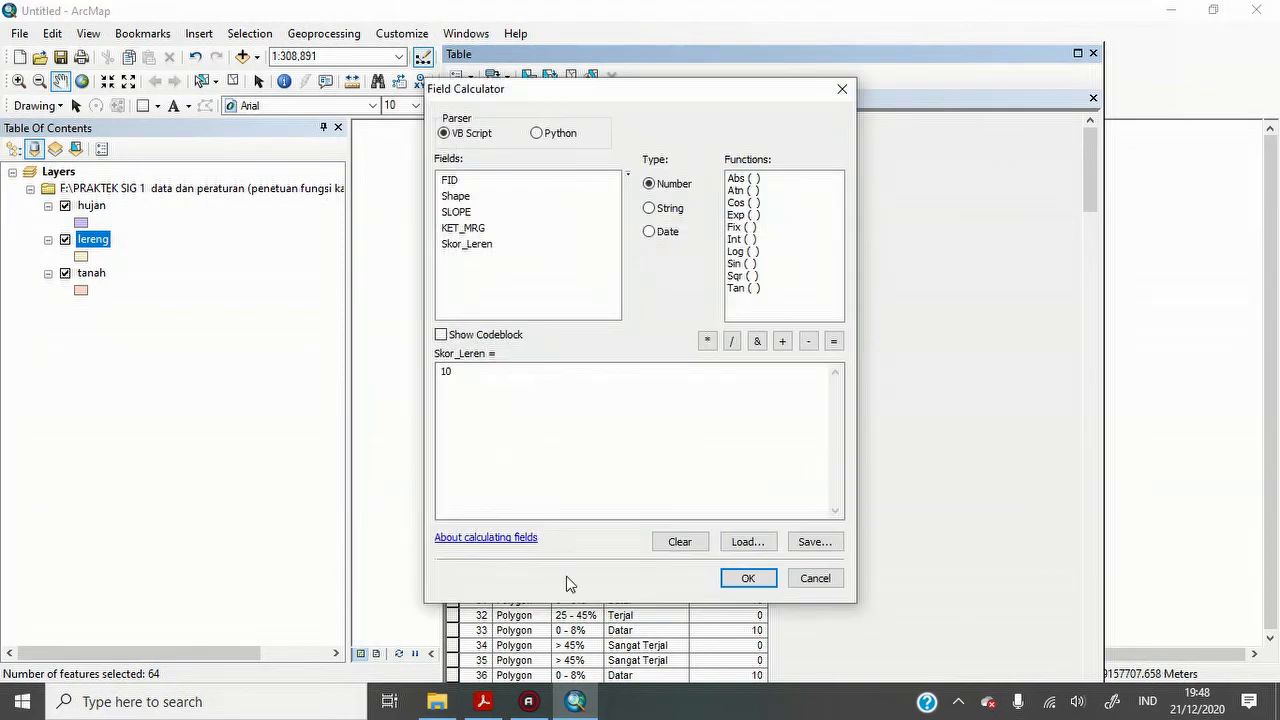
{"action": "left_click", "coordinate": [489, 706]}
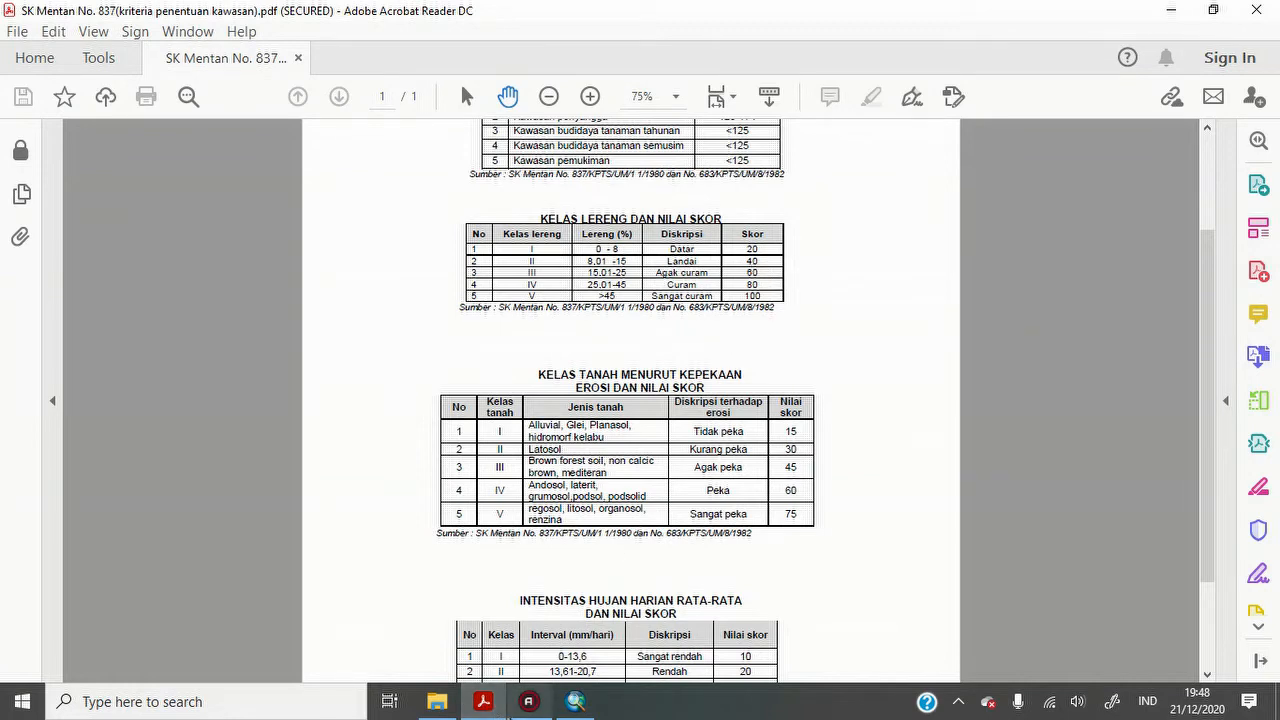
{"action": "left_click", "coordinate": [575, 701]}
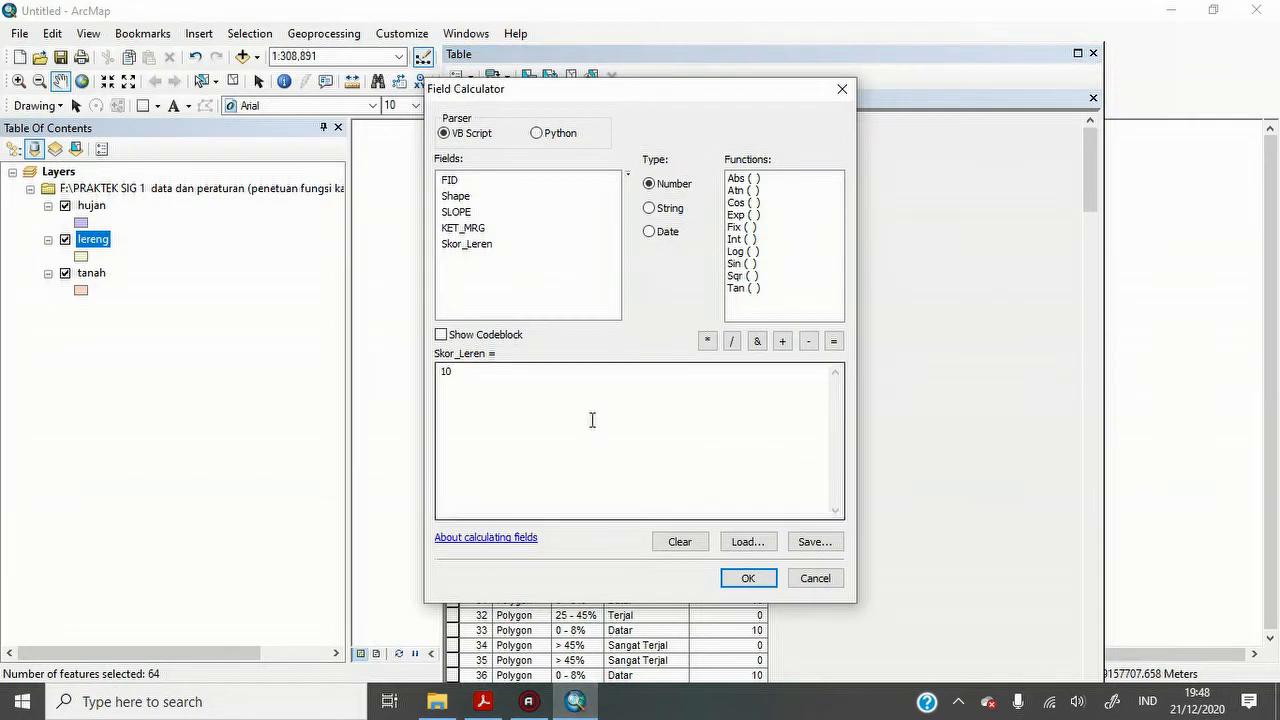
{"action": "left_click", "coordinate": [556, 367]}
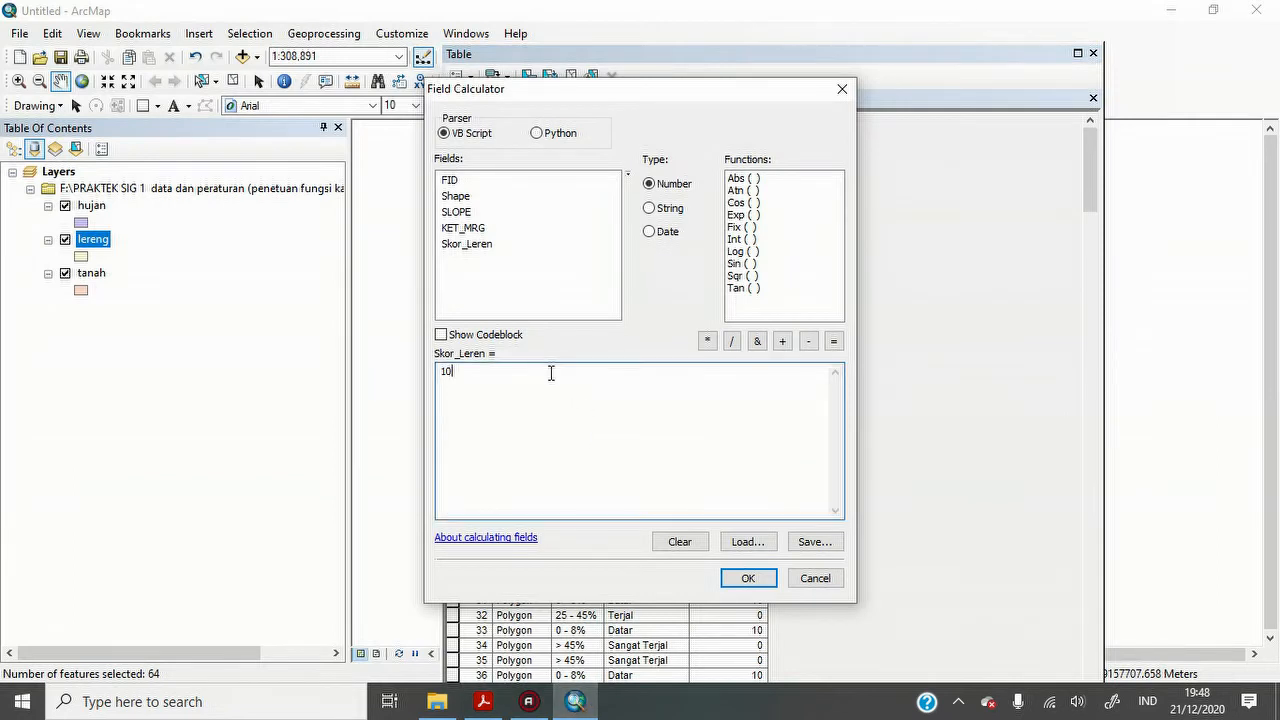
{"action": "key", "text": "BackSpace"}
{"action": "type", "text": "40"}
{"action": "left_click", "coordinate": [757, 579]}
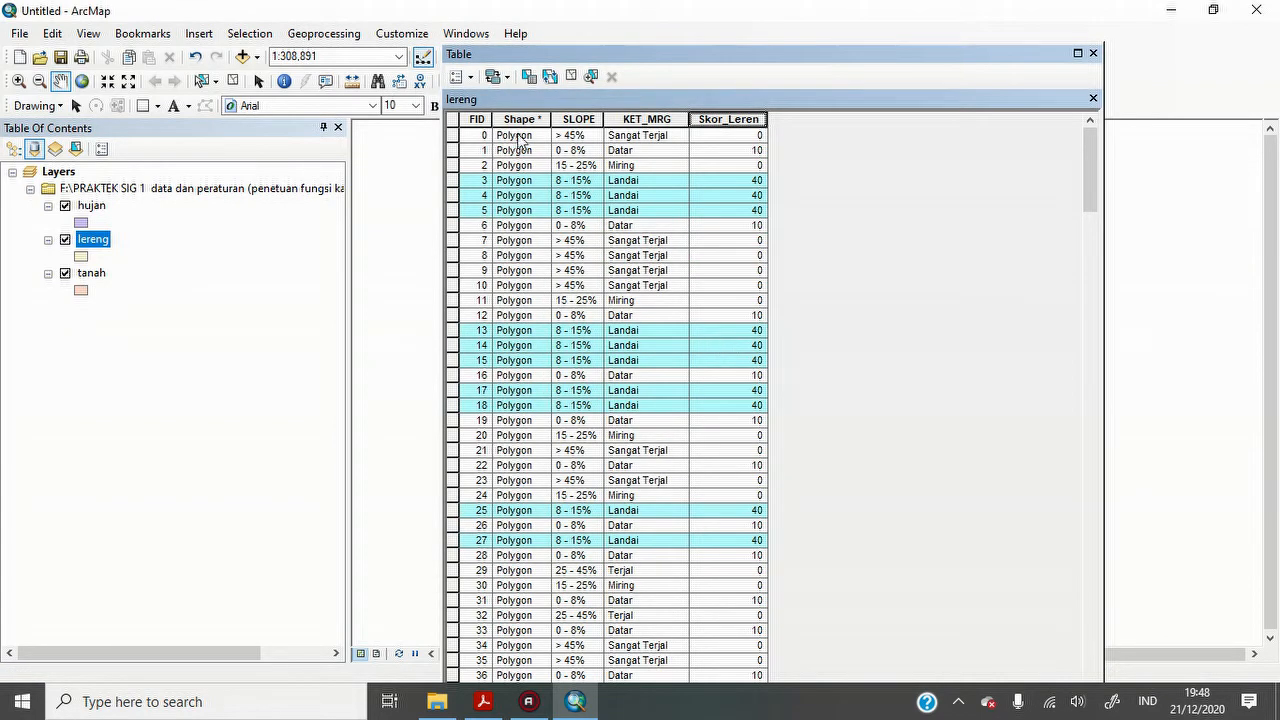
- Change the attribute query to SLOPE = '15 - 25%' and select the matching lereng records
{"action": "left_click", "coordinate": [250, 33]}
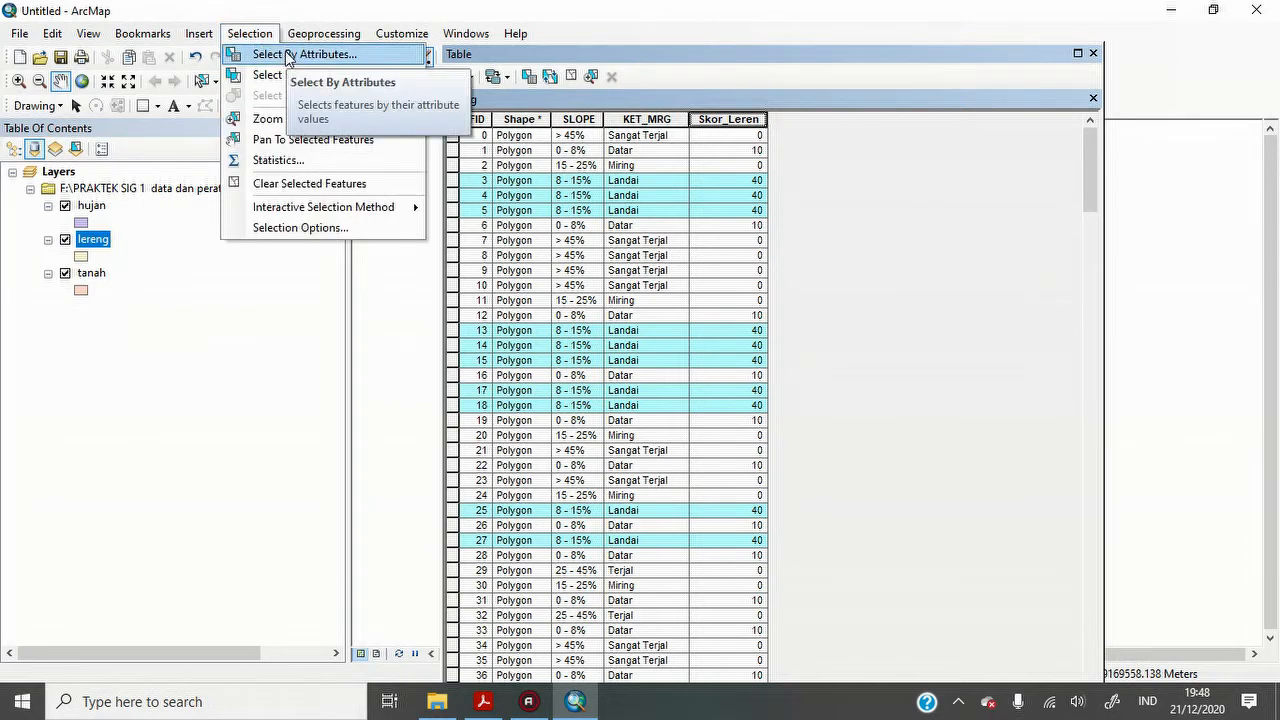
{"action": "left_click", "coordinate": [287, 54]}
{"action": "left_click", "coordinate": [147, 370]}
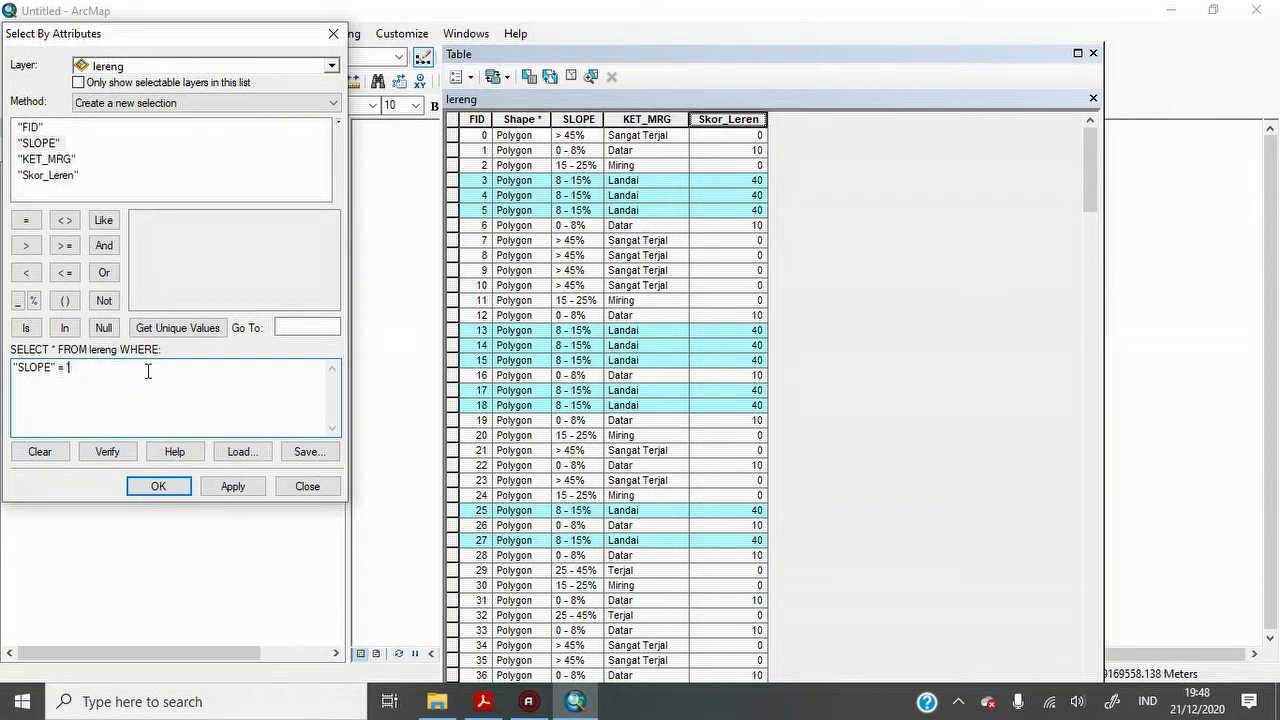
{"action": "left_click", "coordinate": [172, 333]}
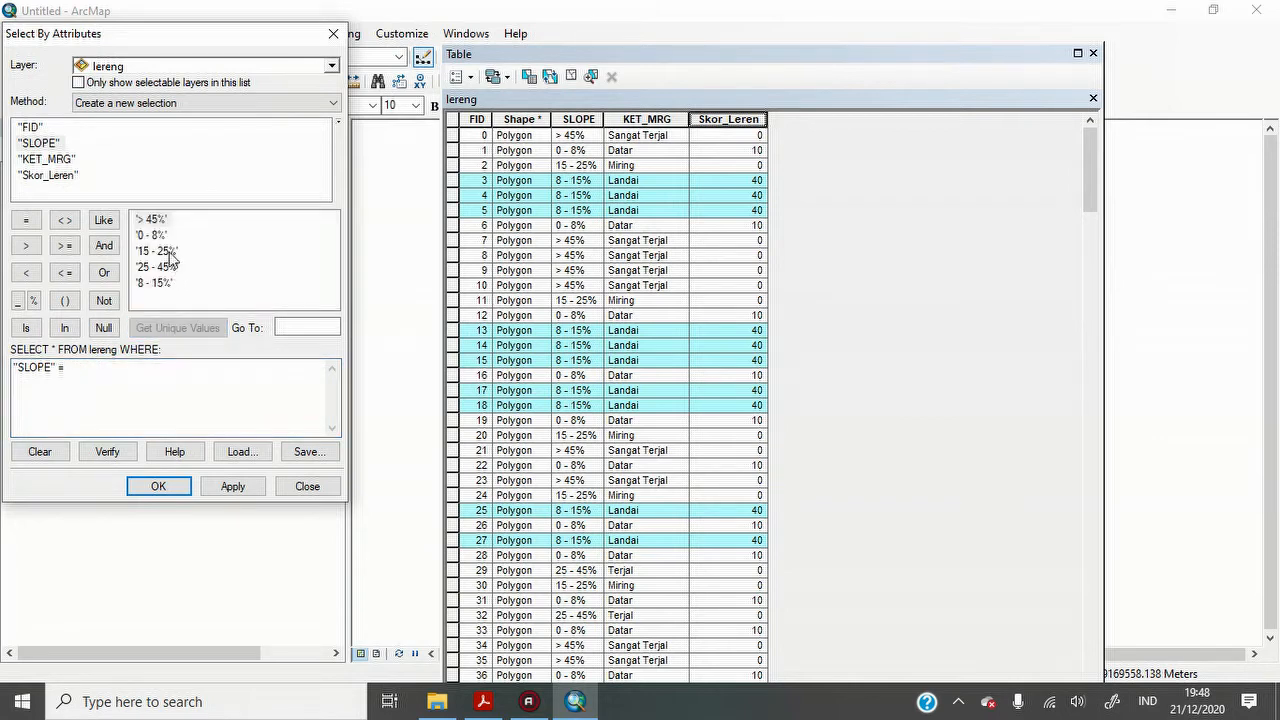
{"action": "left_click", "coordinate": [170, 255]}
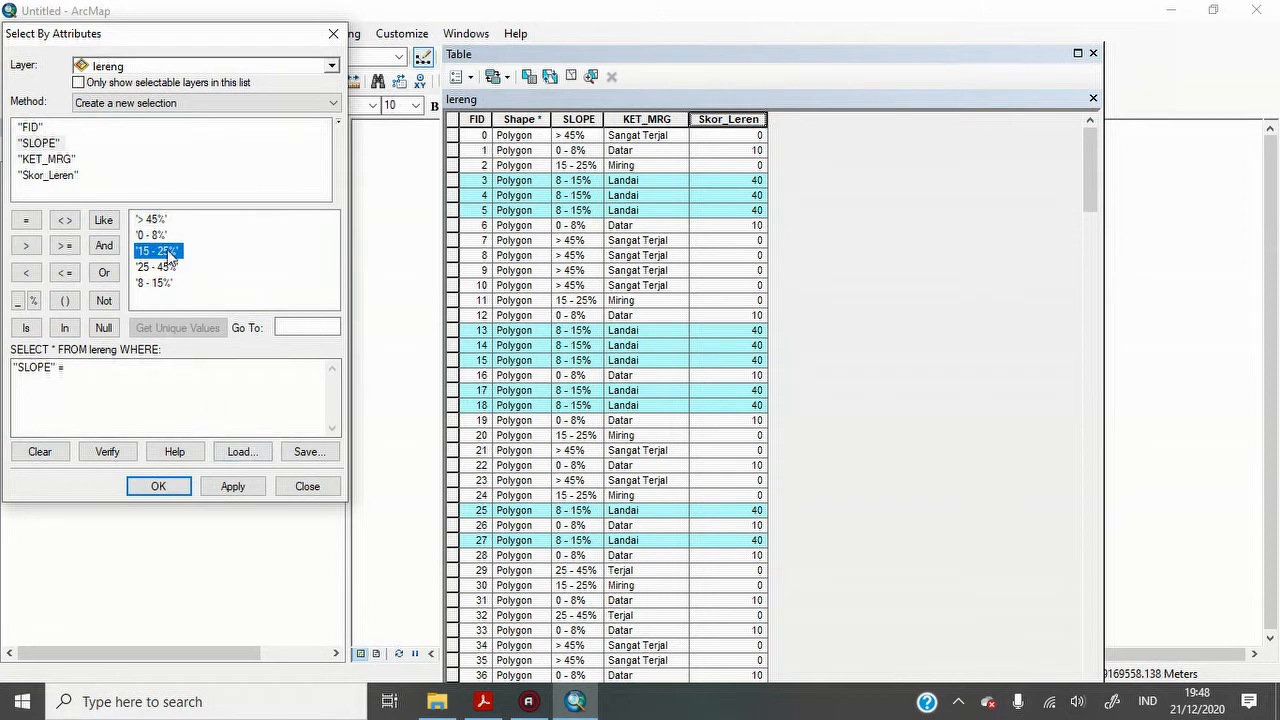
{"action": "double_click", "coordinate": [170, 252]}
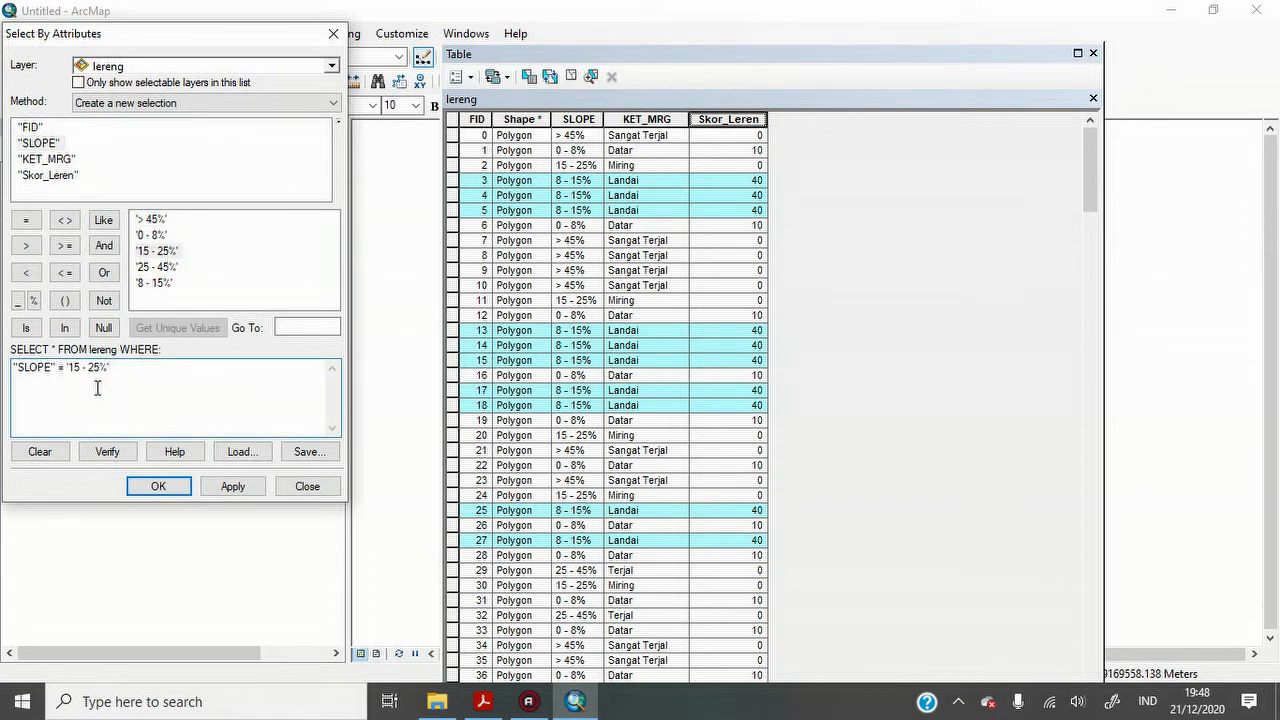
{"action": "left_click", "coordinate": [223, 485]}
{"action": "left_click", "coordinate": [158, 486]}
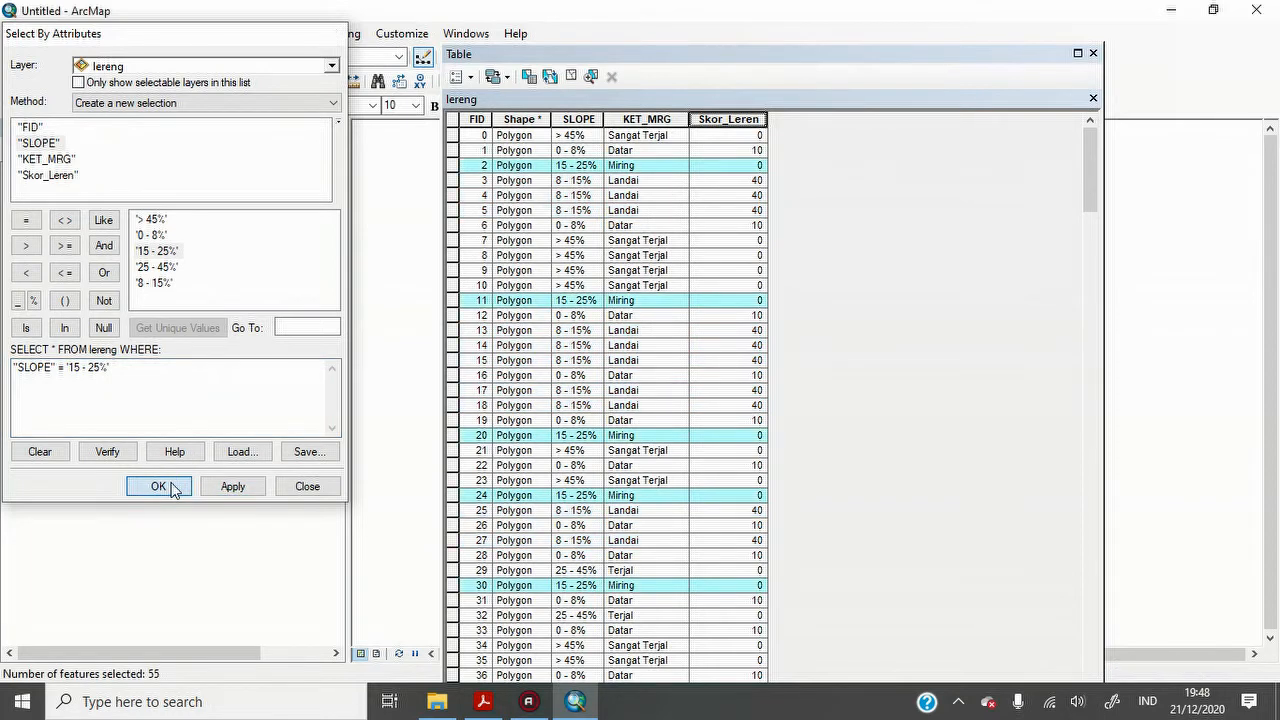
- Calculate Skor_Leren as 60 for the selected 15 - 25% records in ArcMap, checking the score against the slope table in the PDF
{"action": "right_click", "coordinate": [742, 120]}
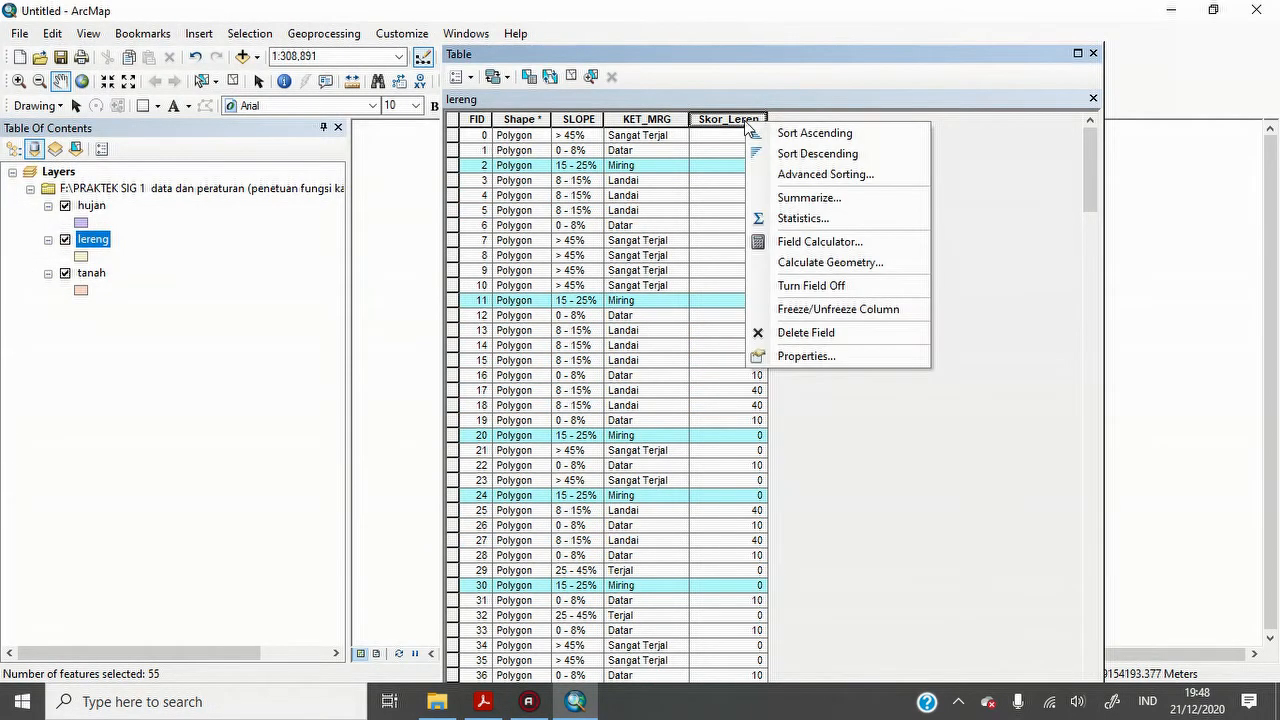
{"action": "left_click", "coordinate": [805, 243]}
{"action": "left_click", "coordinate": [511, 370]}
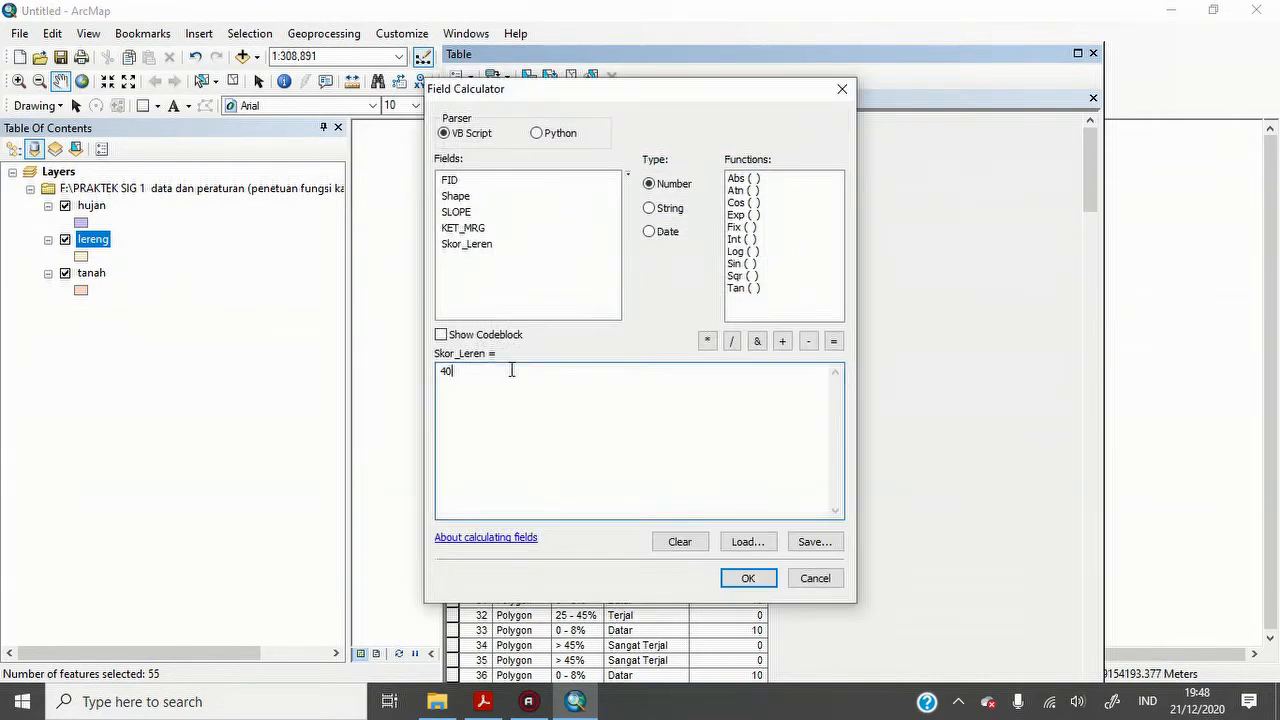
{"action": "key", "text": "BackSpace"}
{"action": "key", "text": "BackSpace"}
{"action": "type", "text": "60"}
{"action": "left_click", "coordinate": [486, 712]}
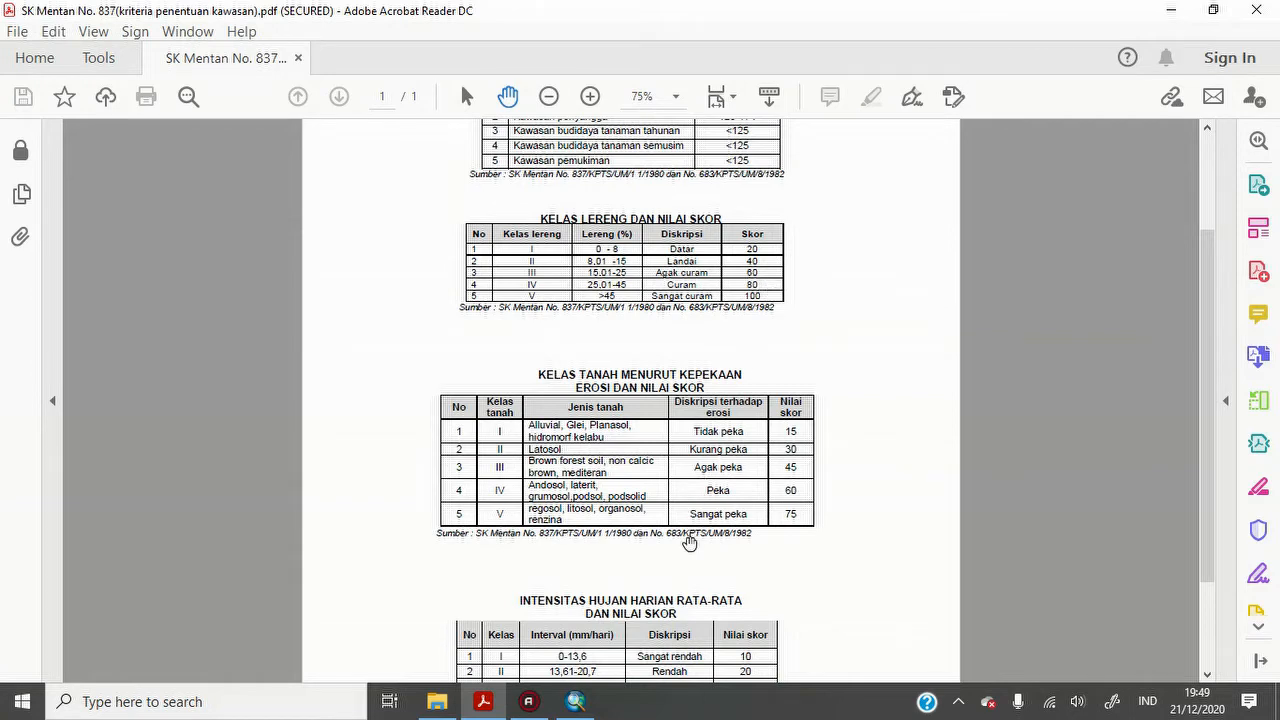
{"action": "left_click", "coordinate": [575, 701]}
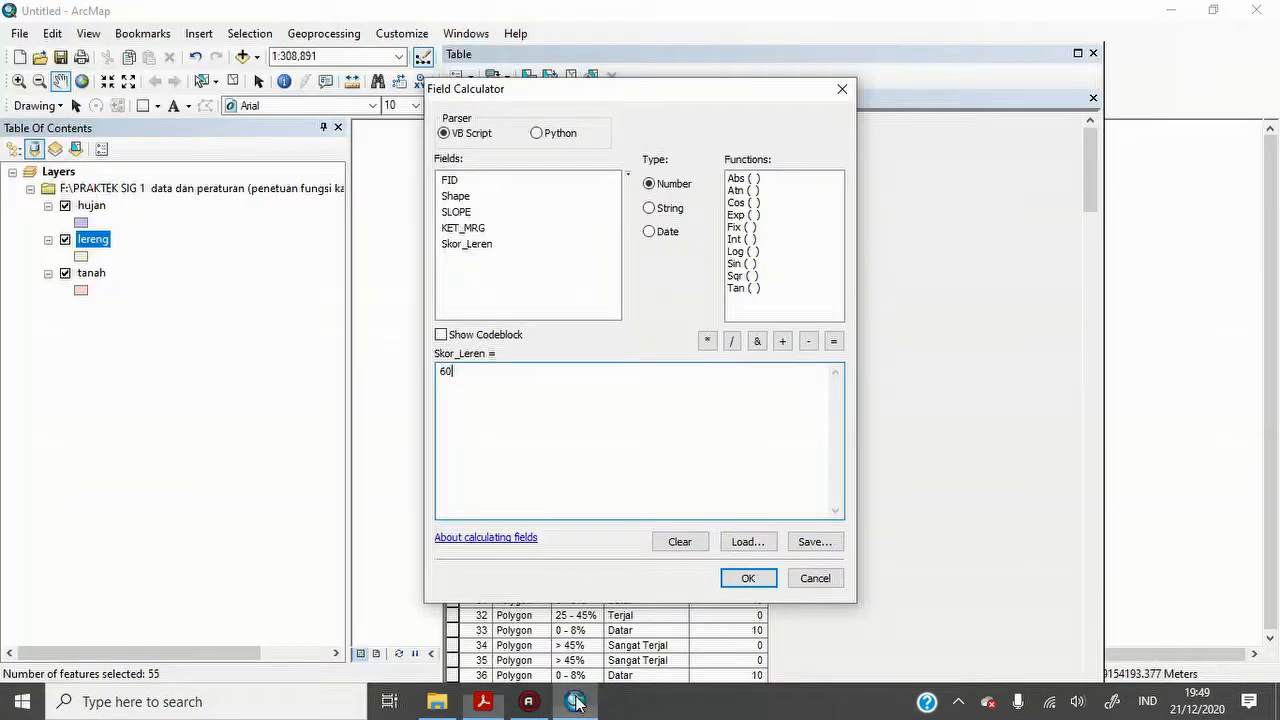
{"action": "left_click", "coordinate": [750, 580]}
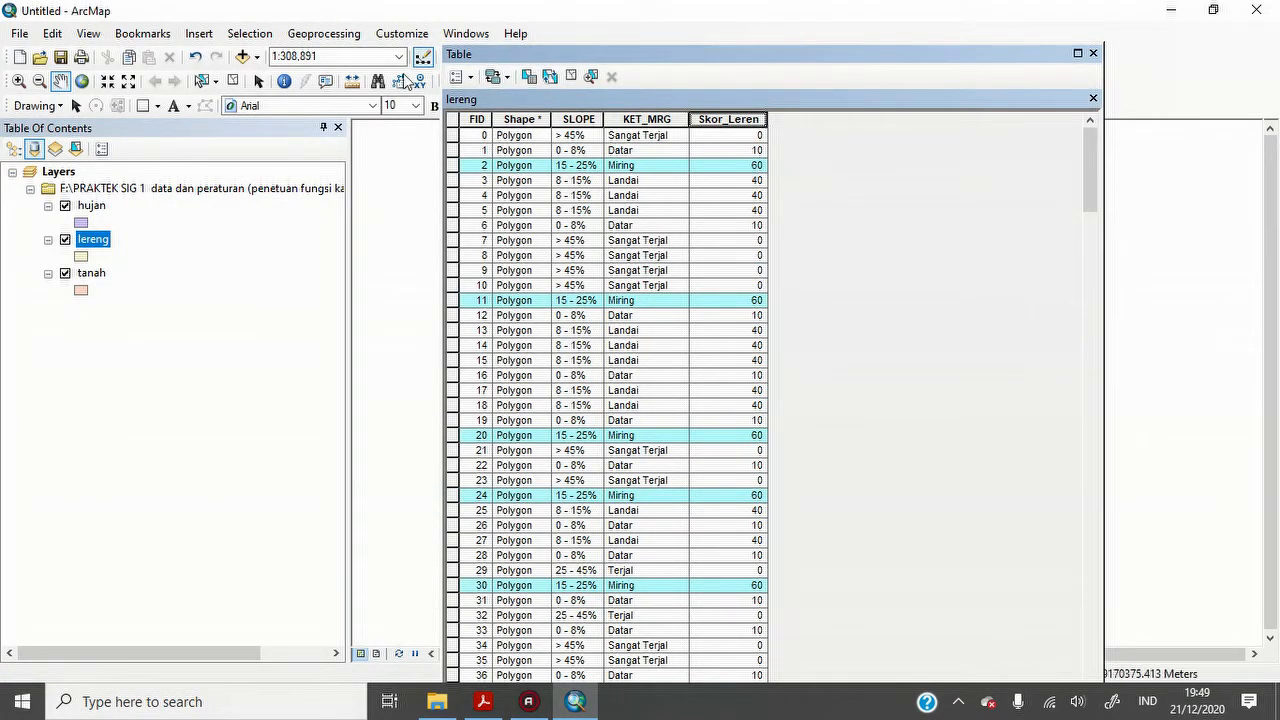
- Change the attribute query to SLOPE = '25 - 45%' and select the matching lereng records
{"action": "left_click", "coordinate": [251, 34]}
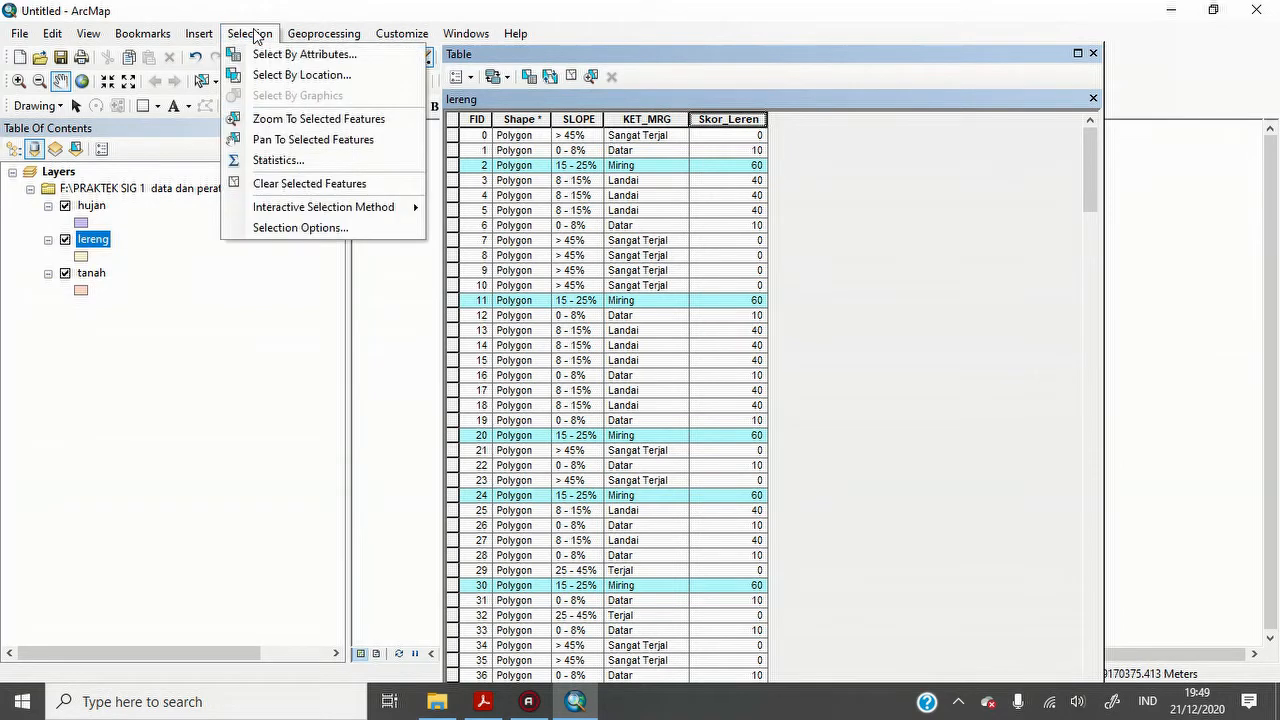
{"action": "left_click", "coordinate": [268, 55]}
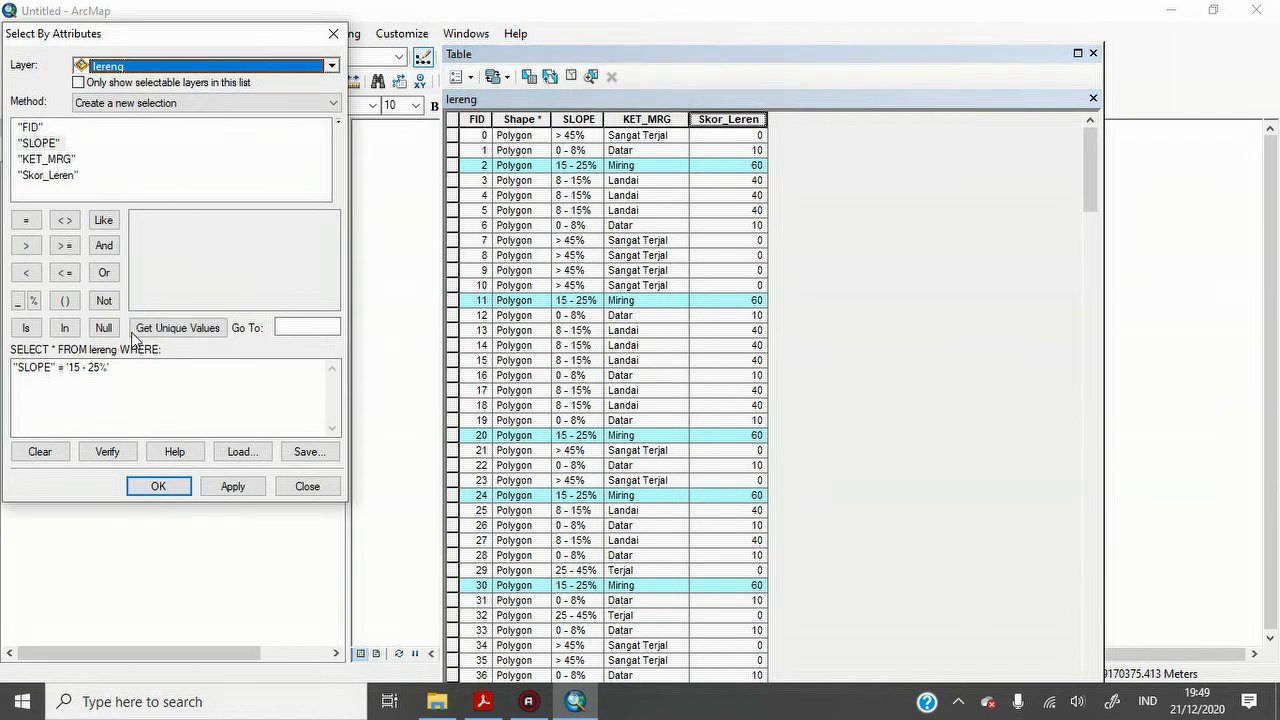
{"action": "left_click", "coordinate": [133, 364]}
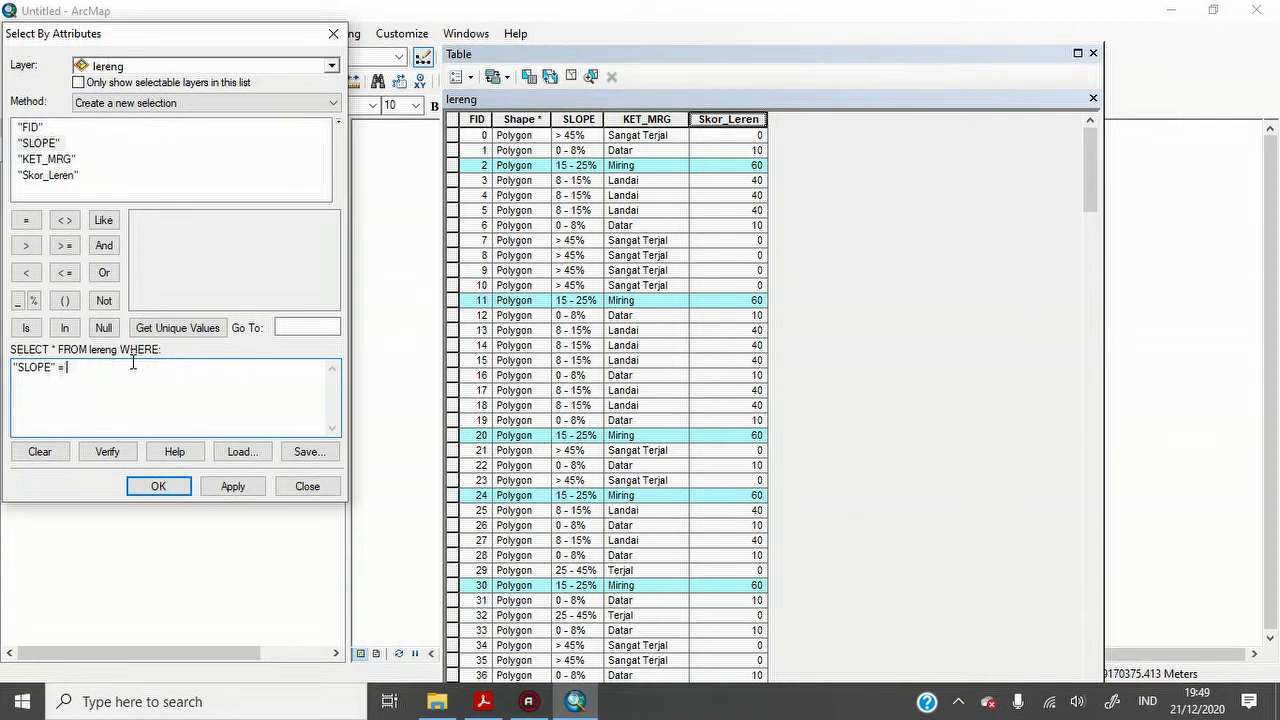
{"action": "left_click", "coordinate": [180, 328]}
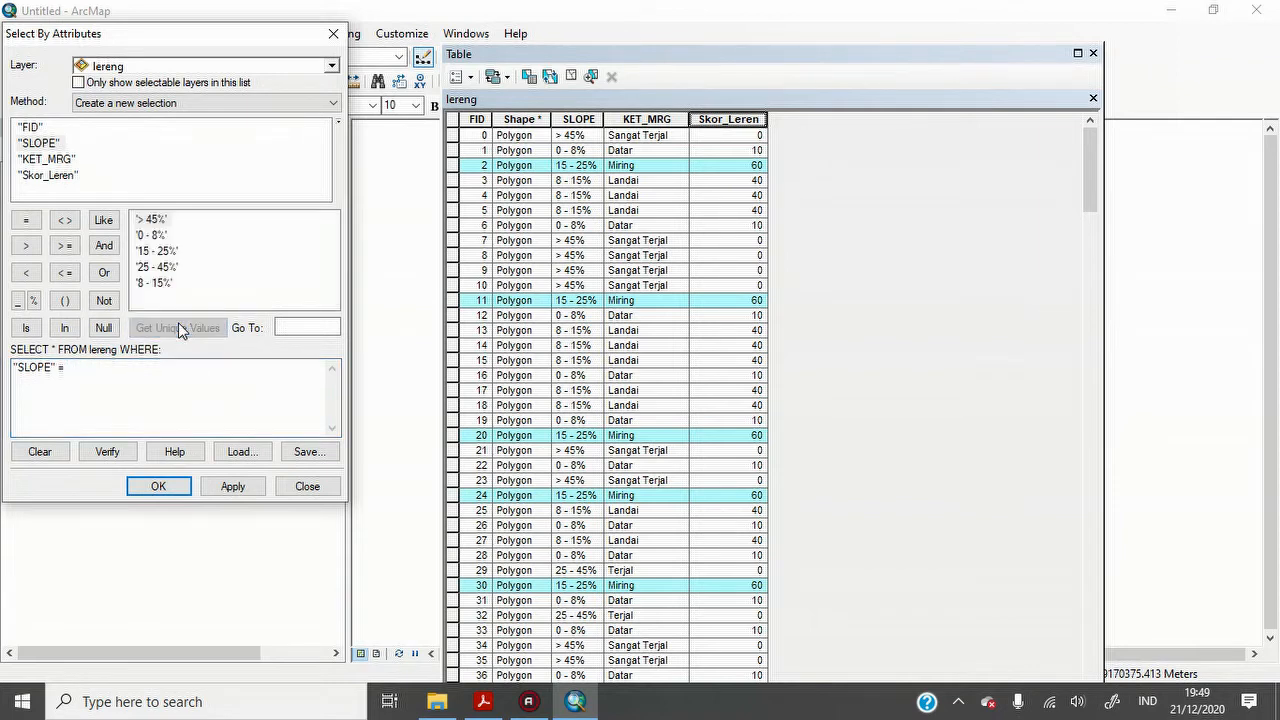
{"action": "double_click", "coordinate": [168, 268]}
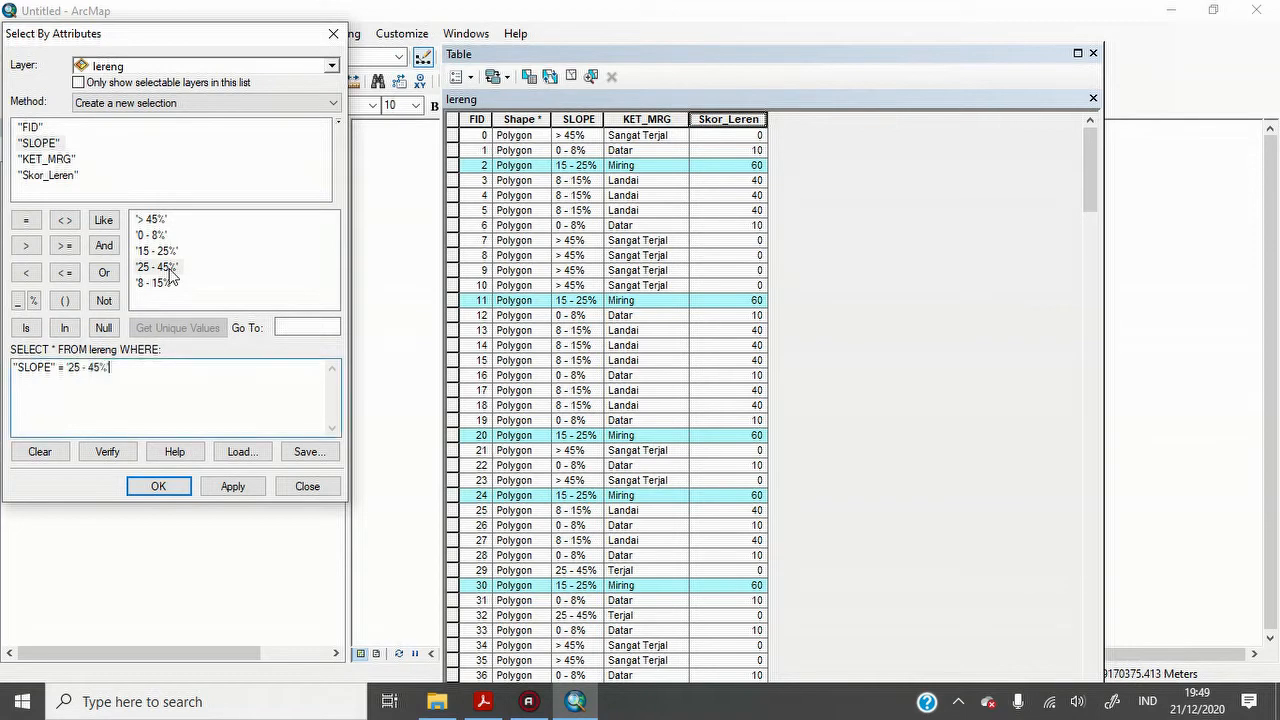
{"action": "left_click", "coordinate": [176, 488]}
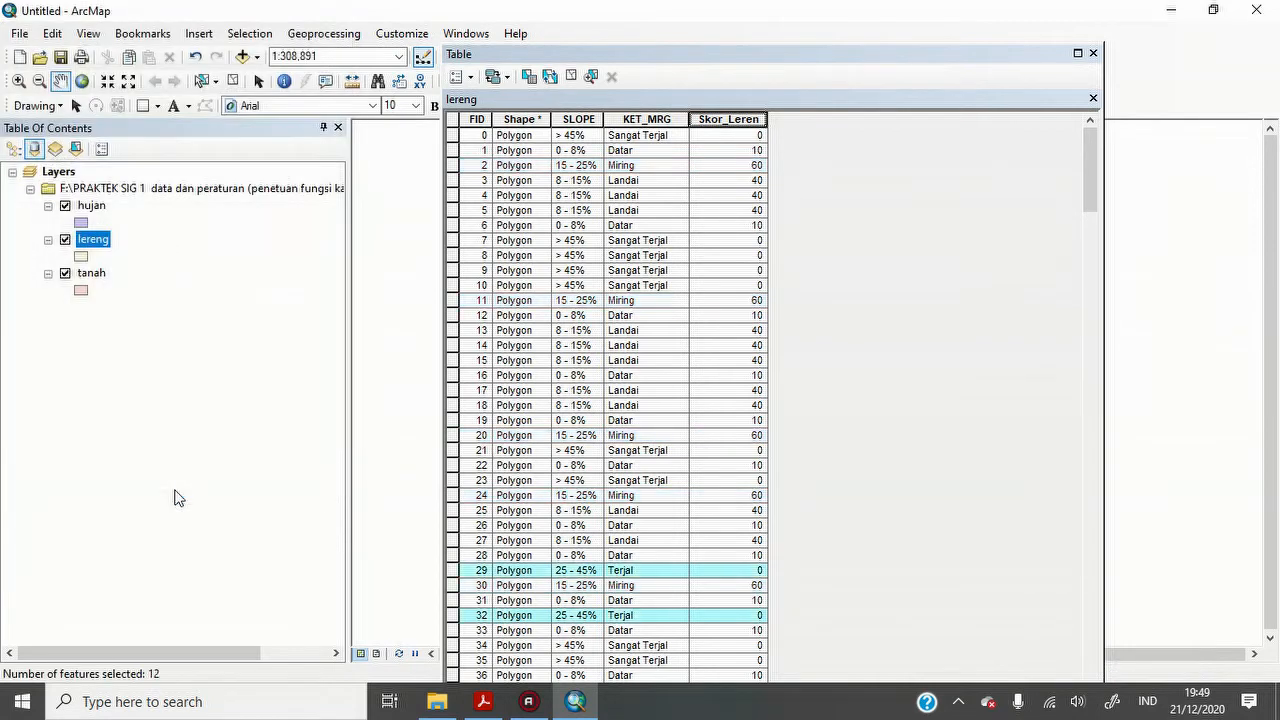
- Calculate Skor_Leren as 80 for the selected 25 - 45% records with the Field Calculator
{"action": "right_click", "coordinate": [745, 118]}
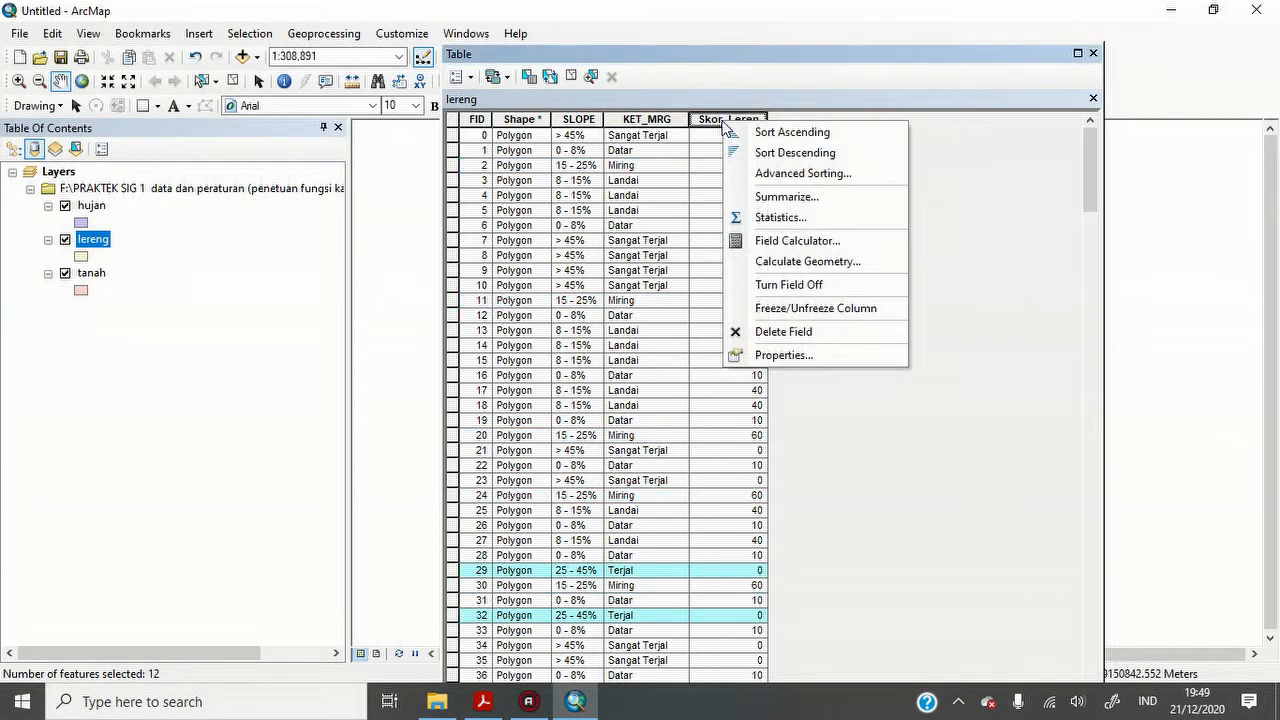
{"action": "left_click", "coordinate": [778, 240]}
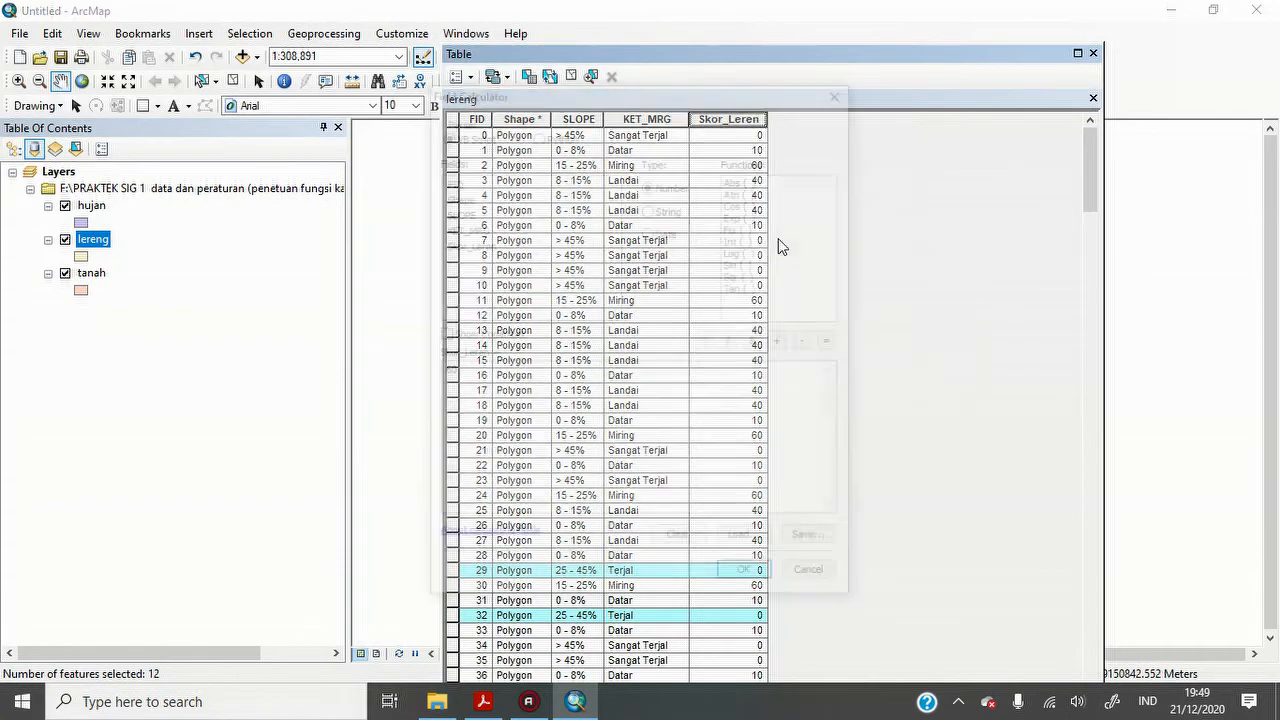
{"action": "left_click", "coordinate": [504, 380]}
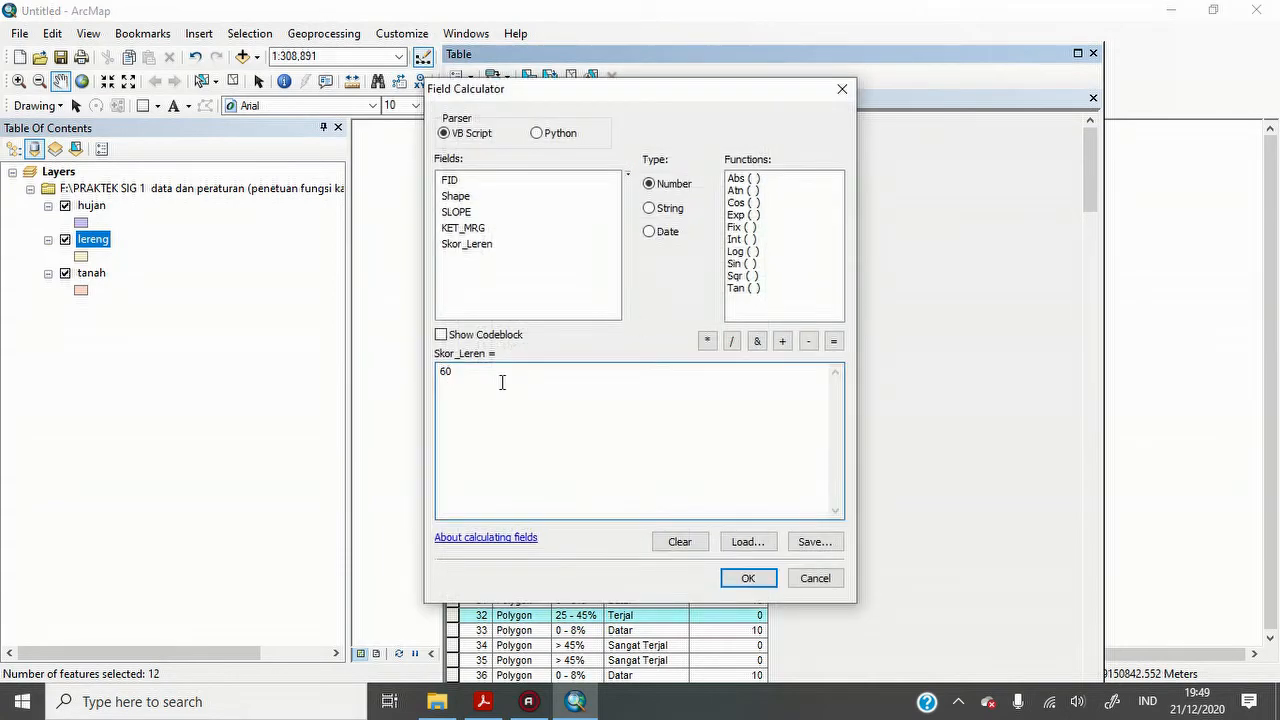
{"action": "key", "text": "BackSpace"}
{"action": "key", "text": "BackSpace"}
{"action": "type", "text": "80"}
{"action": "left_click", "coordinate": [748, 578]}
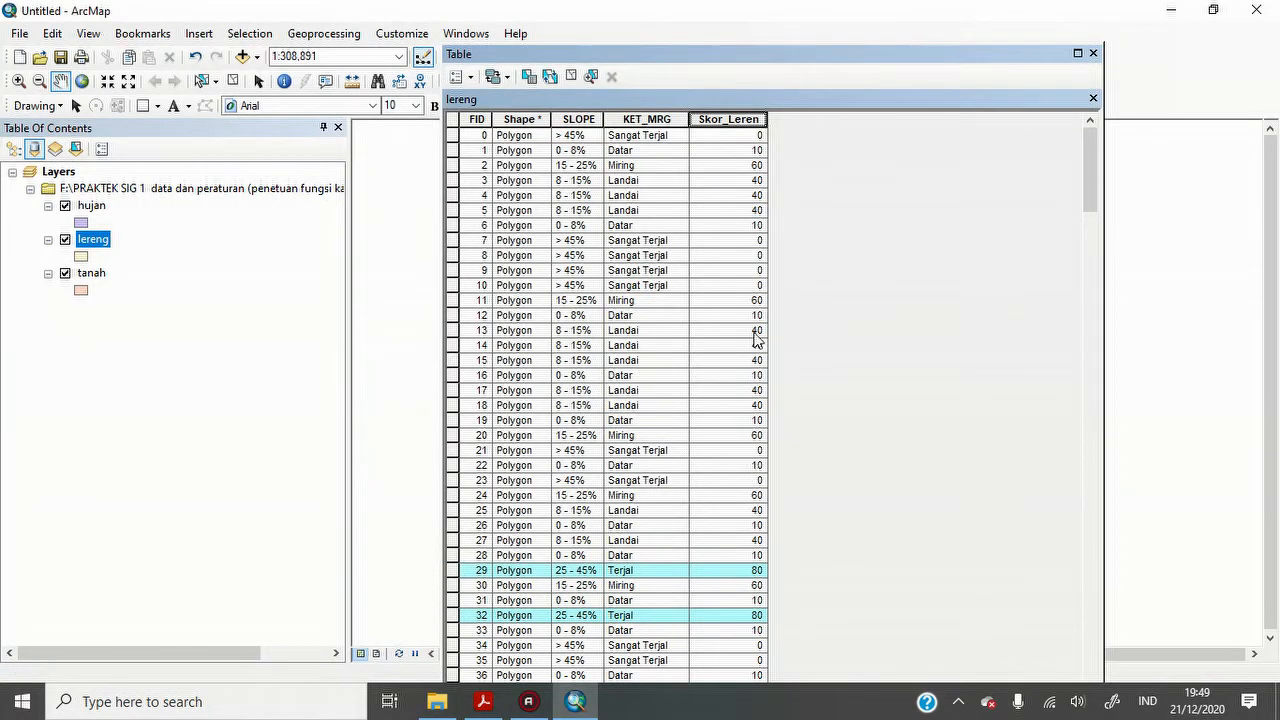
- Change the attribute query to SLOPE = '> 45%' and select the matching lereng records
{"action": "left_click", "coordinate": [251, 35]}
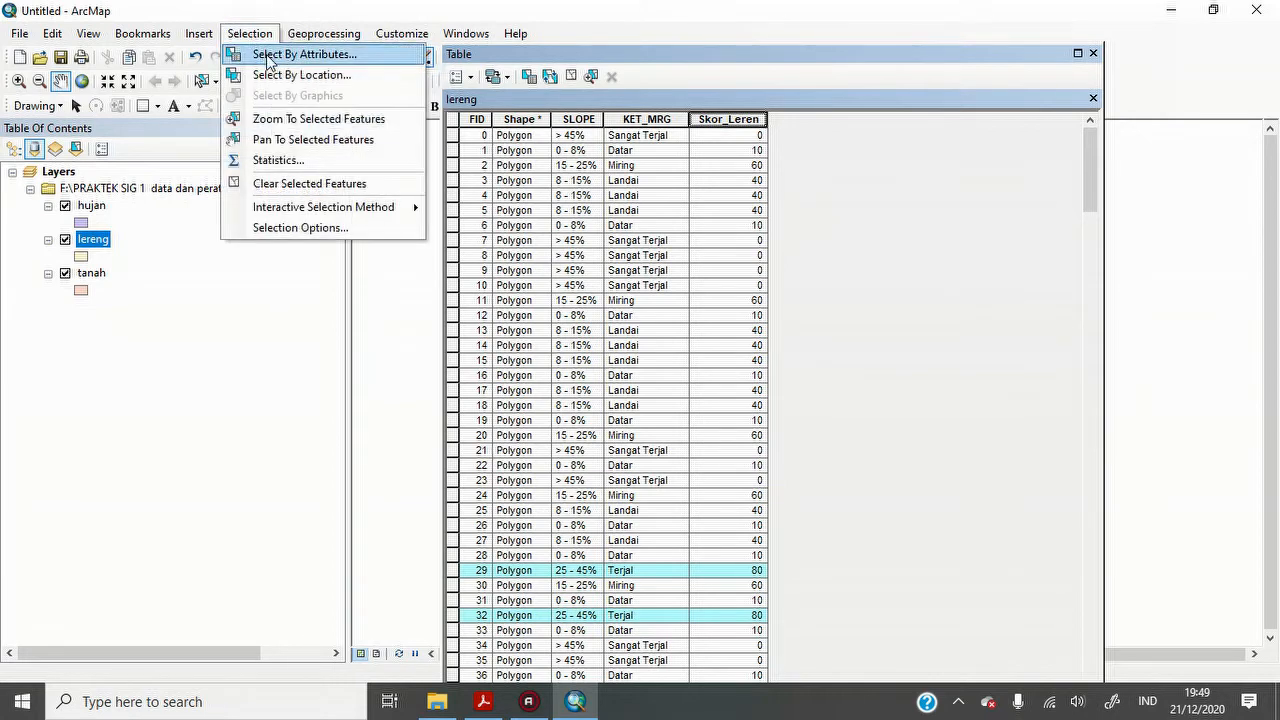
{"action": "left_click", "coordinate": [268, 56]}
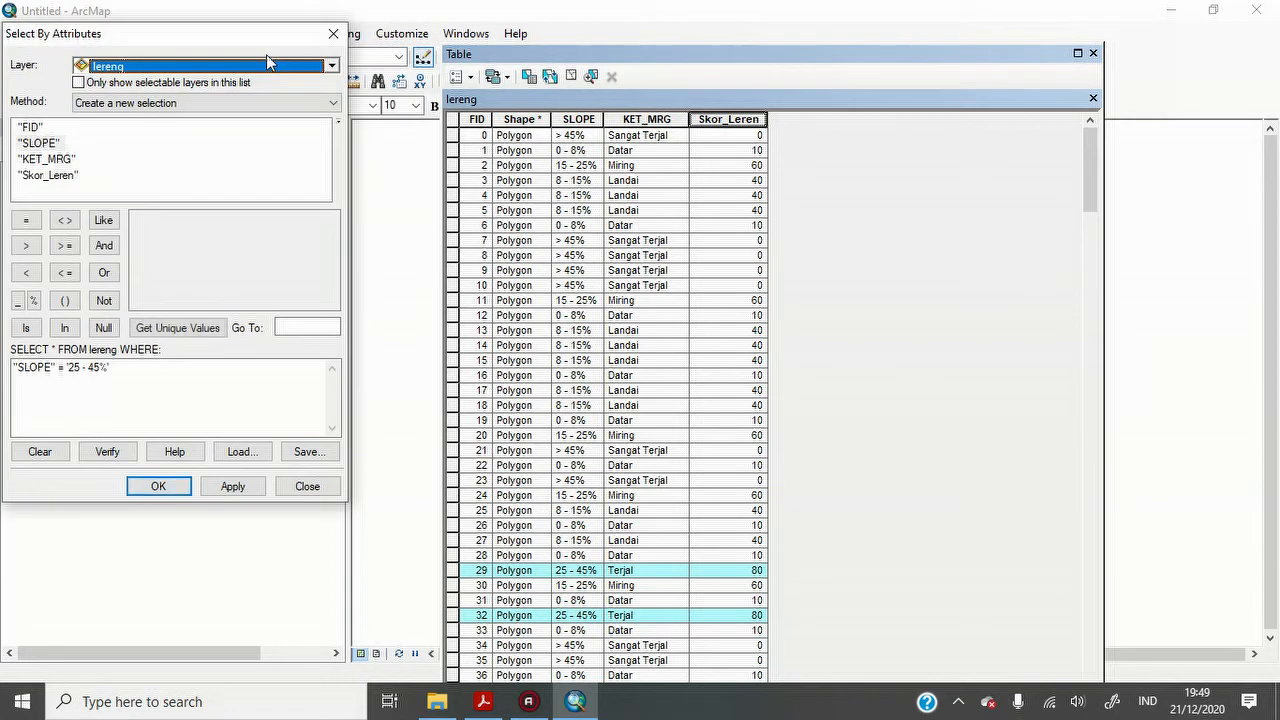
{"action": "left_click", "coordinate": [114, 369]}
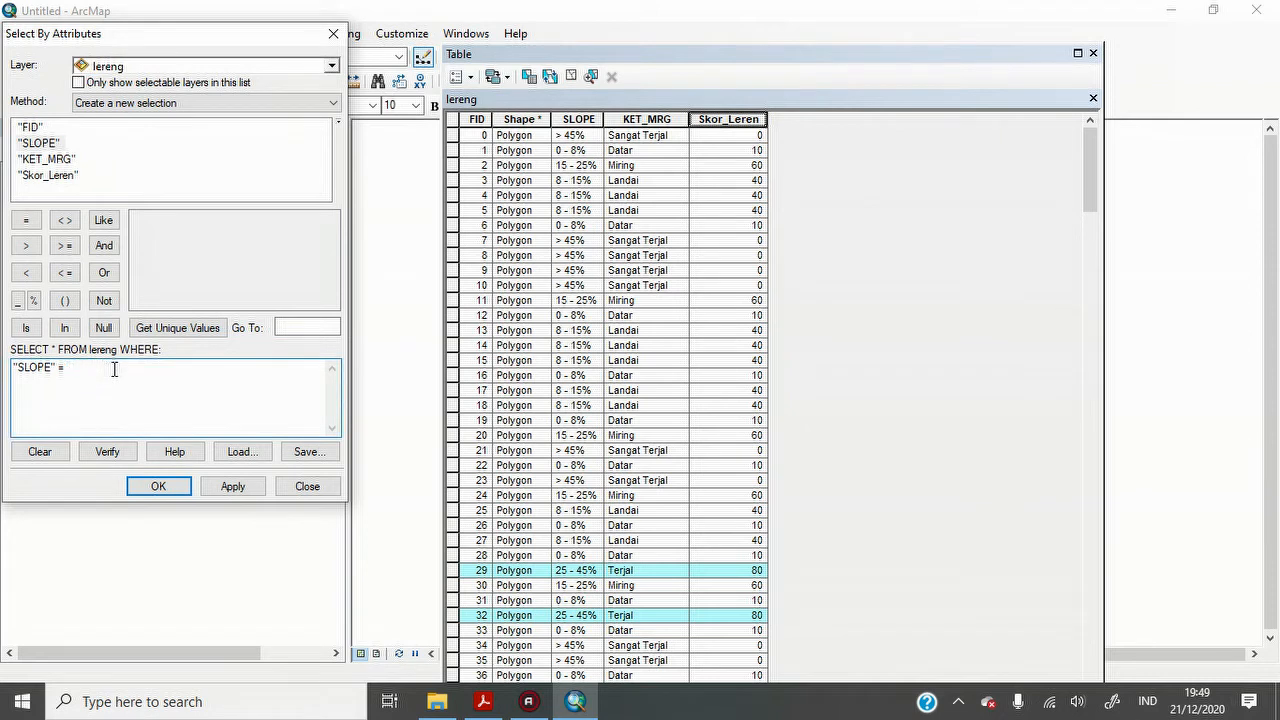
{"action": "left_click", "coordinate": [160, 328]}
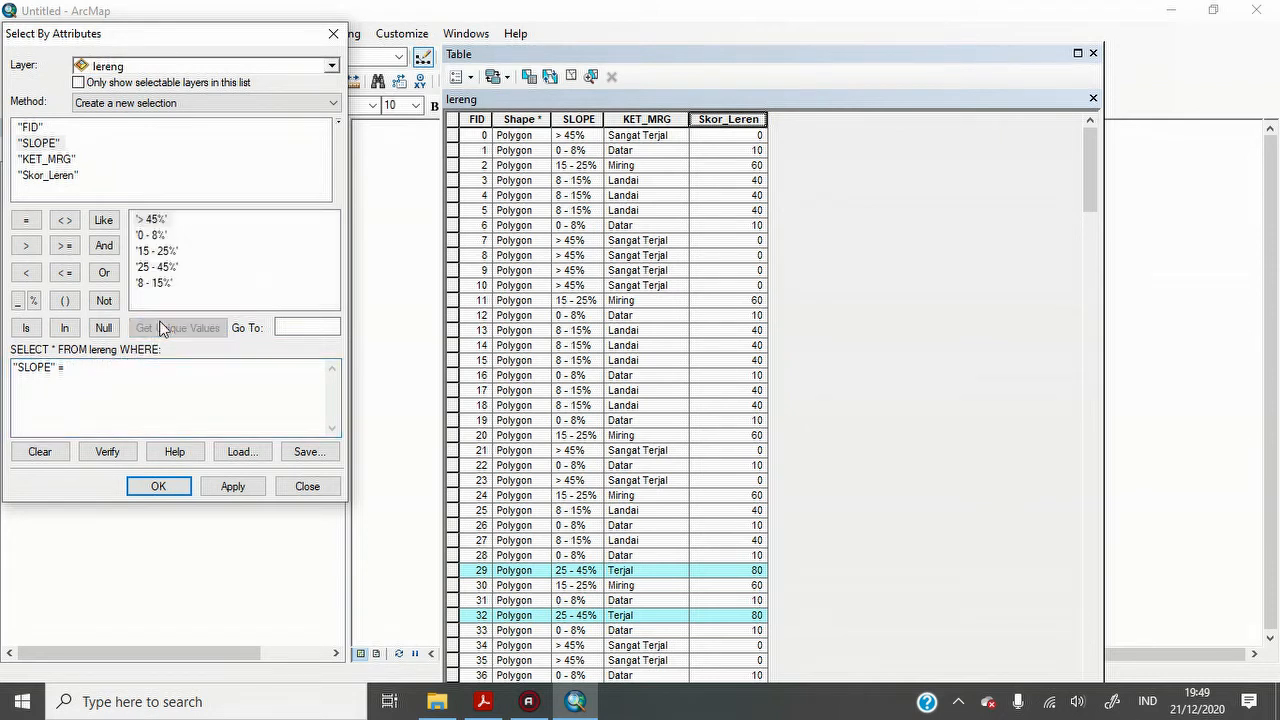
{"action": "double_click", "coordinate": [154, 222]}
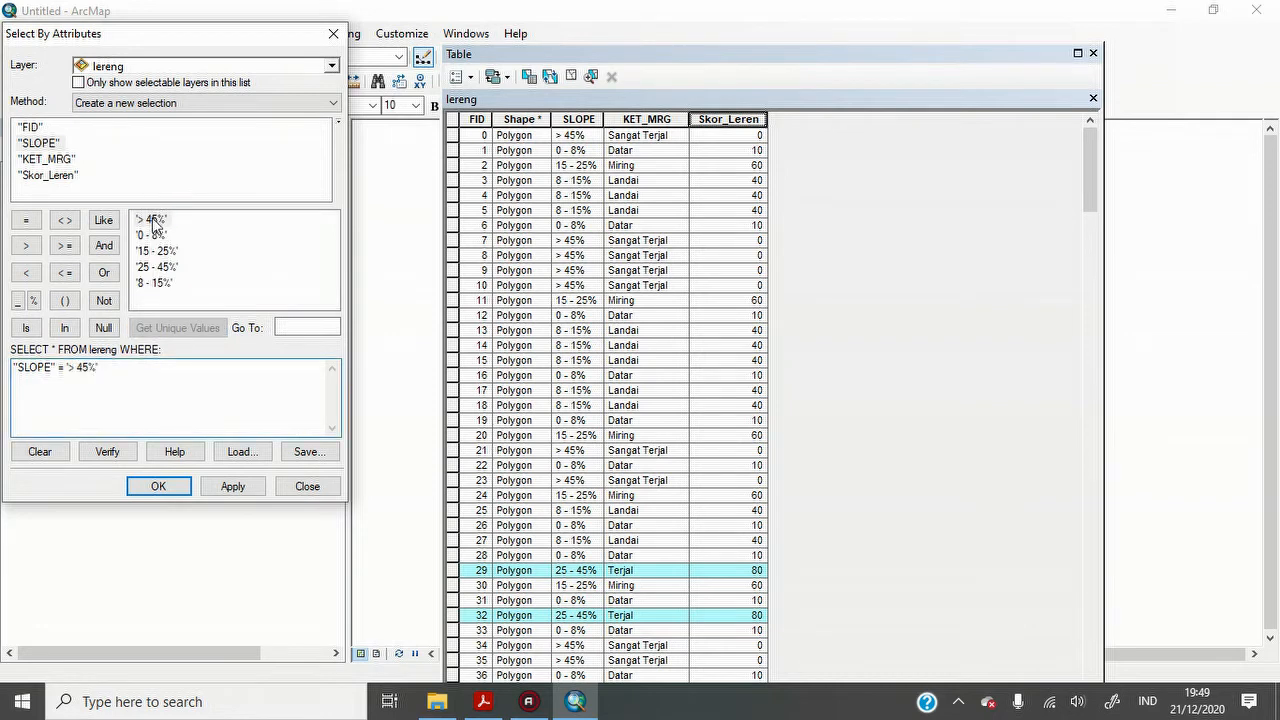
{"action": "left_click", "coordinate": [228, 486]}
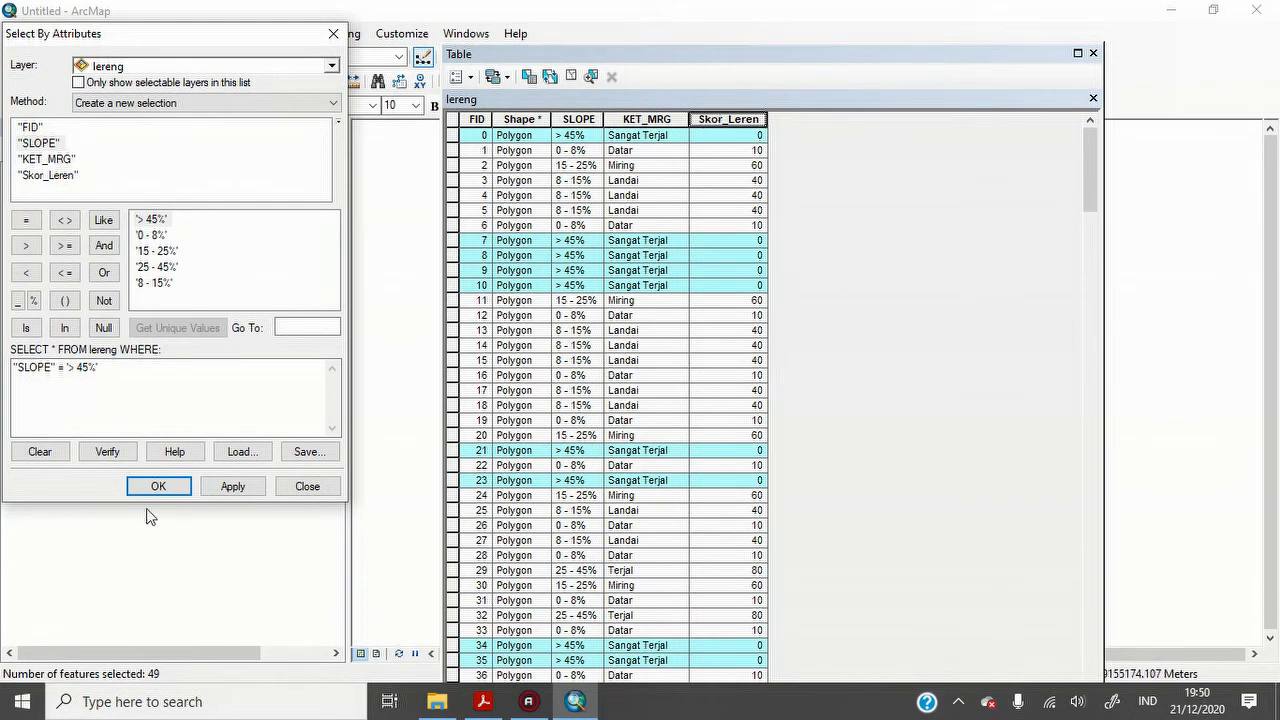
{"action": "left_click", "coordinate": [160, 486]}
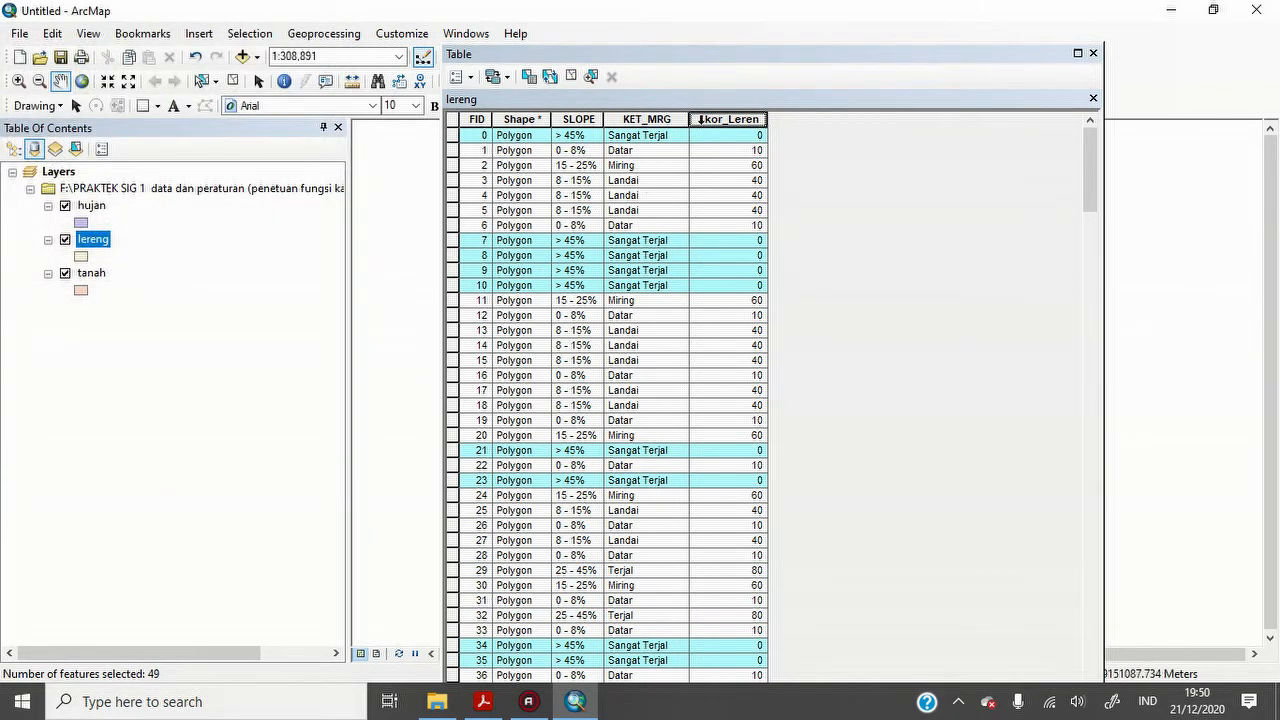
- Calculate Skor_Leren as 100 for the selected > 45% records with the Field Calculator
{"action": "right_click", "coordinate": [704, 116]}
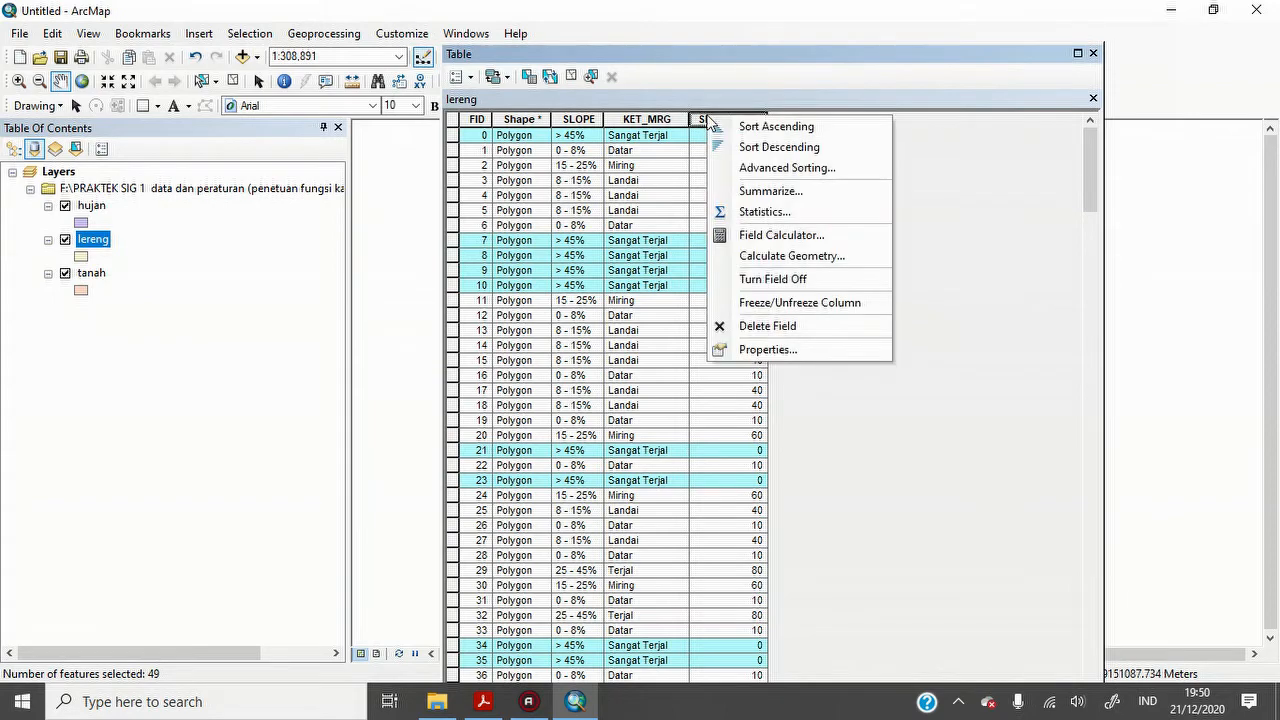
{"action": "left_click", "coordinate": [774, 234]}
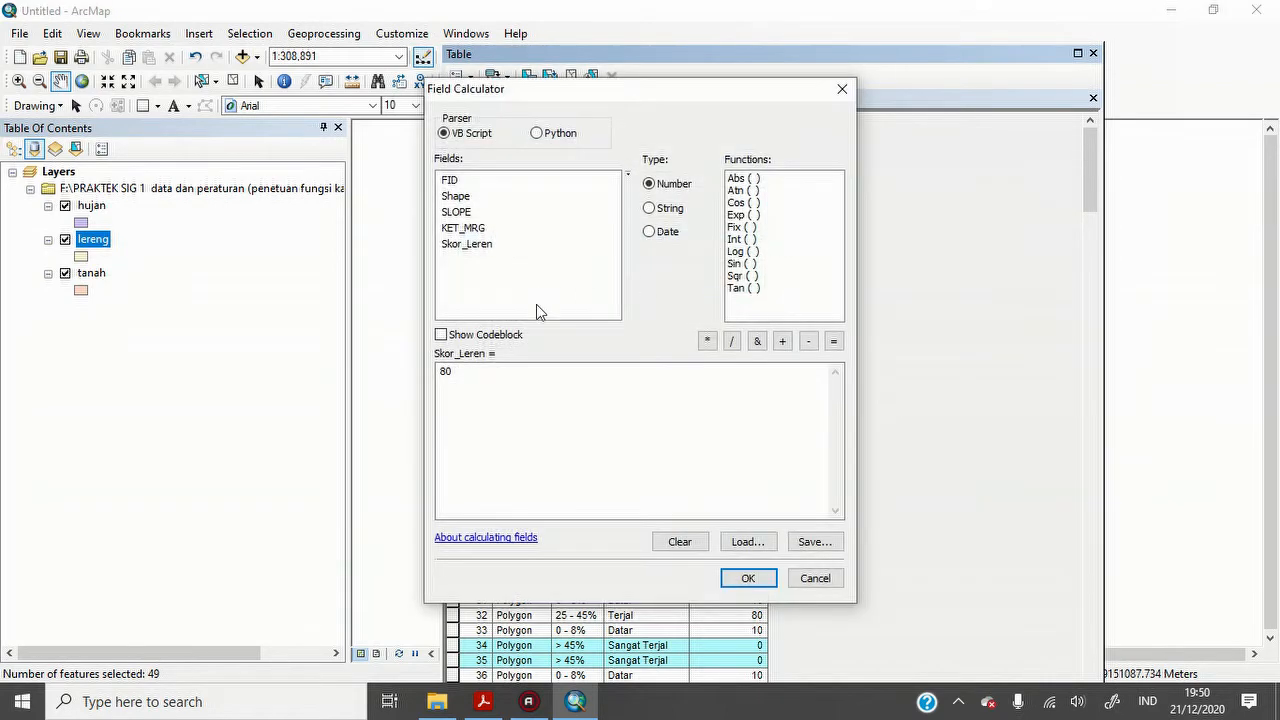
{"action": "left_click", "coordinate": [501, 380]}
{"action": "key", "text": "BackSpace"}
{"action": "type", "text": "100"}
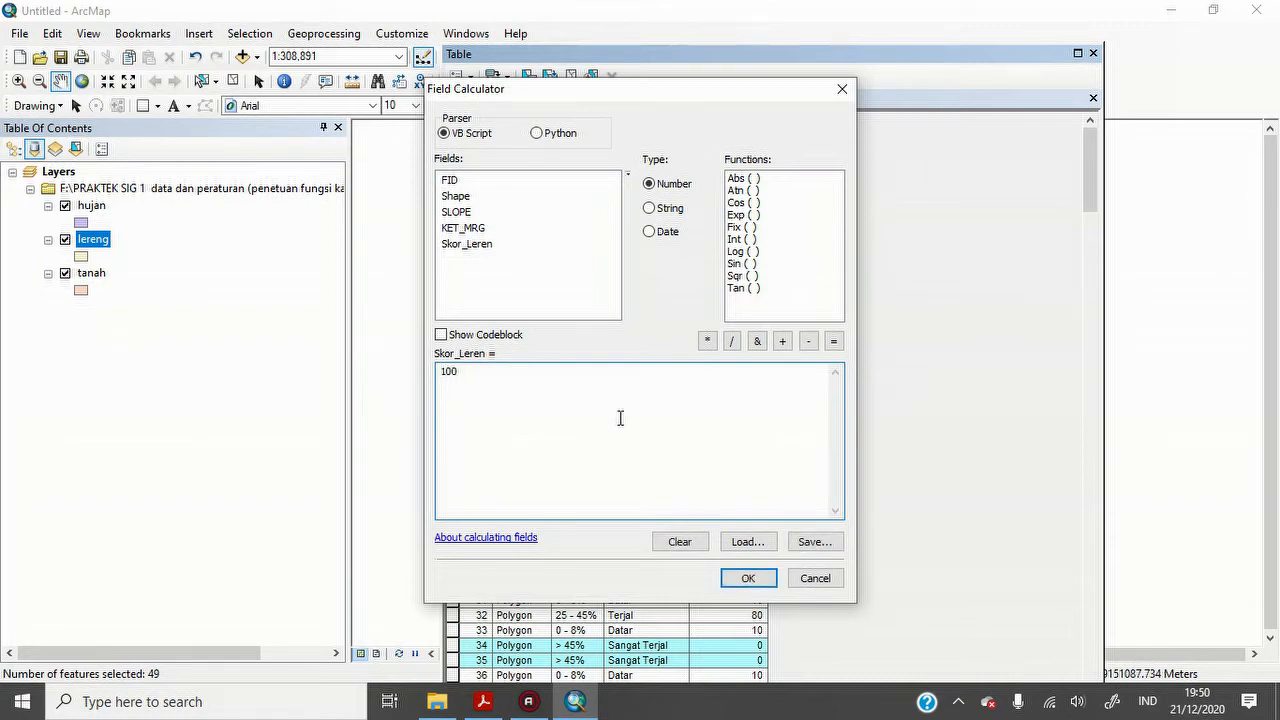
{"action": "left_click", "coordinate": [770, 578]}
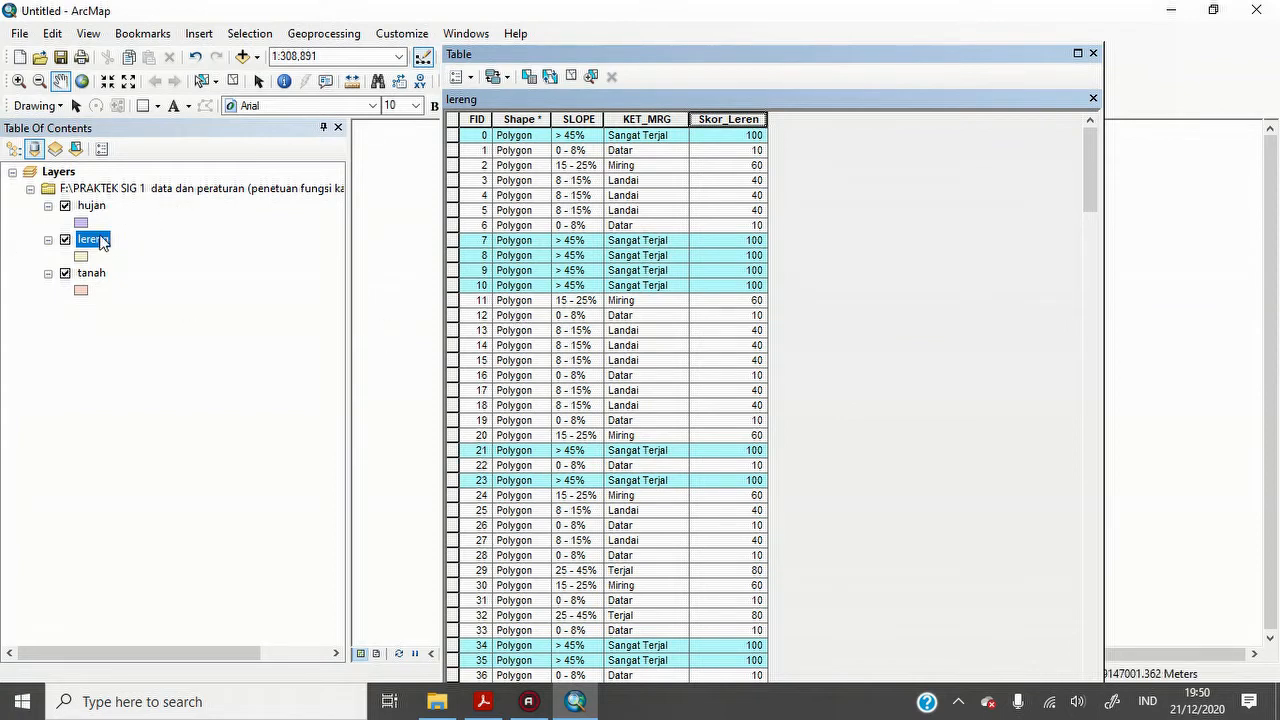
- Close the lereng attribute table and clear the selected features on the map
{"action": "left_click", "coordinate": [1095, 53]}
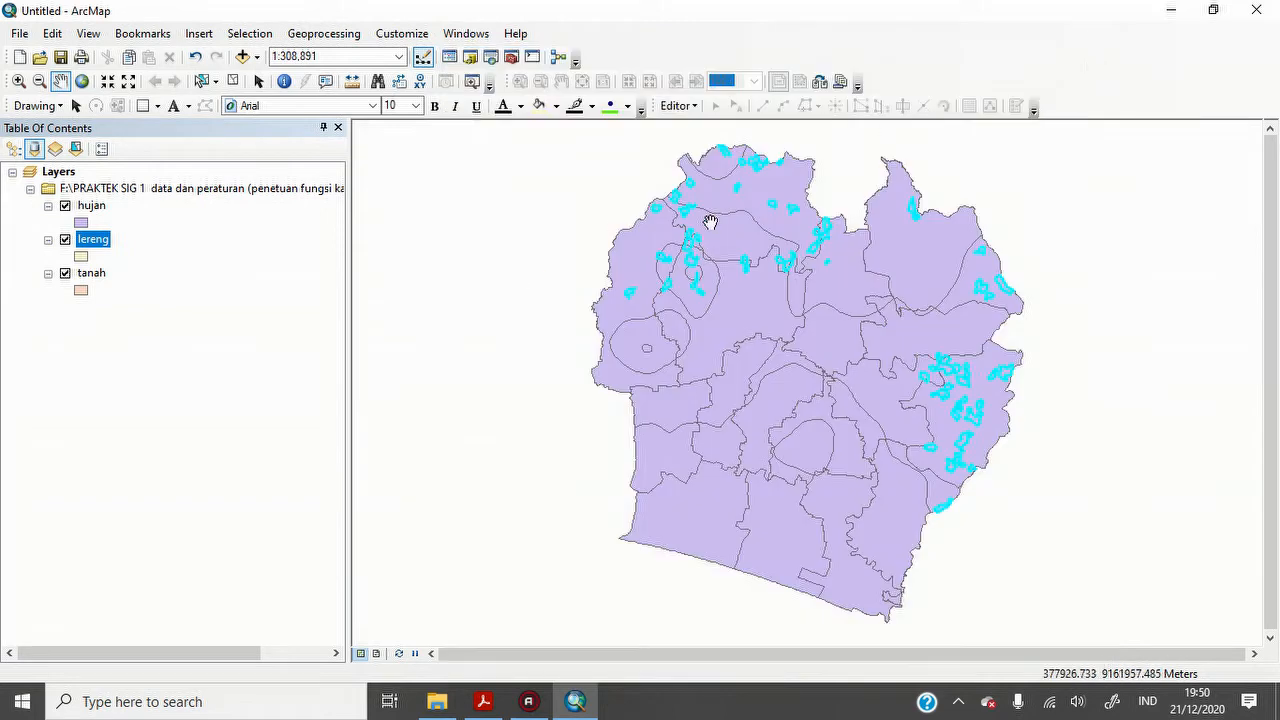
{"action": "left_click", "coordinate": [250, 34]}
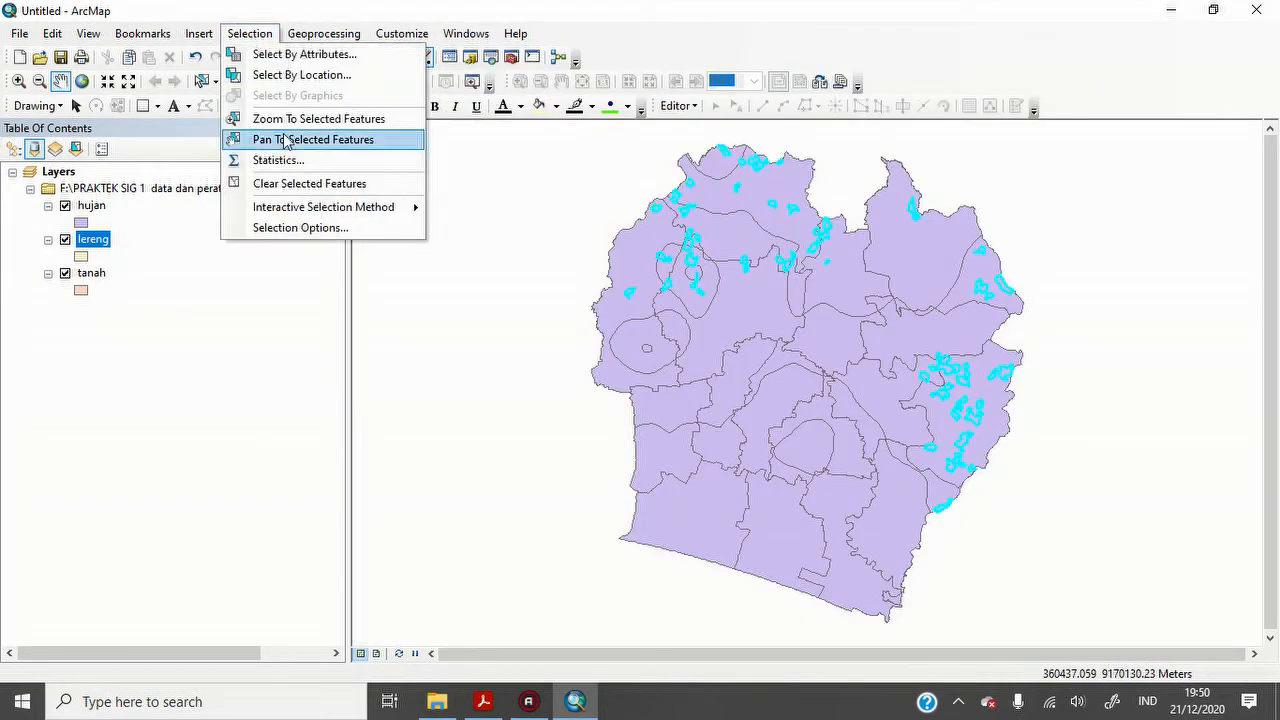
{"action": "left_click", "coordinate": [308, 187]}
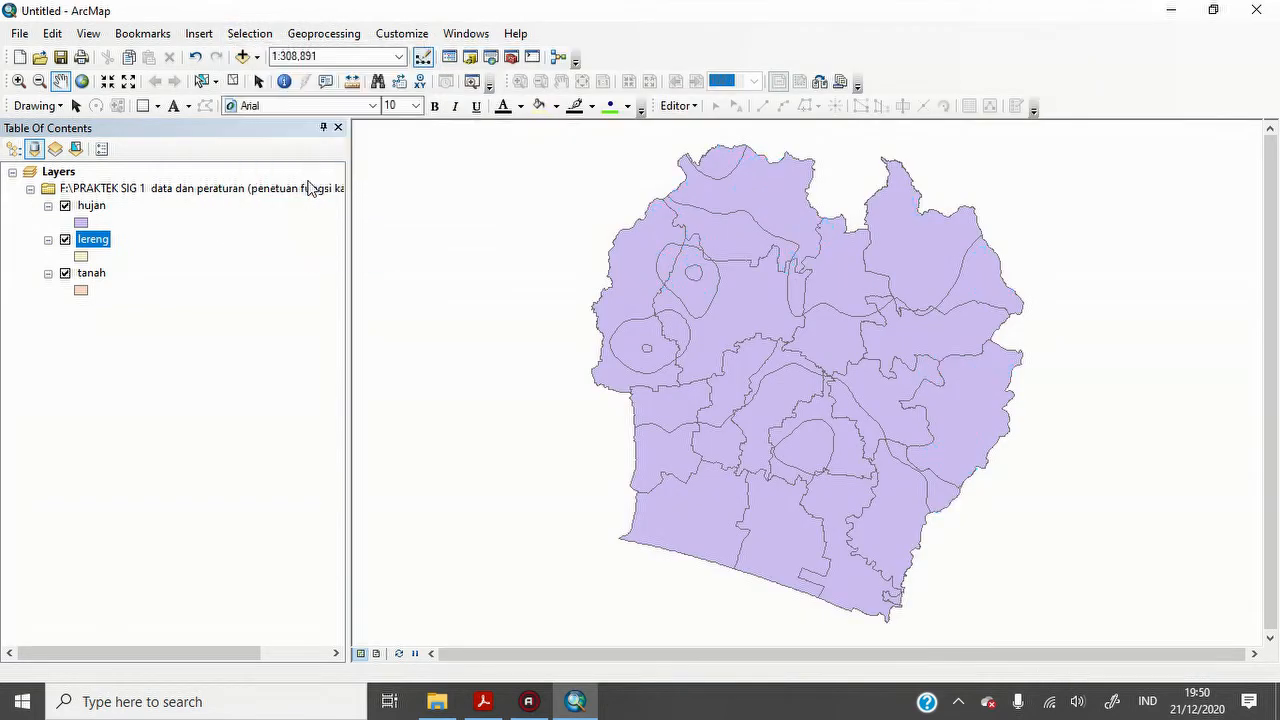
- Open the tanah layer's attribute table and add a Short Integer field named Skor_Tanah
{"action": "left_click", "coordinate": [98, 276], "text": "ctrl"}
{"action": "left_click", "coordinate": [100, 280]}
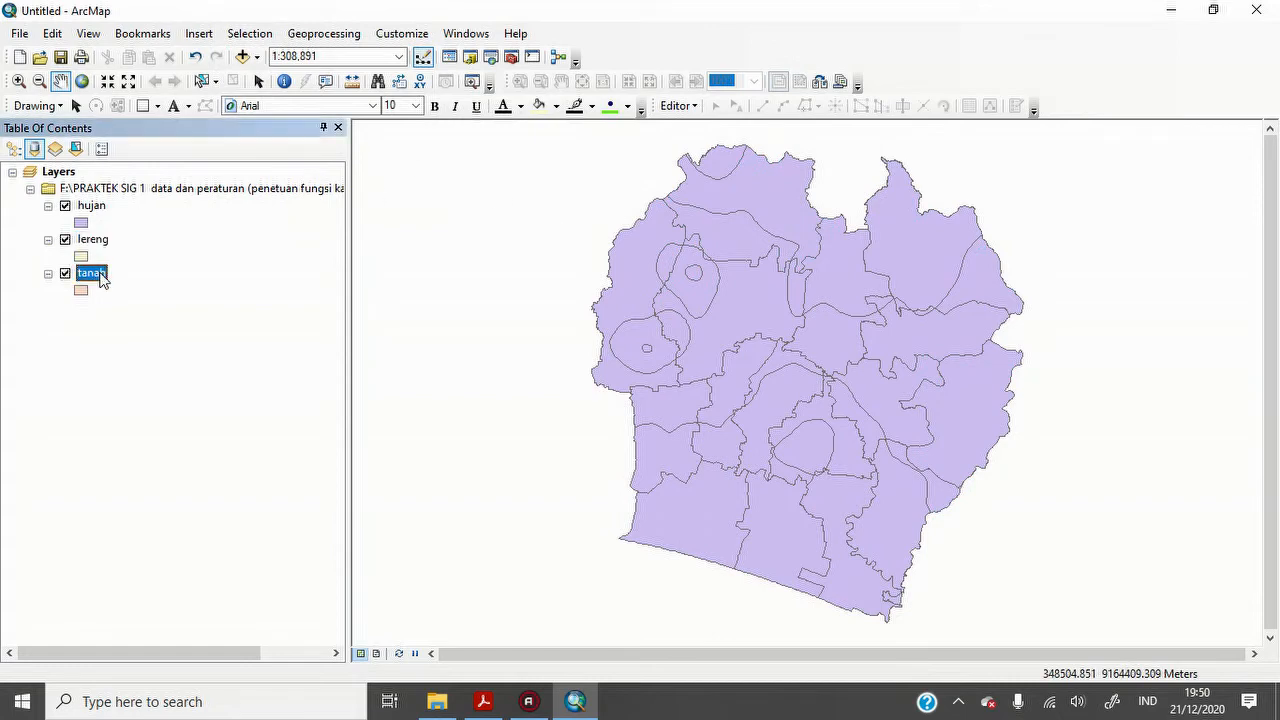
{"action": "right_click", "coordinate": [101, 280]}
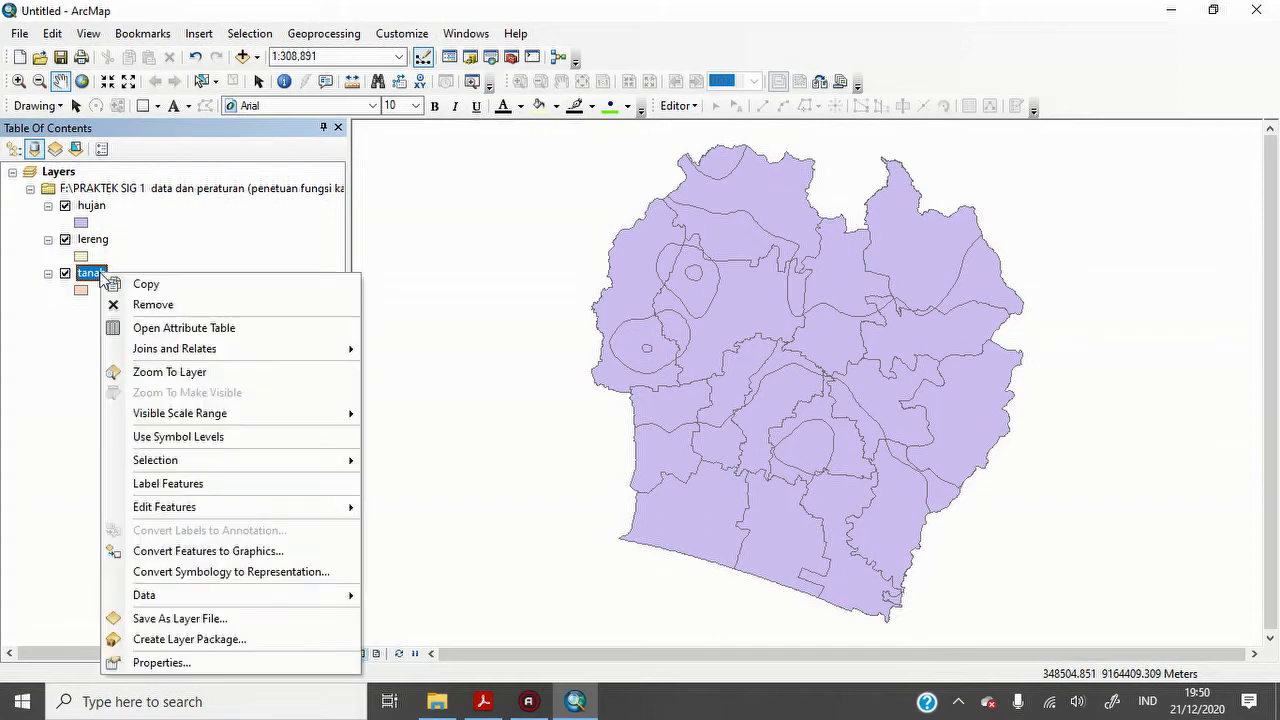
{"action": "left_click", "coordinate": [155, 330]}
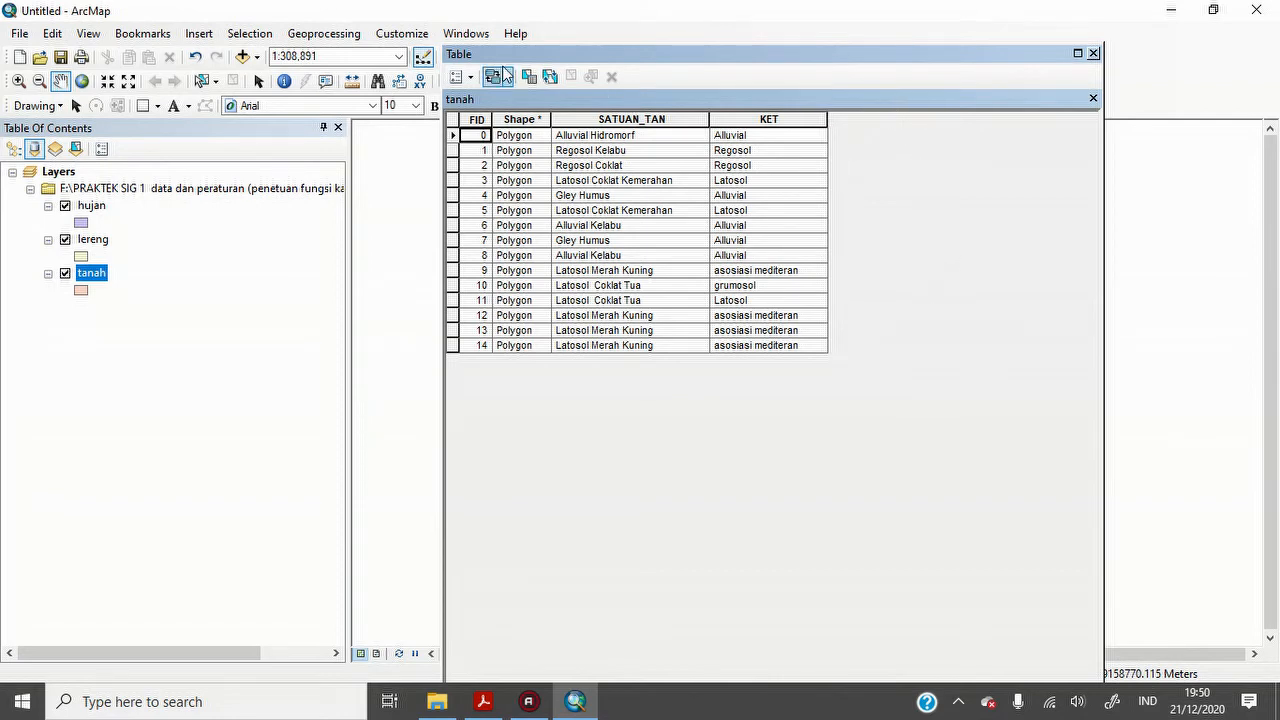
{"action": "left_click", "coordinate": [471, 78]}
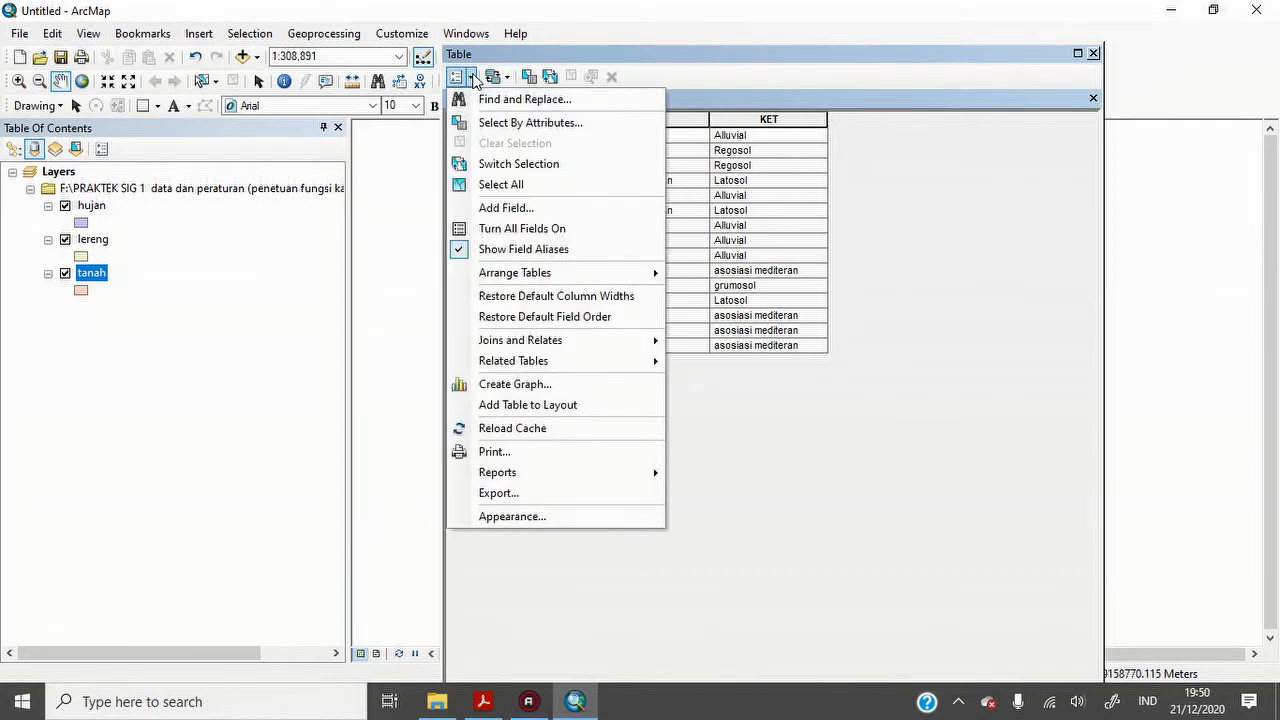
{"action": "left_click", "coordinate": [515, 209]}
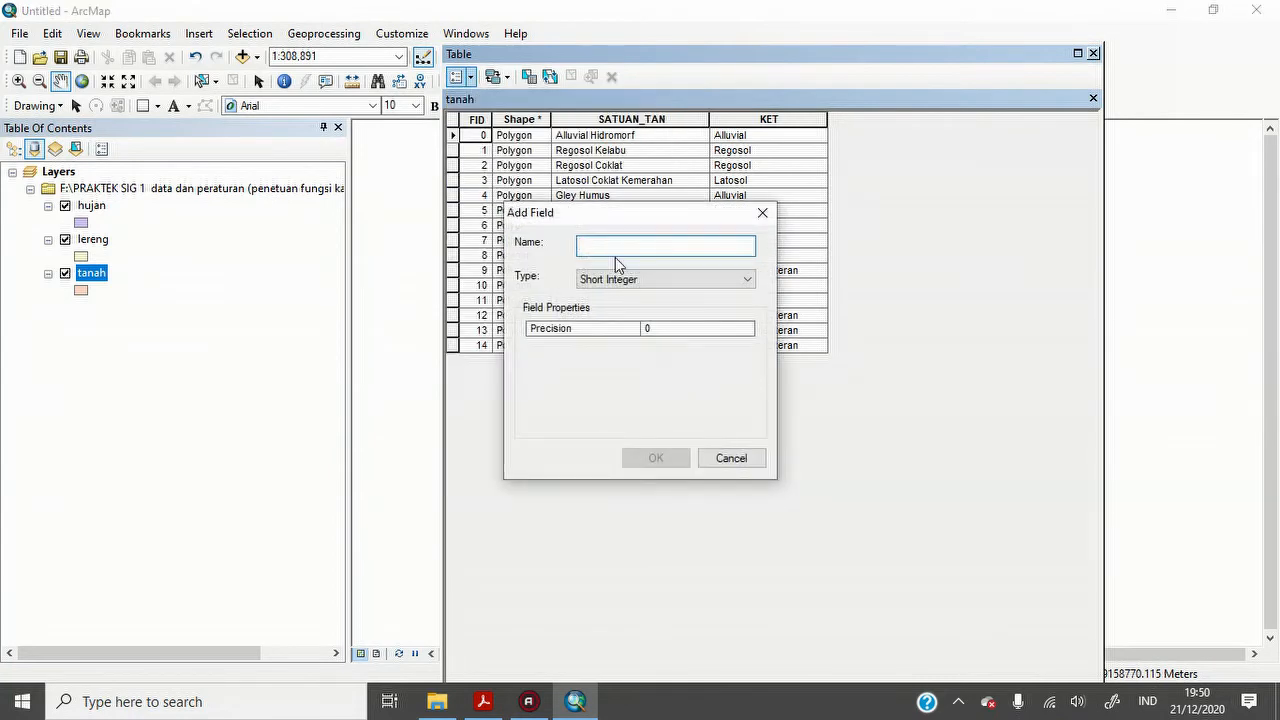
{"action": "type", "text": "Skor_T"}
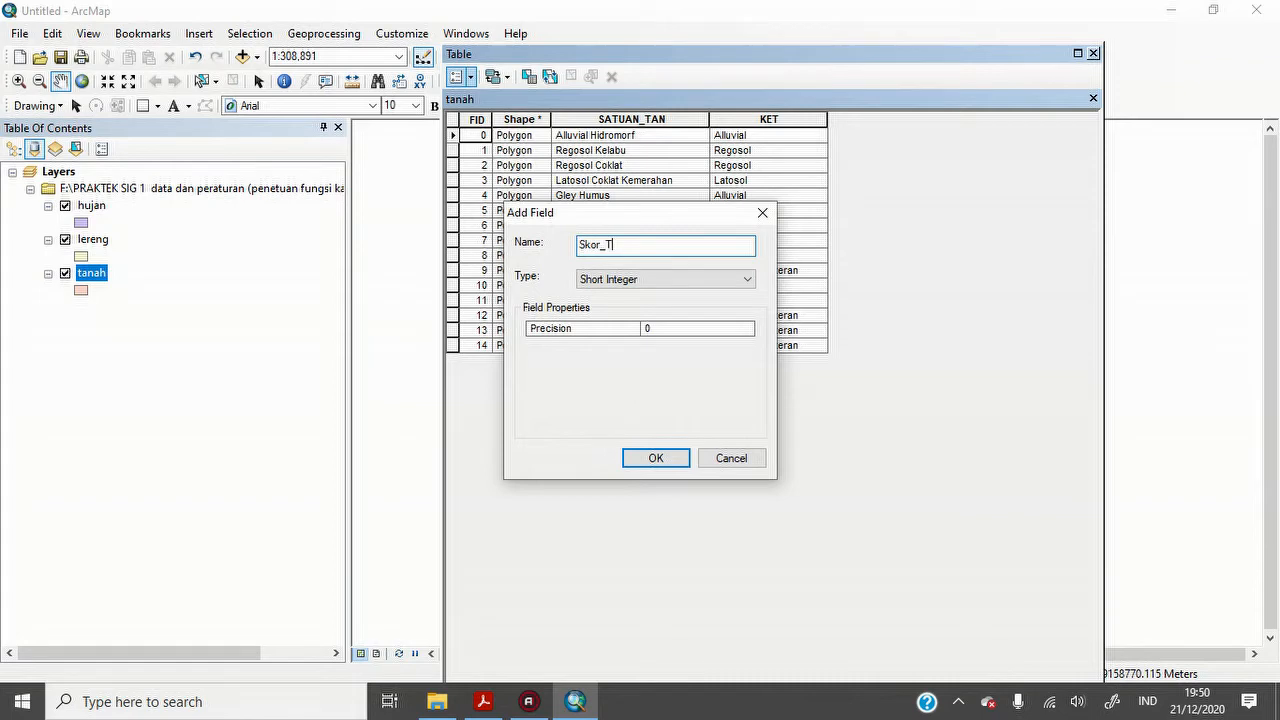
{"action": "type", "text": "anah"}
{"action": "left_click", "coordinate": [643, 461]}
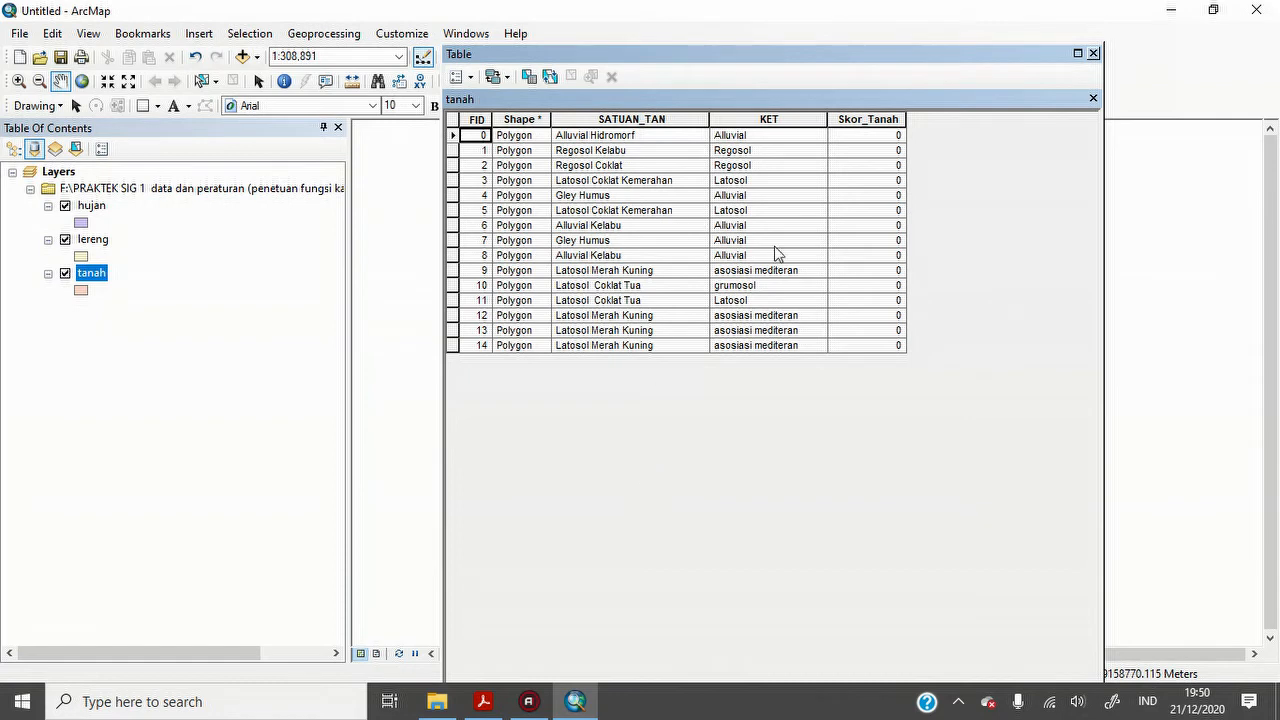
- Check the soil class scores in the SK Mentan PDF, and set tanah as the target layer for attribute selection in ArcMap
{"action": "left_click", "coordinate": [483, 701]}
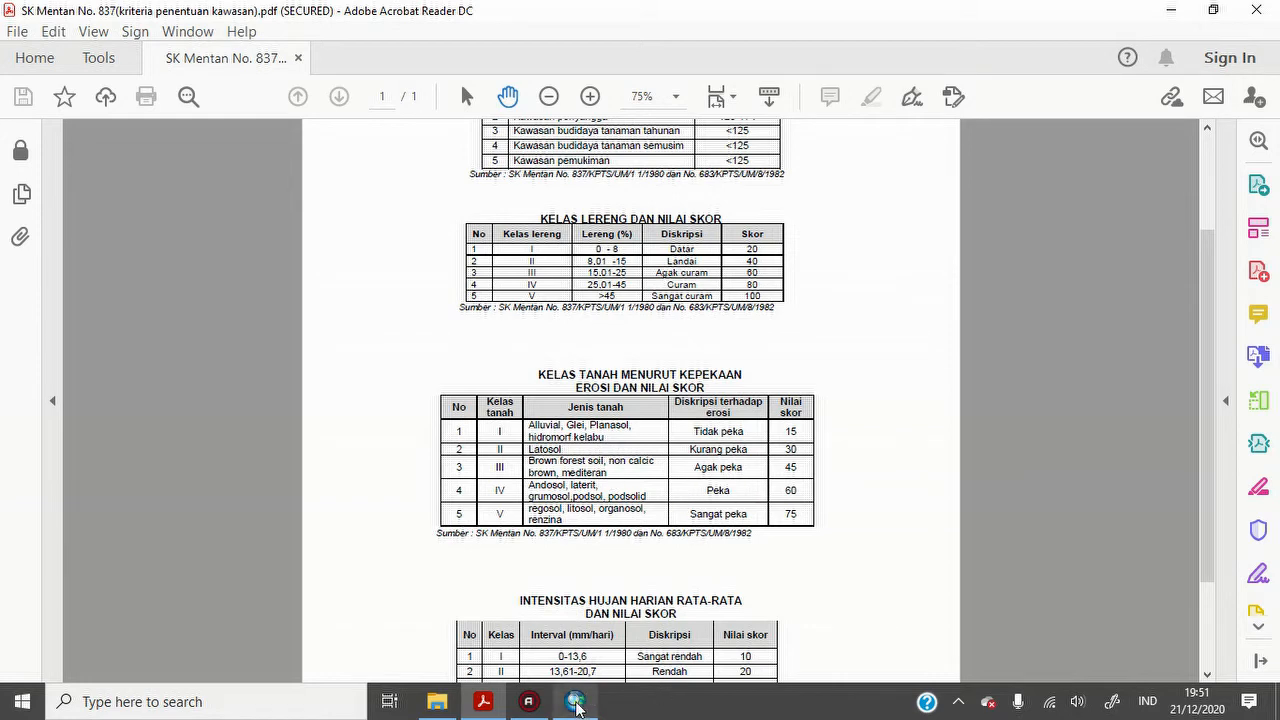
{"action": "left_click", "coordinate": [578, 700]}
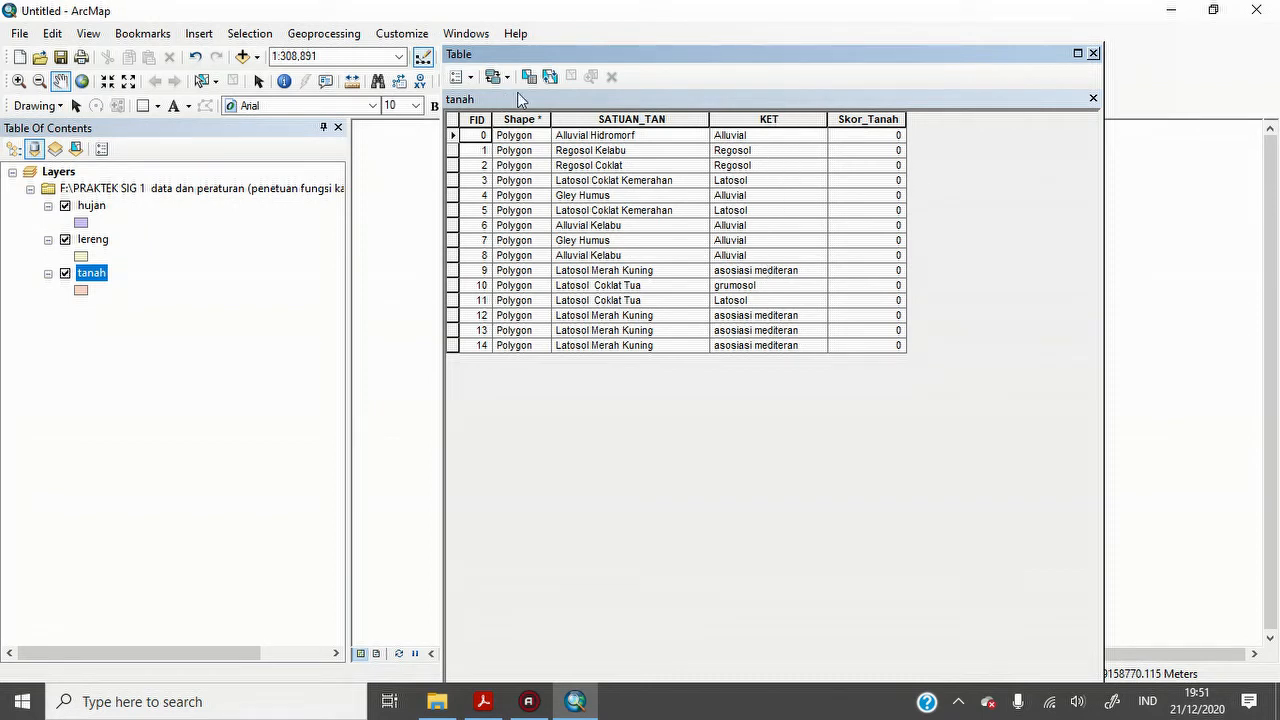
{"action": "left_click", "coordinate": [251, 34]}
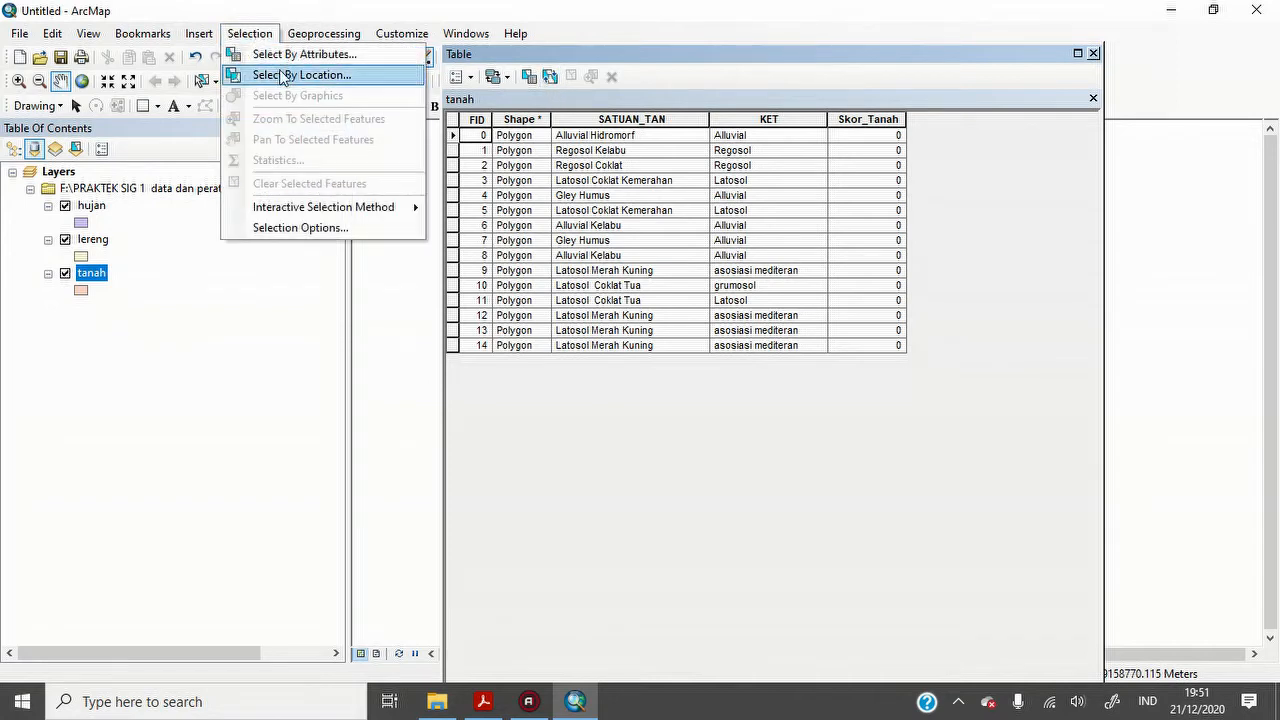
{"action": "left_click", "coordinate": [295, 56]}
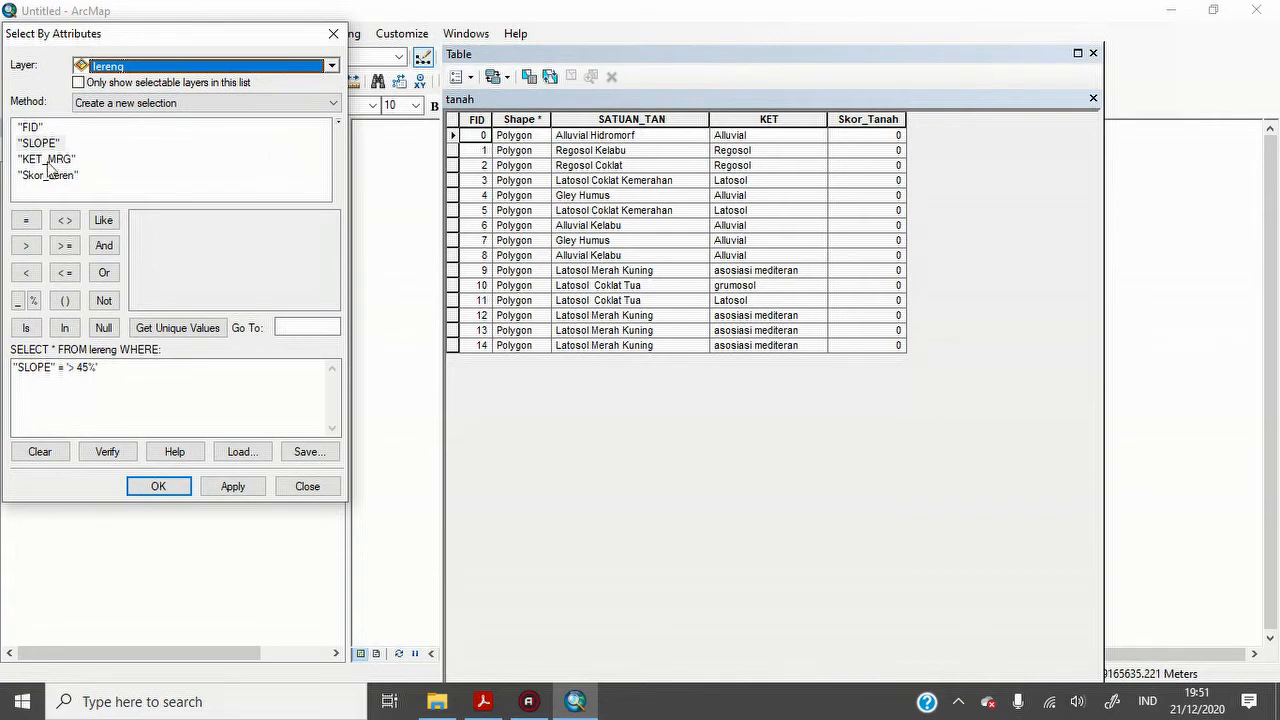
{"action": "left_click", "coordinate": [197, 64]}
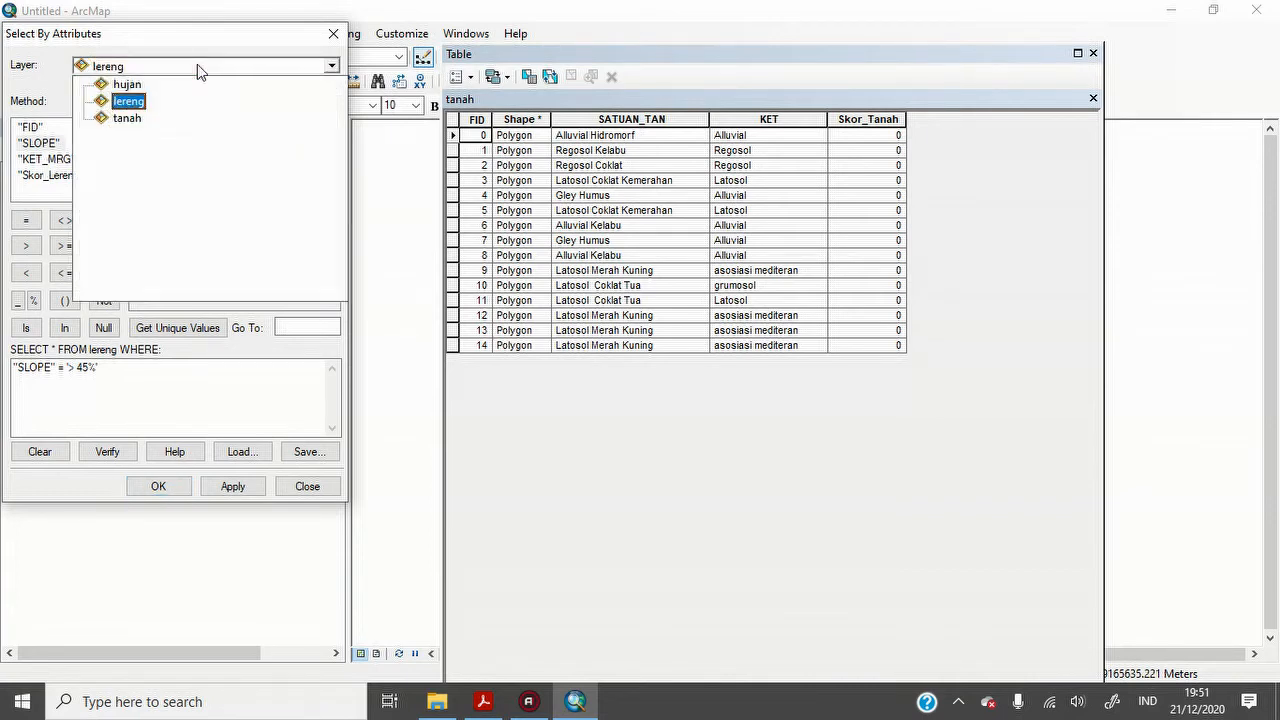
{"action": "left_click", "coordinate": [133, 118]}
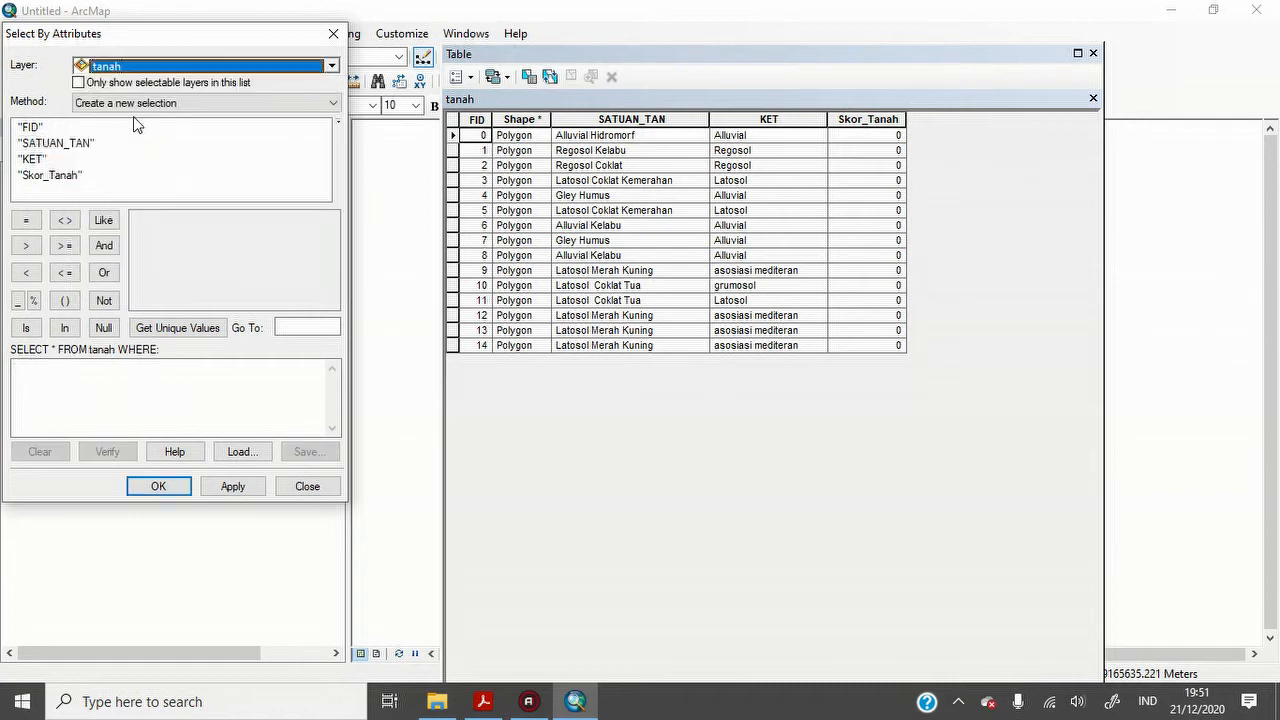
- Build the query KET = 'Alluvial' from the field's unique values and select the matching tanah records
{"action": "double_click", "coordinate": [33, 161]}
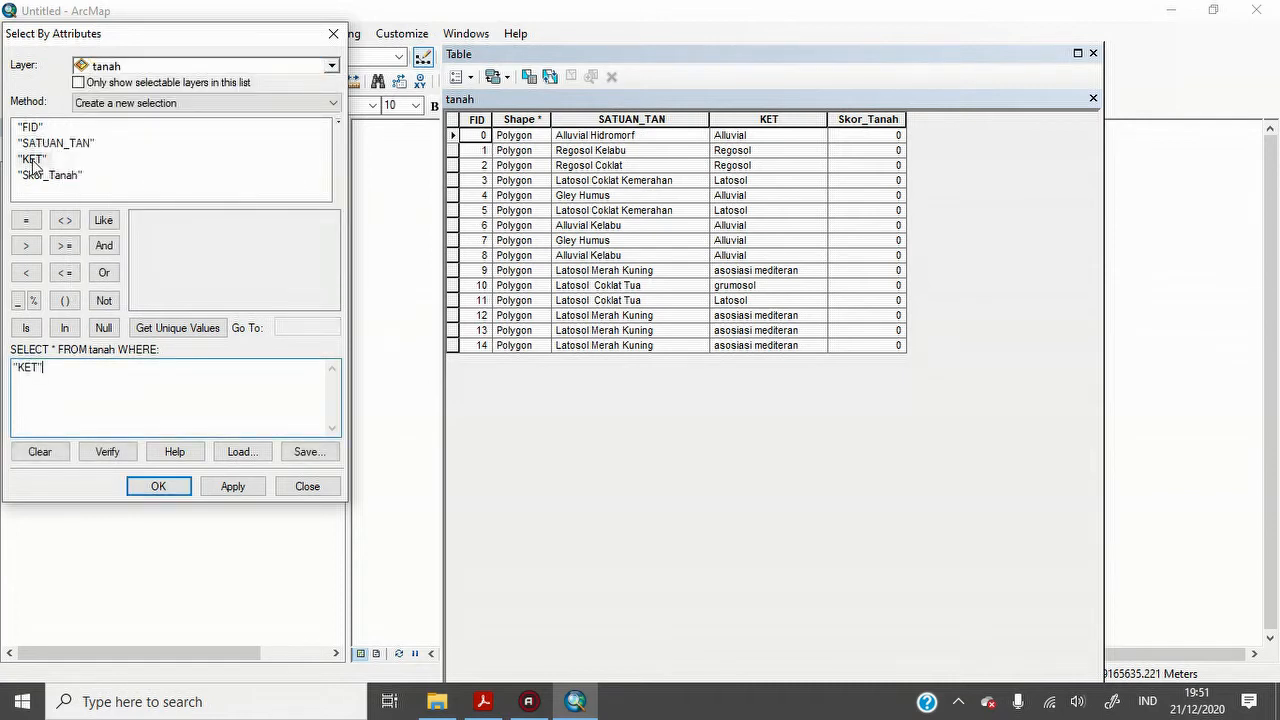
{"action": "left_click", "coordinate": [26, 220]}
{"action": "left_click", "coordinate": [165, 326]}
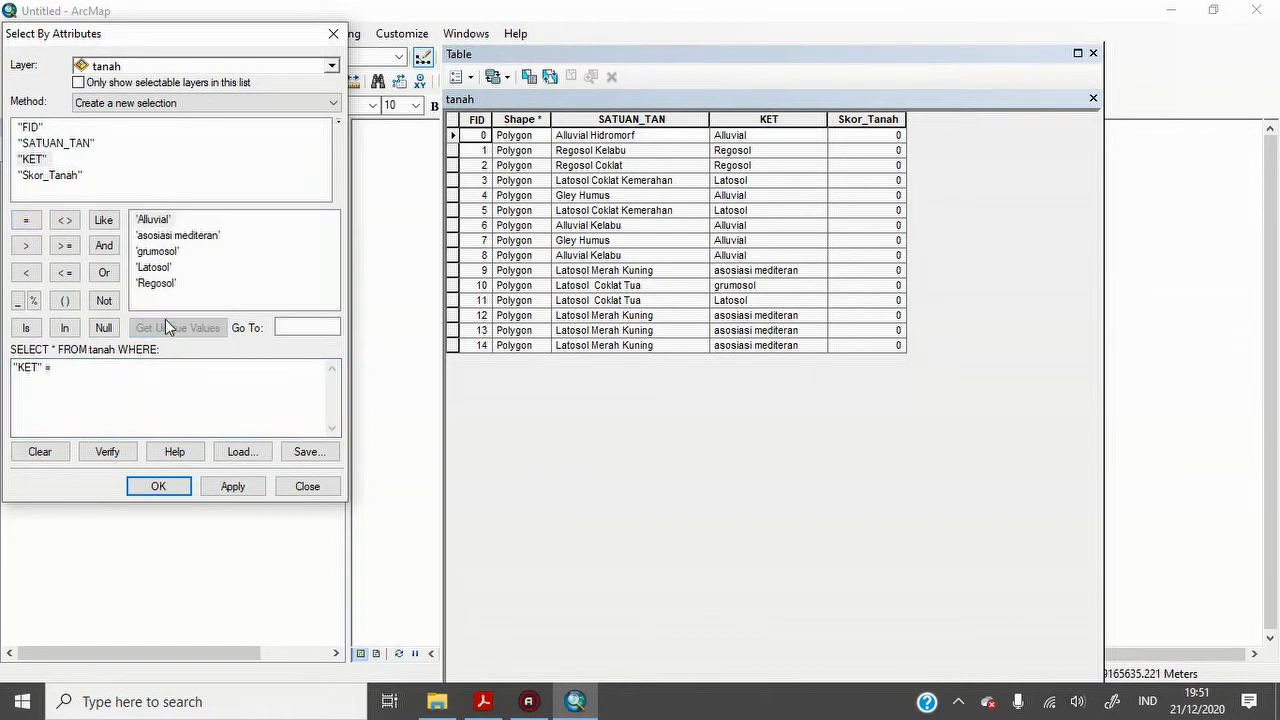
{"action": "left_click", "coordinate": [487, 707]}
{"action": "left_click", "coordinate": [487, 707]}
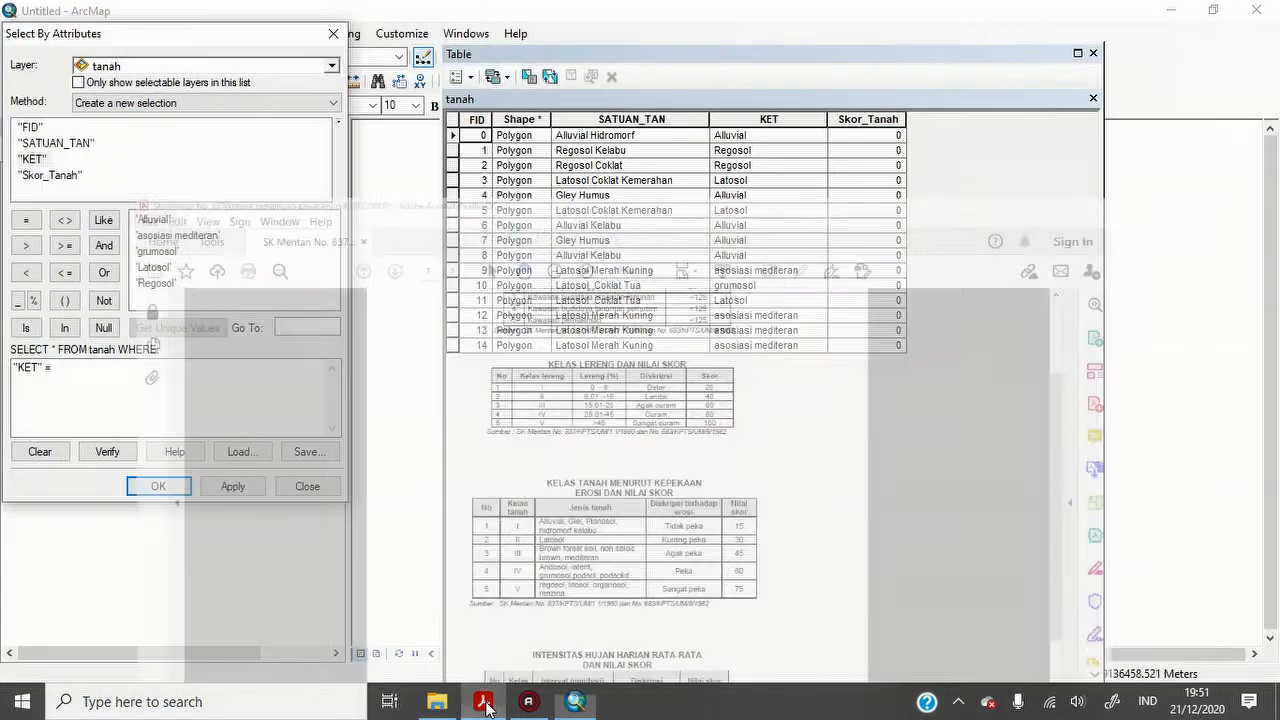
{"action": "double_click", "coordinate": [155, 221]}
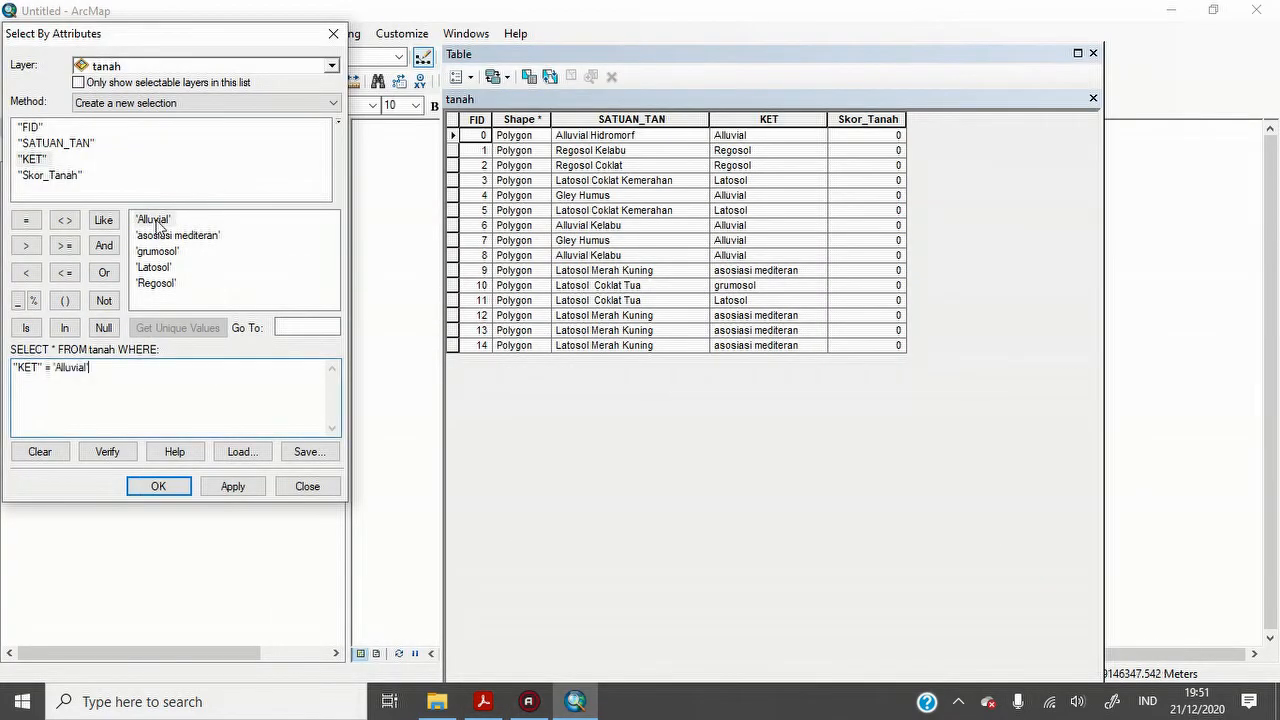
{"action": "left_click", "coordinate": [223, 484]}
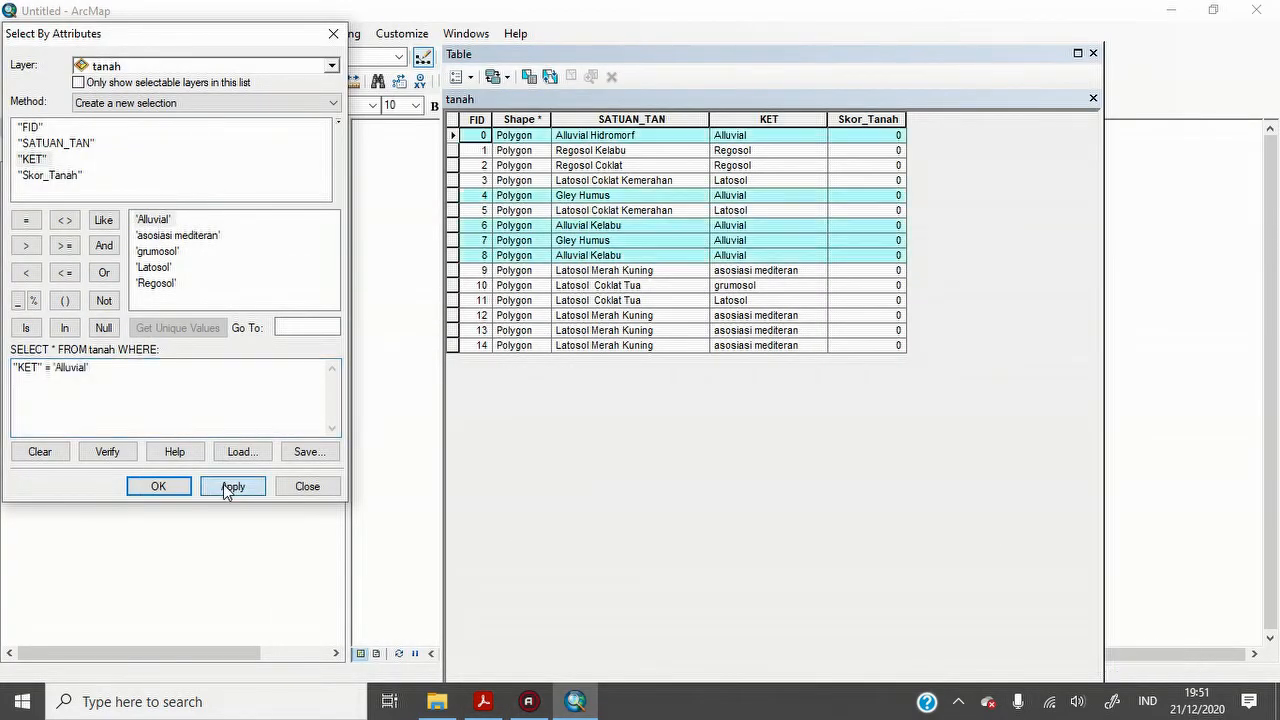
{"action": "left_click", "coordinate": [158, 487]}
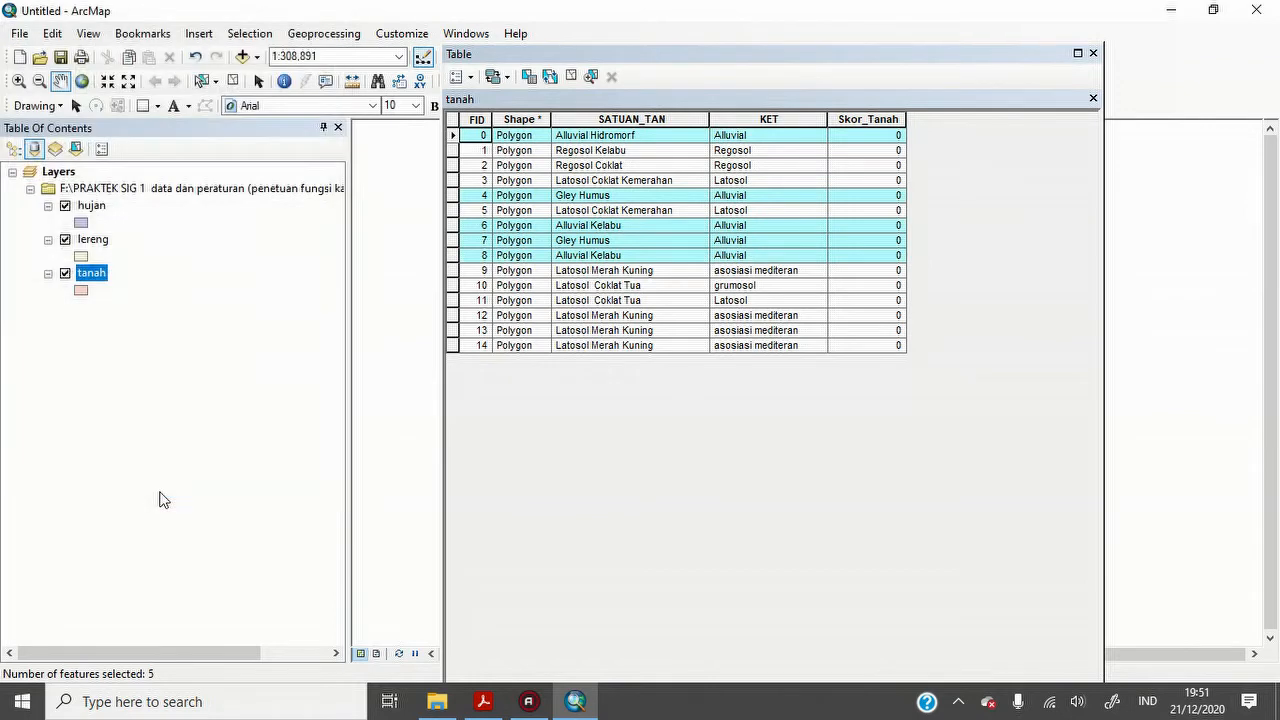
- Calculate Skor_Tanah as 15 for the selected Alluvial records in ArcMap, checking the score against the soil table in the PDF
{"action": "left_click", "coordinate": [867, 119]}
{"action": "right_click", "coordinate": [870, 121]}
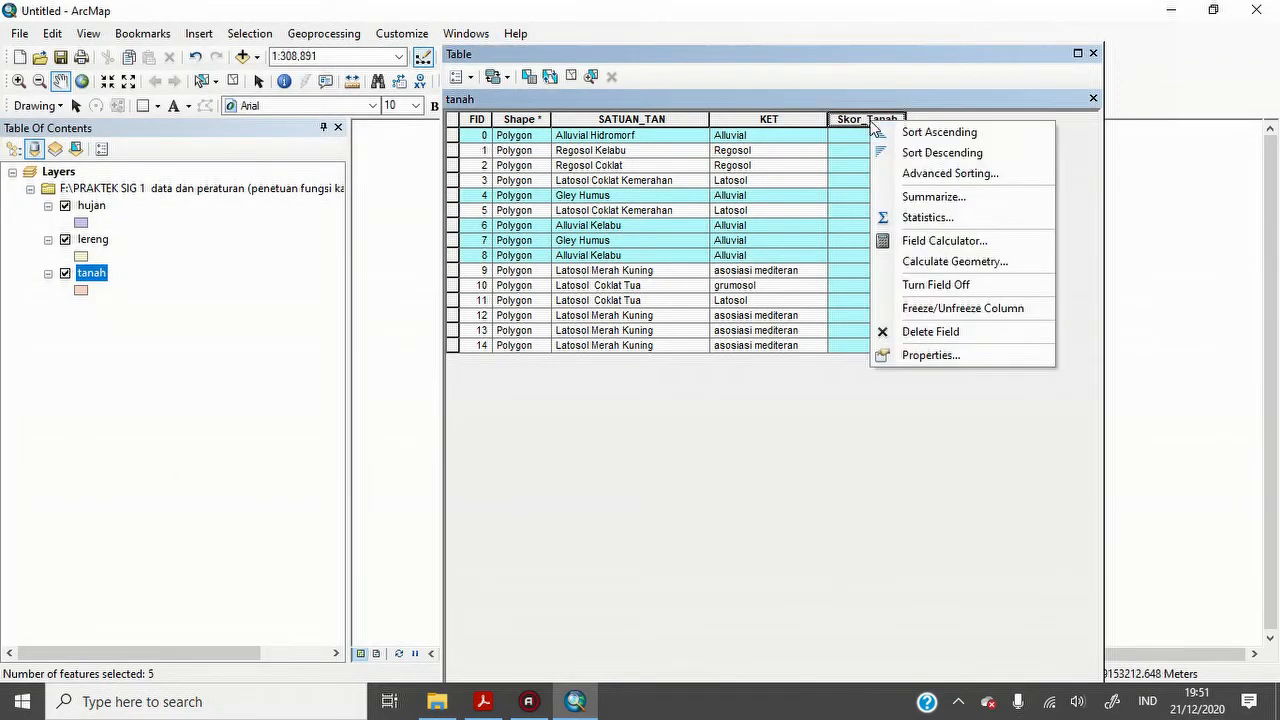
{"action": "left_click", "coordinate": [926, 240]}
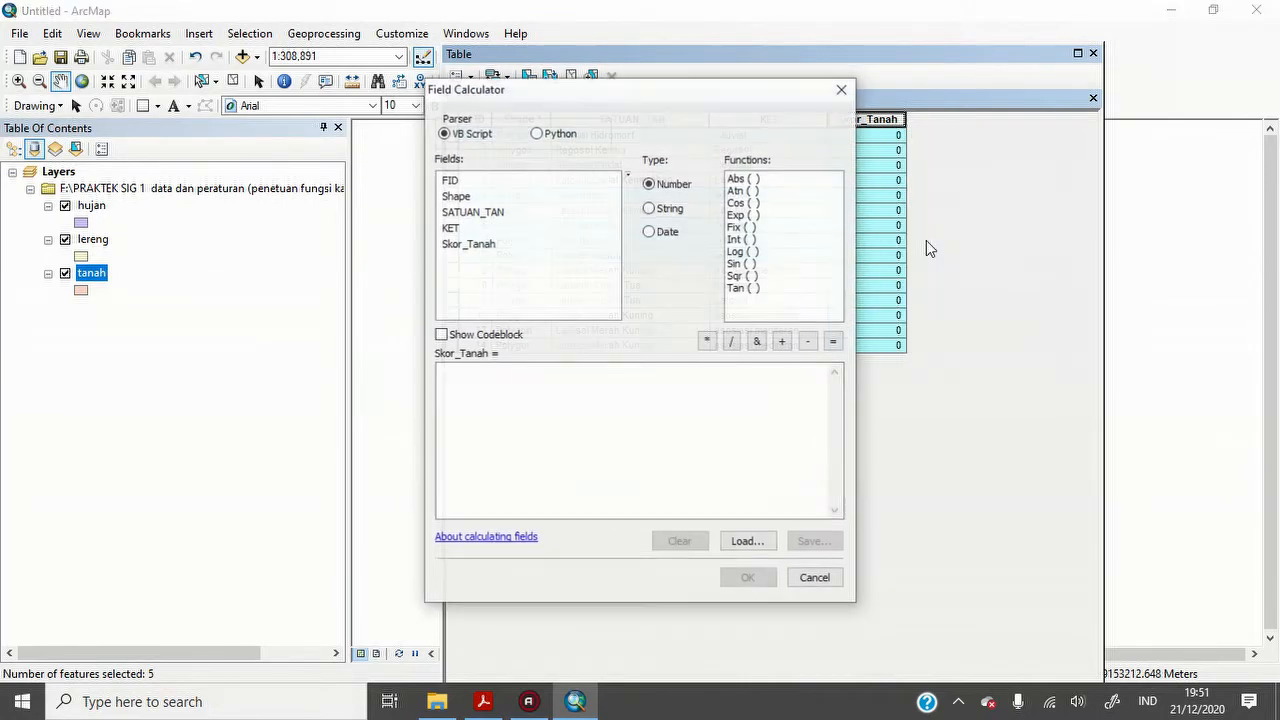
{"action": "left_click", "coordinate": [483, 703]}
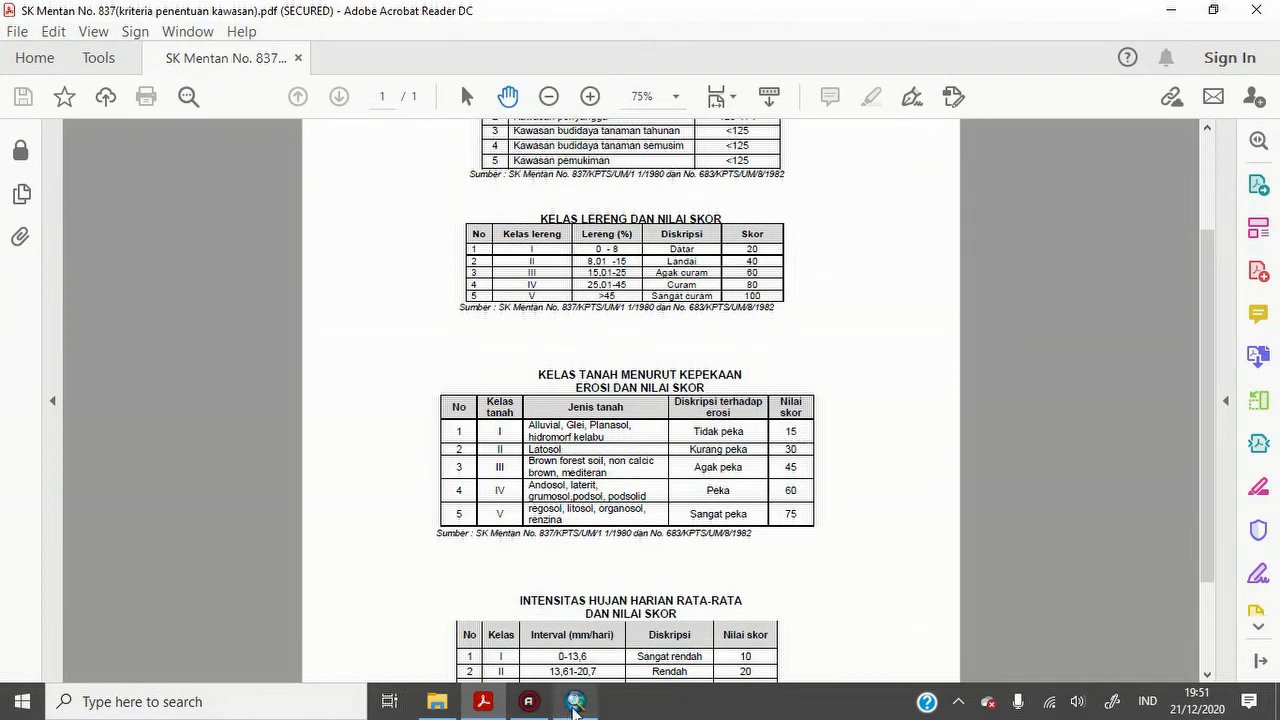
{"action": "left_click", "coordinate": [575, 703]}
{"action": "left_click", "coordinate": [608, 390]}
{"action": "type", "text": "15"}
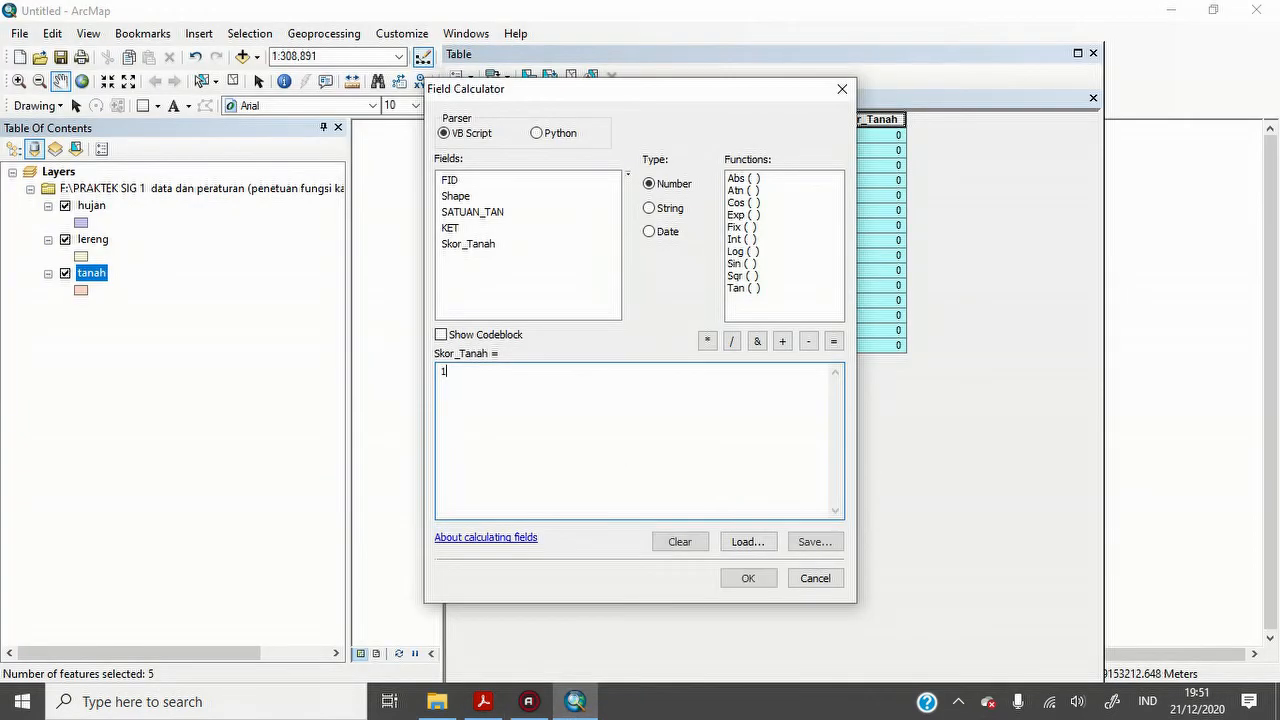
{"action": "left_click", "coordinate": [745, 579]}
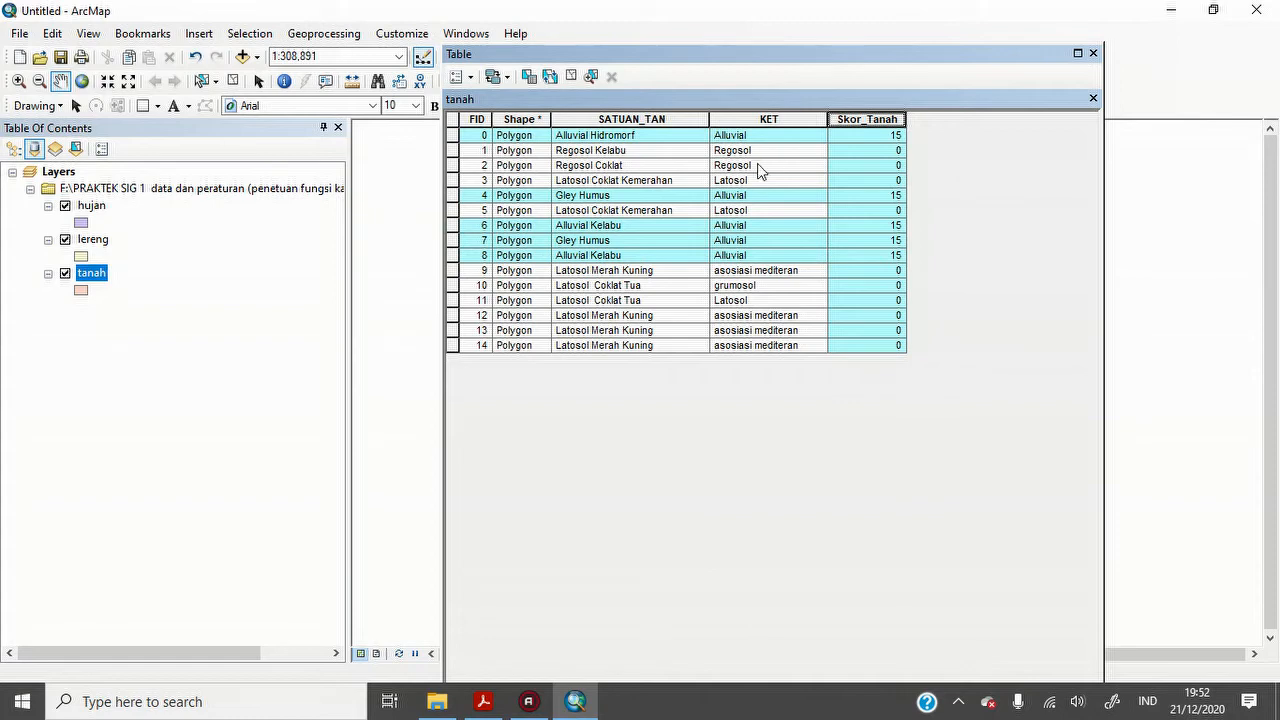
- Check the Regosol score in the SK Mentan PDF, and select the tanah records in ArcMap with the query KET = 'Regosol'
{"action": "left_click", "coordinate": [482, 702]}
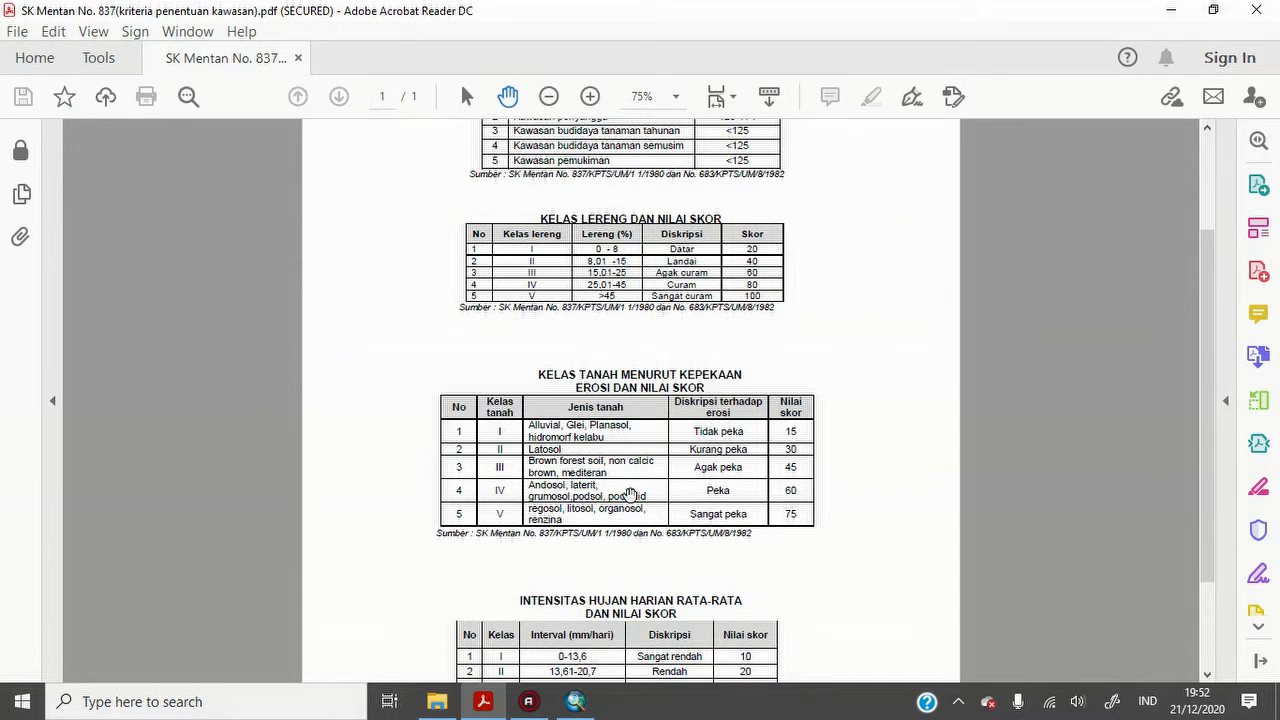
{"action": "left_click", "coordinate": [575, 702]}
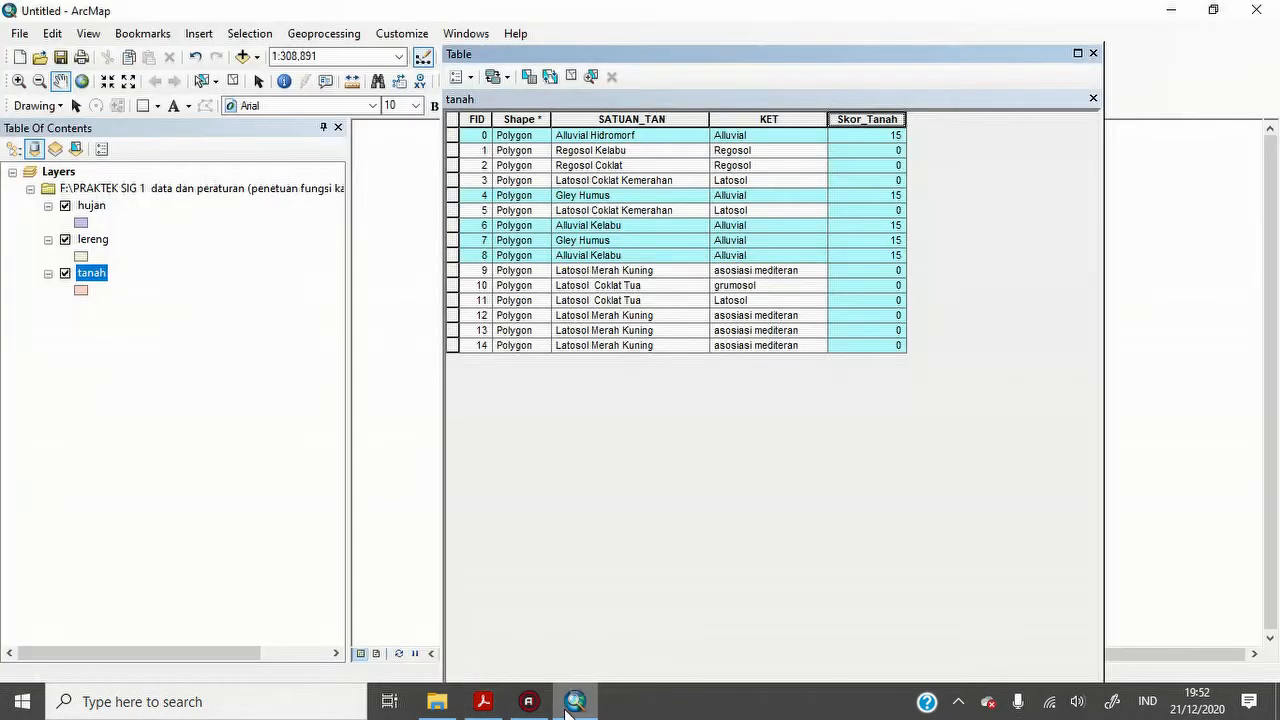
{"action": "left_click", "coordinate": [250, 36]}
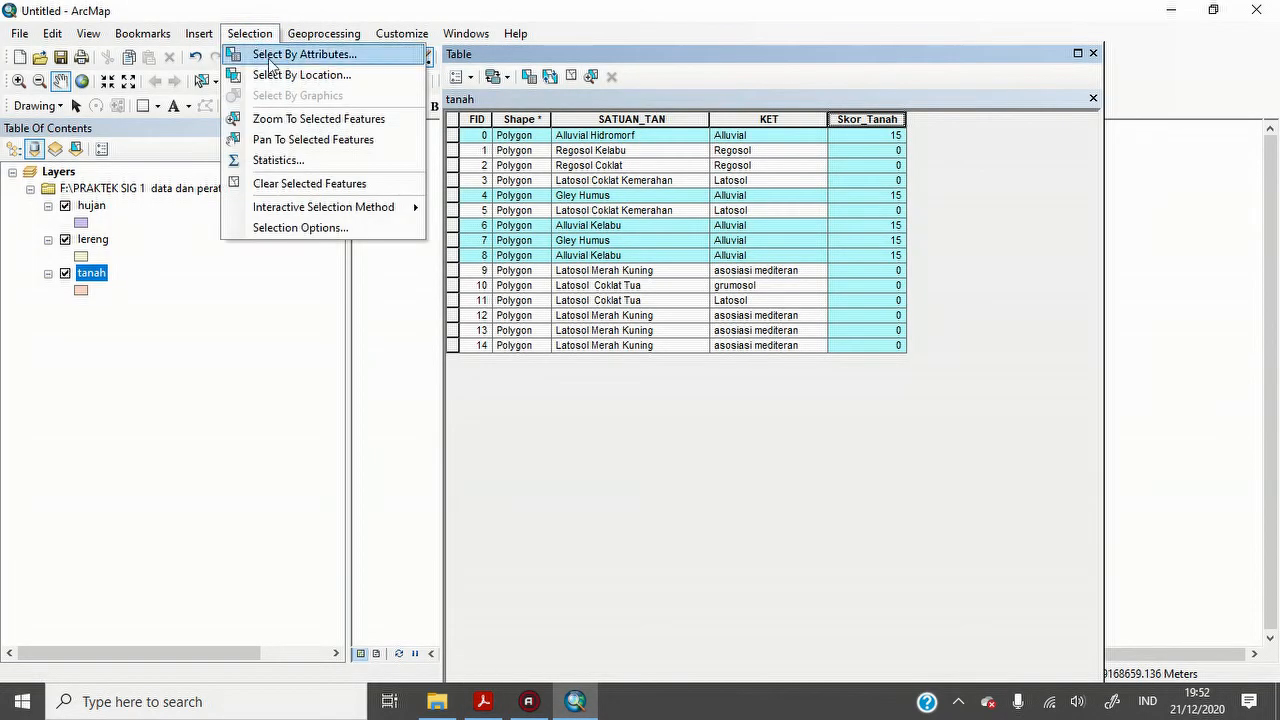
{"action": "left_click", "coordinate": [269, 65]}
{"action": "left_click", "coordinate": [108, 367]}
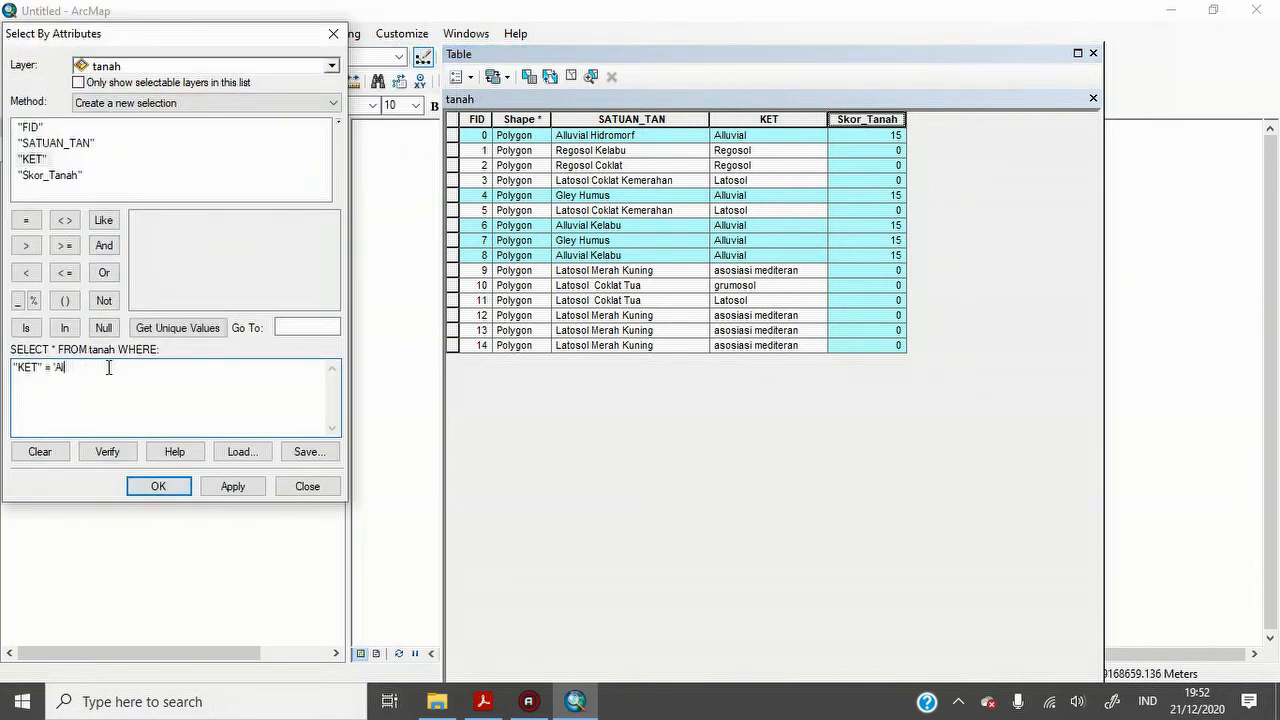
{"action": "left_click", "coordinate": [175, 328]}
{"action": "double_click", "coordinate": [158, 284]}
{"action": "left_click", "coordinate": [169, 492]}
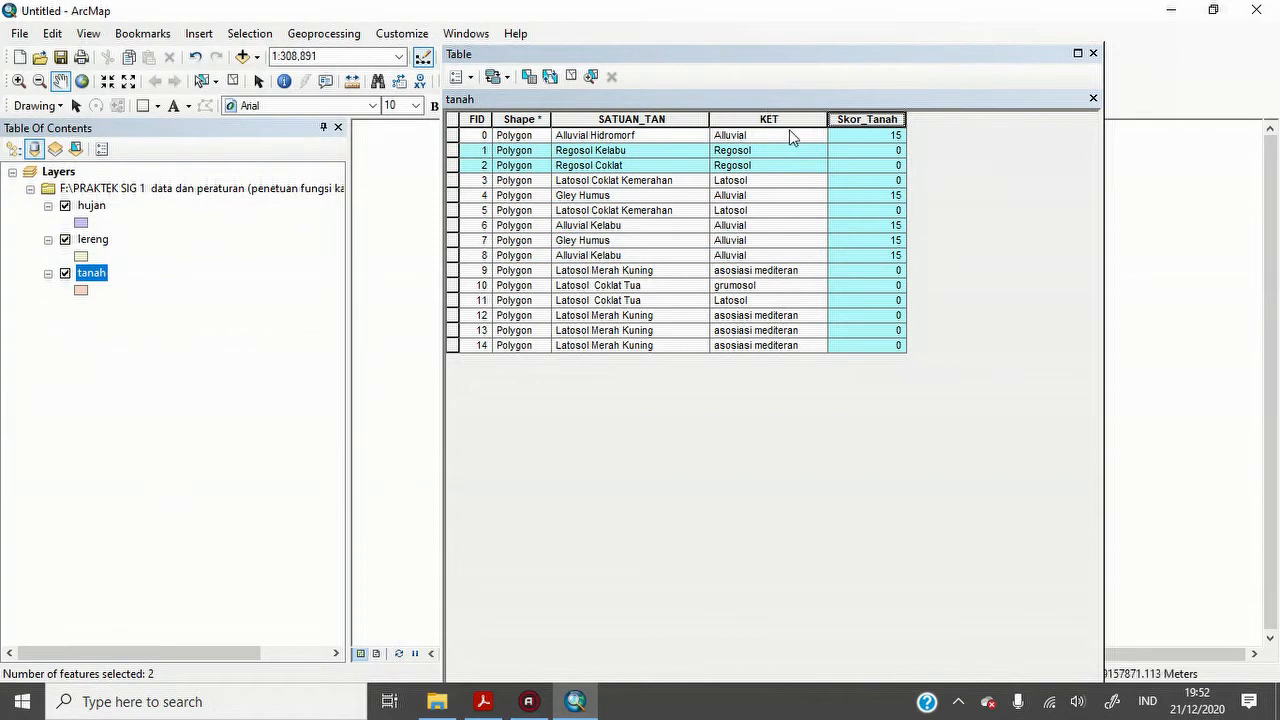
- Calculate Skor_Tanah as 75 for the selected Regosol records with the Field Calculator
{"action": "right_click", "coordinate": [874, 121]}
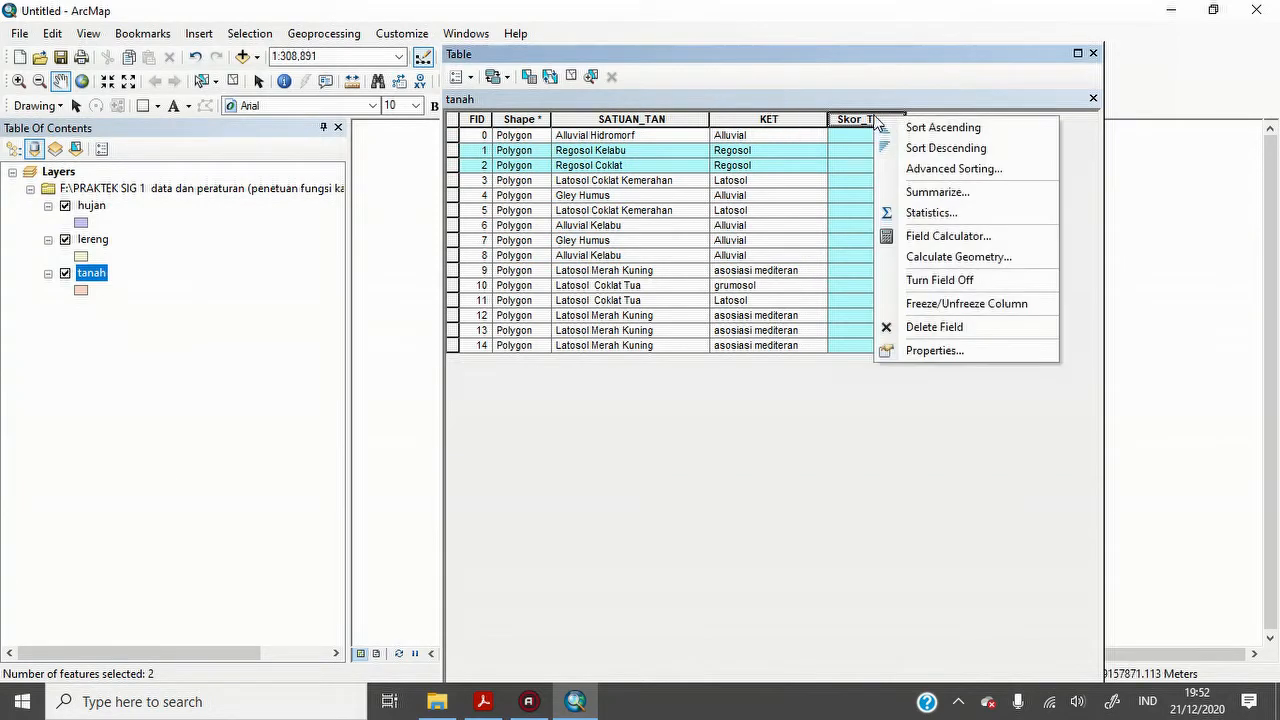
{"action": "left_click", "coordinate": [945, 237]}
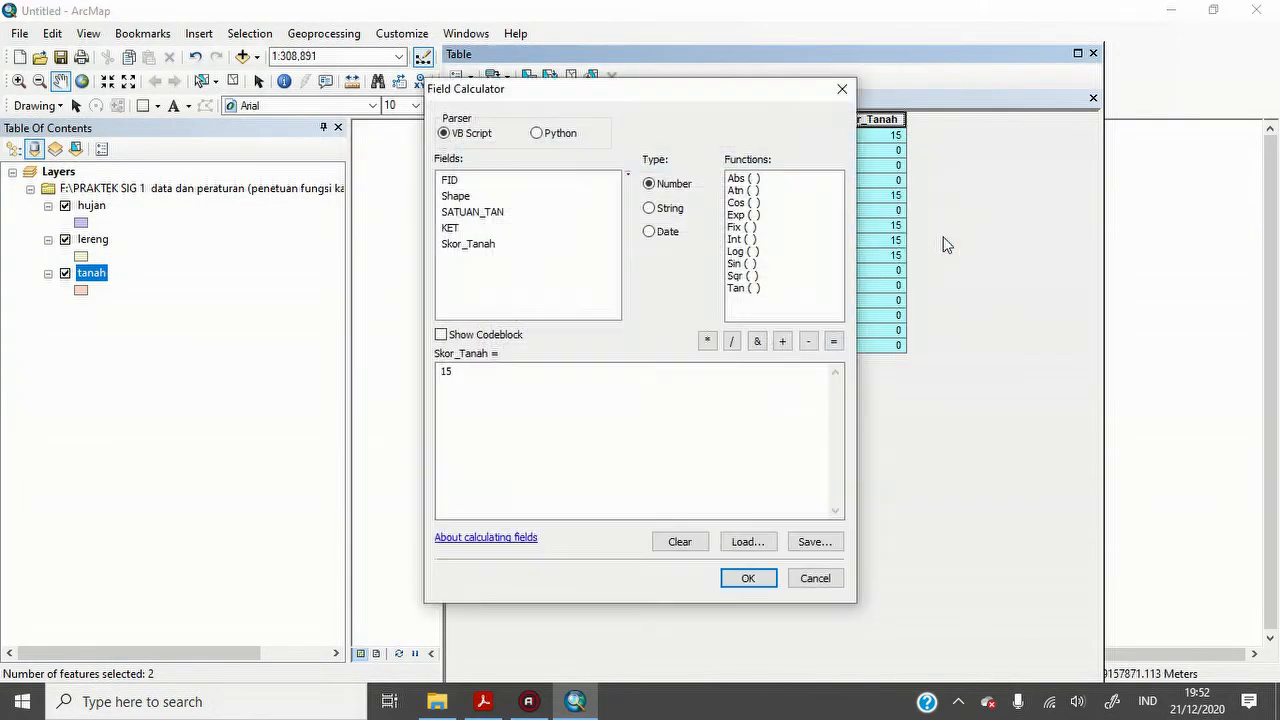
{"action": "left_click", "coordinate": [539, 368]}
{"action": "key", "text": "BackSpace"}
{"action": "key", "text": "BackSpace"}
{"action": "type", "text": "75"}
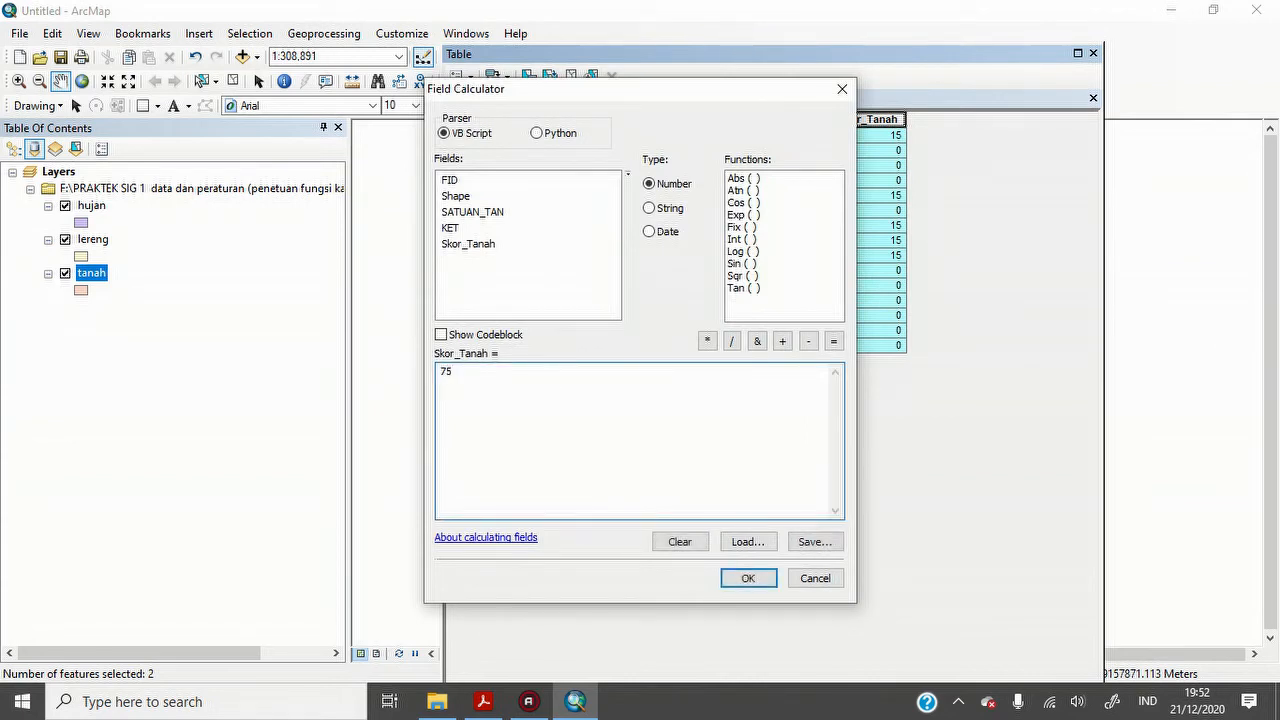
{"action": "left_click", "coordinate": [744, 579]}
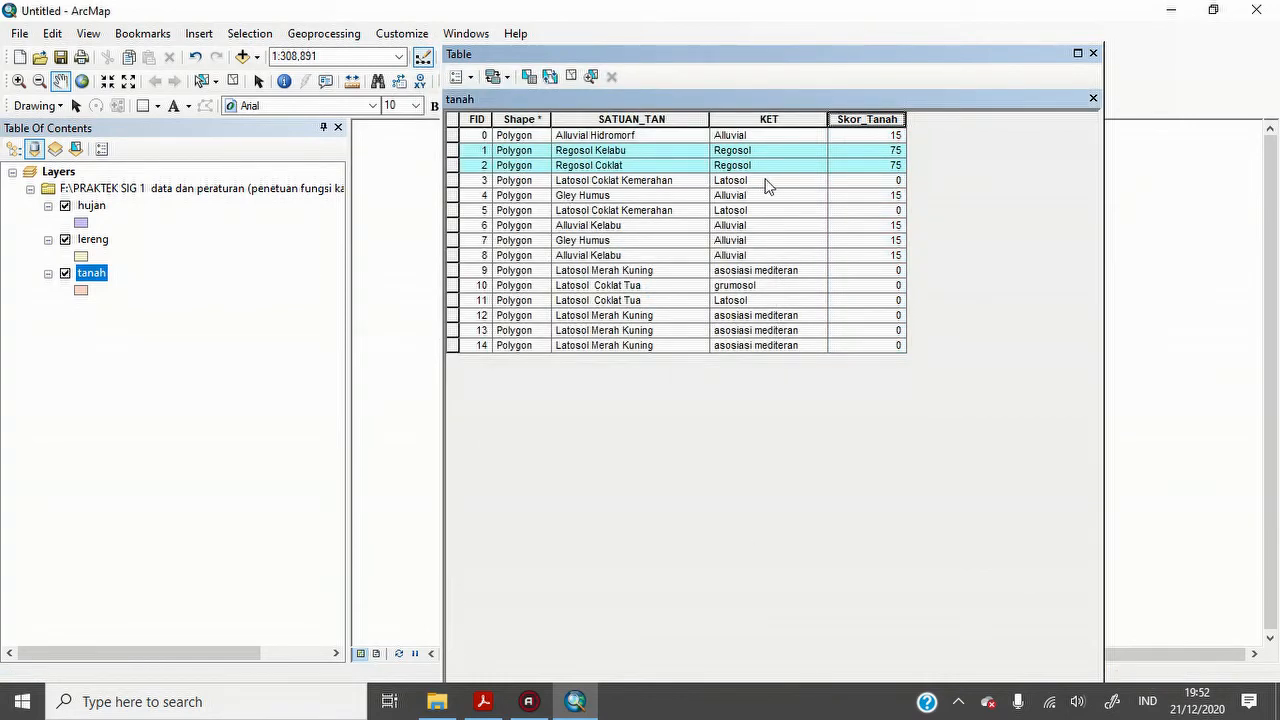
- Look up the Latosol score in the SK Mentan PDF, and select the tanah records in ArcMap where KET = 'Latosol'
{"action": "left_click", "coordinate": [483, 702]}
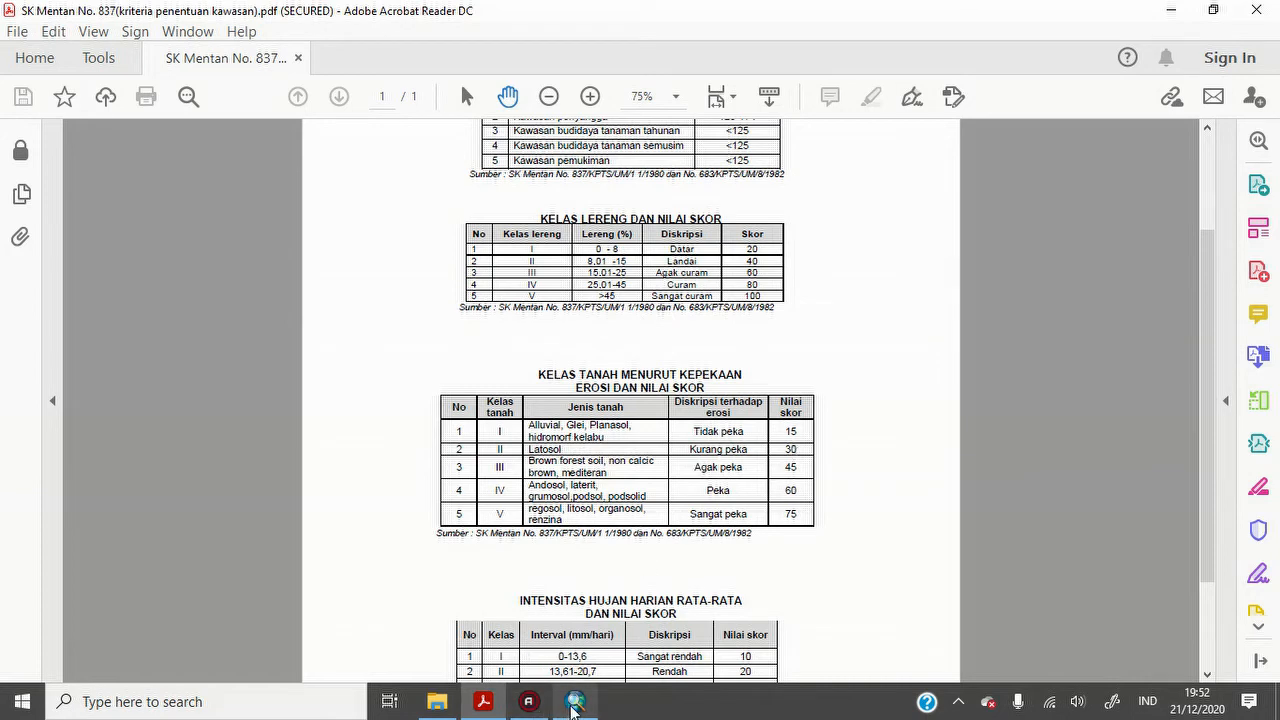
{"action": "left_click", "coordinate": [575, 702]}
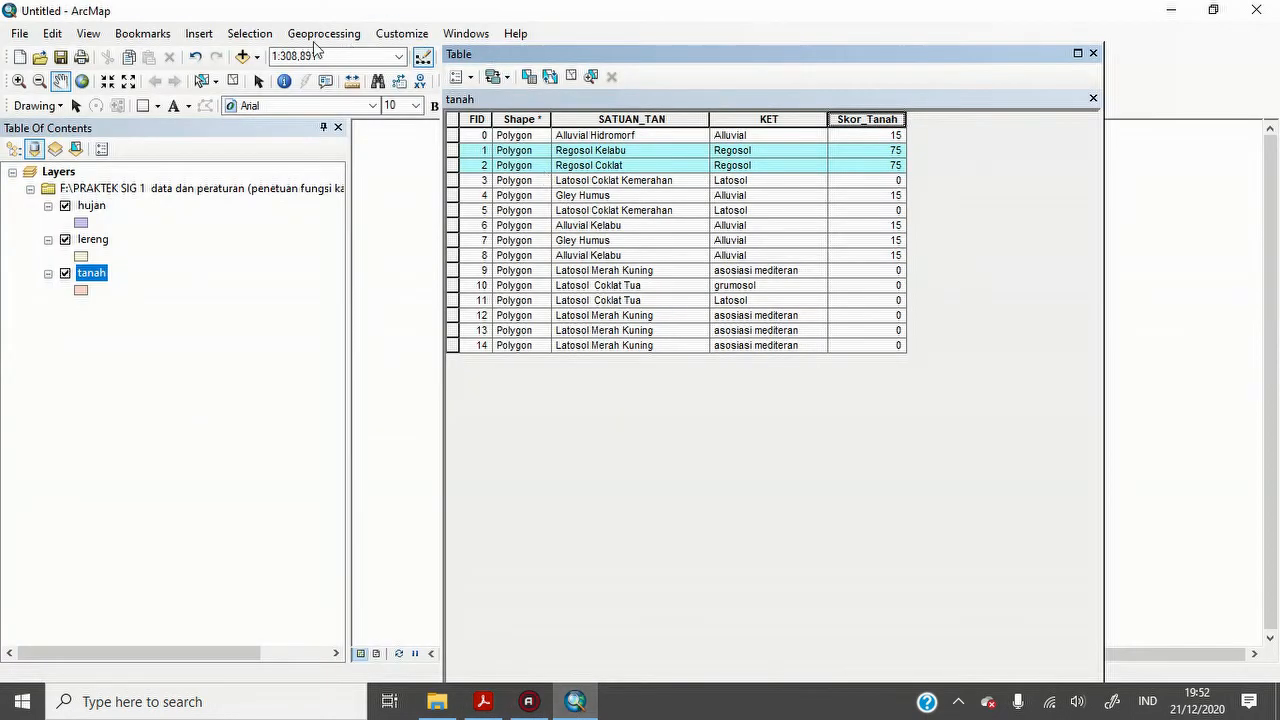
{"action": "left_click", "coordinate": [253, 46]}
{"action": "left_click", "coordinate": [262, 50]}
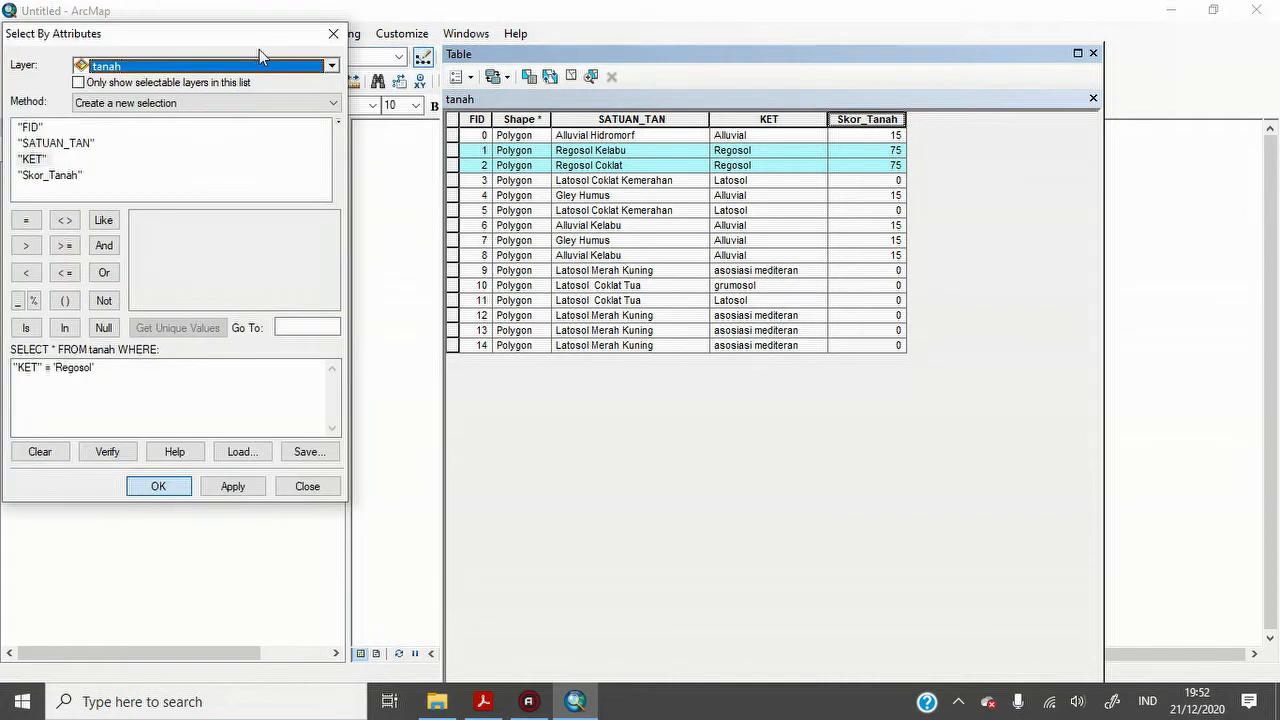
{"action": "left_click", "coordinate": [113, 382]}
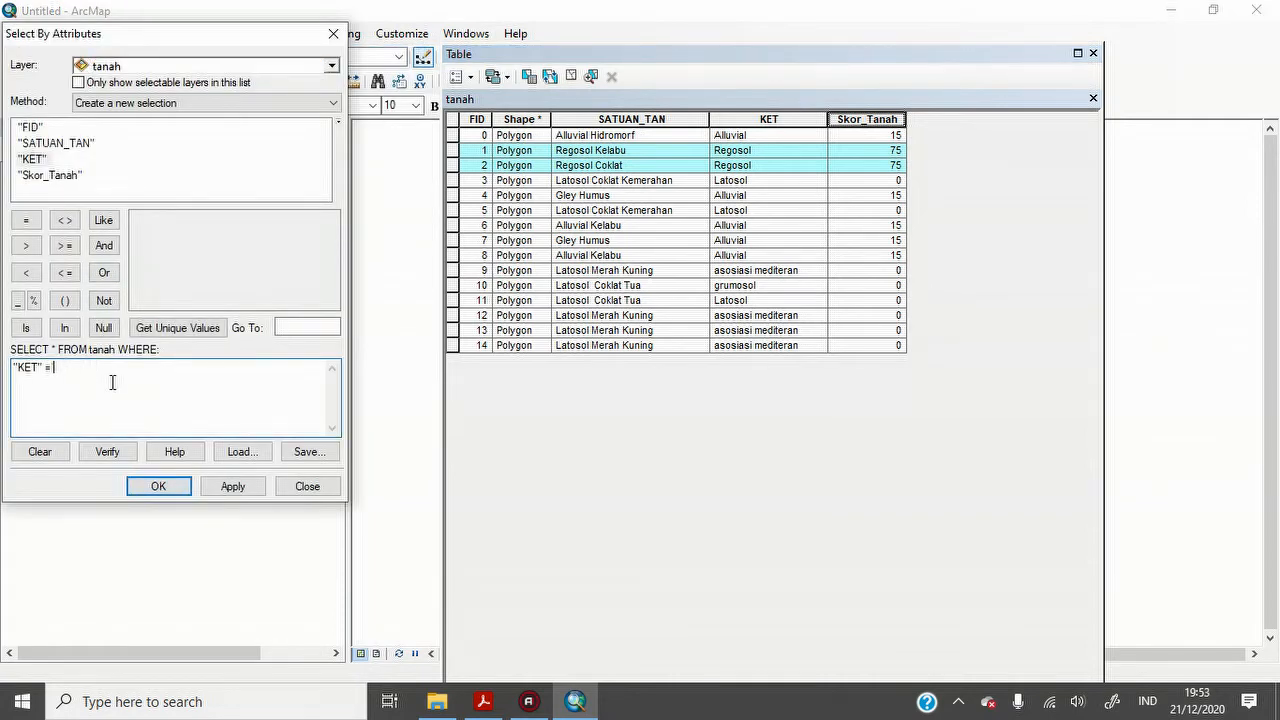
{"action": "left_click", "coordinate": [172, 329]}
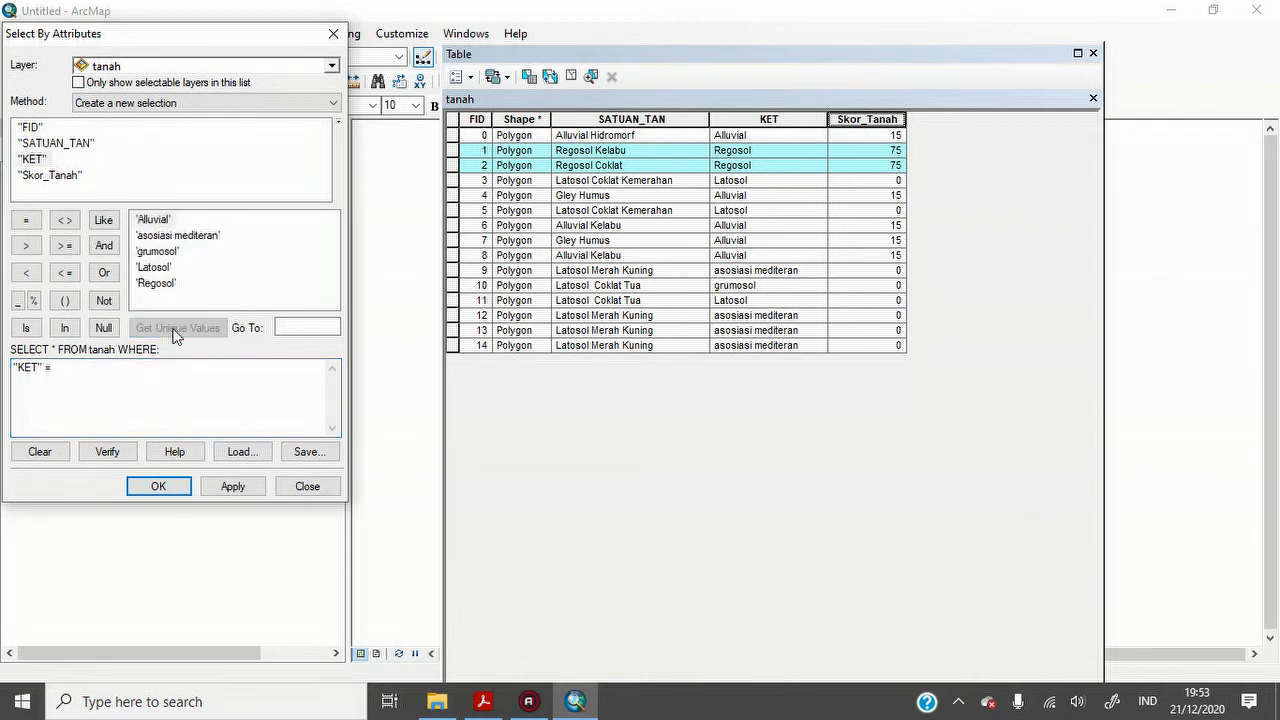
{"action": "double_click", "coordinate": [155, 268]}
{"action": "left_click", "coordinate": [163, 486]}
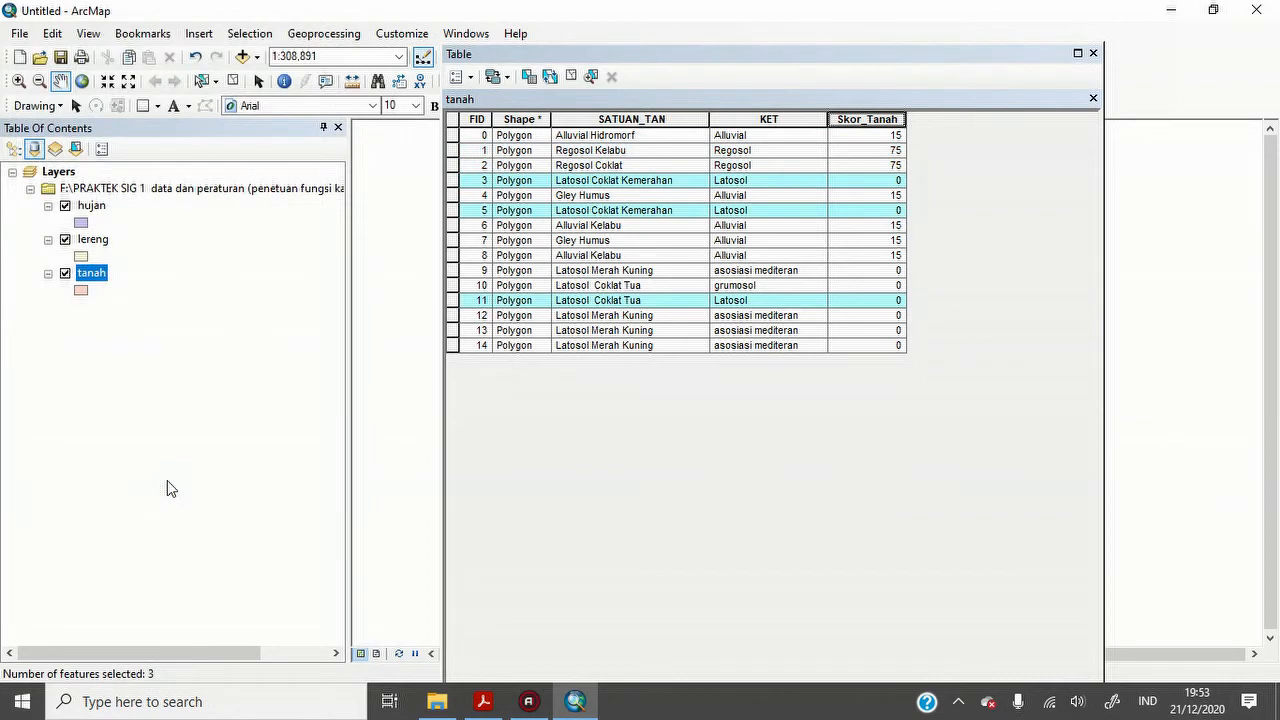
- Calculate Skor_Tanah as 30 for the selected Latosol records with the Field Calculator
{"action": "right_click", "coordinate": [848, 114]}
{"action": "left_click", "coordinate": [920, 238]}
{"action": "left_click", "coordinate": [592, 371]}
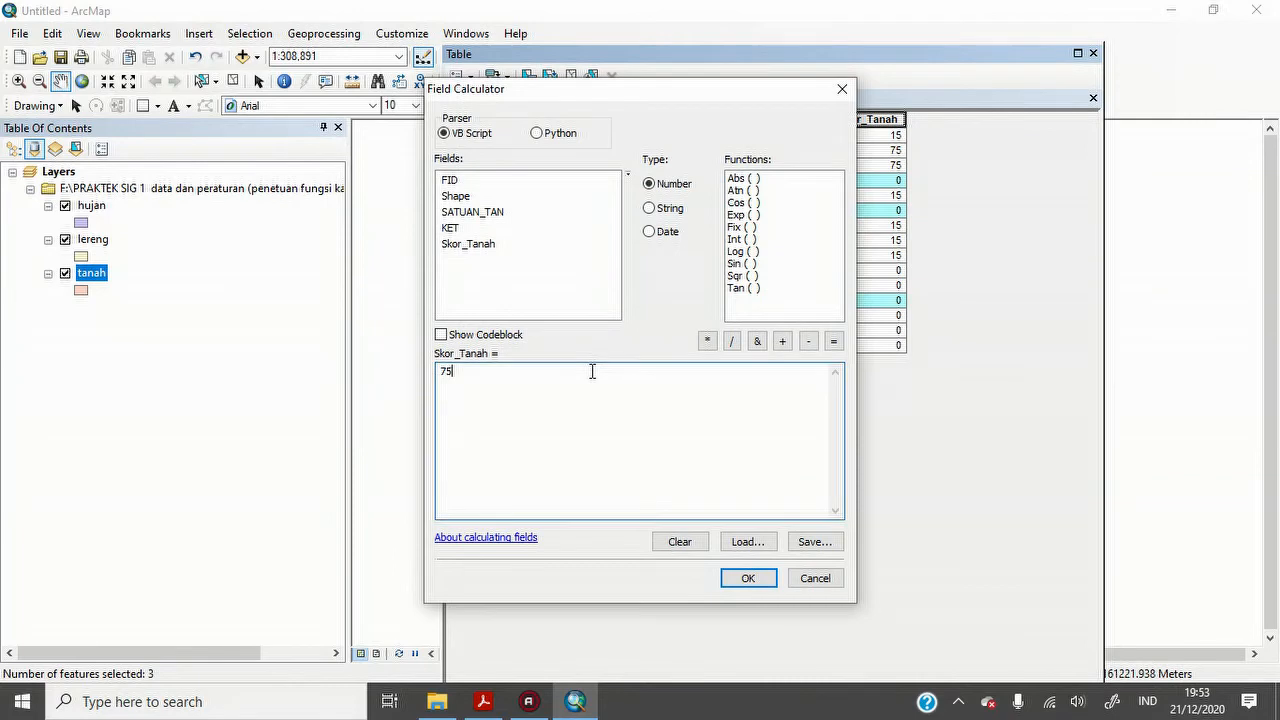
{"action": "key", "text": "BackSpace"}
{"action": "type", "text": "30"}
{"action": "left_click", "coordinate": [752, 578]}
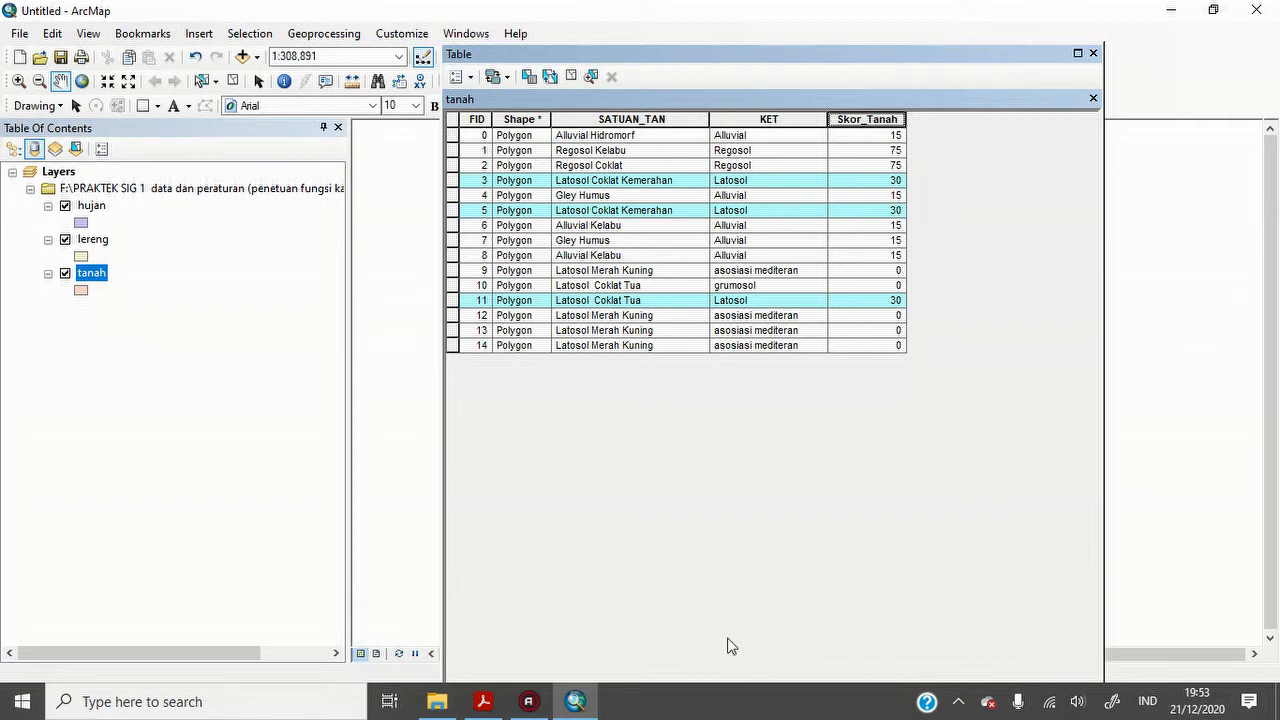
- Review the soil class table in the SK Mentan PDF, and select the tanah records in ArcMap where KET = 'asosiasi mediteran'
{"action": "mouse_move", "coordinate": [483, 701]}
{"action": "left_click", "coordinate": [493, 650]}
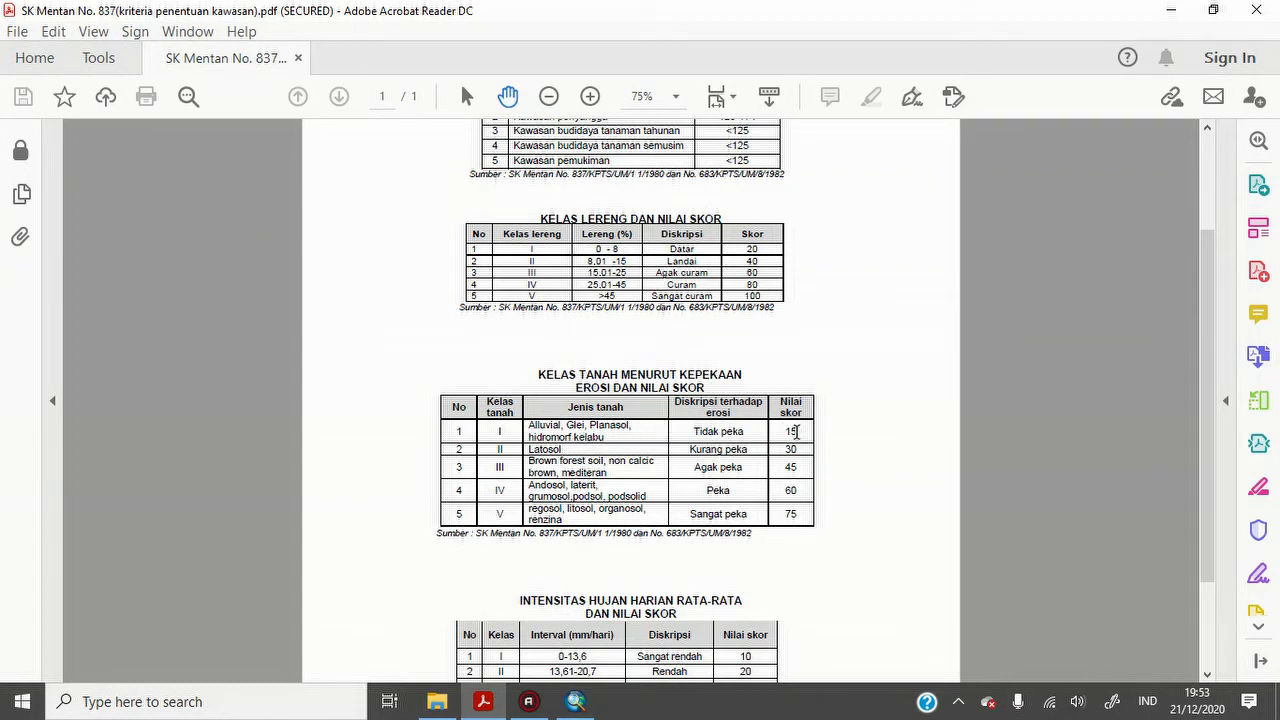
{"action": "left_click", "coordinate": [484, 708]}
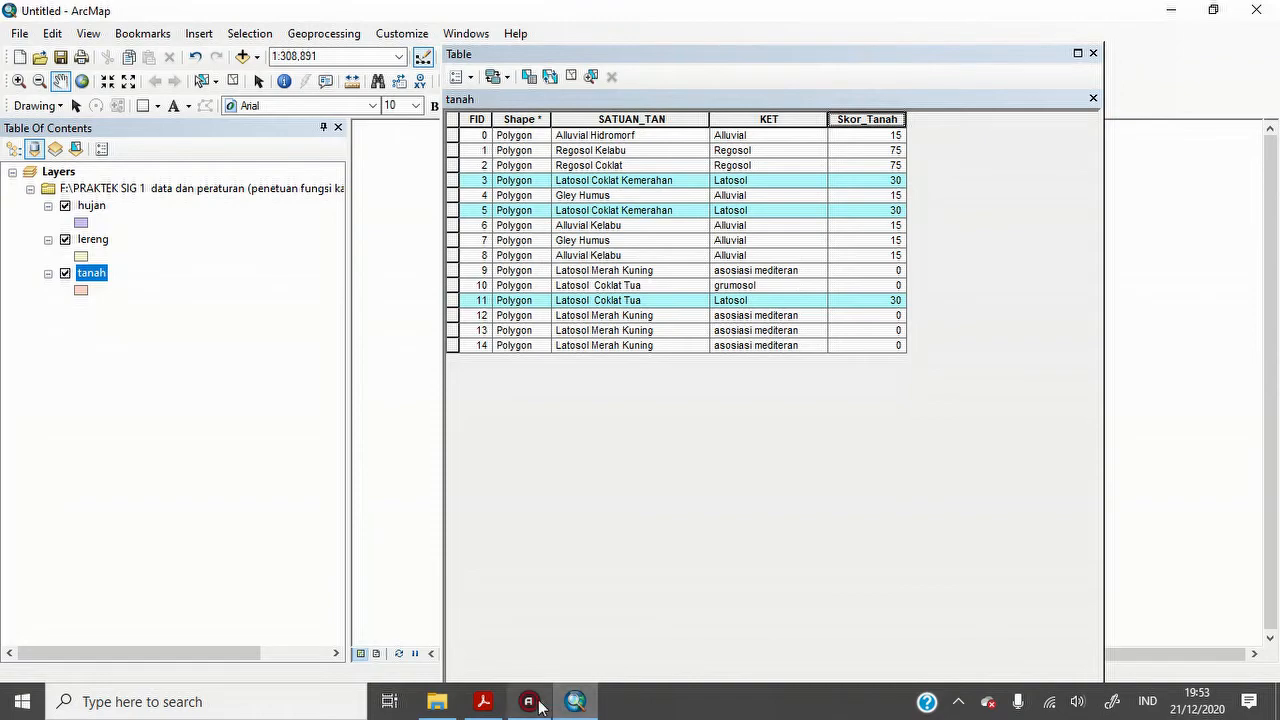
{"action": "left_click", "coordinate": [483, 701]}
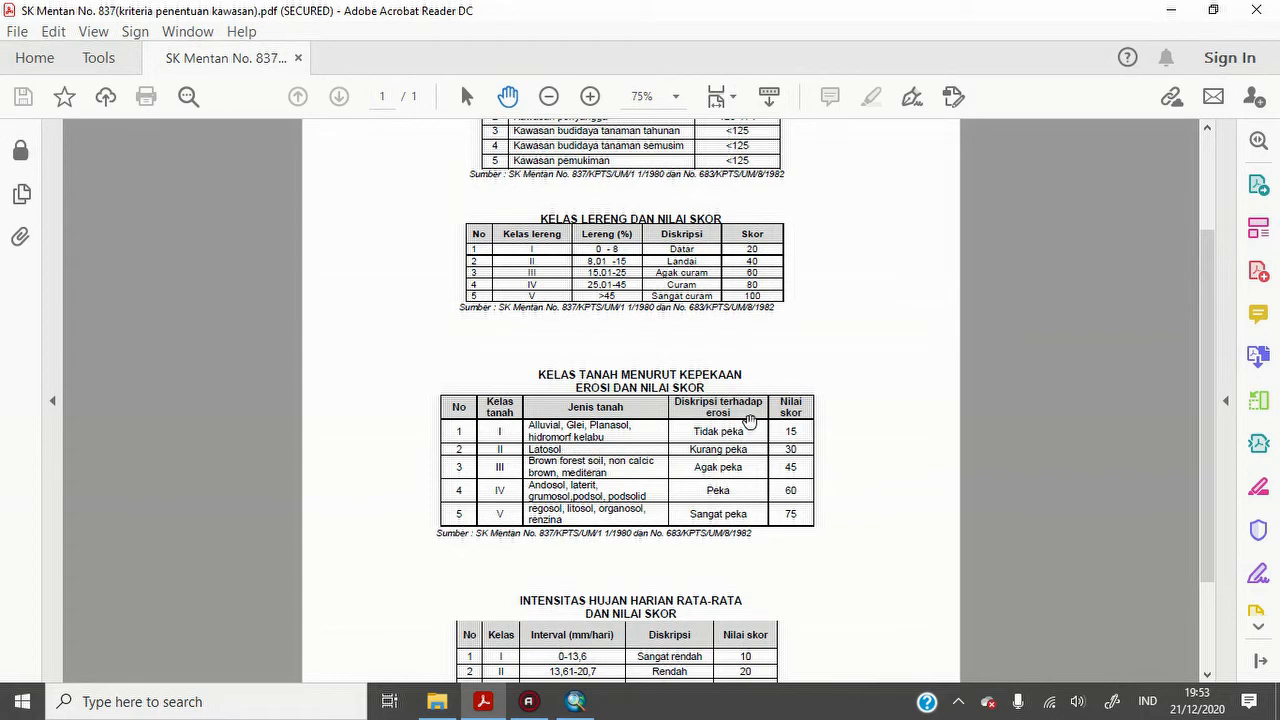
{"action": "left_click", "coordinate": [575, 701]}
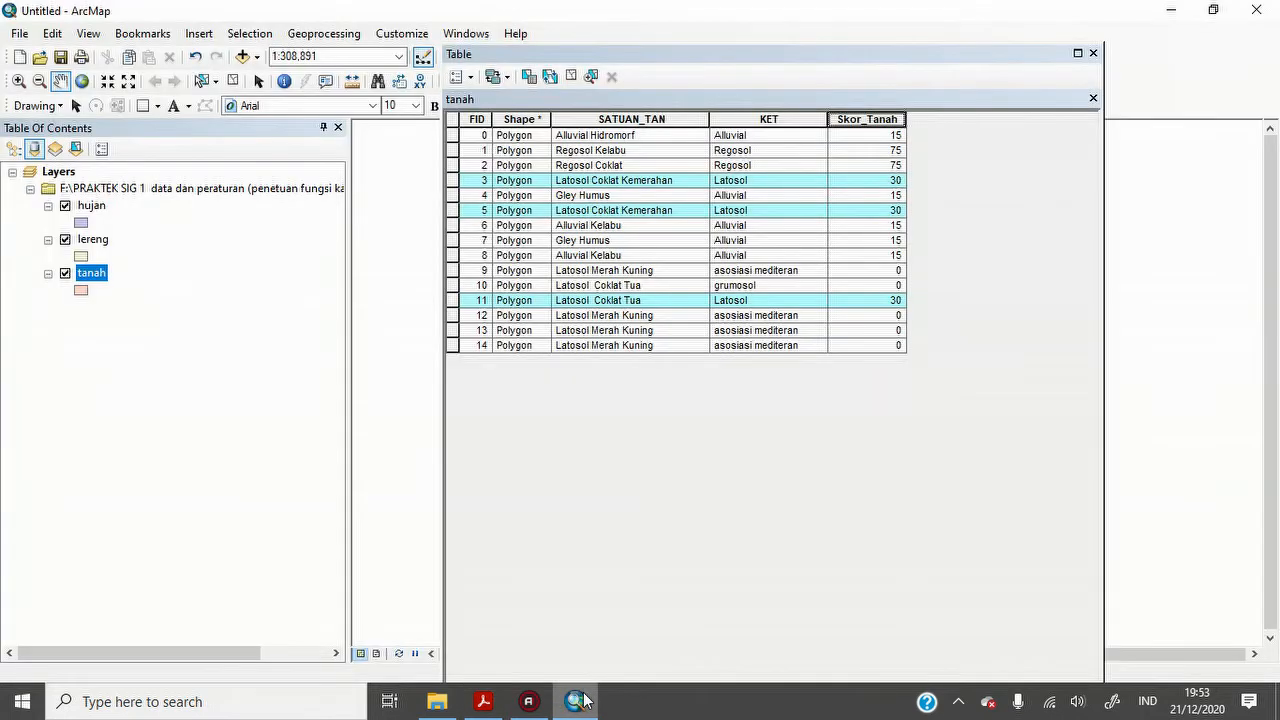
{"action": "left_click", "coordinate": [262, 37]}
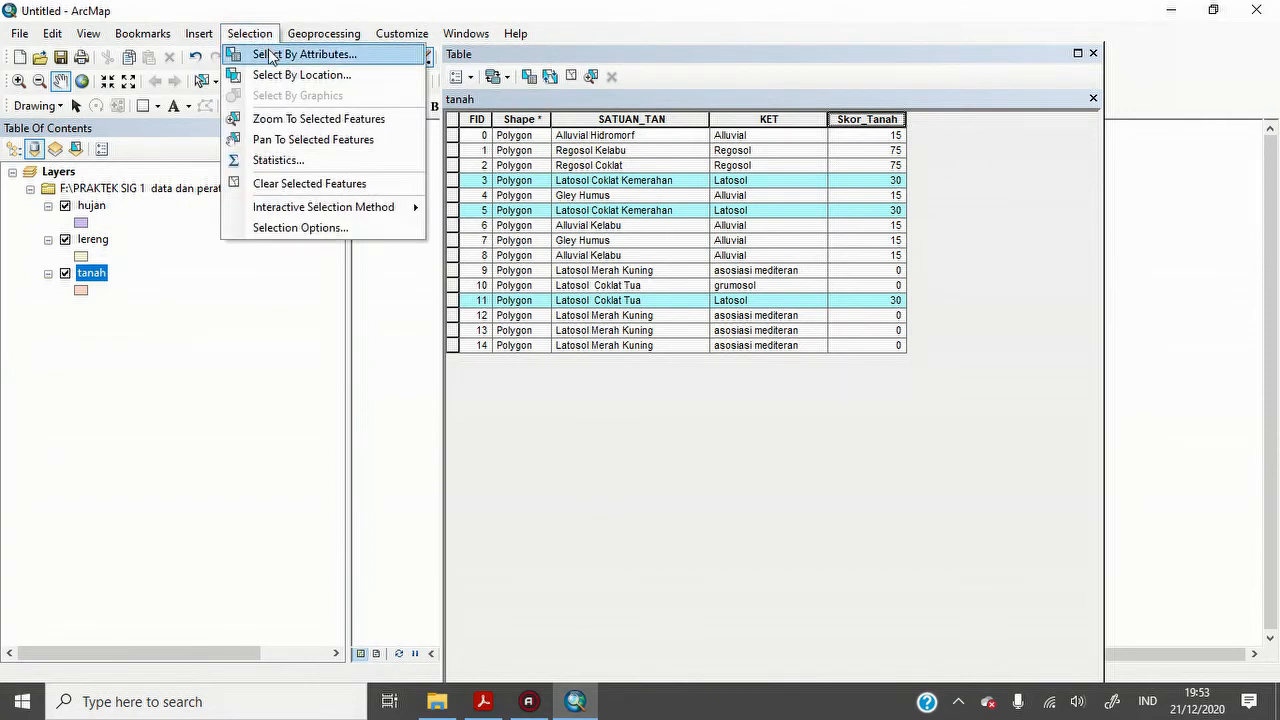
{"action": "left_click", "coordinate": [270, 56]}
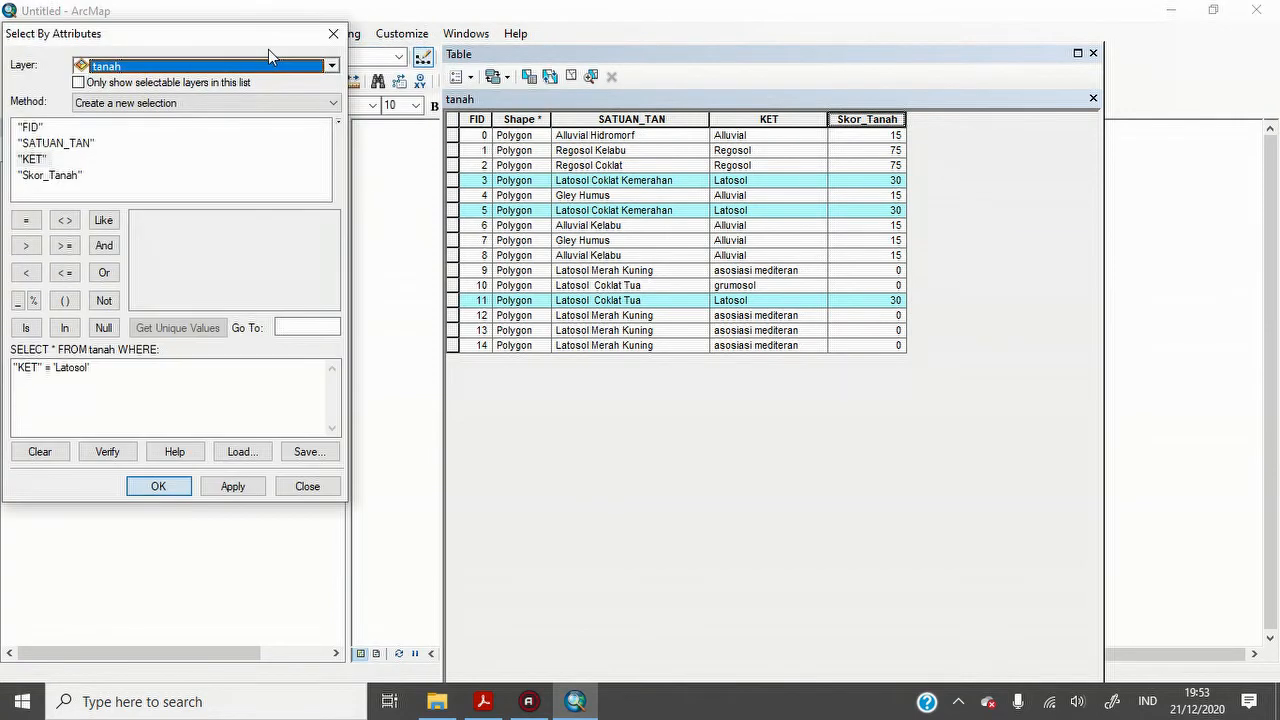
{"action": "left_click", "coordinate": [137, 373]}
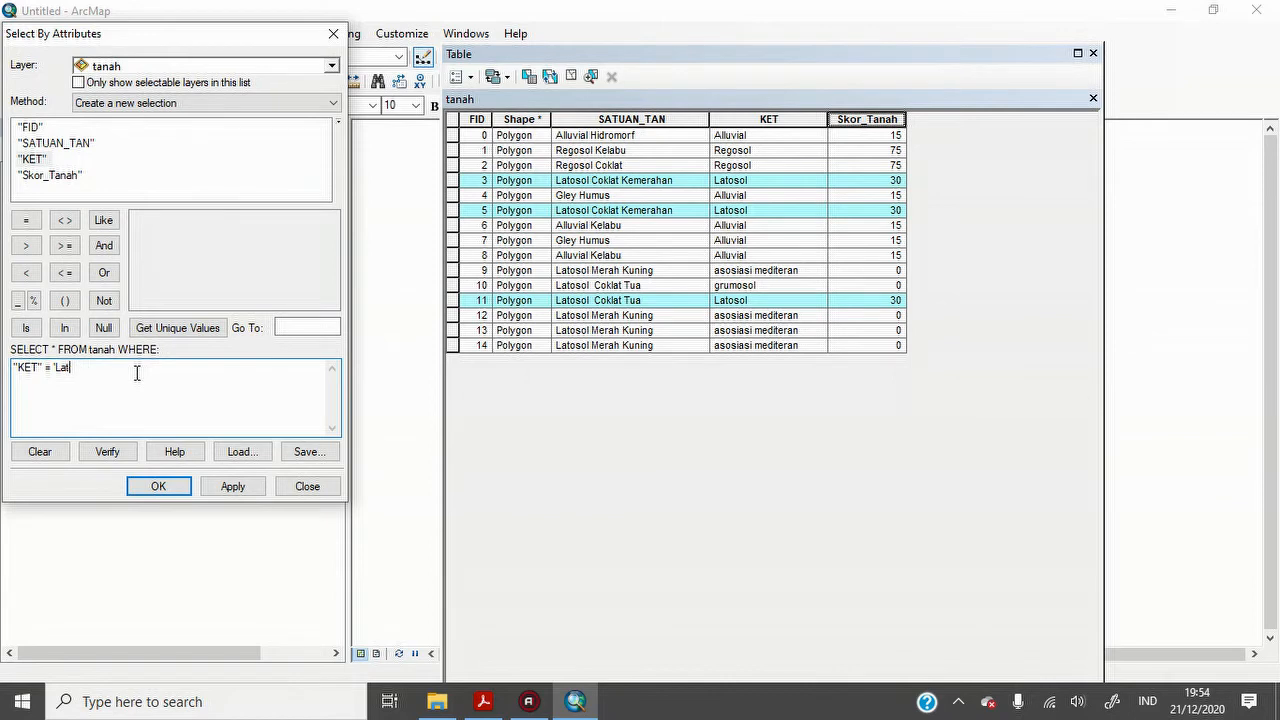
{"action": "left_click", "coordinate": [177, 328]}
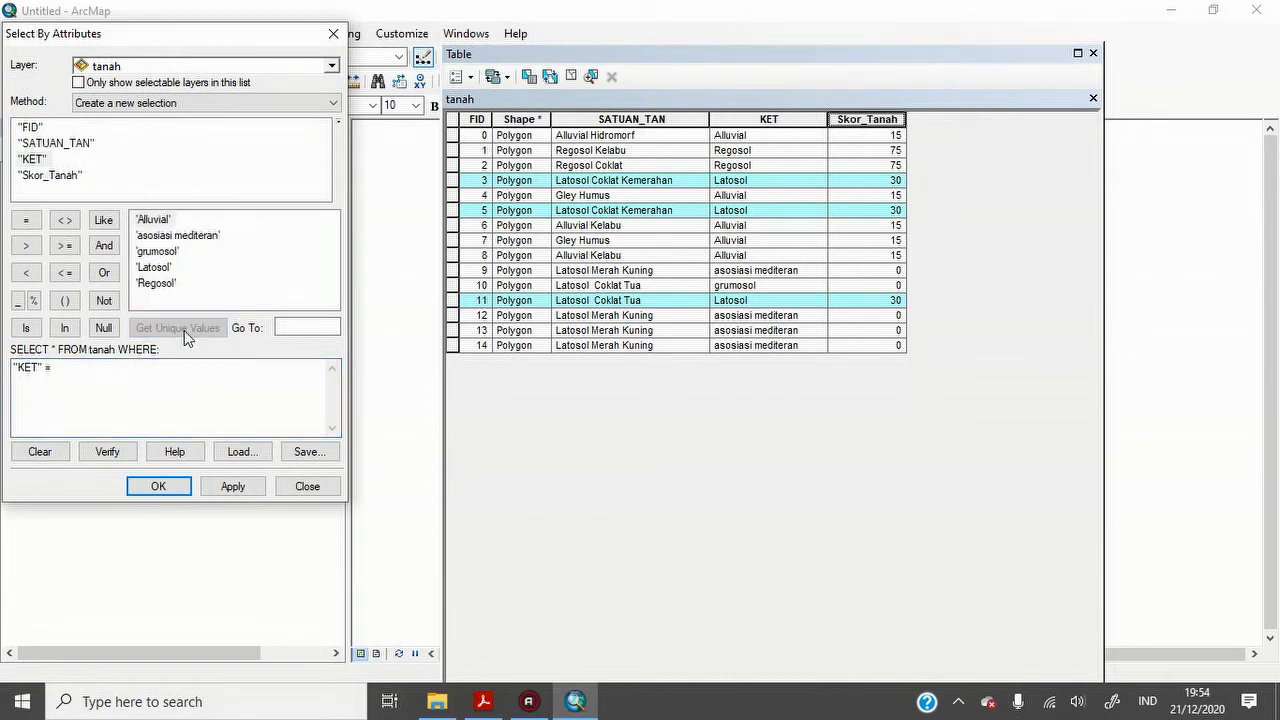
{"action": "left_click", "coordinate": [193, 236]}
{"action": "double_click", "coordinate": [193, 236]}
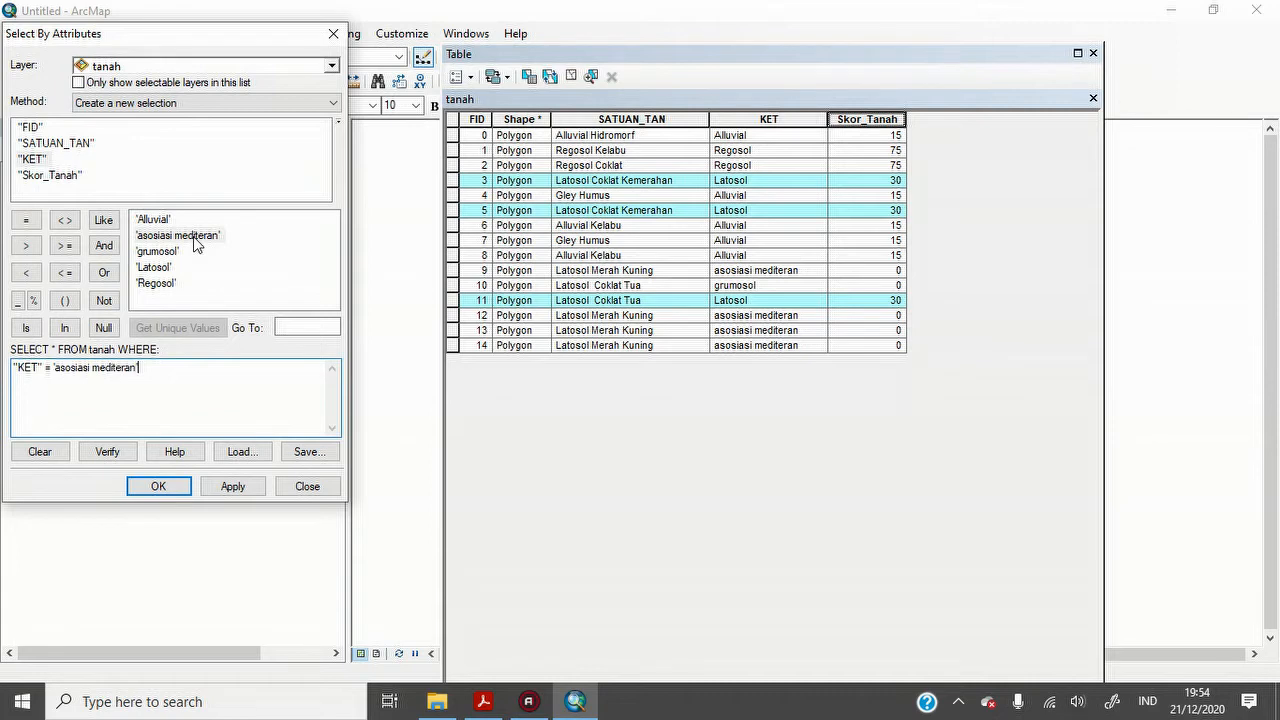
{"action": "left_click", "coordinate": [156, 485]}
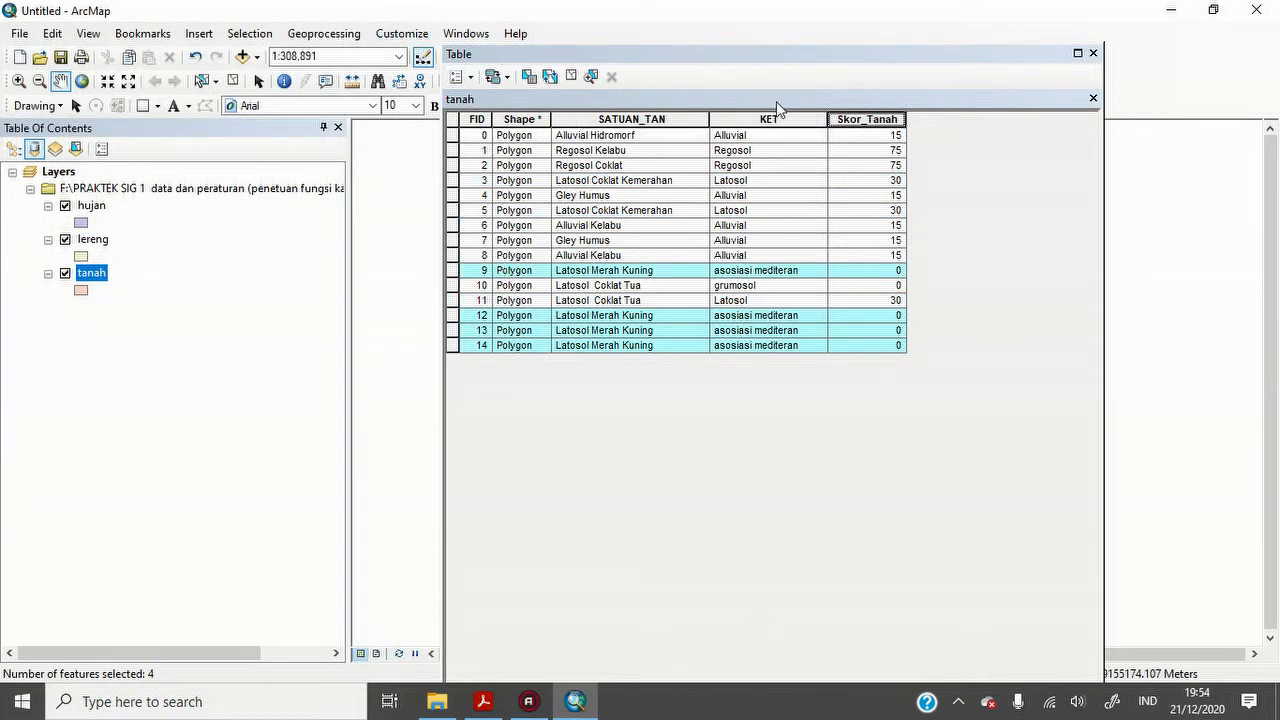
- Calculate Skor_Tanah as 45 for the selected asosiasi mediteran records in ArcMap, checking the mediteran score in the PDF
{"action": "right_click", "coordinate": [877, 114]}
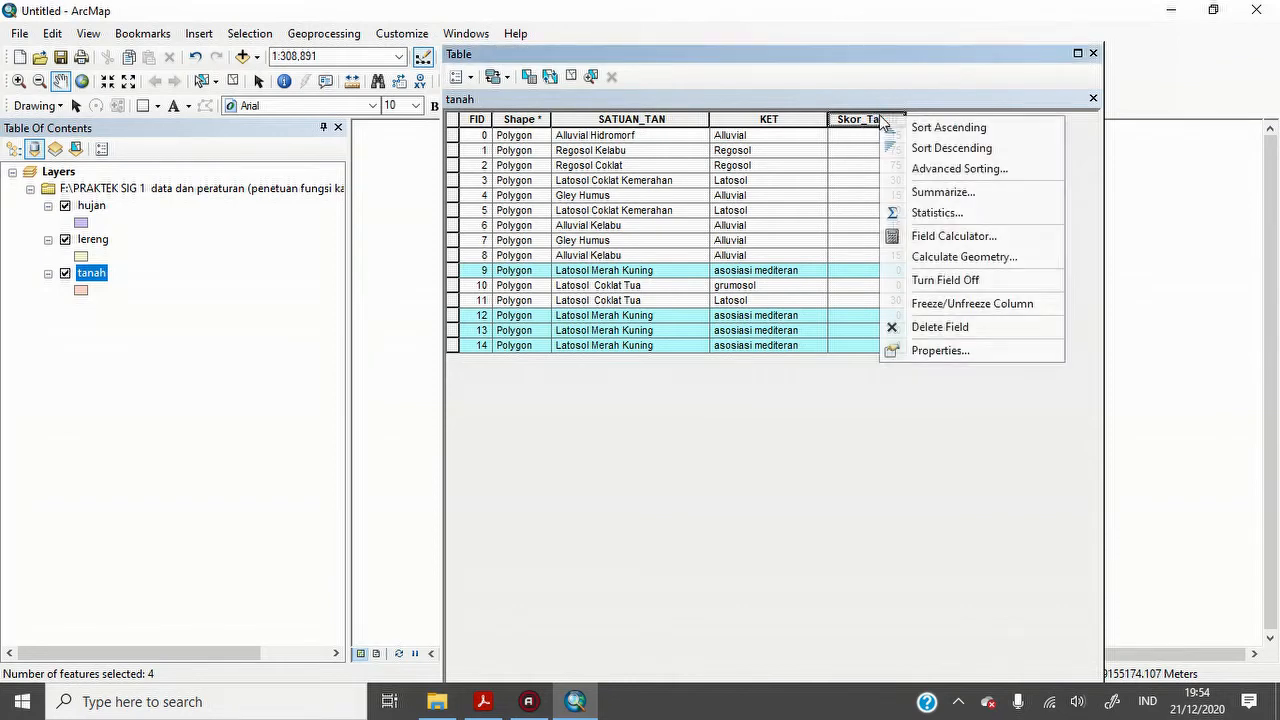
{"action": "left_click", "coordinate": [945, 240]}
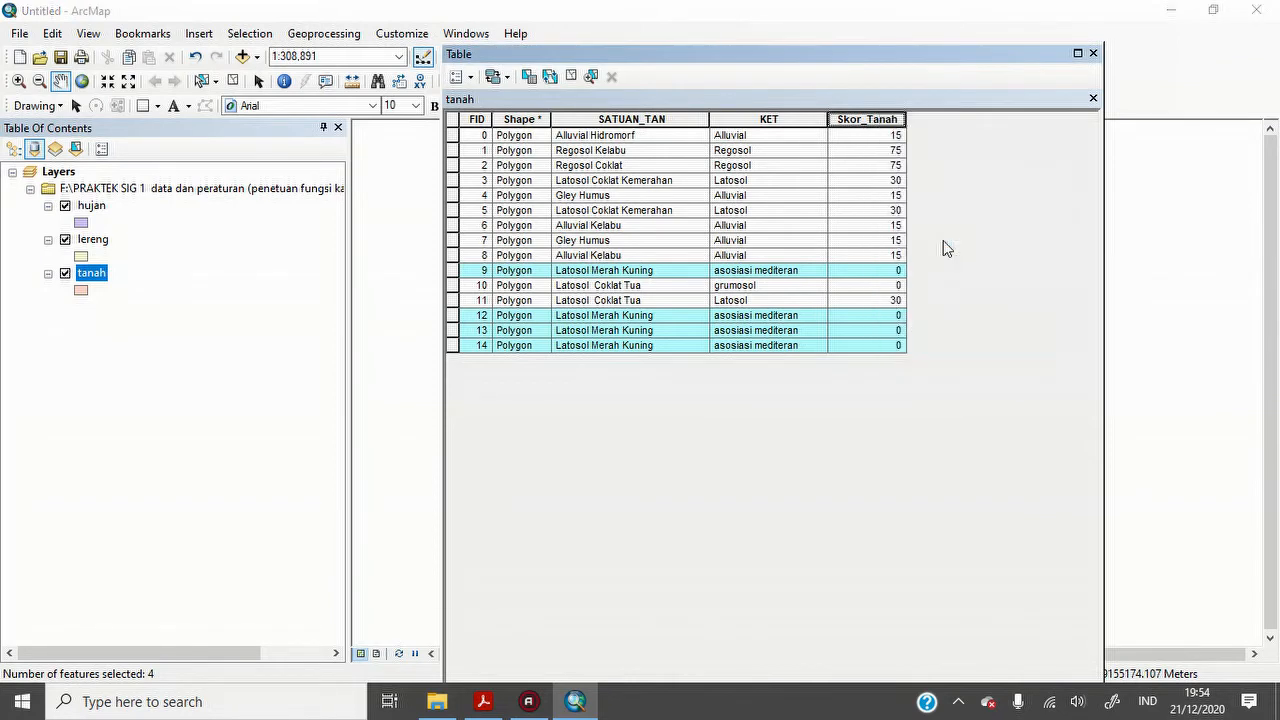
{"action": "left_click", "coordinate": [472, 373]}
{"action": "key", "text": "BackSpace"}
{"action": "key", "text": "BackSpace"}
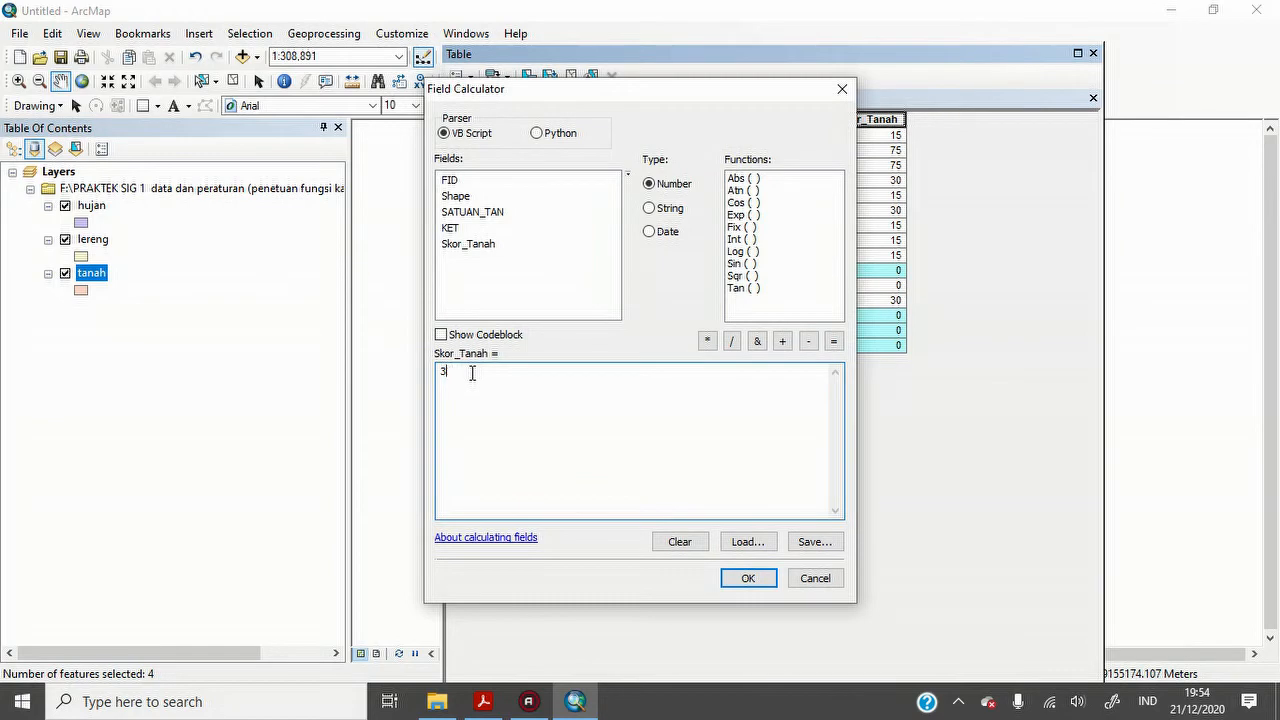
{"action": "left_click", "coordinate": [476, 707]}
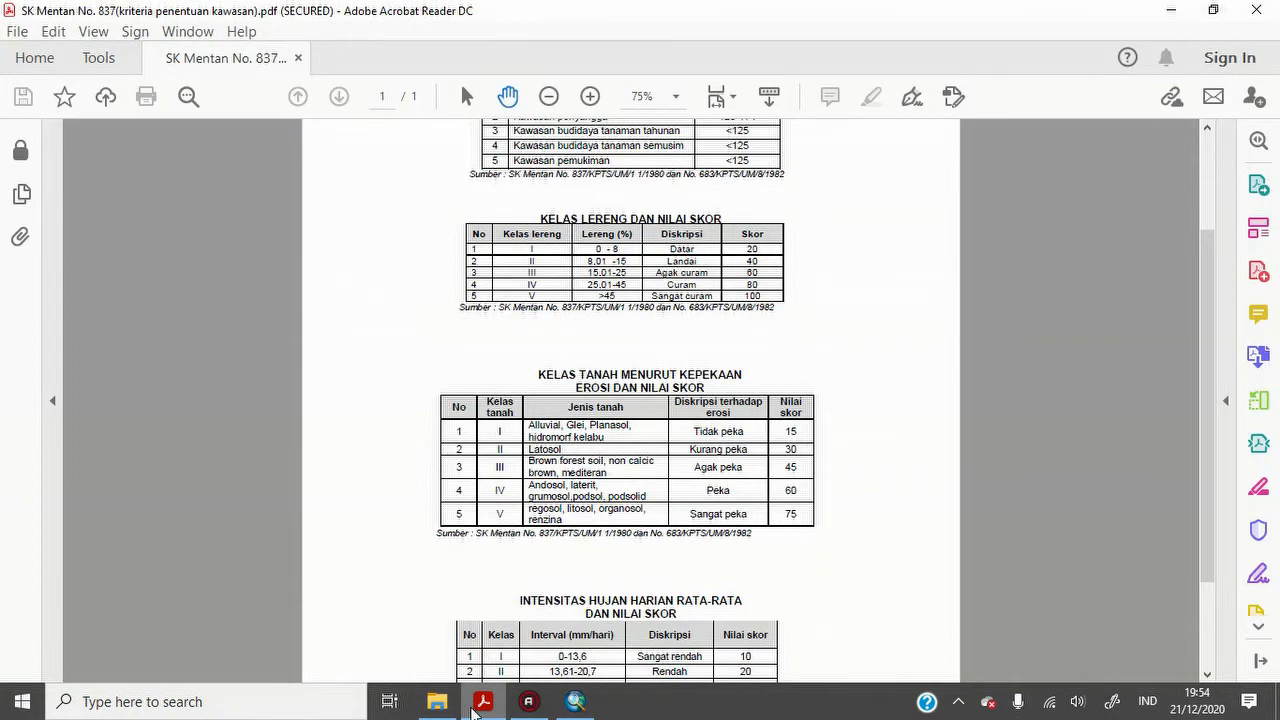
{"action": "left_click", "coordinate": [476, 707]}
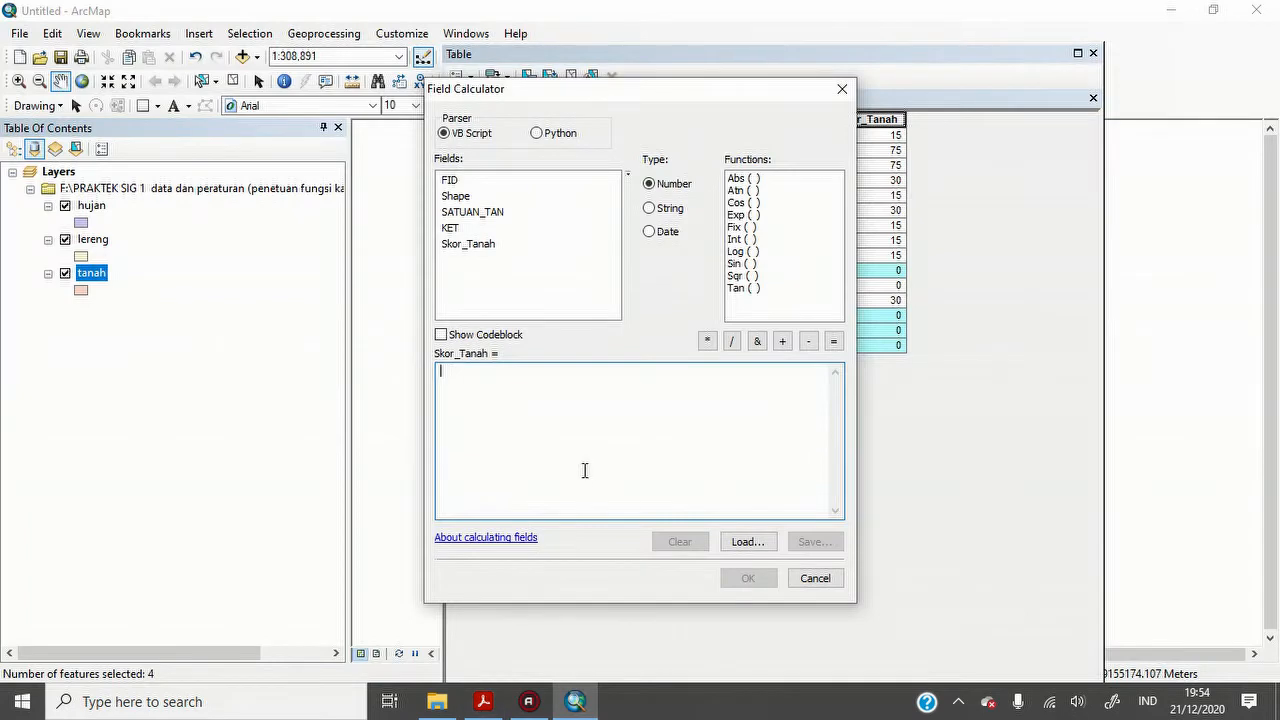
{"action": "type", "text": "45"}
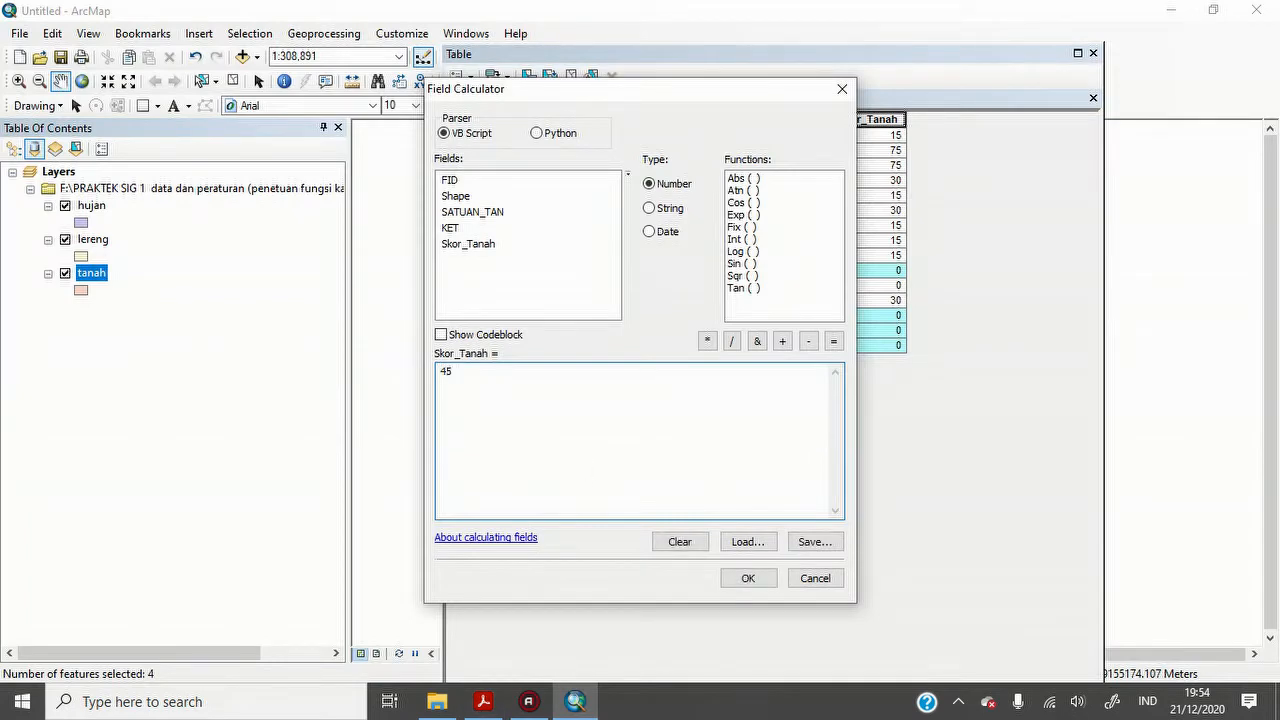
{"action": "left_click", "coordinate": [757, 578]}
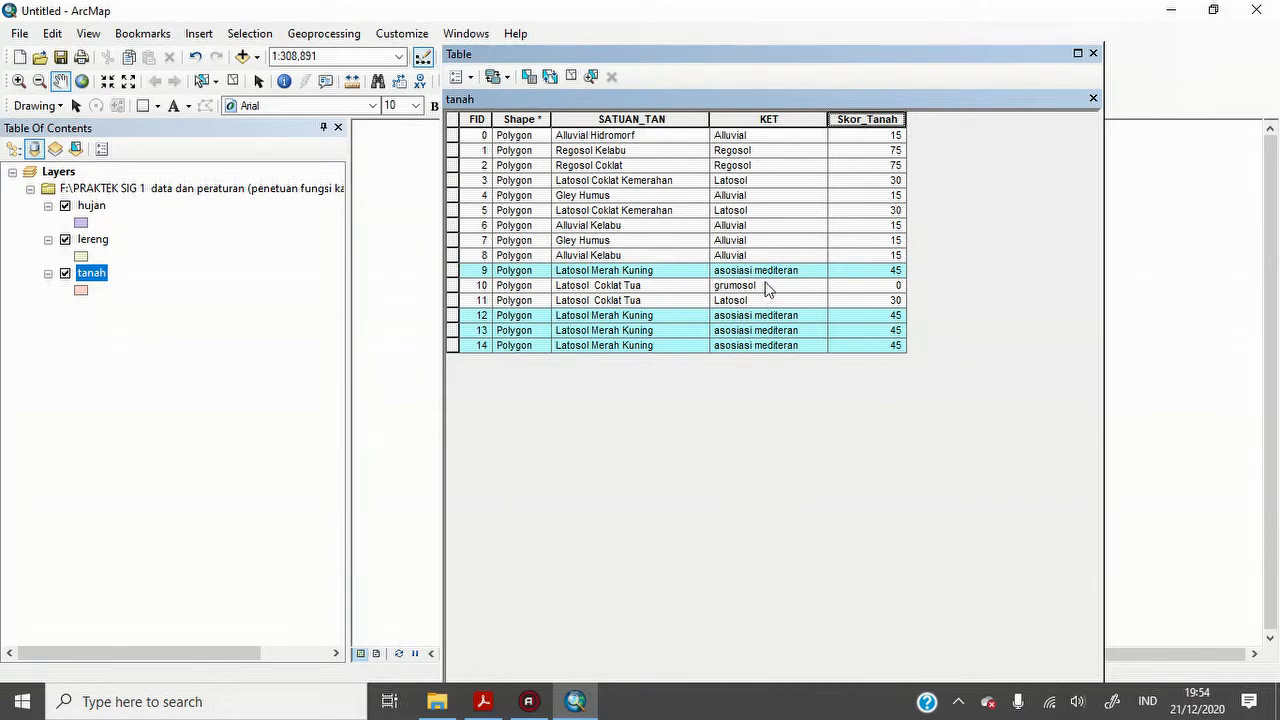
- Check the grumosol score in the SK Mentan PDF, and select the tanah records in ArcMap where KET = 'grumosol'
{"action": "left_click", "coordinate": [528, 705]}
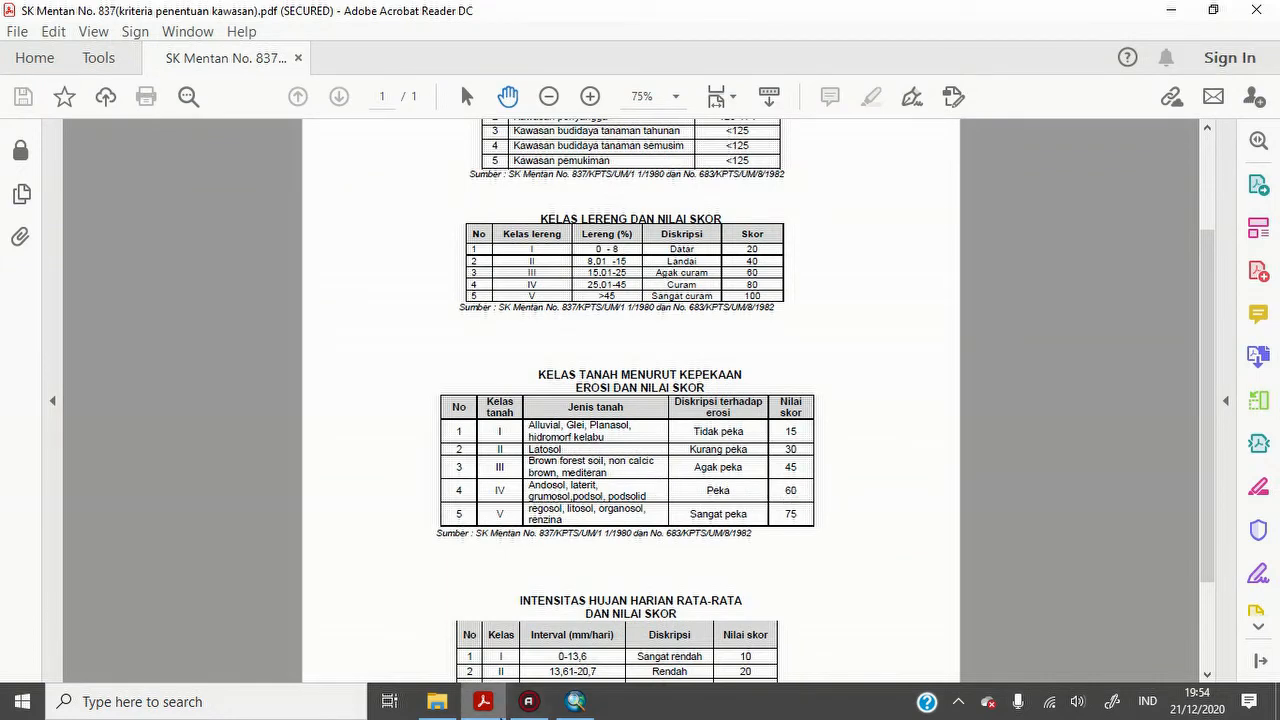
{"action": "left_click", "coordinate": [578, 702]}
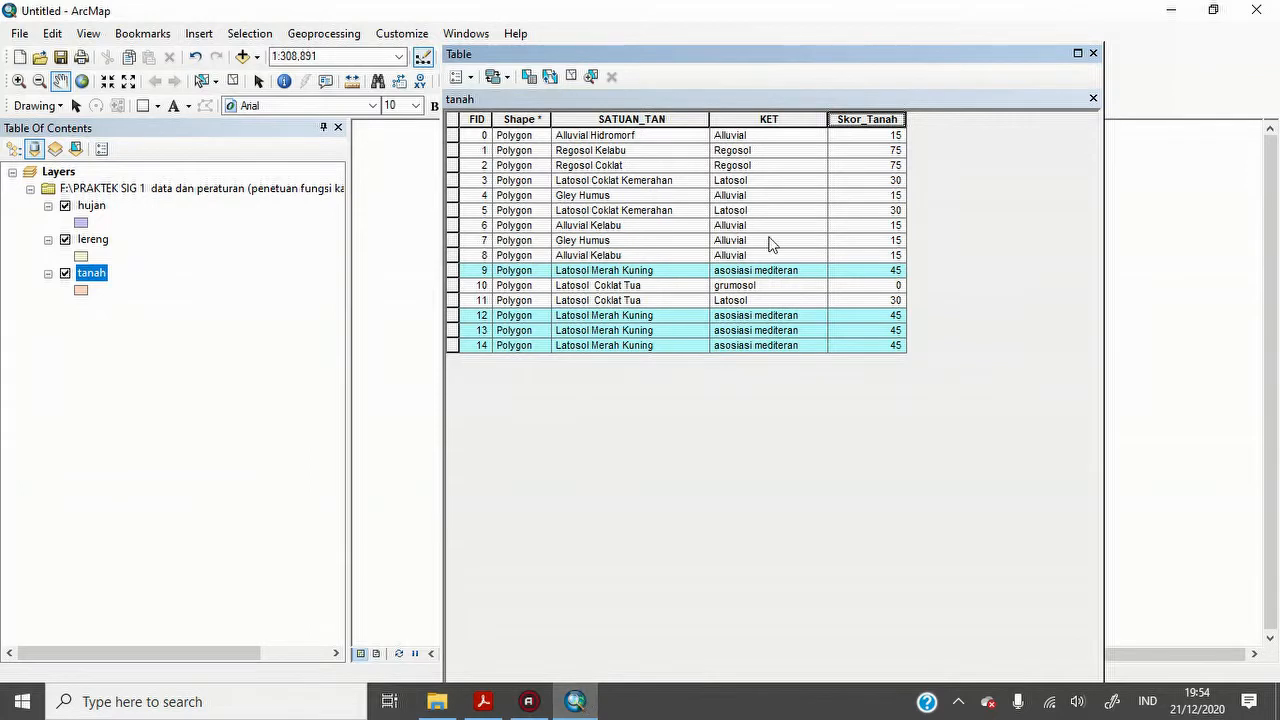
{"action": "left_click", "coordinate": [249, 33]}
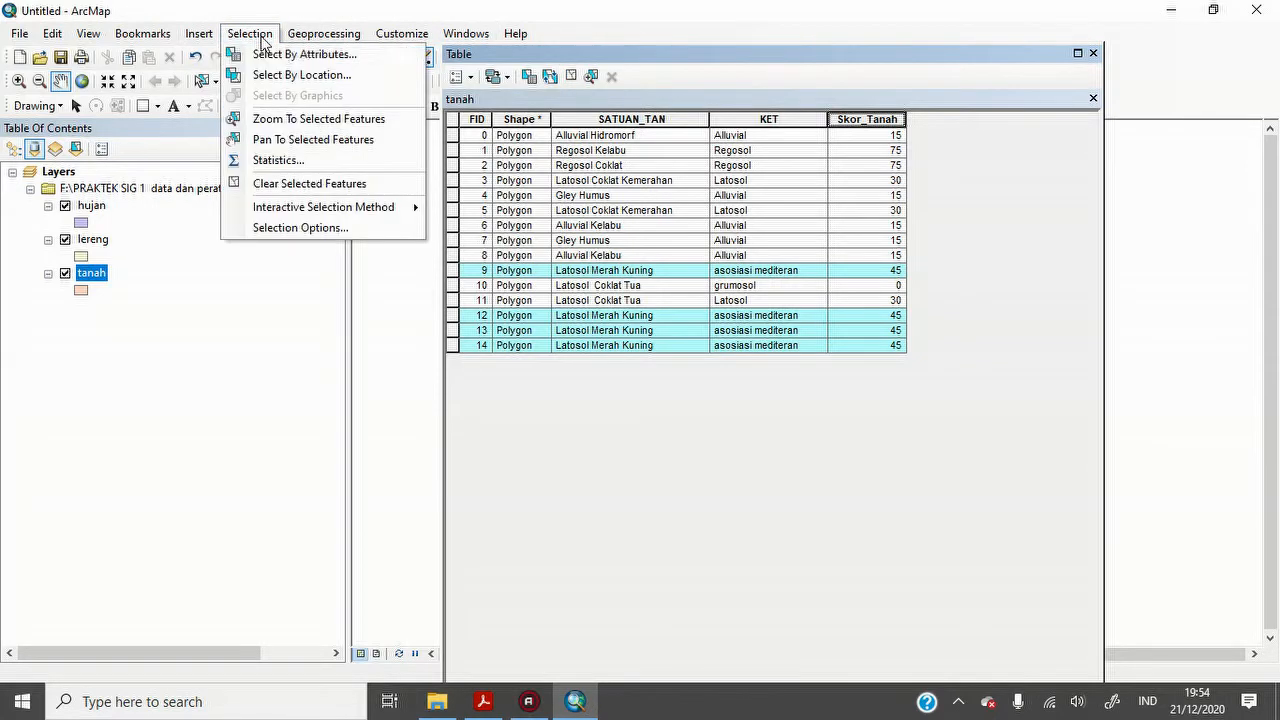
{"action": "left_click", "coordinate": [284, 52]}
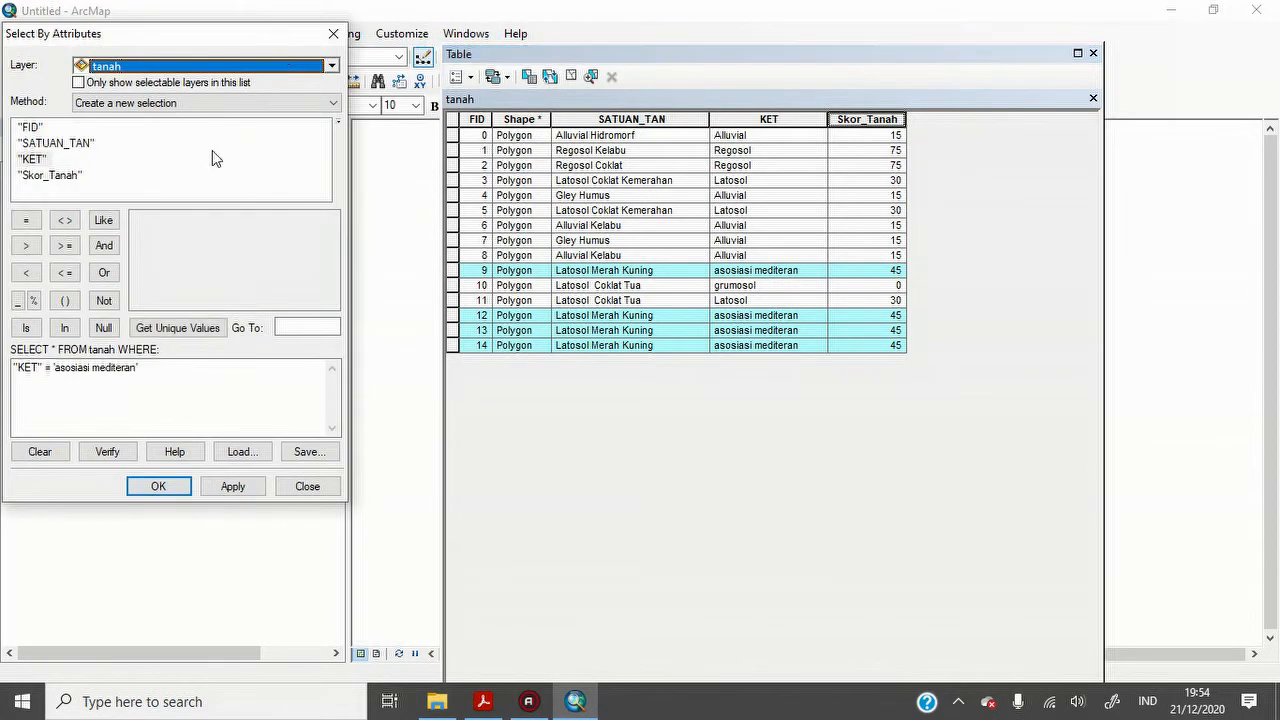
{"action": "left_click", "coordinate": [157, 366]}
{"action": "key", "text": "BackSpace"}
{"action": "key", "text": "BackSpace"}
{"action": "key", "text": "BackSpace"}
{"action": "key", "text": "BackSpace"}
{"action": "key", "text": "BackSpace"}
{"action": "key", "text": "BackSpace"}
{"action": "key", "text": "BackSpace"}
{"action": "key", "text": "BackSpace"}
{"action": "key", "text": "BackSpace"}
{"action": "key", "text": "BackSpace"}
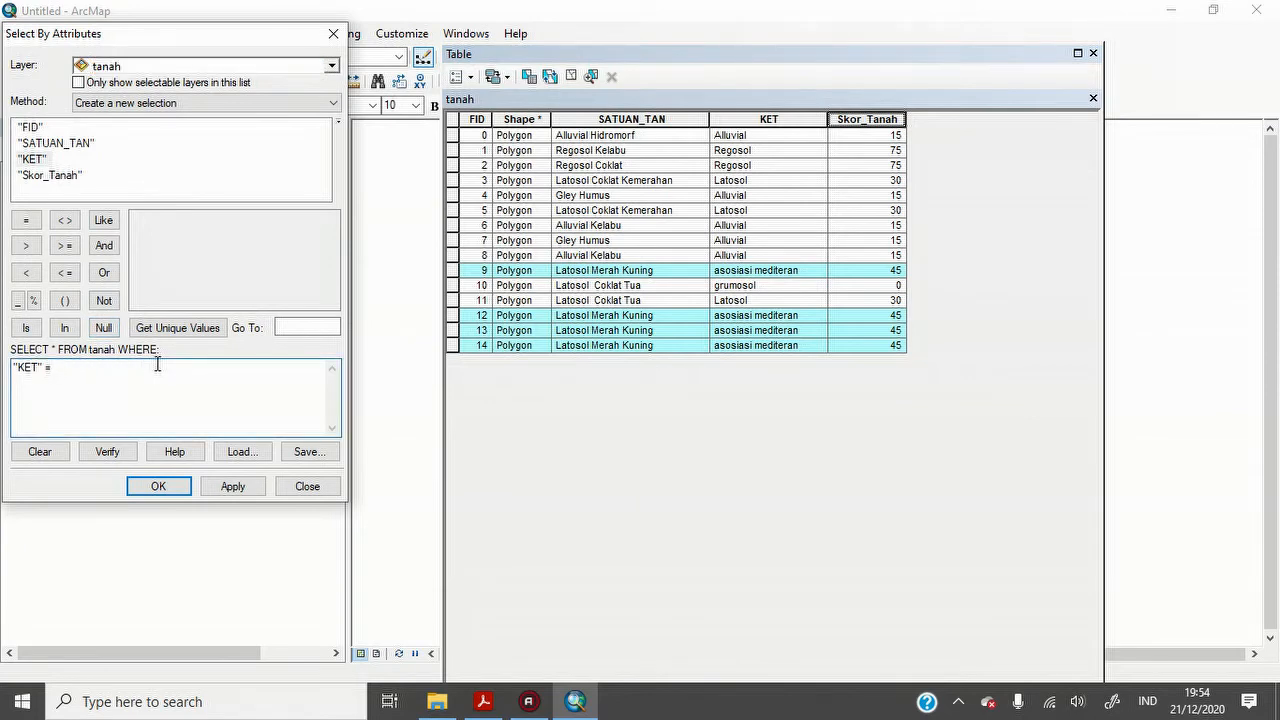
{"action": "left_click", "coordinate": [181, 329]}
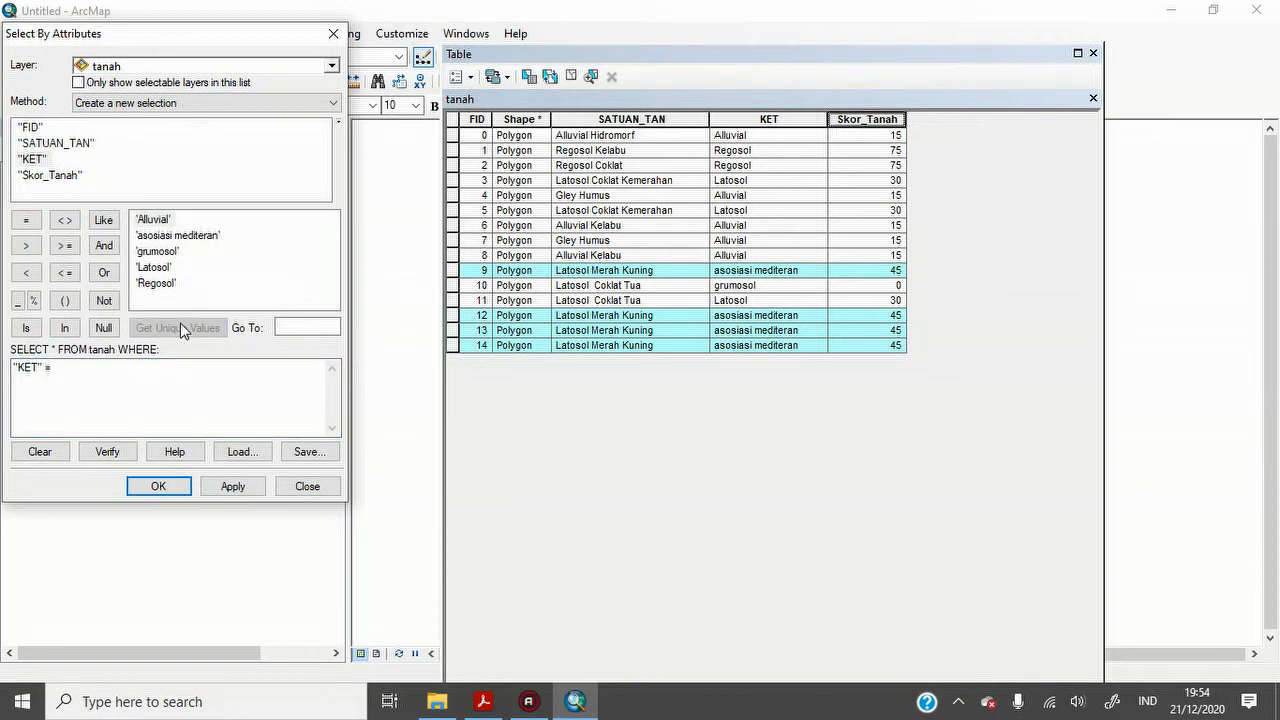
{"action": "double_click", "coordinate": [171, 253]}
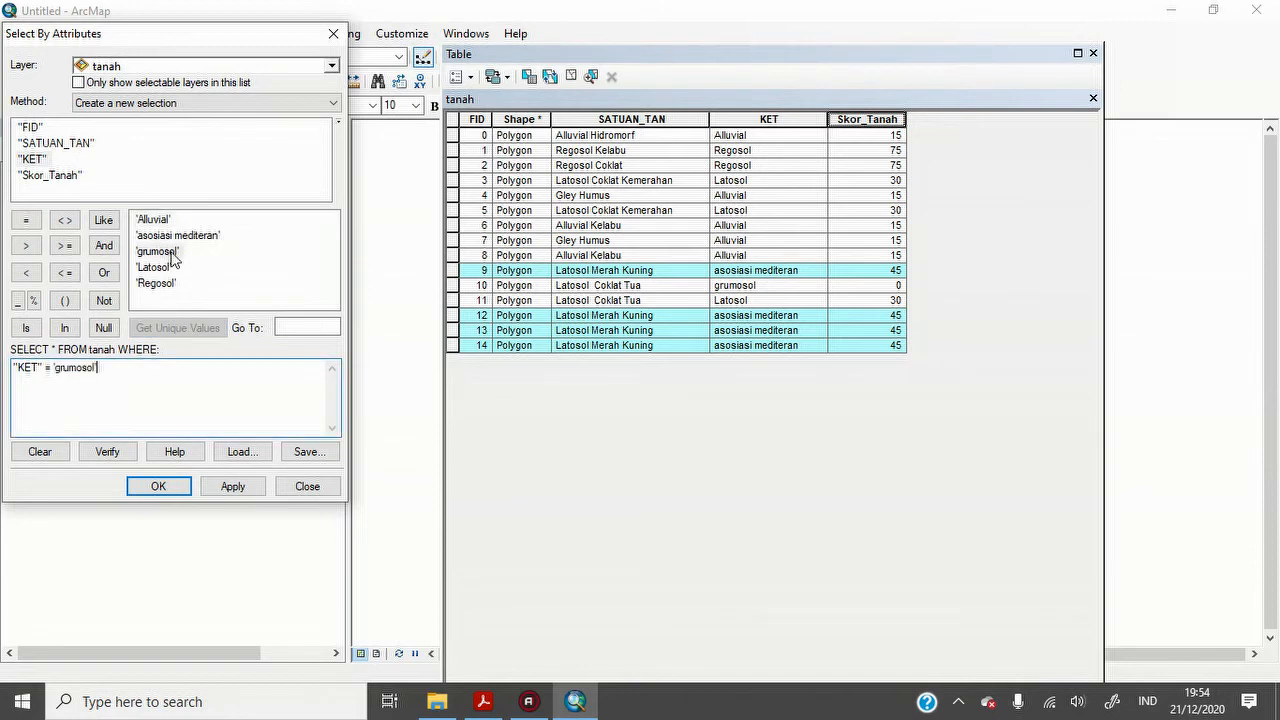
{"action": "left_click", "coordinate": [257, 492]}
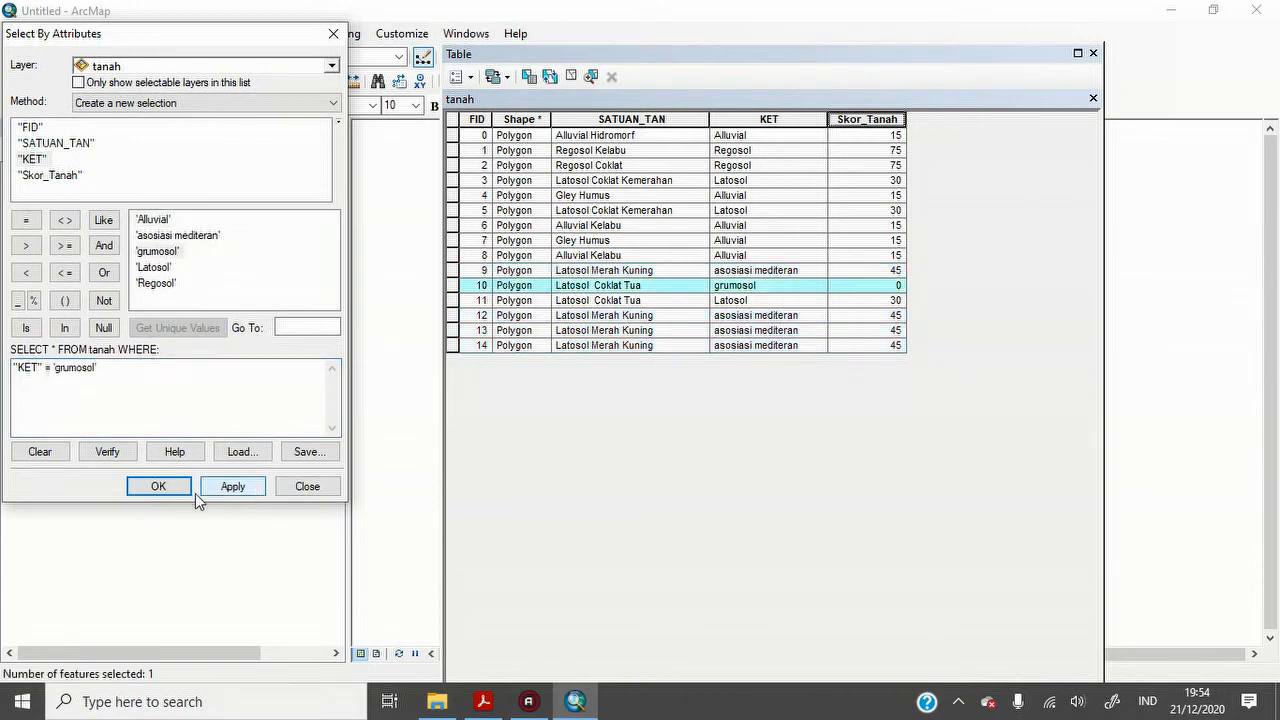
{"action": "left_click", "coordinate": [158, 486]}
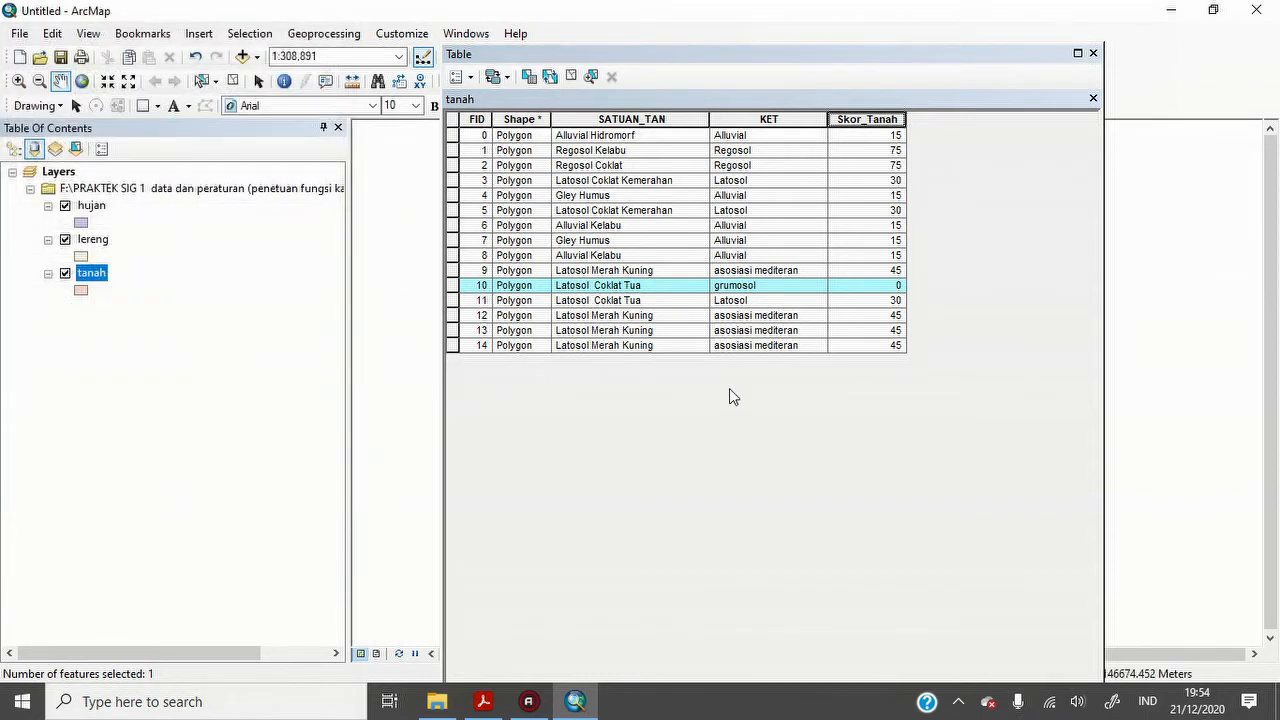
- Calculate Skor_Tanah as 60 for the selected grumosol record with the Field Calculator
{"action": "right_click", "coordinate": [858, 117]}
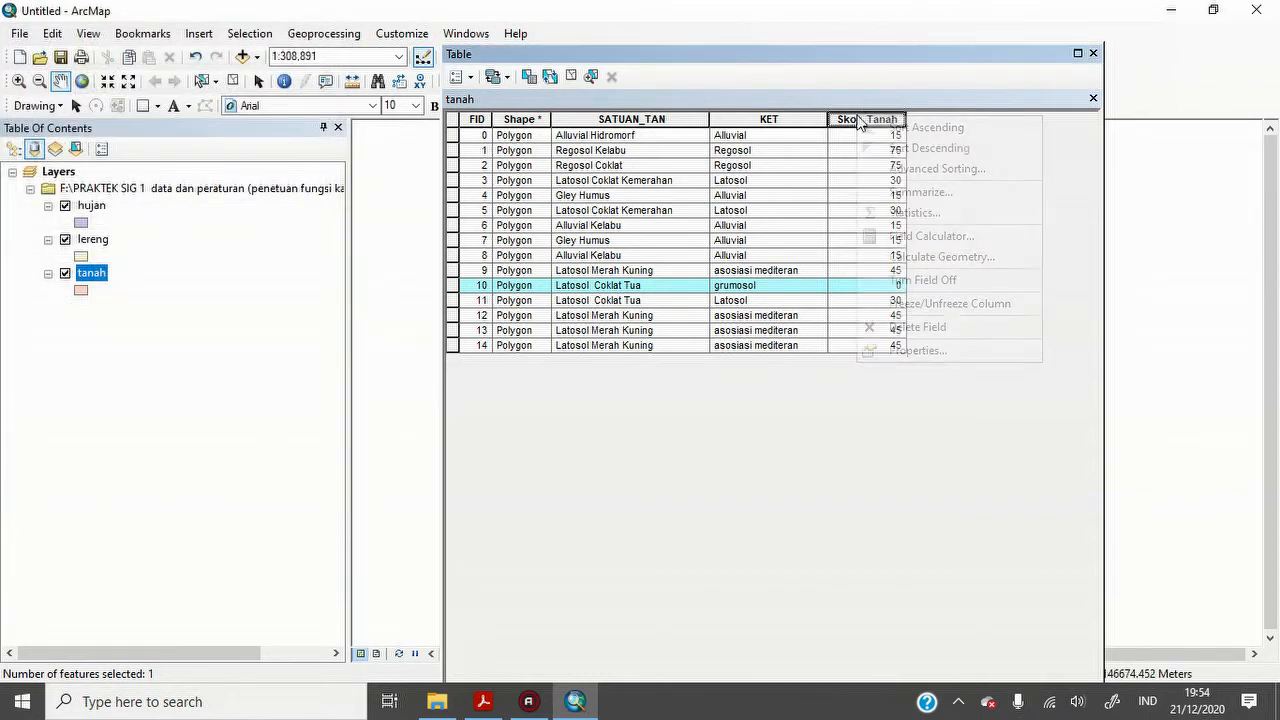
{"action": "left_click", "coordinate": [928, 236]}
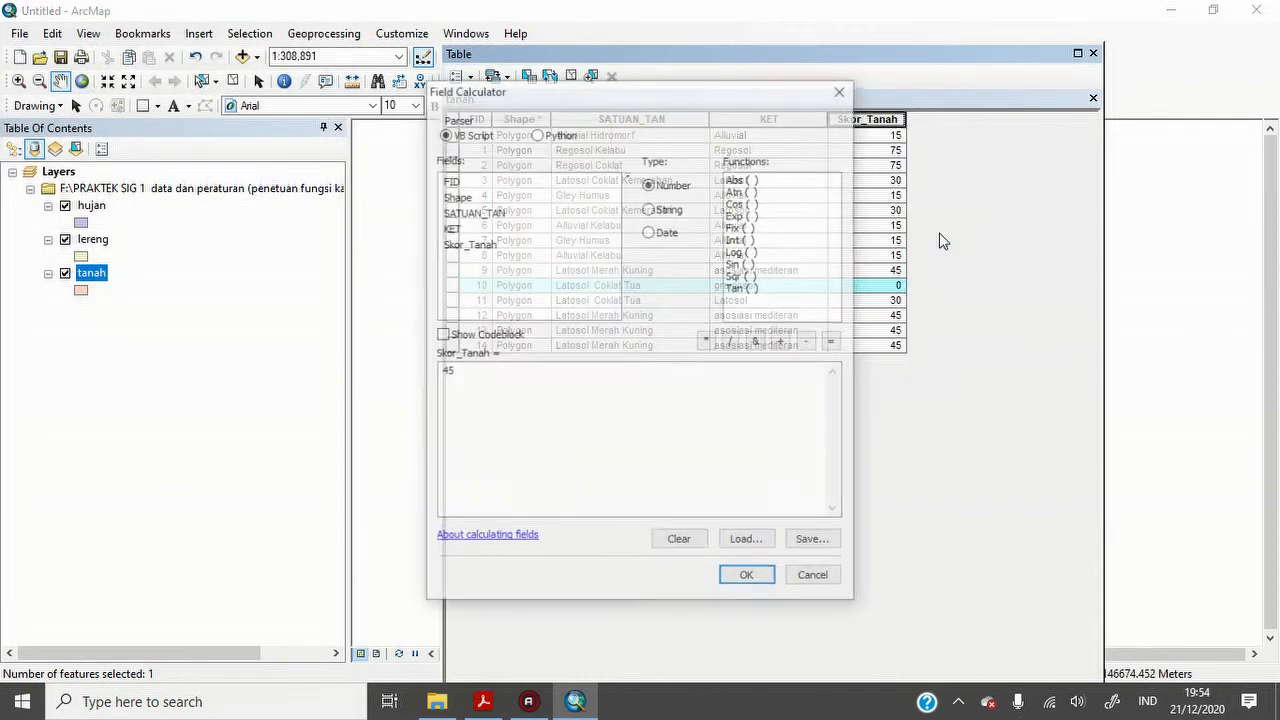
{"action": "left_click", "coordinate": [517, 376]}
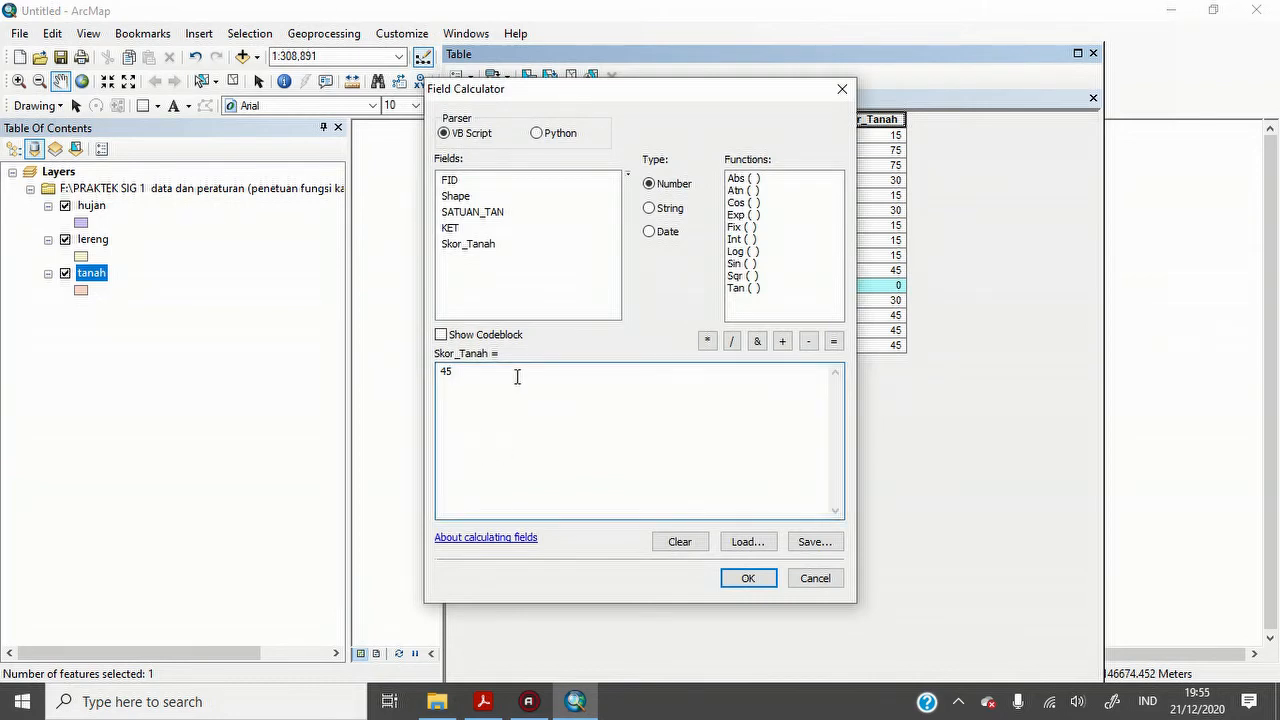
{"action": "key", "text": "BackSpace"}
{"action": "key", "text": "BackSpace"}
{"action": "type", "text": "60"}
{"action": "left_click", "coordinate": [757, 581]}
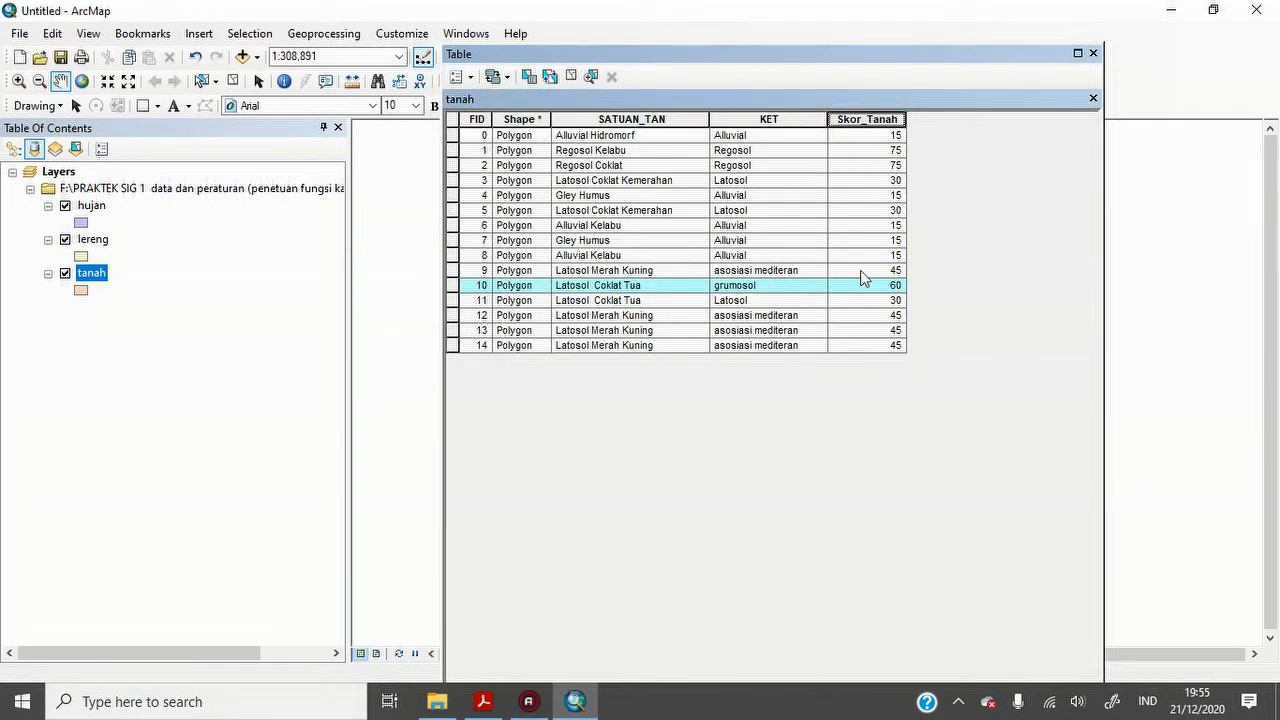
- Close the tanah attribute table and clear the selected features on the map
{"action": "left_click", "coordinate": [89, 208]}
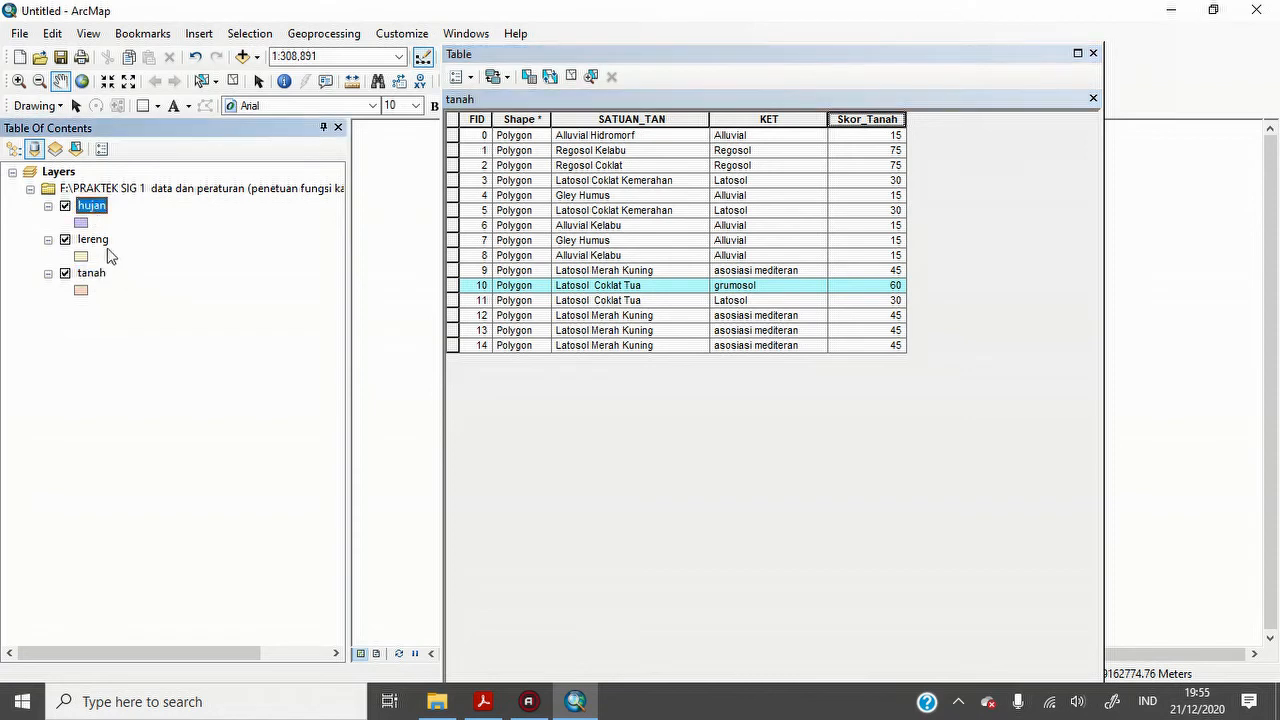
{"action": "left_click", "coordinate": [106, 245]}
{"action": "left_click", "coordinate": [94, 275]}
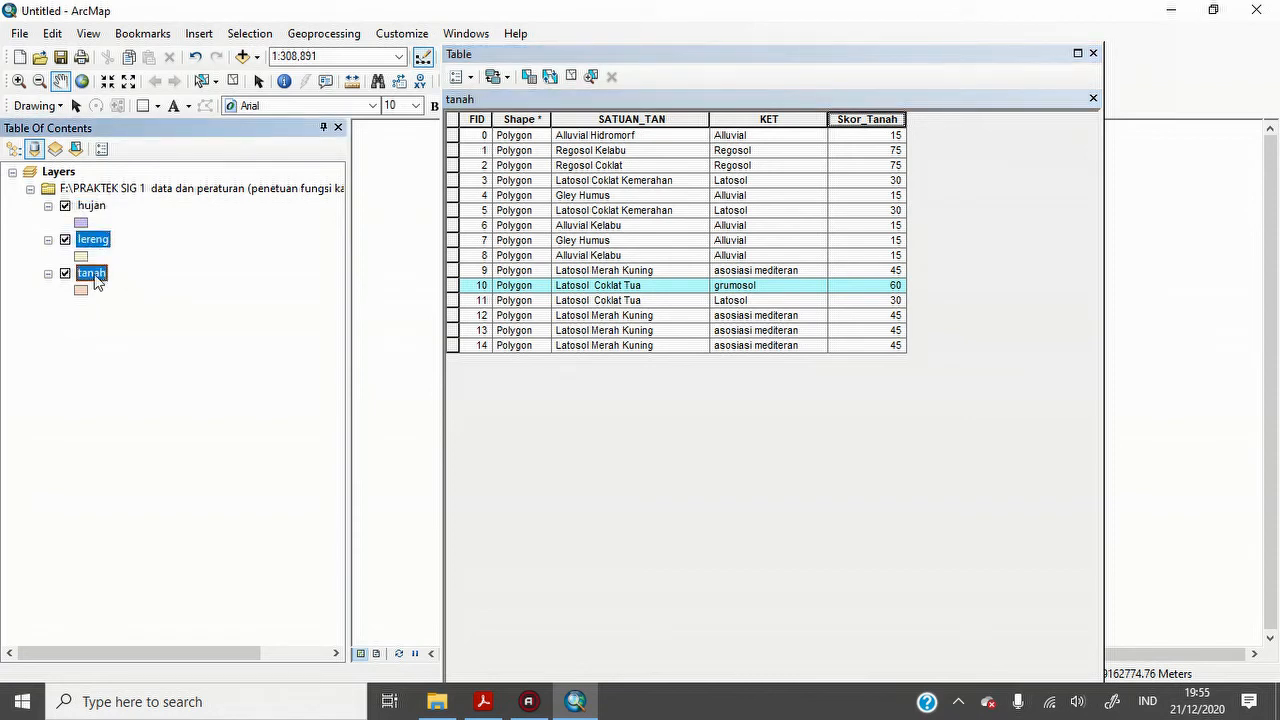
{"action": "left_click", "coordinate": [1093, 53]}
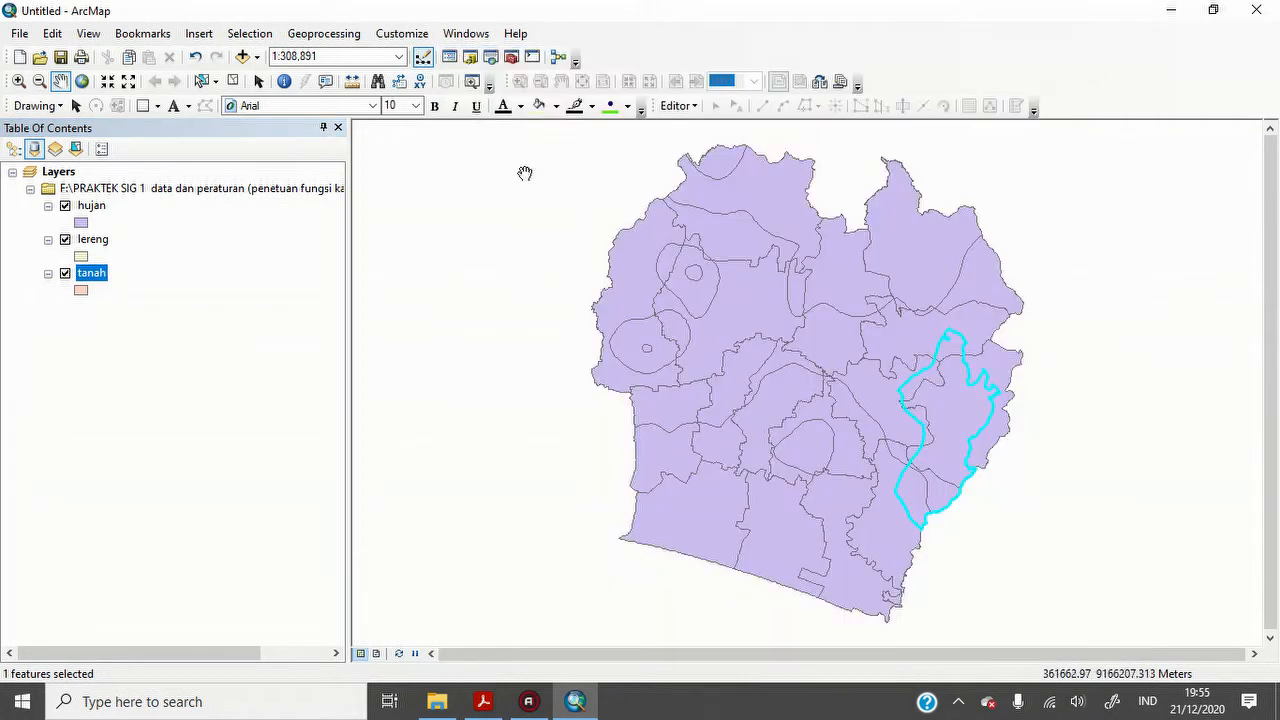
{"action": "left_click", "coordinate": [252, 36]}
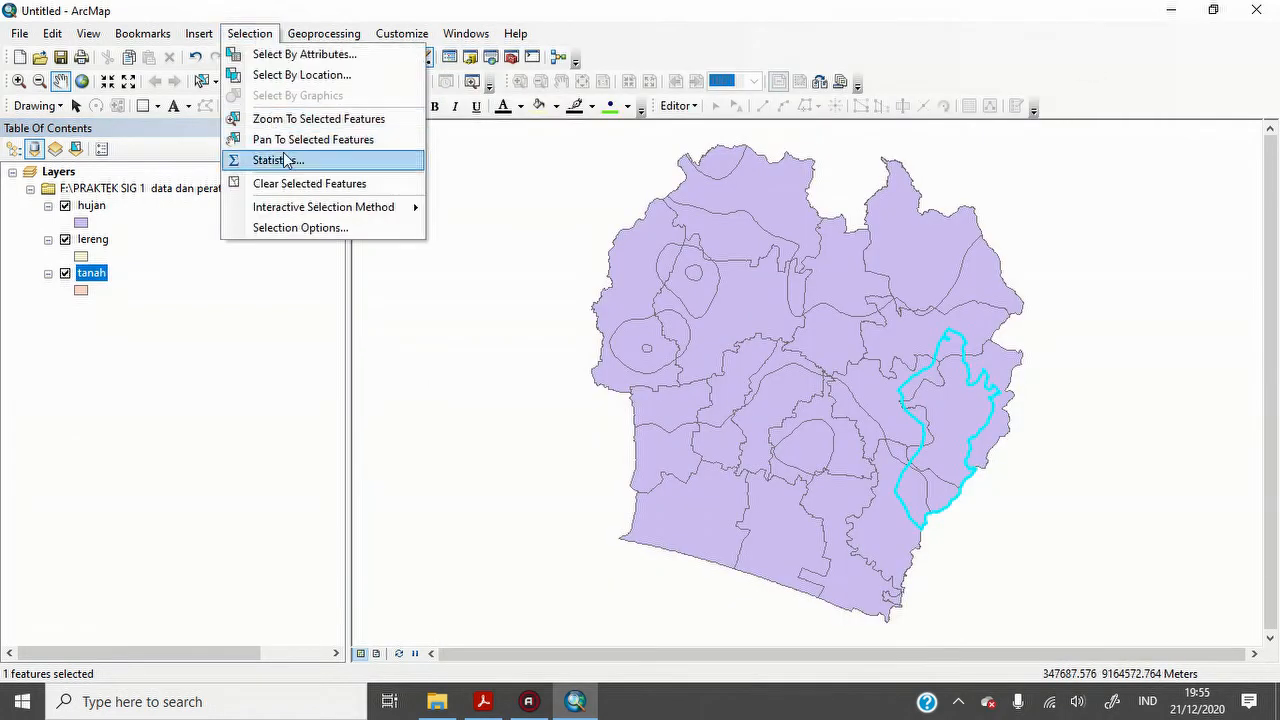
{"action": "left_click", "coordinate": [280, 186]}
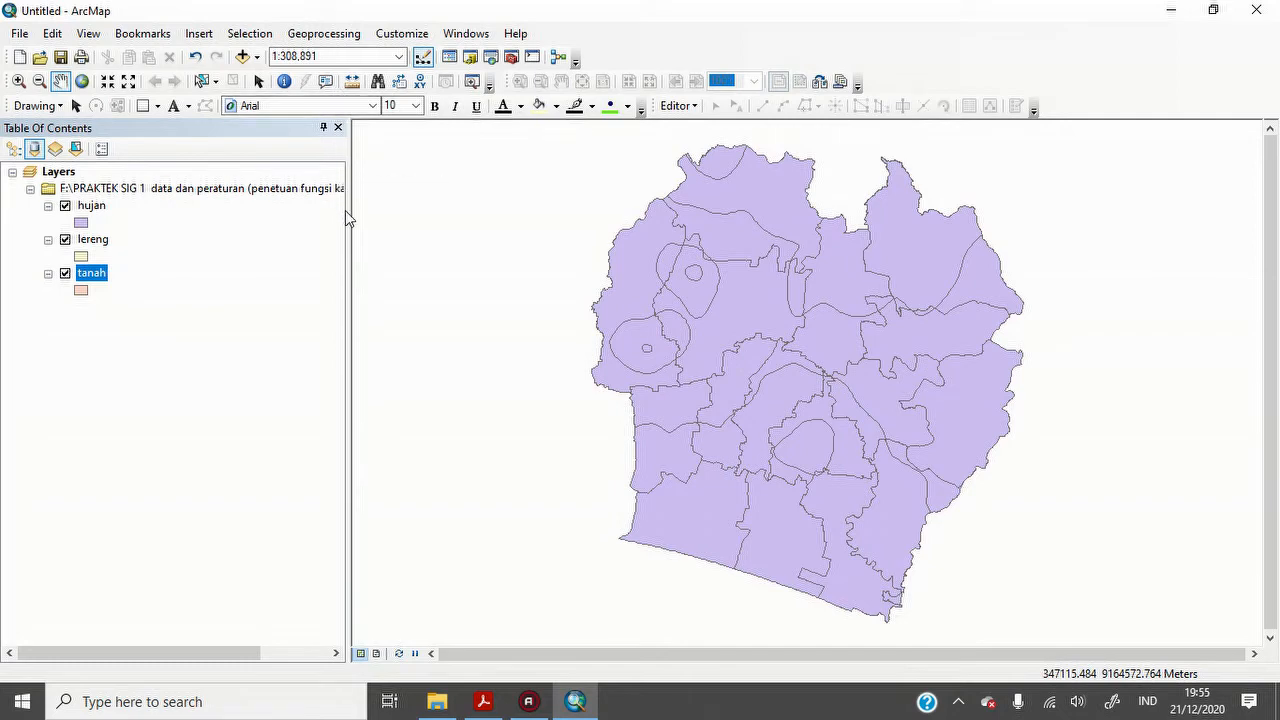
- Run Union on the hujan, lereng and tanah layers, keeping the default output hujan_Union and joining ALL attributes
{"action": "left_click", "coordinate": [351, 39]}
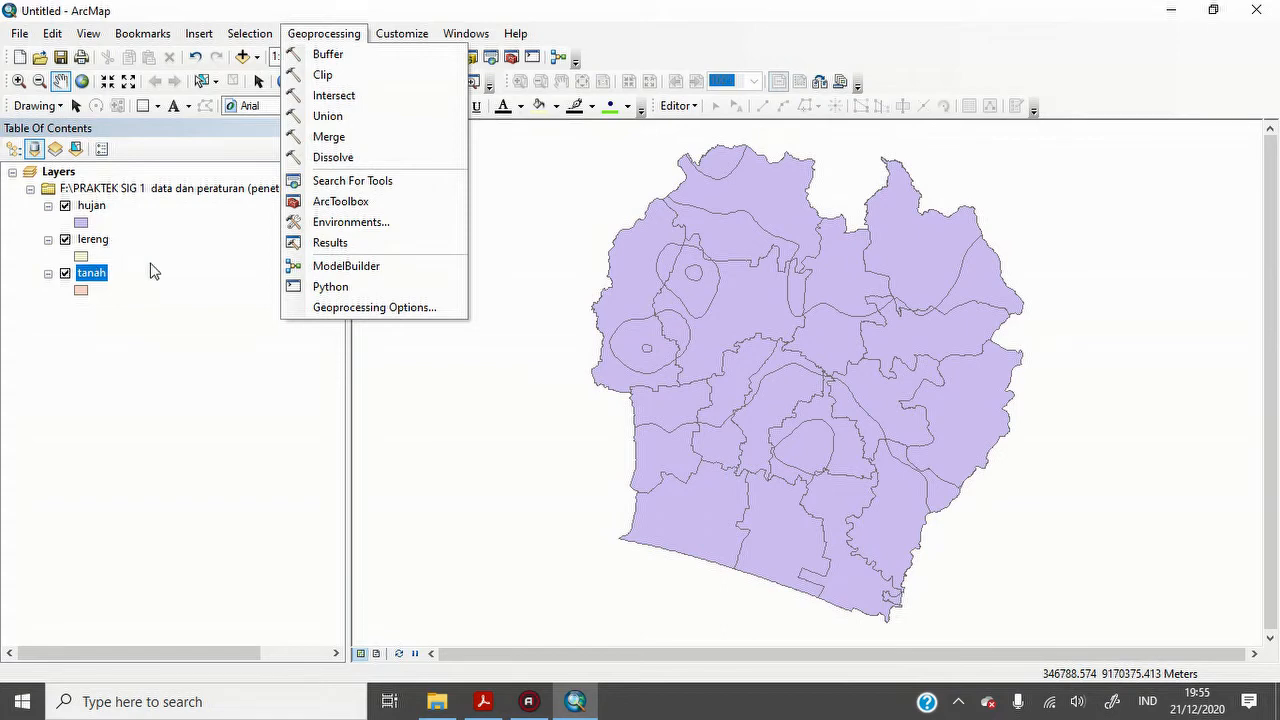
{"action": "left_click", "coordinate": [313, 42]}
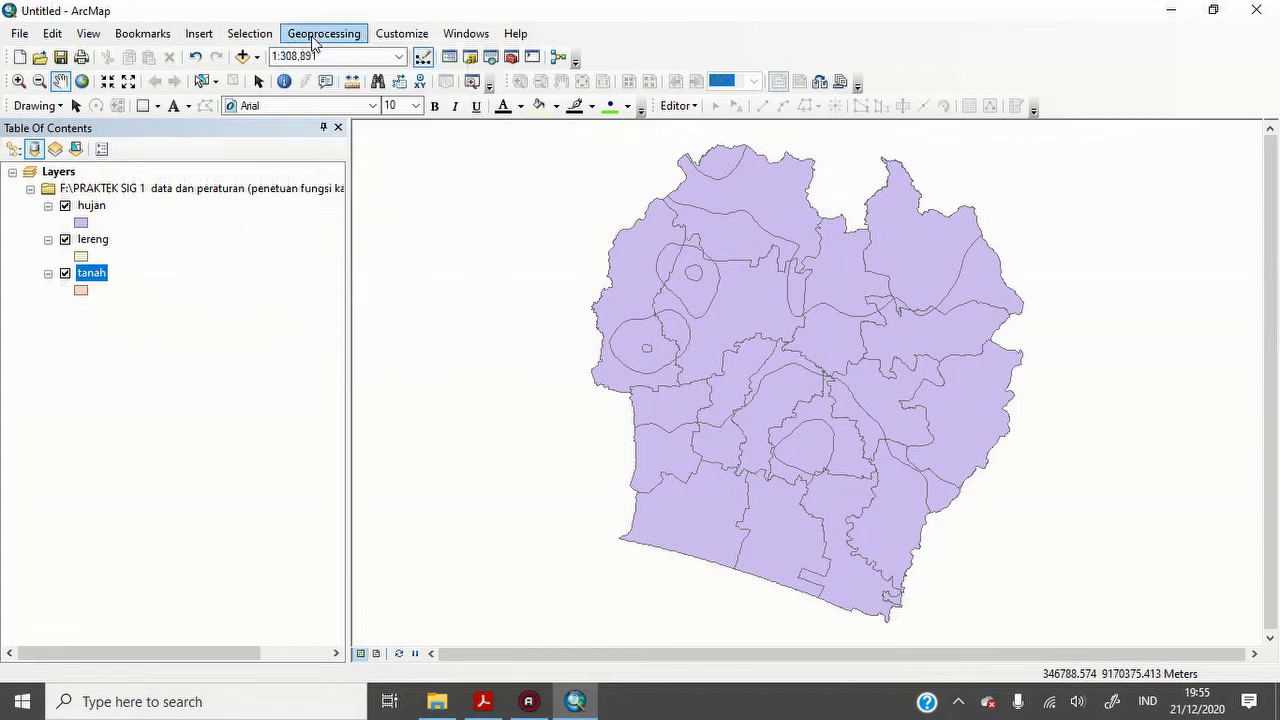
{"action": "left_click", "coordinate": [313, 38]}
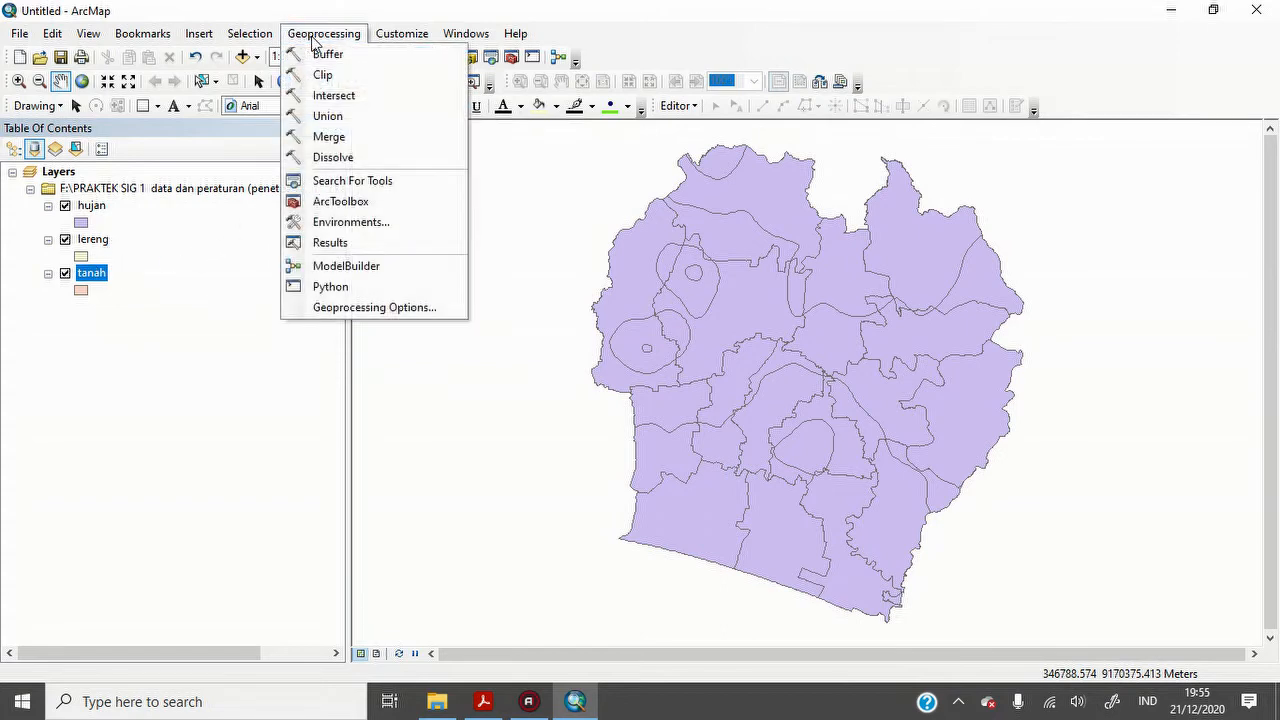
{"action": "left_click", "coordinate": [354, 118]}
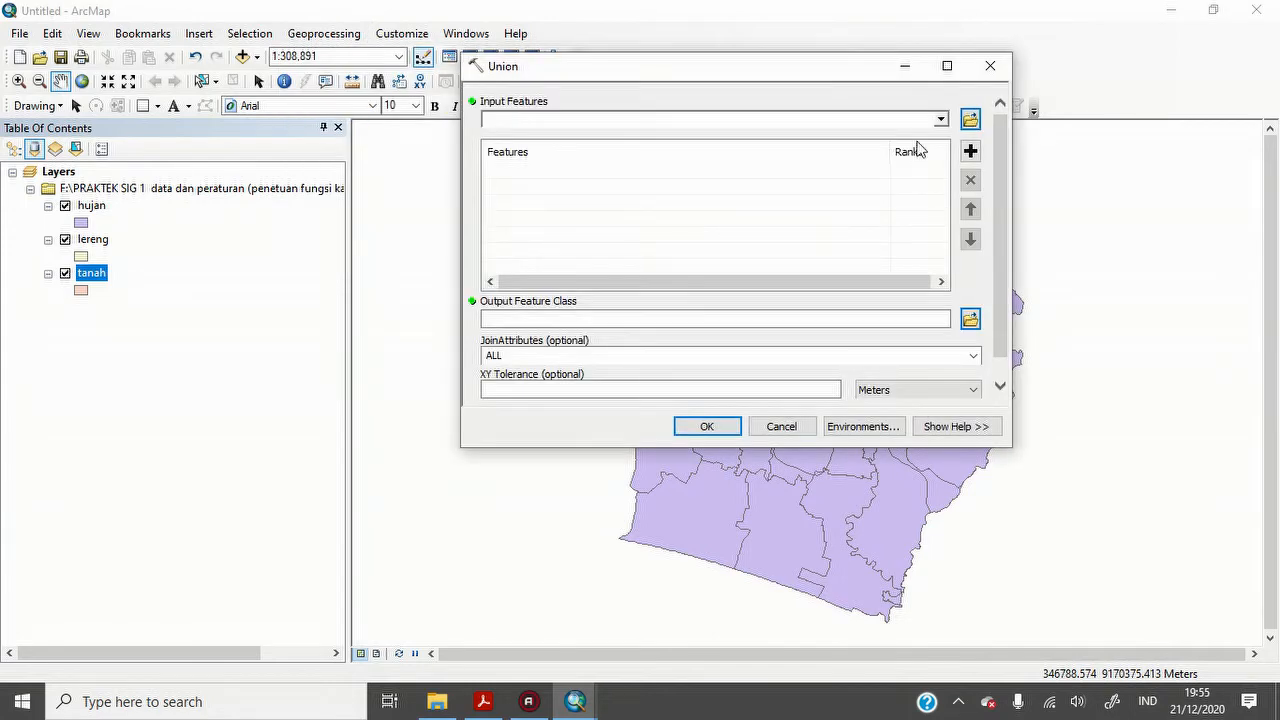
{"action": "left_click", "coordinate": [940, 119]}
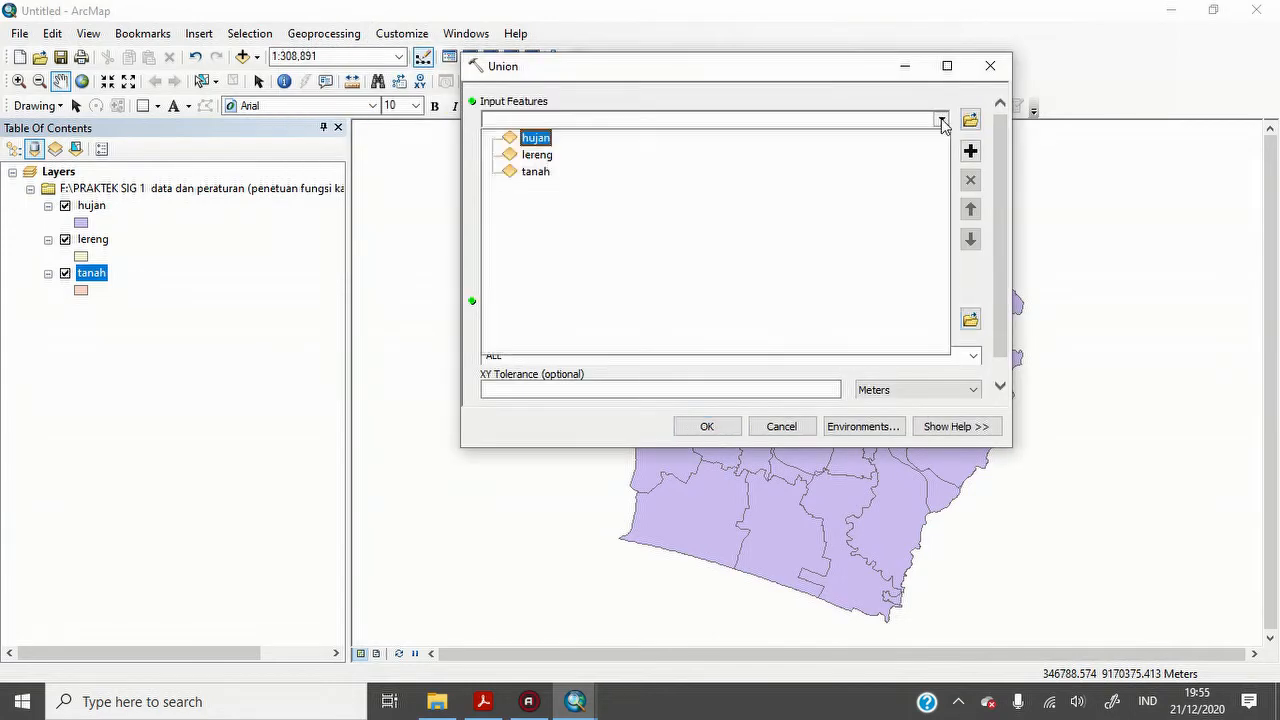
{"action": "left_click", "coordinate": [534, 138]}
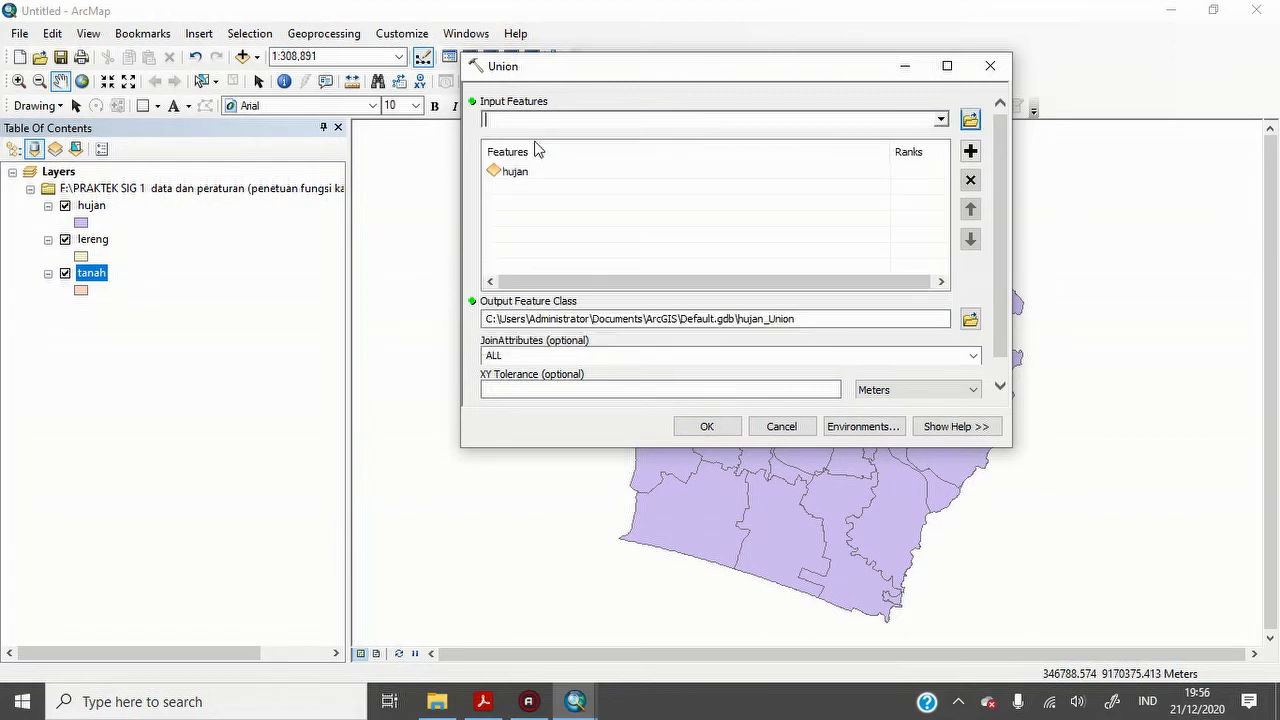
{"action": "left_click", "coordinate": [940, 119]}
{"action": "left_click", "coordinate": [551, 160]}
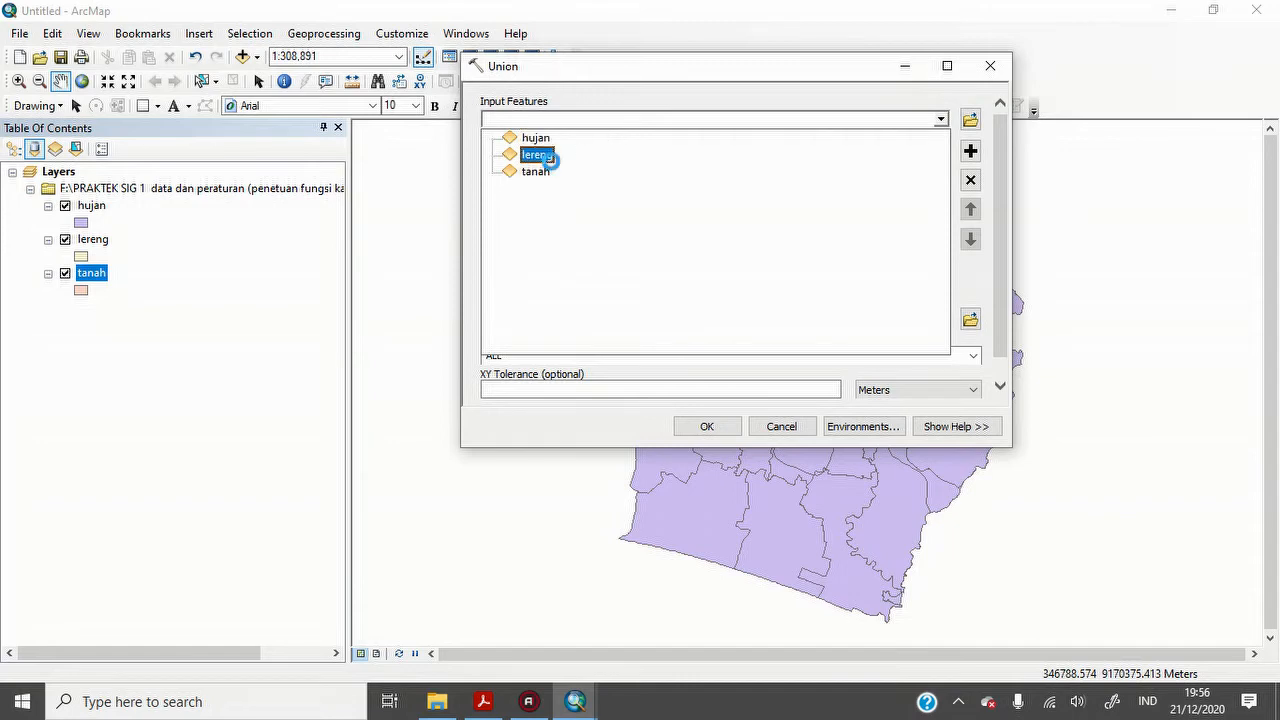
{"action": "left_click", "coordinate": [941, 120]}
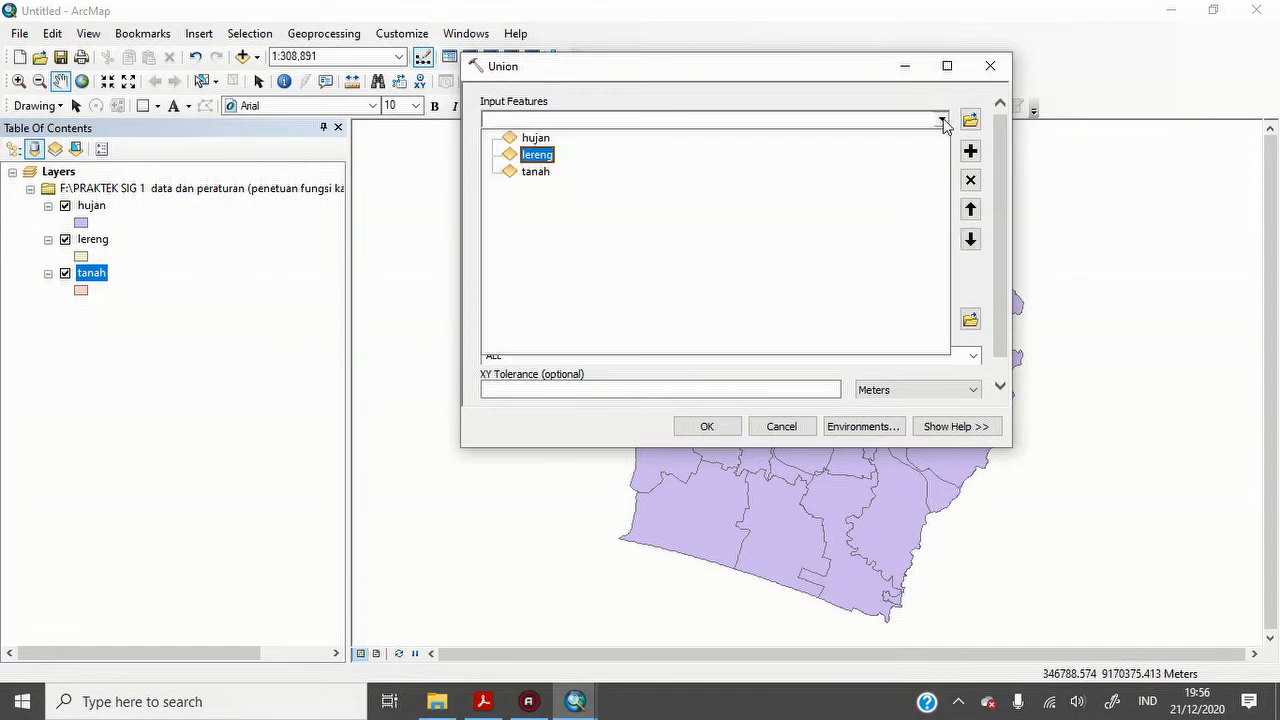
{"action": "left_click", "coordinate": [556, 174]}
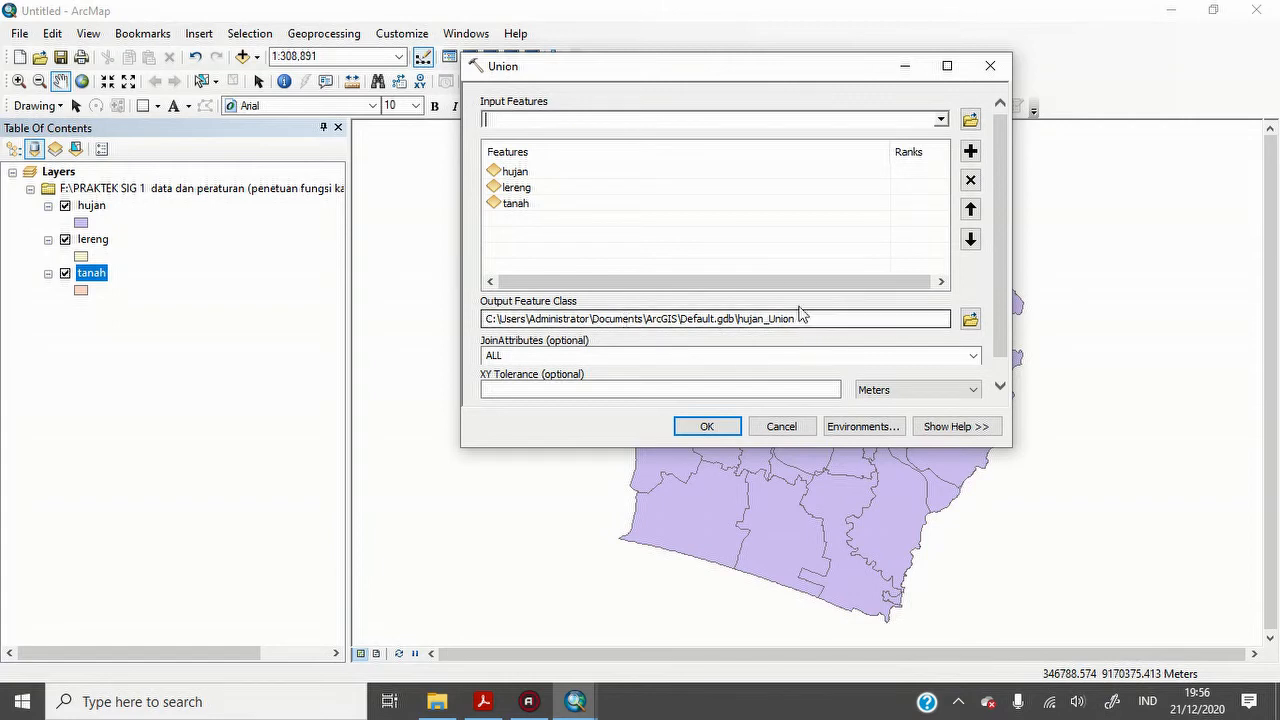
{"action": "left_click", "coordinate": [718, 424]}
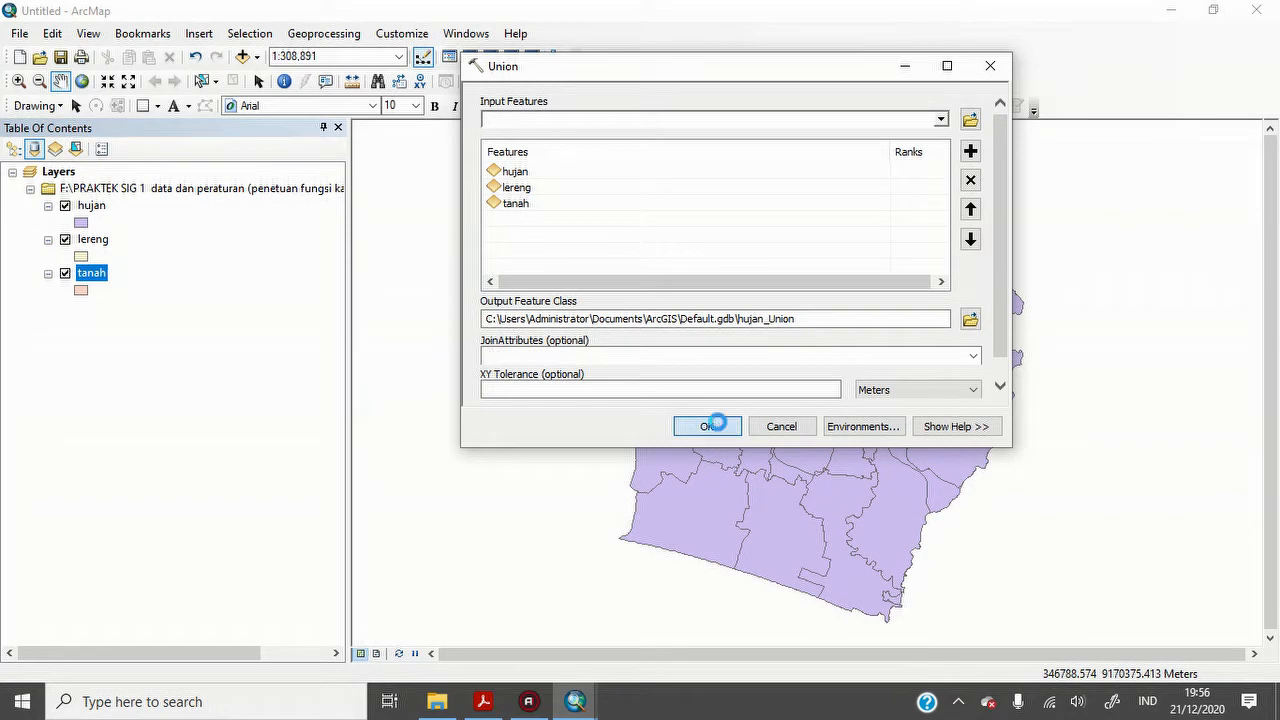
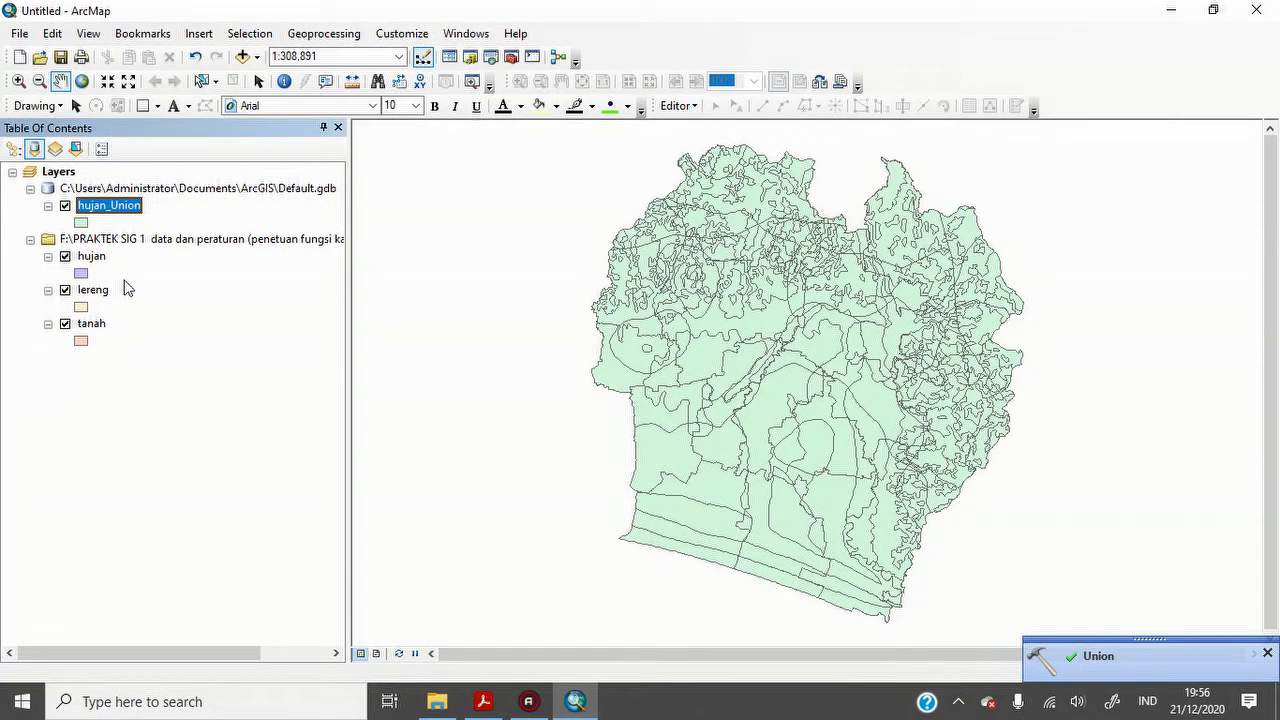
{"action": "left_click", "coordinate": [1267, 653]}
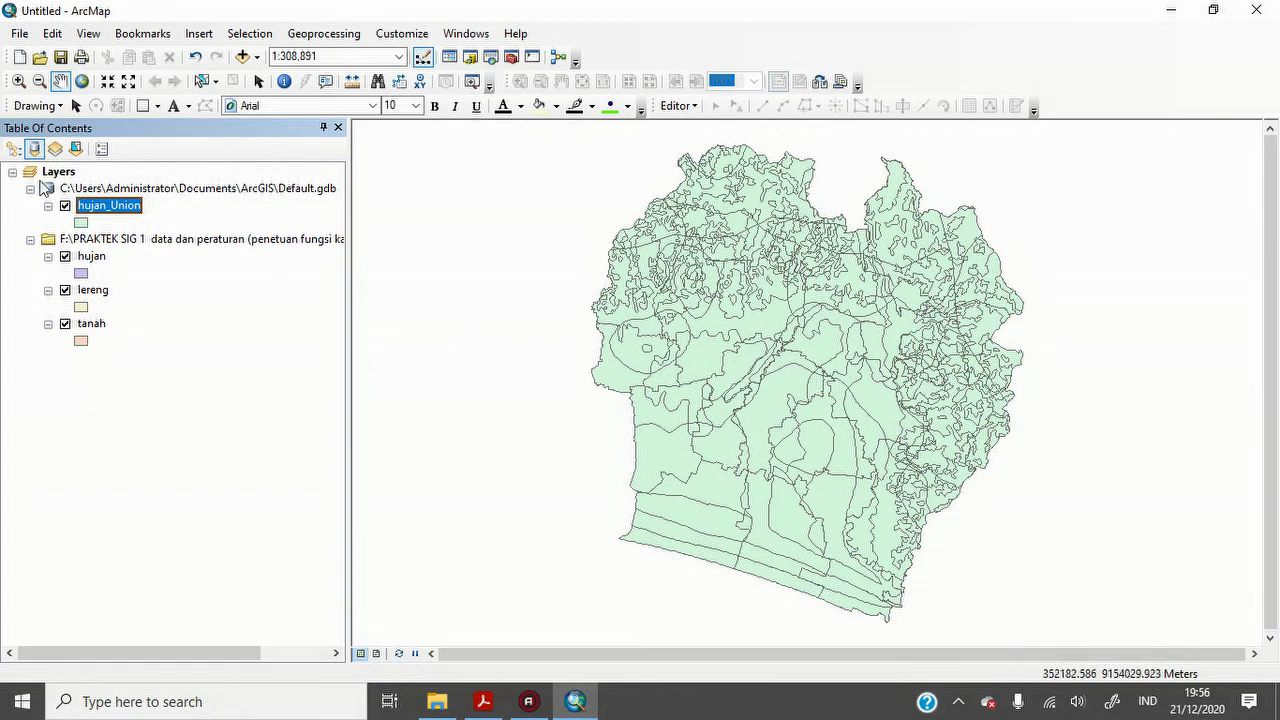
- Review the combined rainfall, soil and slope score fields in the maximized hujan_Union attribute table, and close it
{"action": "right_click", "coordinate": [124, 207]}
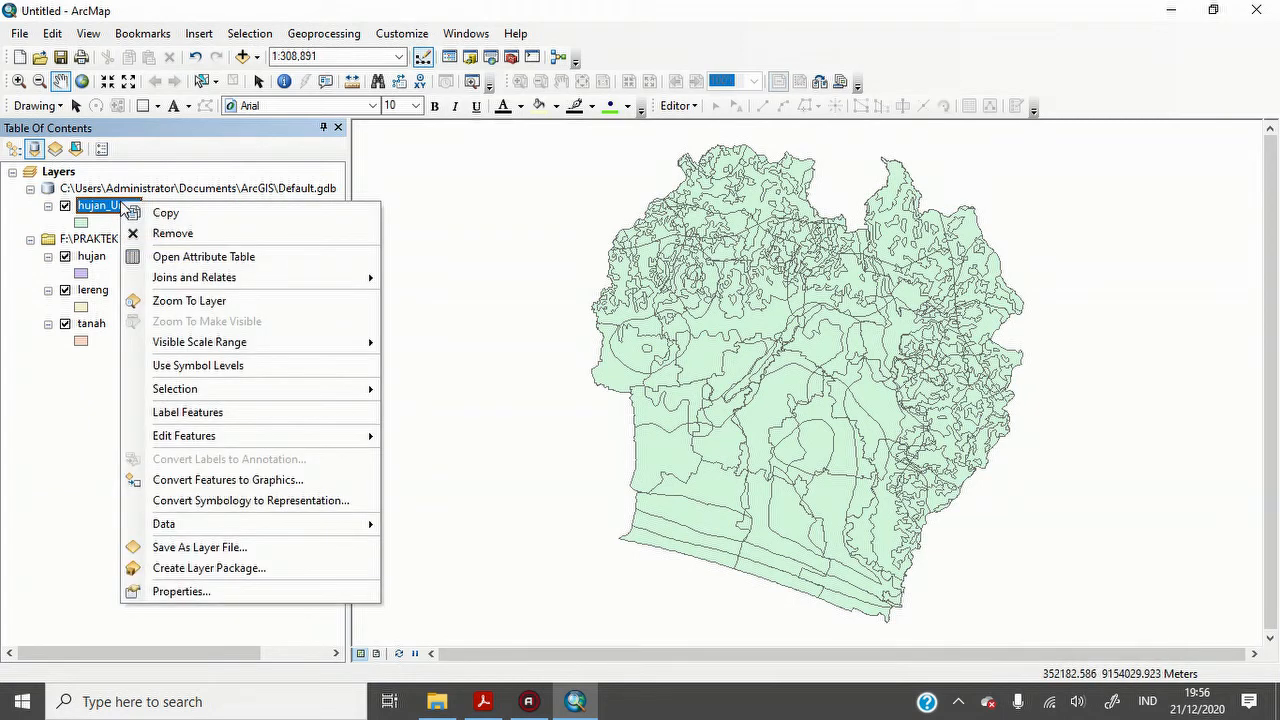
{"action": "left_click", "coordinate": [166, 258]}
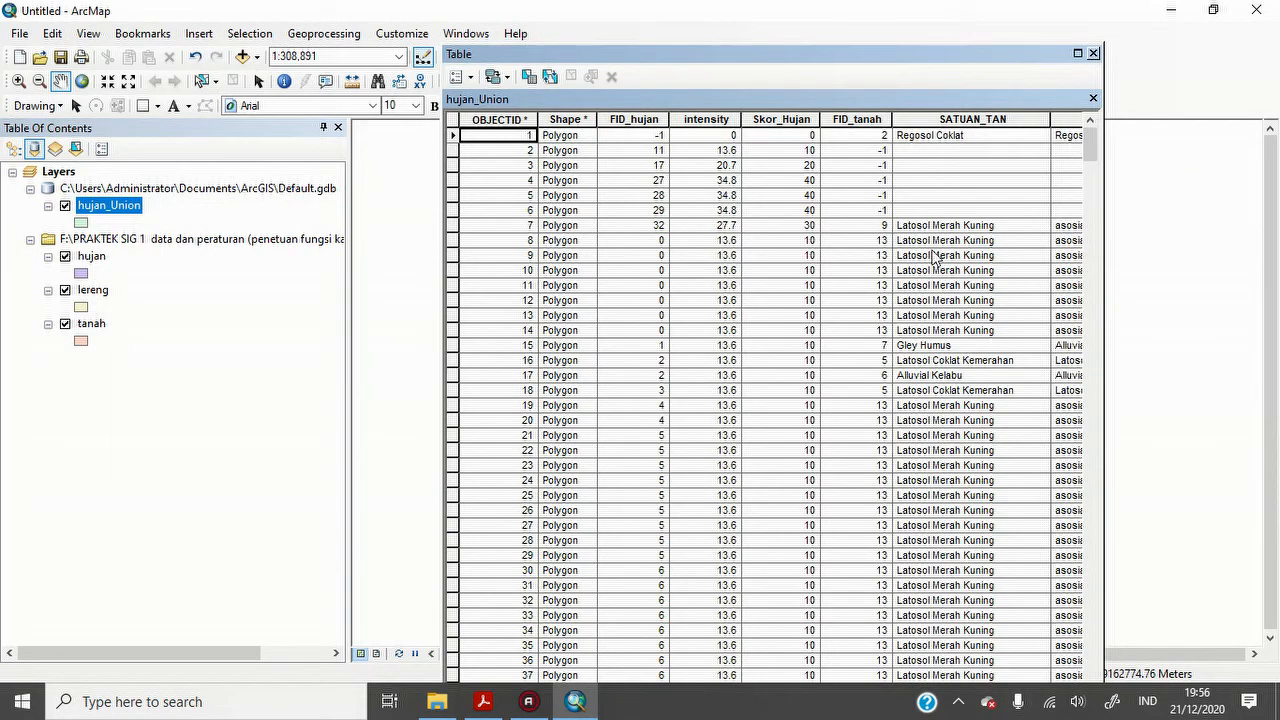
{"action": "left_click", "coordinate": [1077, 53]}
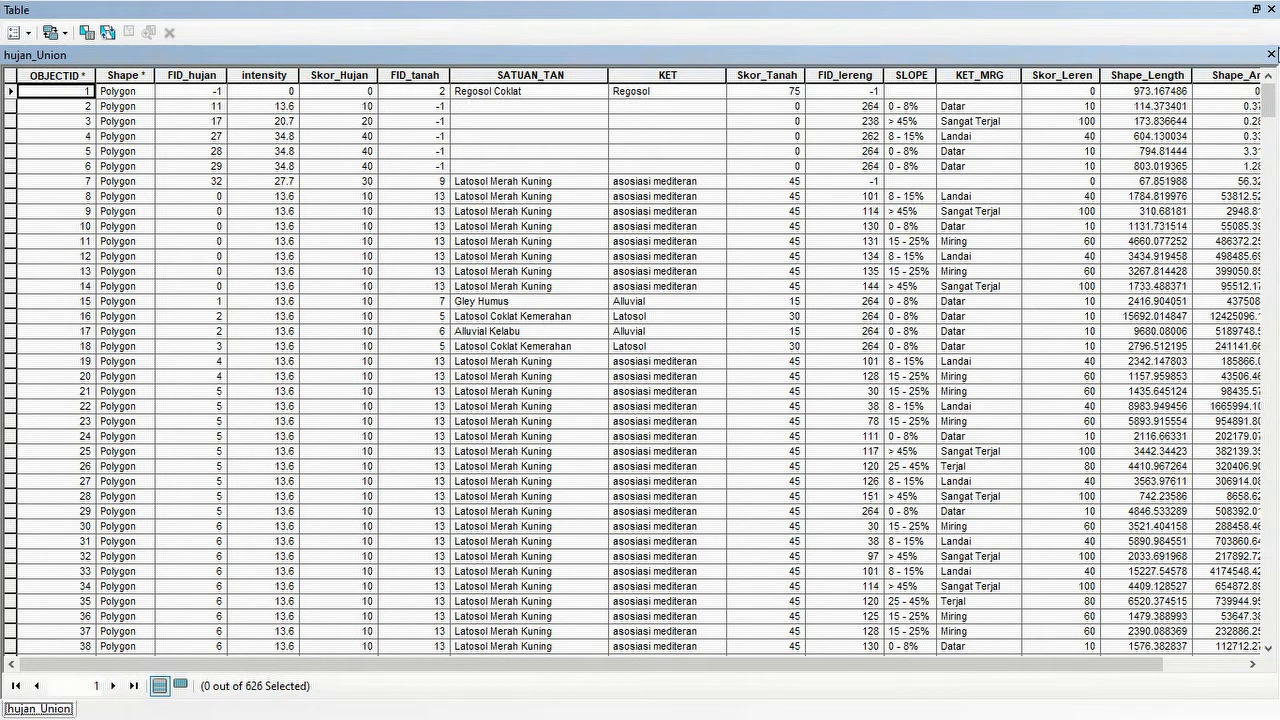
{"action": "left_click", "coordinate": [1272, 10]}
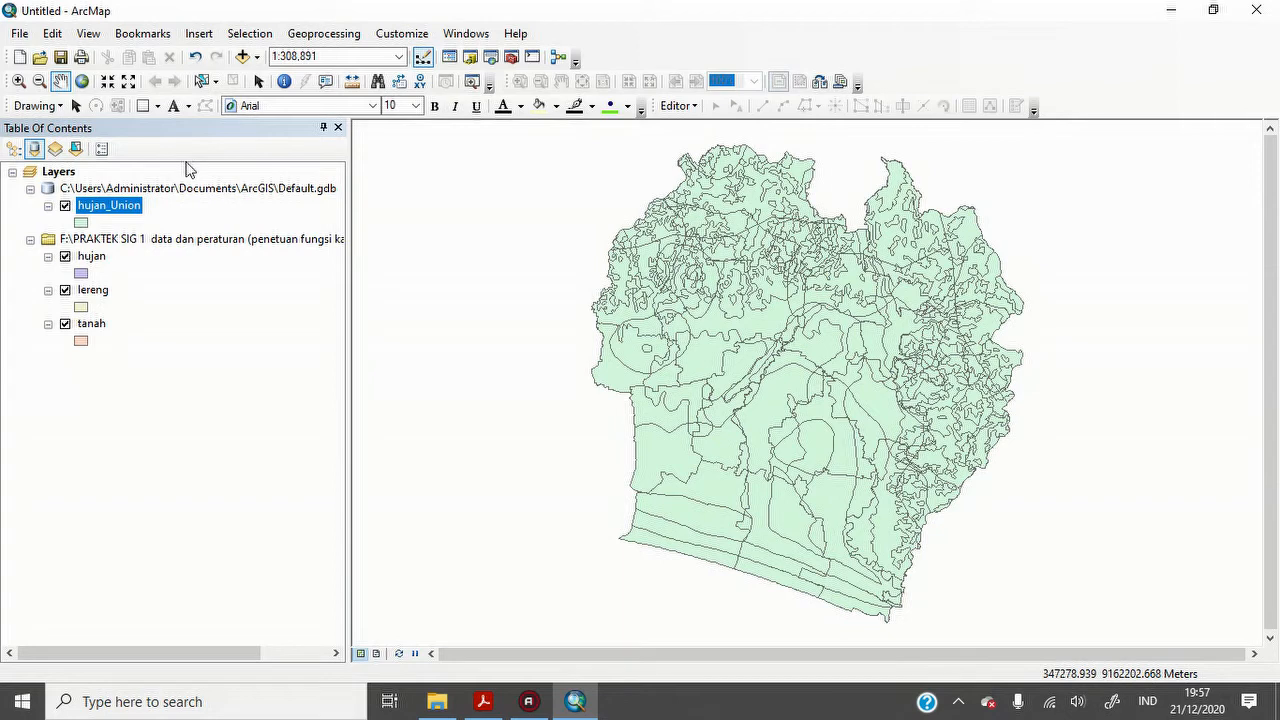
- Open the hujan_Union attribute table and add a Short Integer field named Skor_Total
{"action": "right_click", "coordinate": [131, 209]}
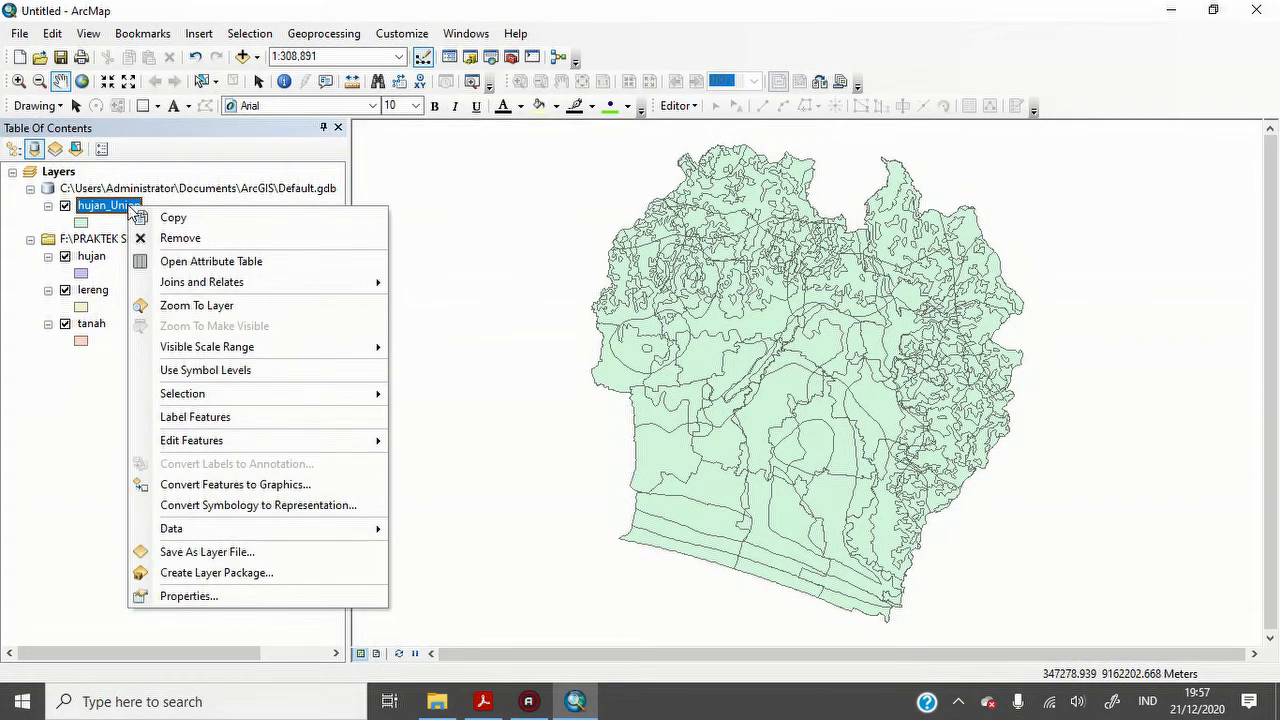
{"action": "left_click", "coordinate": [190, 261]}
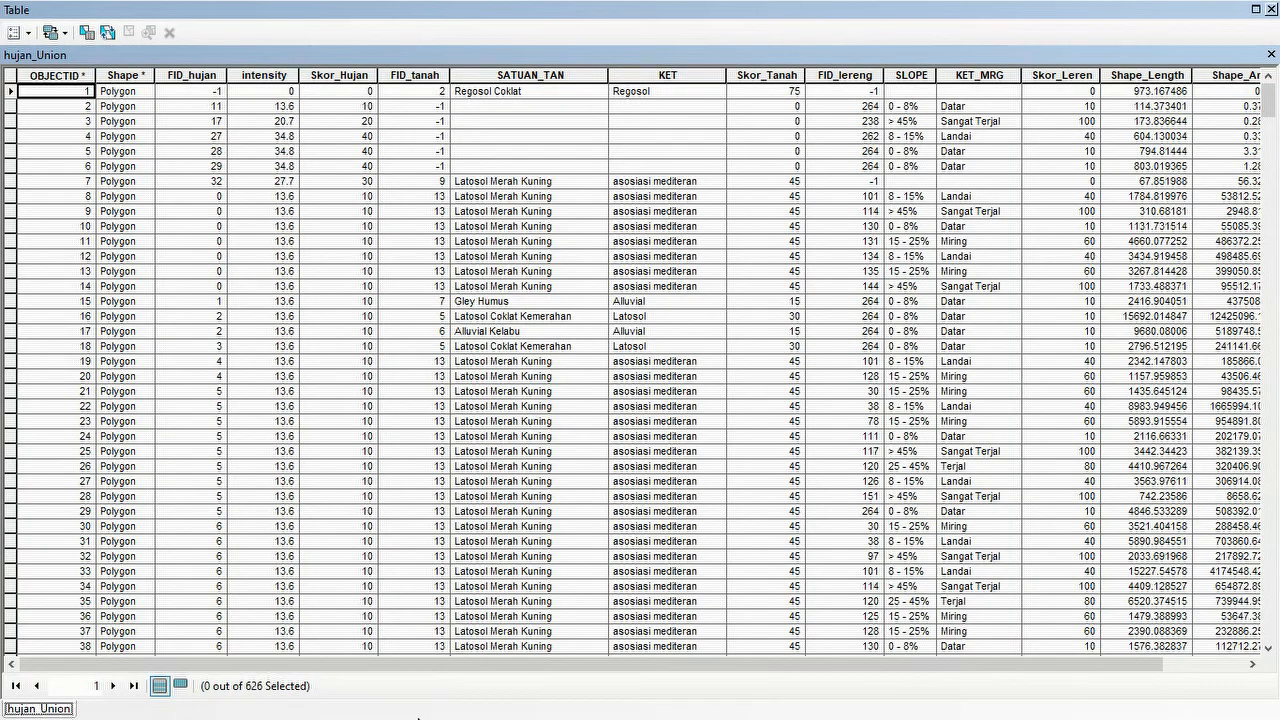
{"action": "left_click_drag", "start_coordinate": [465, 662], "coordinate": [833, 645]}
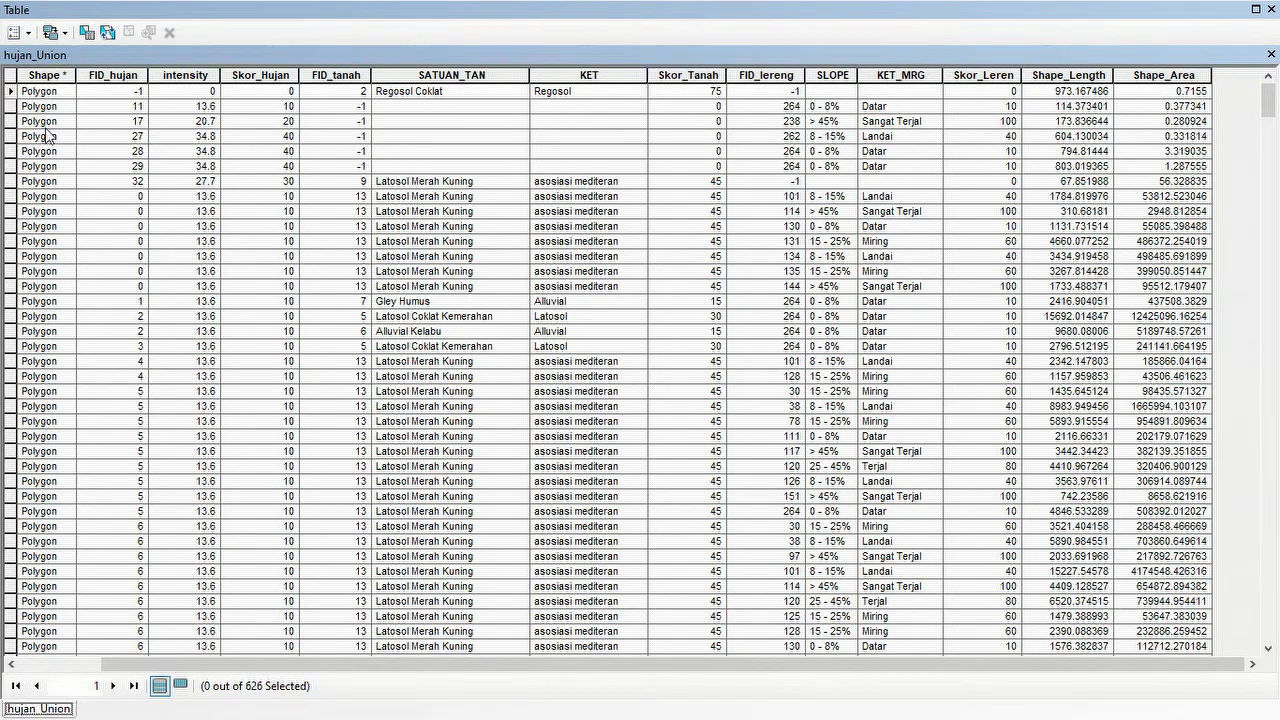
{"action": "left_click", "coordinate": [28, 35]}
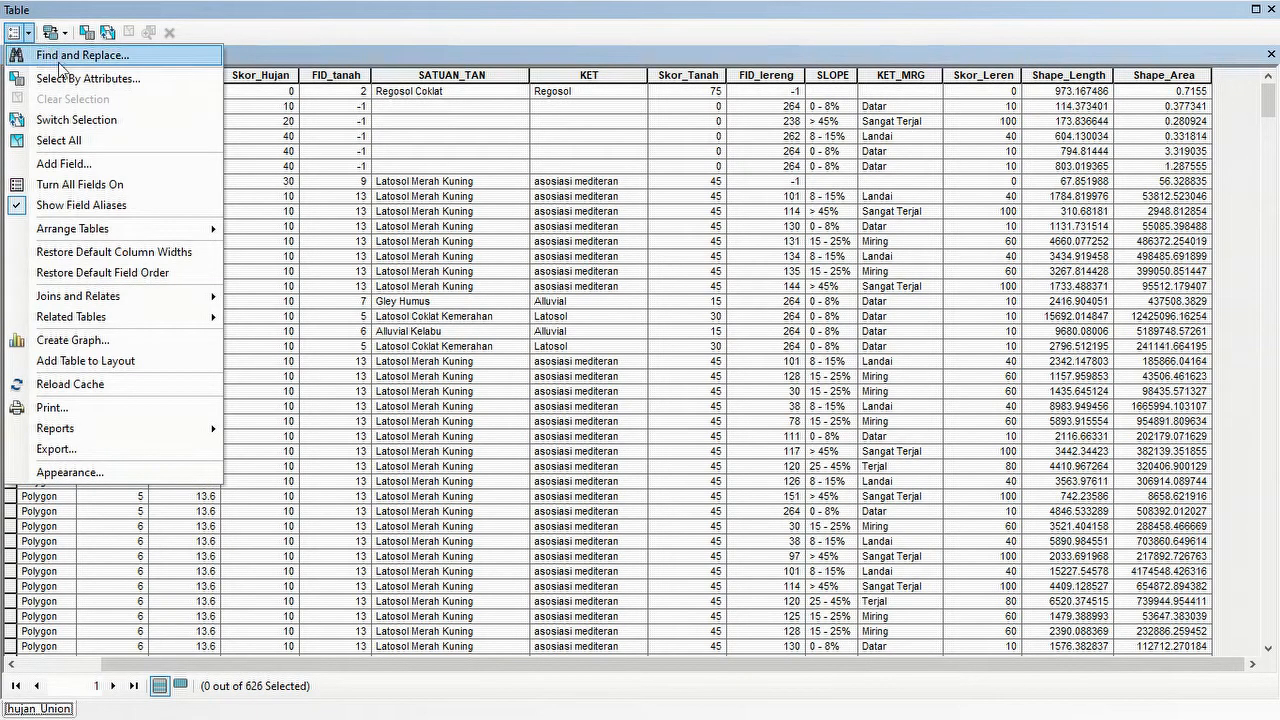
{"action": "left_click", "coordinate": [68, 163]}
{"action": "type", "text": "Skor_Total"}
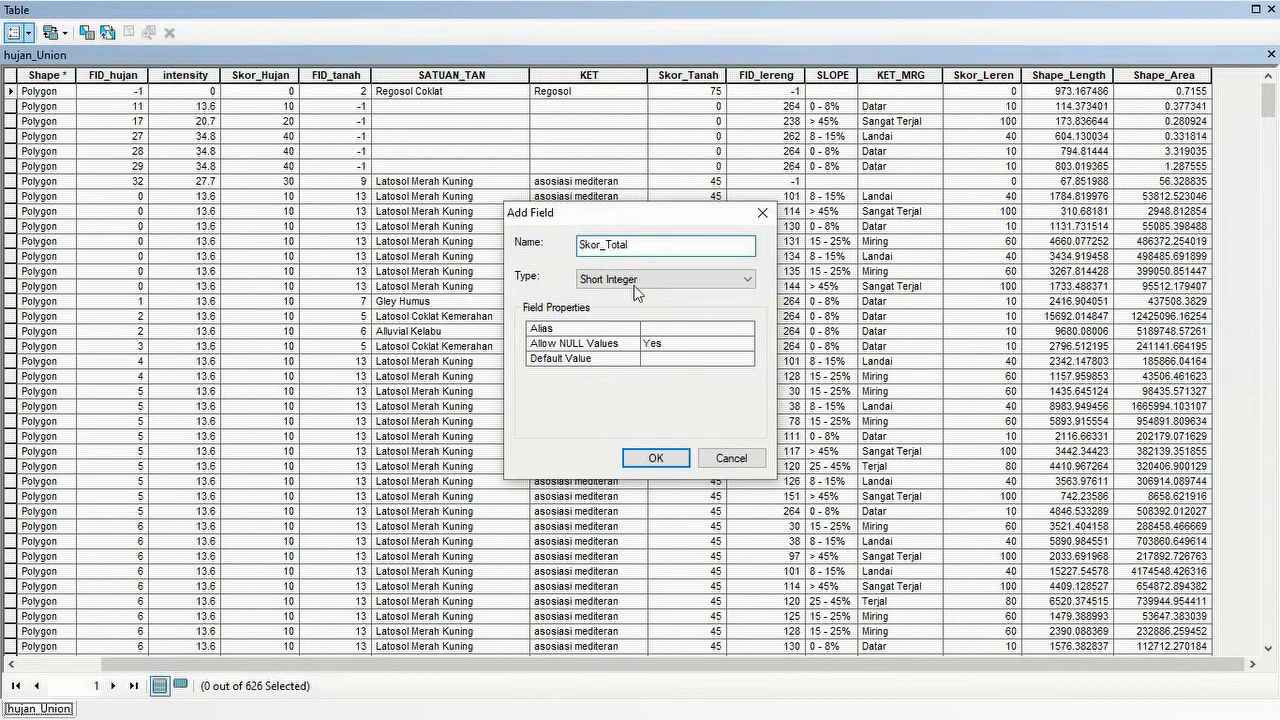
{"action": "left_click", "coordinate": [655, 459]}
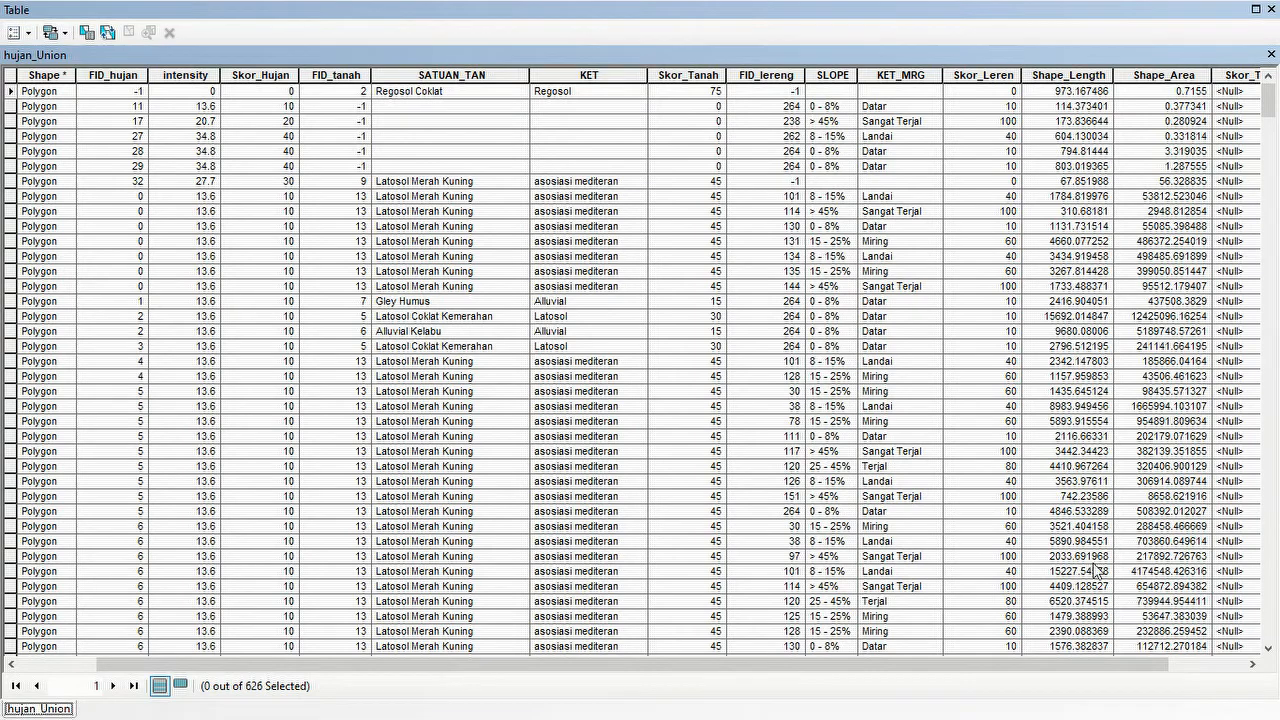
- Add a Text field named Kriteria_Lahan with length 50 to the hujan_Union table
{"action": "left_click", "coordinate": [1252, 664]}
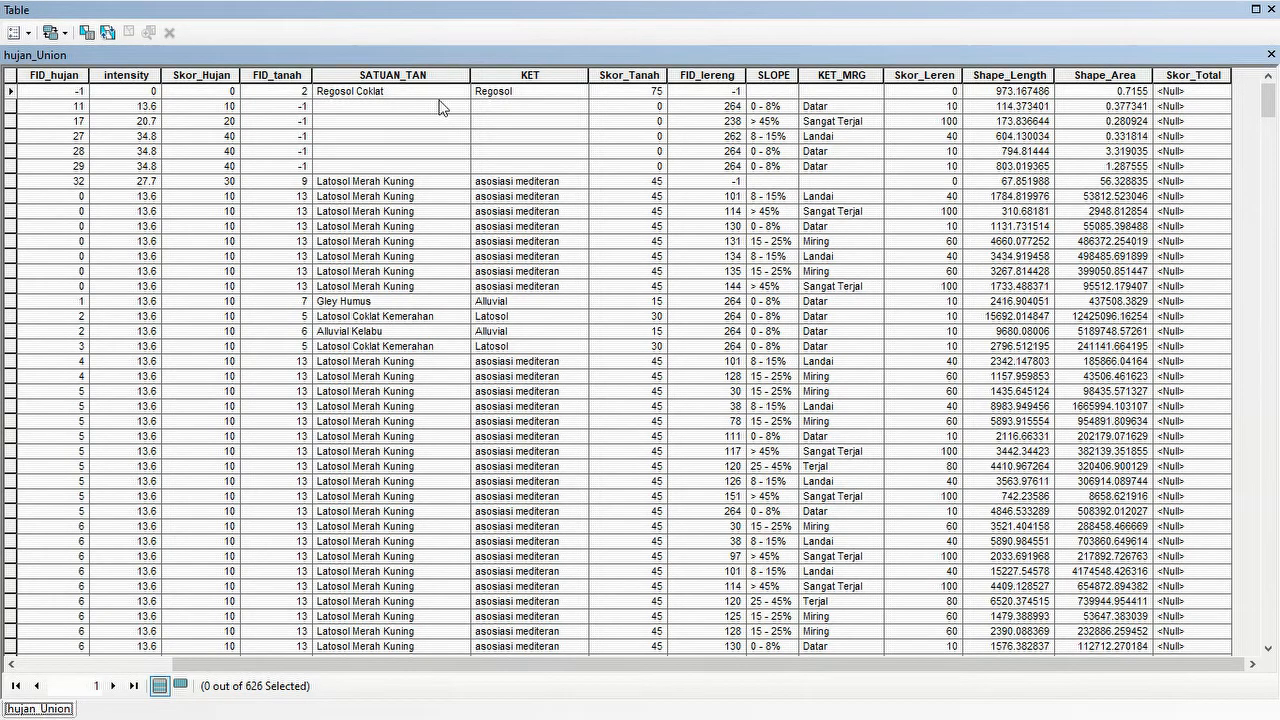
{"action": "left_click", "coordinate": [27, 33]}
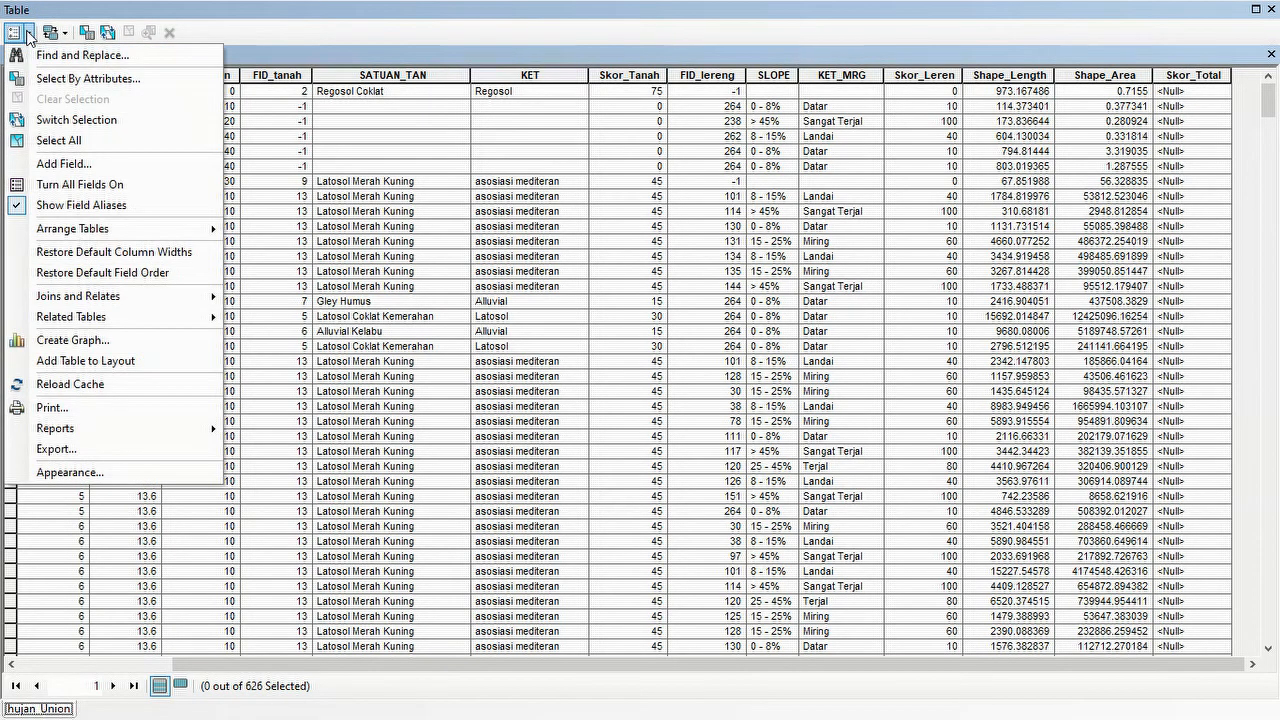
{"action": "left_click", "coordinate": [66, 164]}
{"action": "type", "text": "Kriteria"}
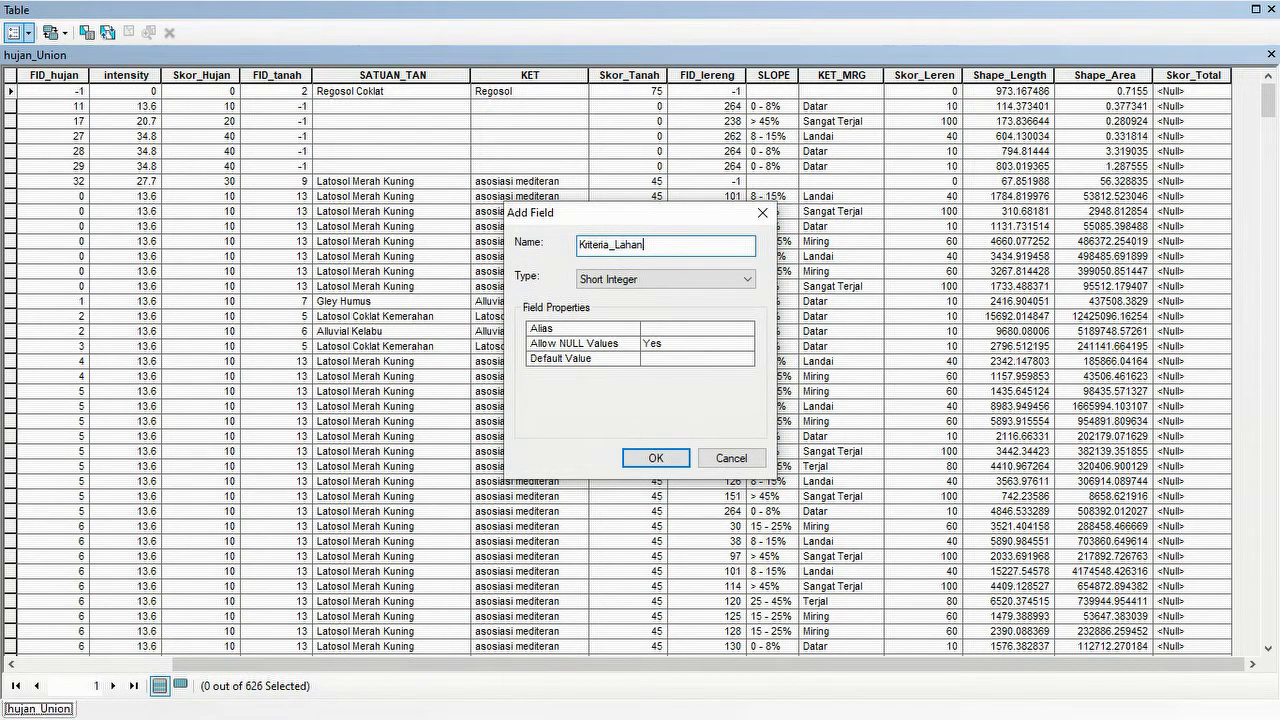
{"action": "left_click", "coordinate": [686, 279]}
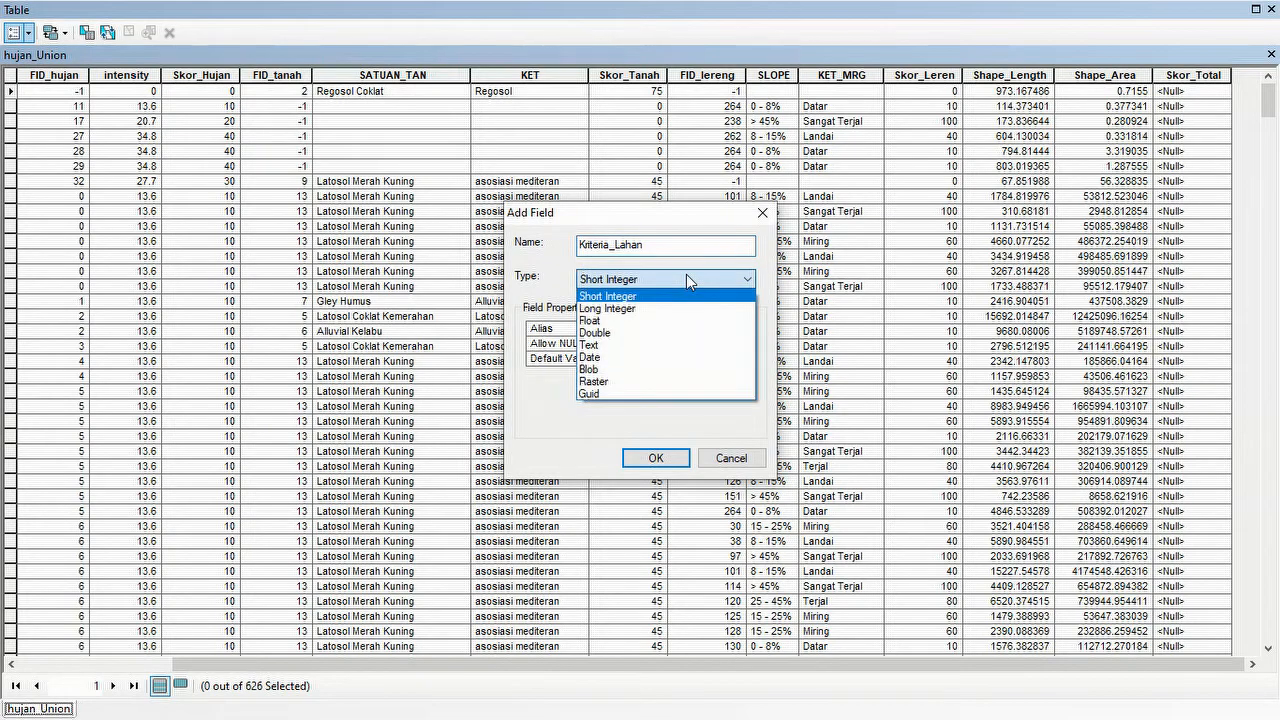
{"action": "left_click", "coordinate": [645, 344]}
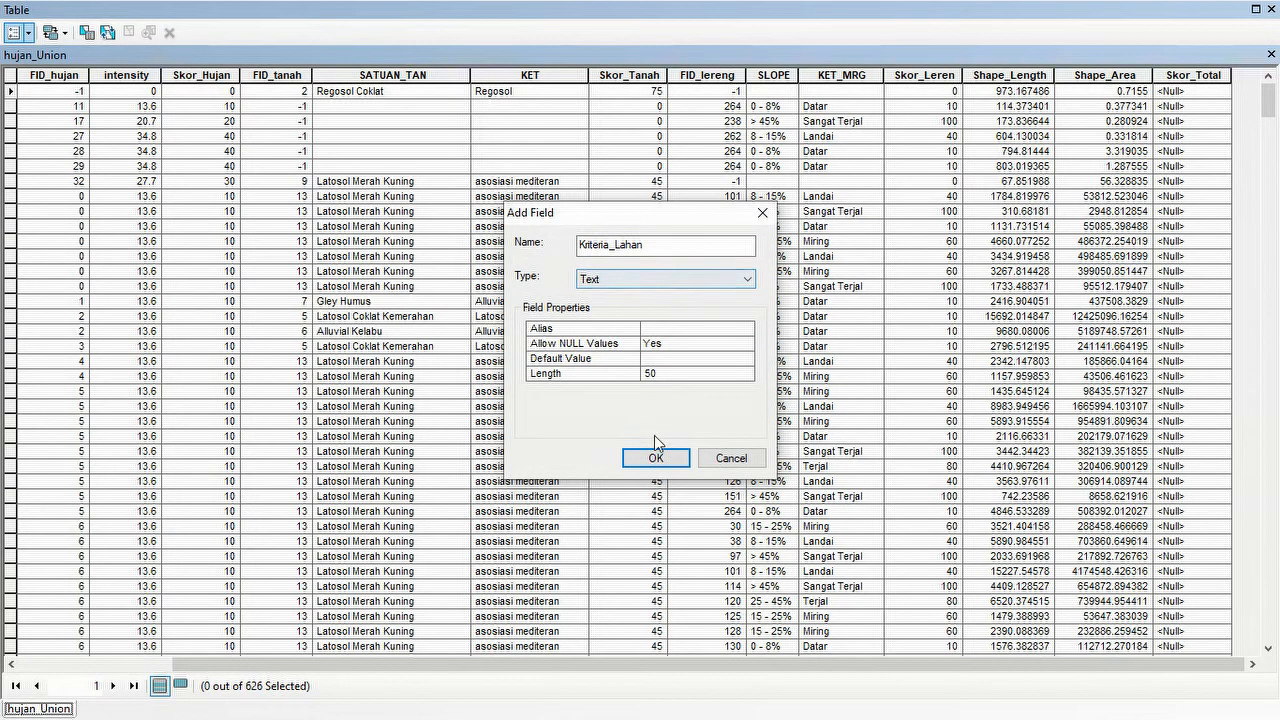
{"action": "left_click", "coordinate": [650, 461]}
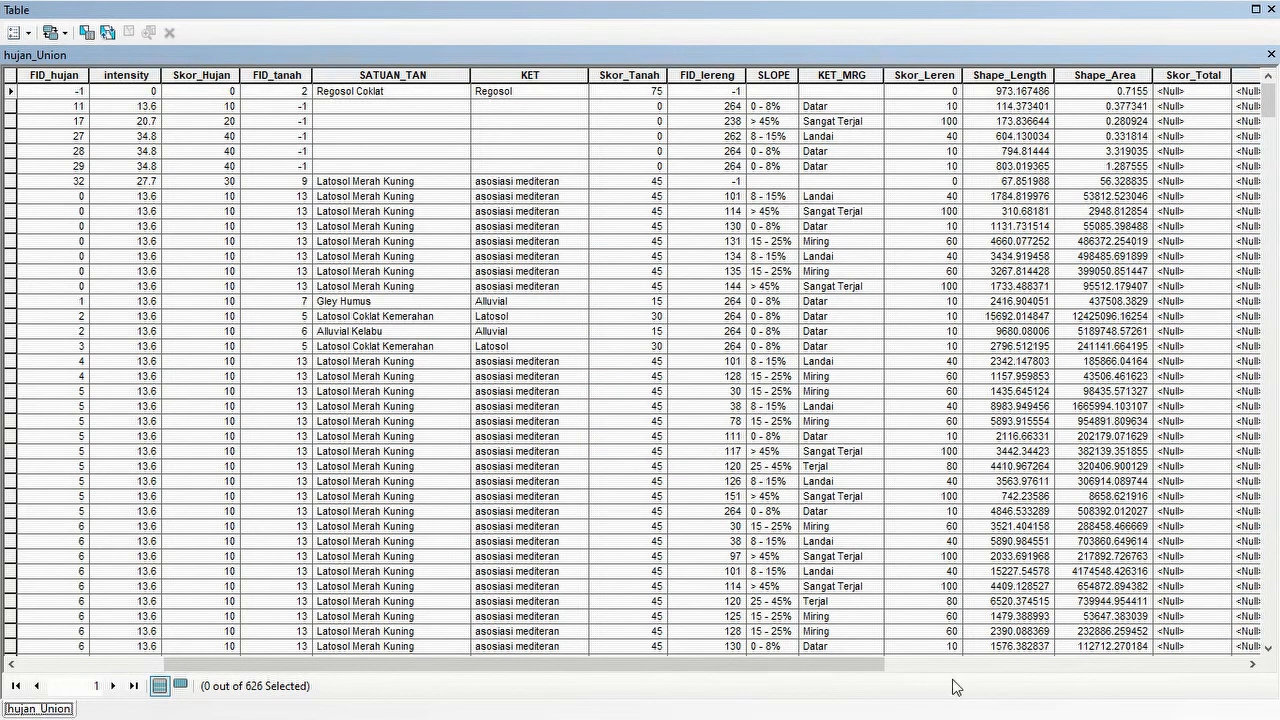
- Calculate Skor_Total with the Field Calculator as [Skor_Hujan] + [Skor_Tanah] + [Skor_Leren]
{"action": "left_click", "coordinate": [1252, 664]}
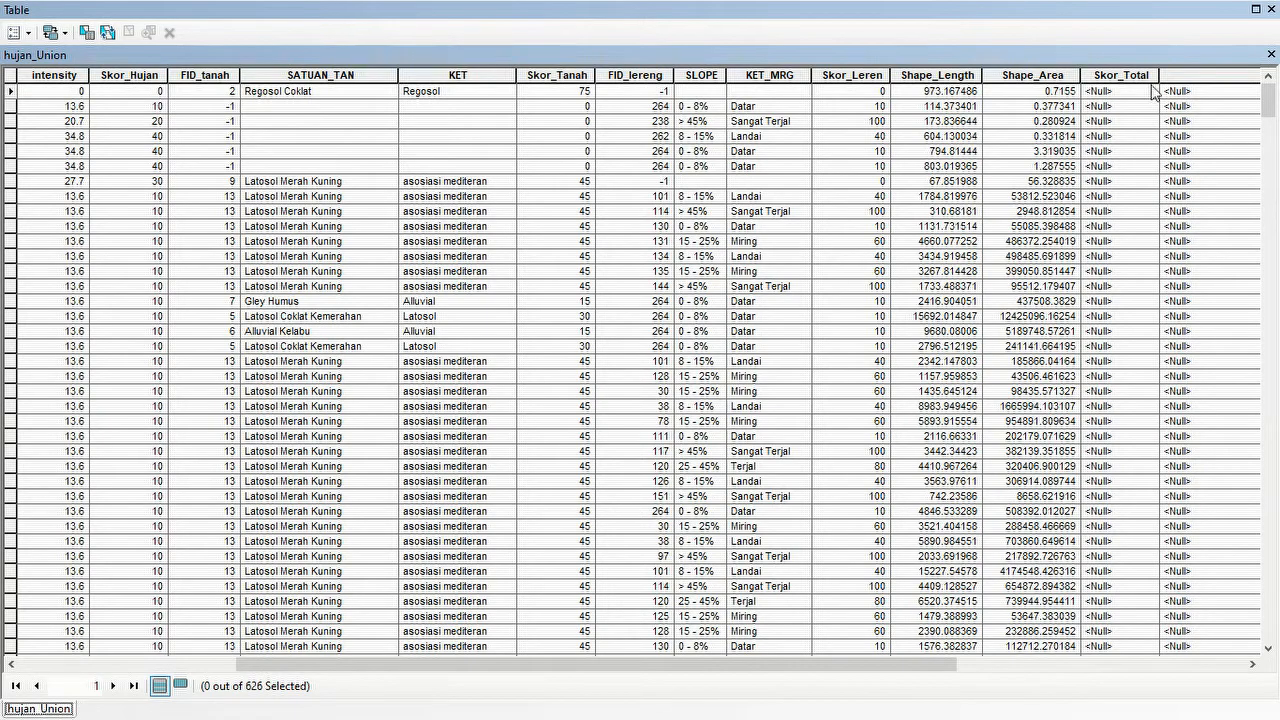
{"action": "left_click", "coordinate": [1124, 74]}
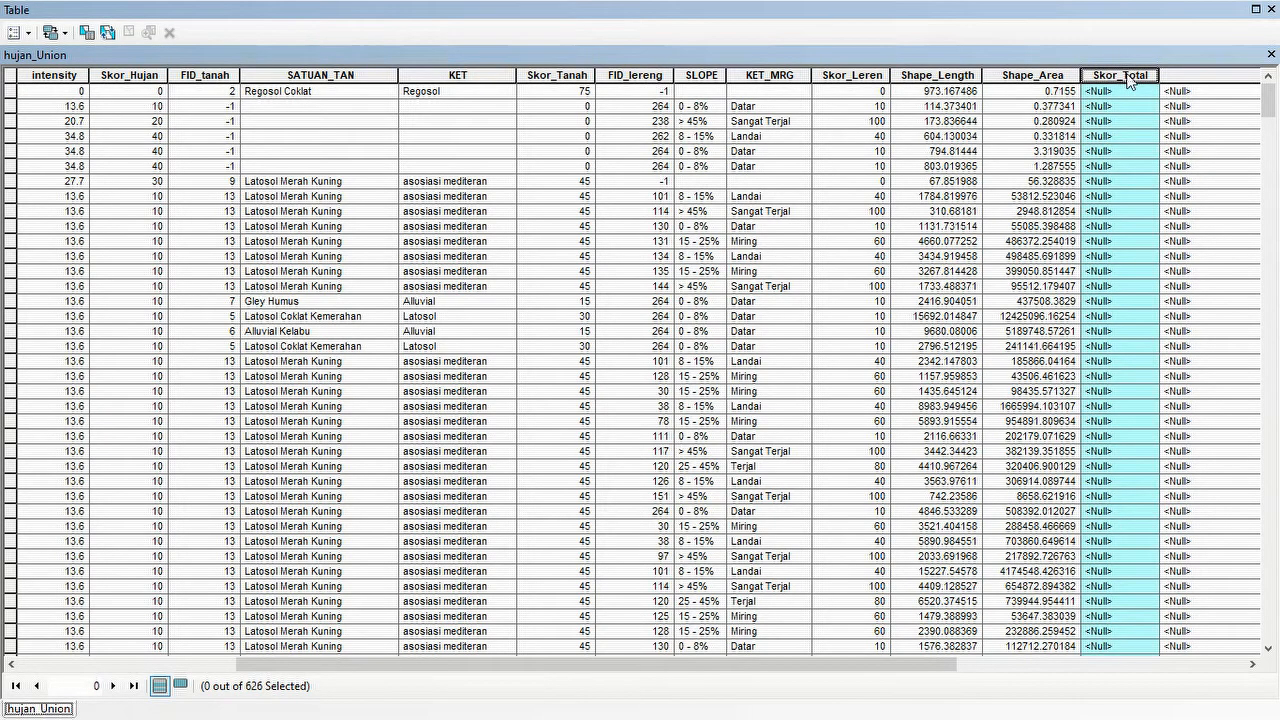
{"action": "right_click", "coordinate": [1128, 78]}
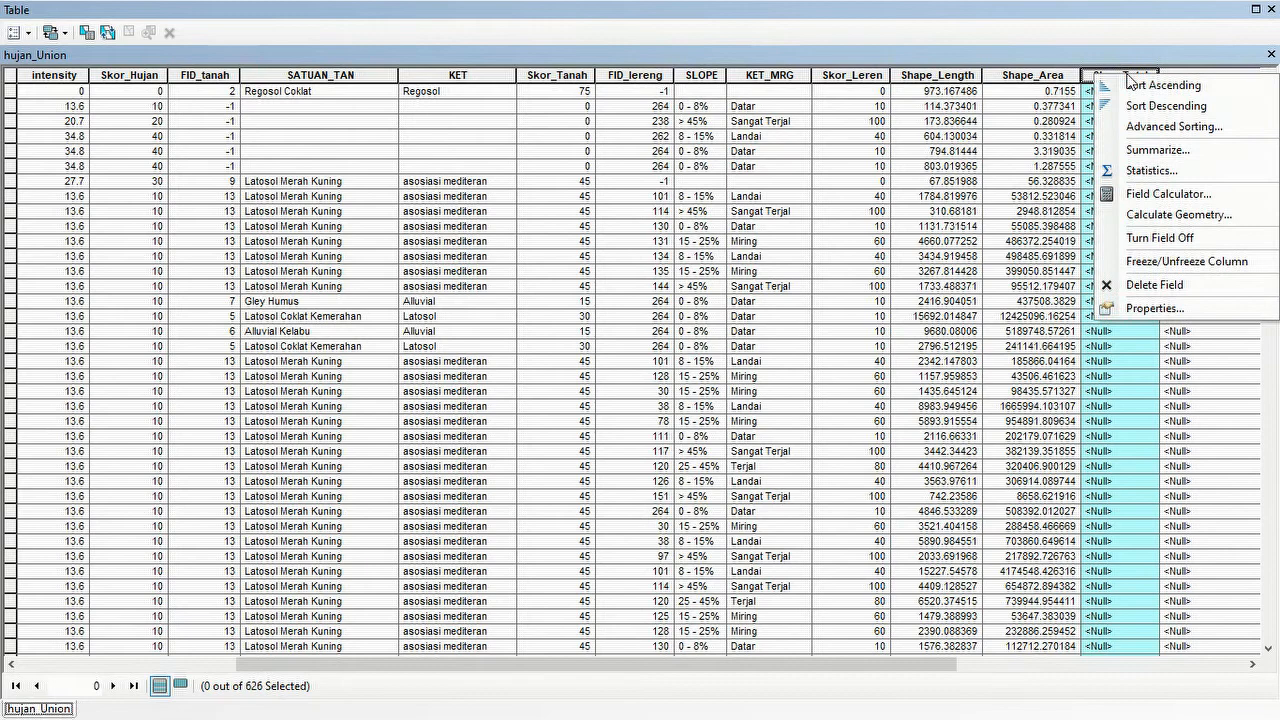
{"action": "left_click", "coordinate": [1170, 194]}
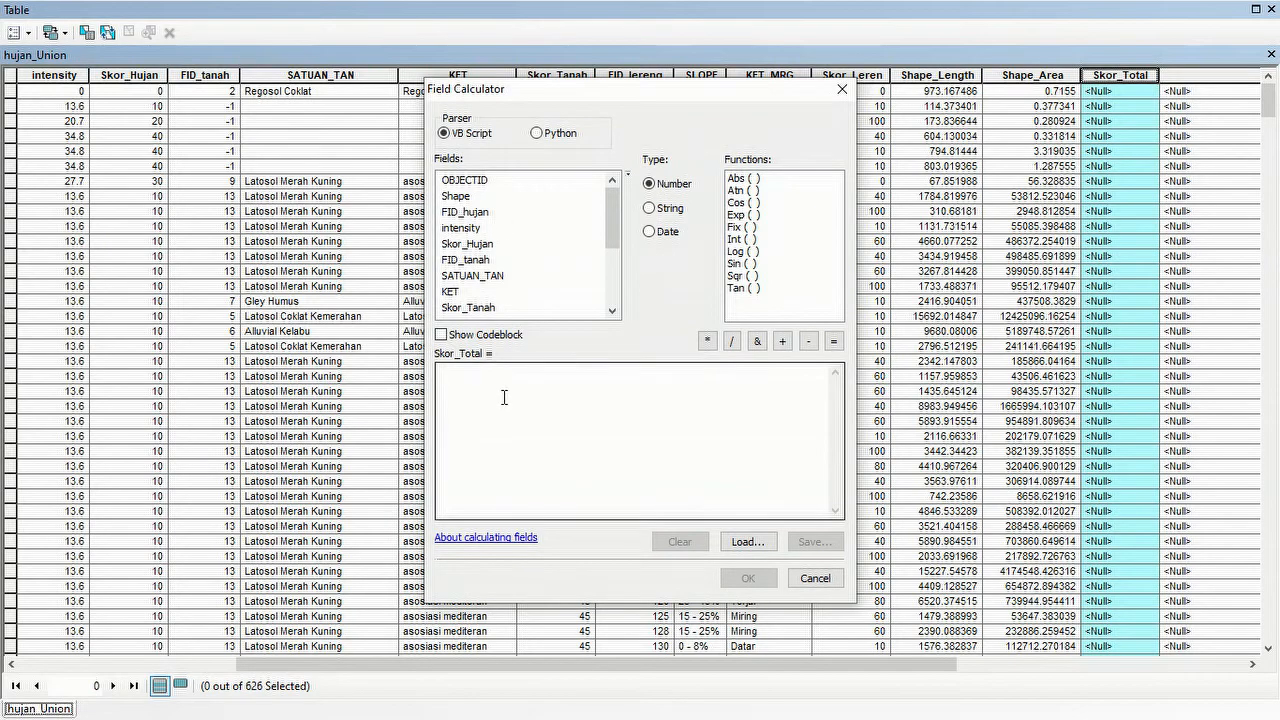
{"action": "double_click", "coordinate": [482, 244]}
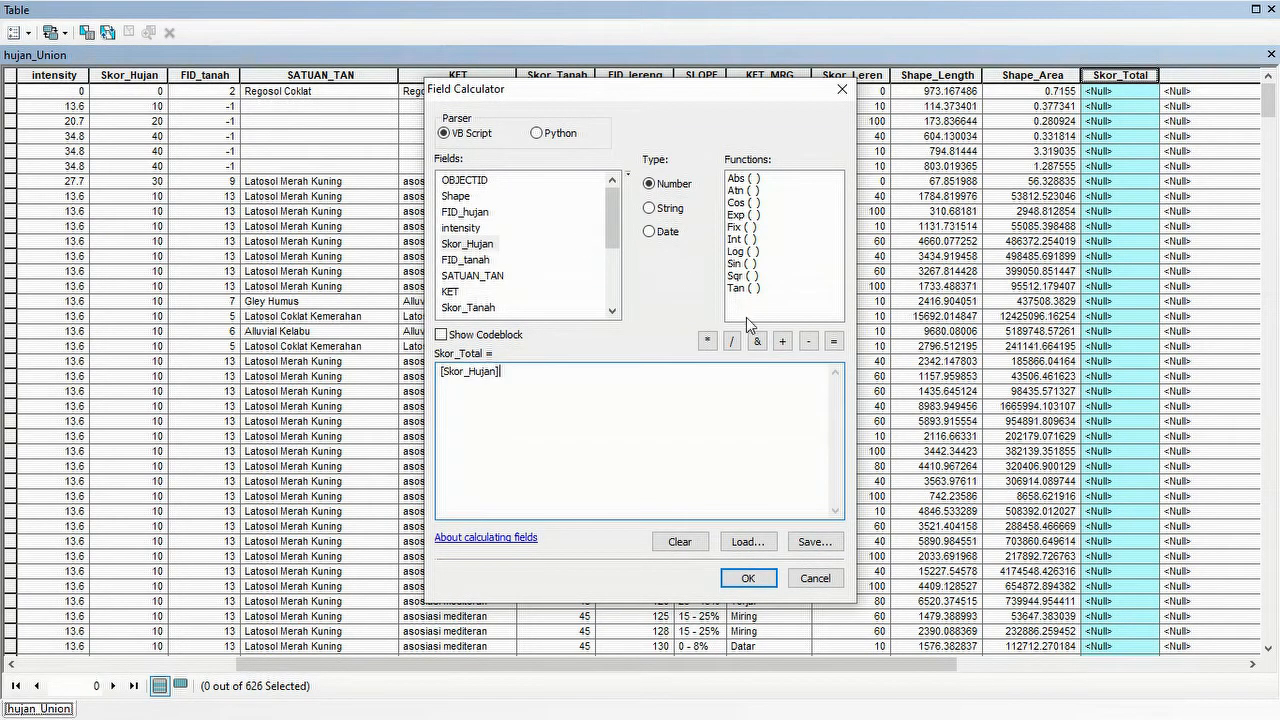
{"action": "left_click", "coordinate": [782, 341]}
{"action": "double_click", "coordinate": [484, 307]}
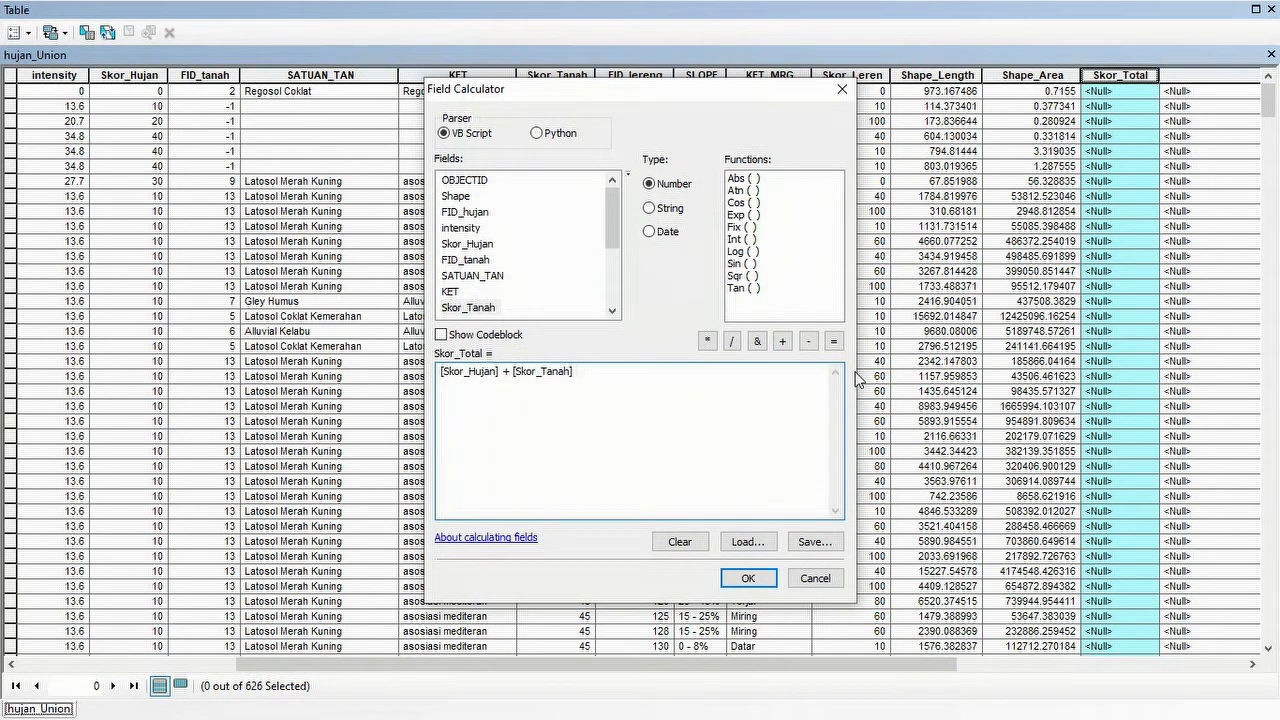
{"action": "left_click", "coordinate": [783, 341]}
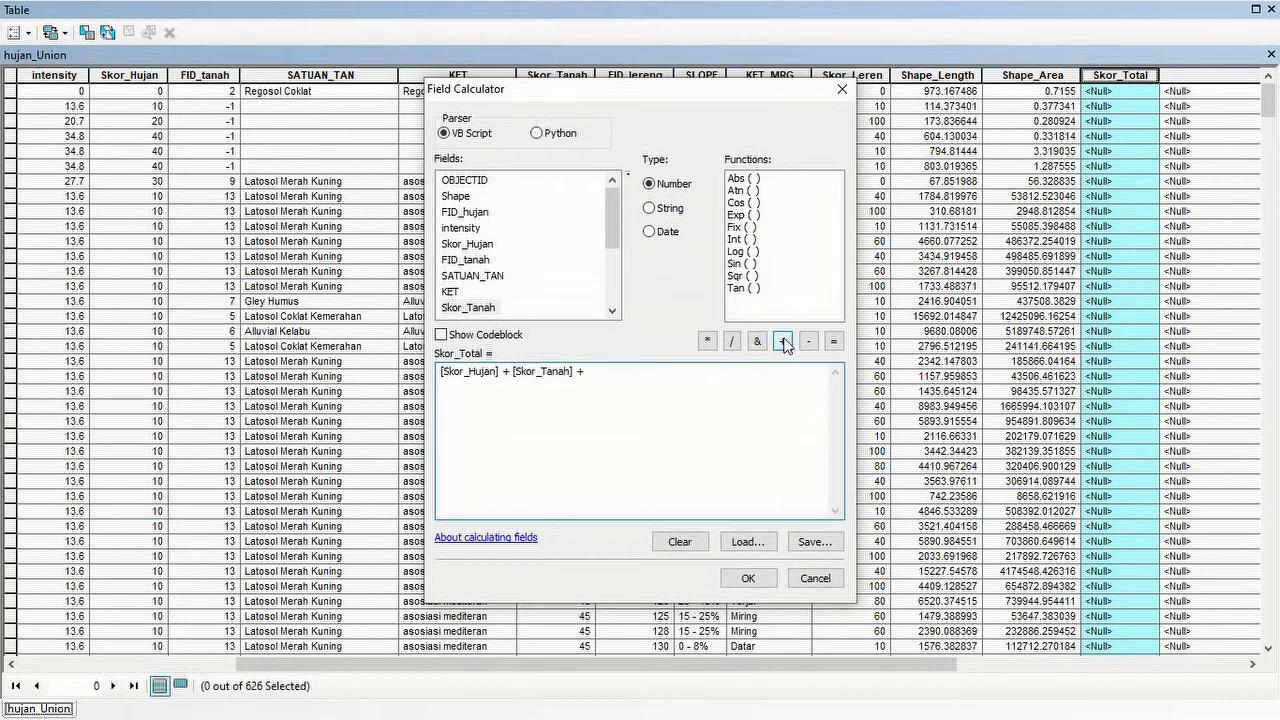
{"action": "left_click", "coordinate": [614, 311]}
{"action": "left_click", "coordinate": [613, 312]}
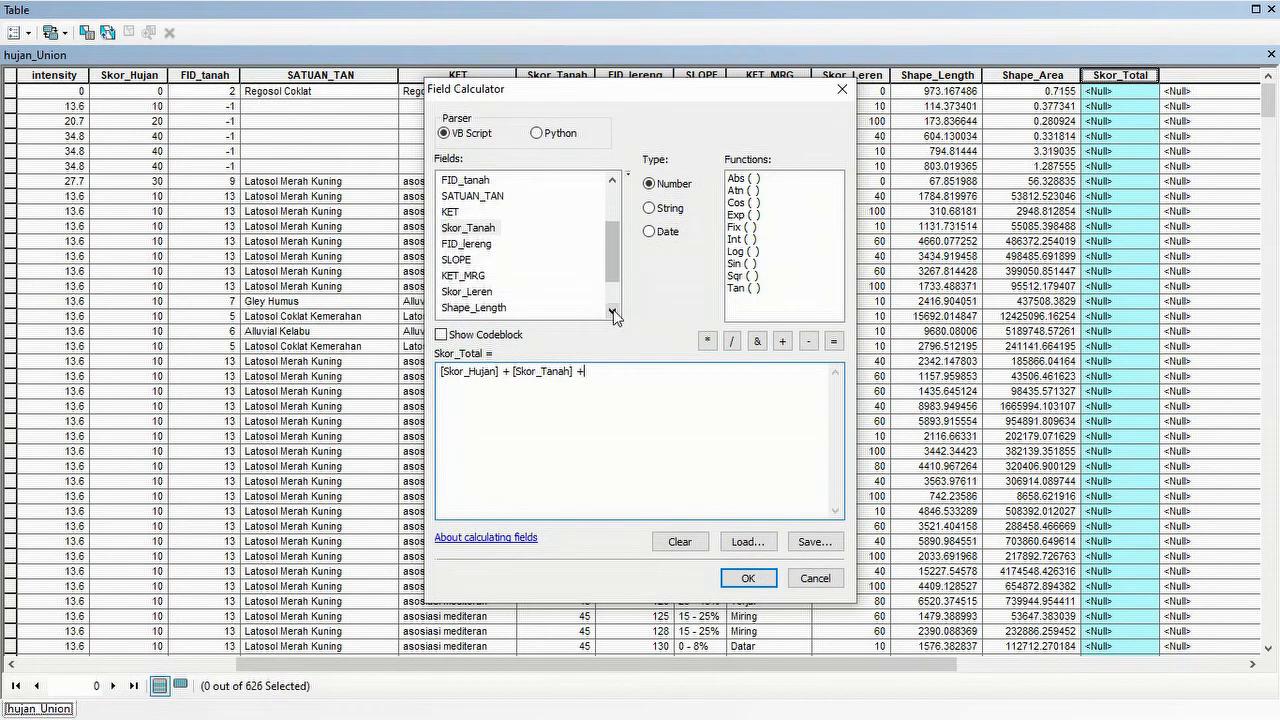
{"action": "double_click", "coordinate": [490, 291]}
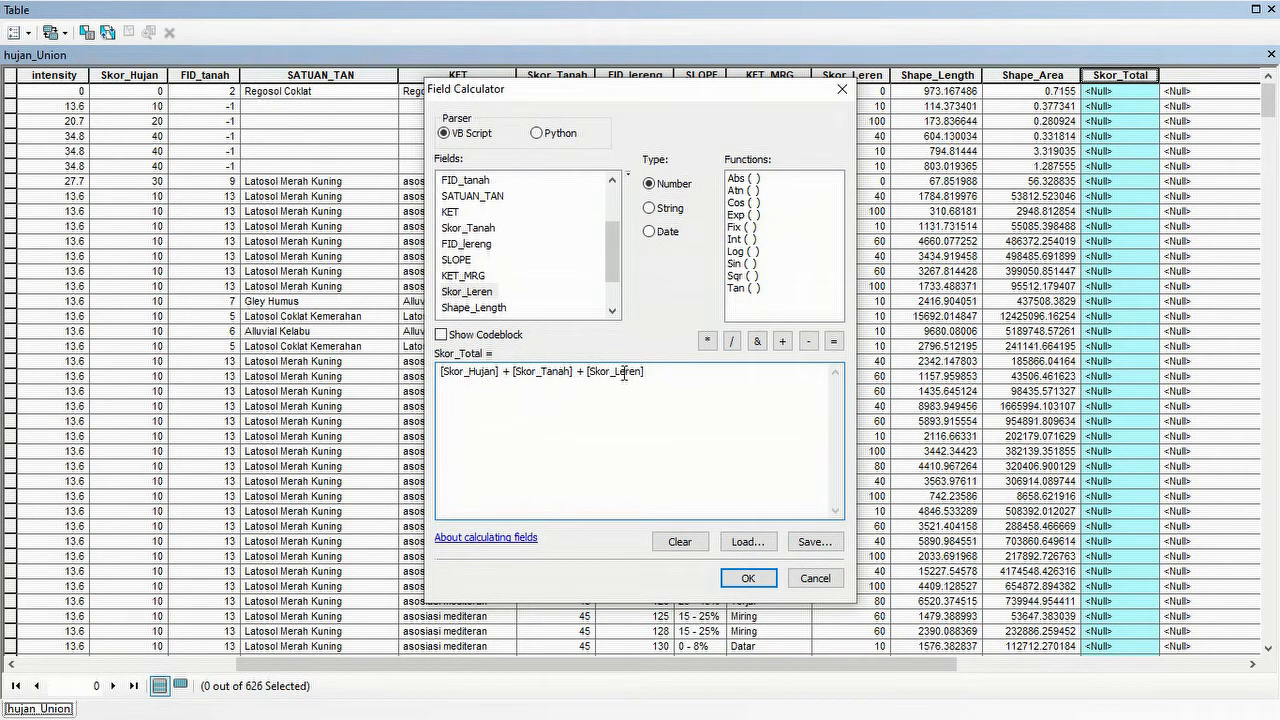
{"action": "left_click", "coordinate": [747, 579]}
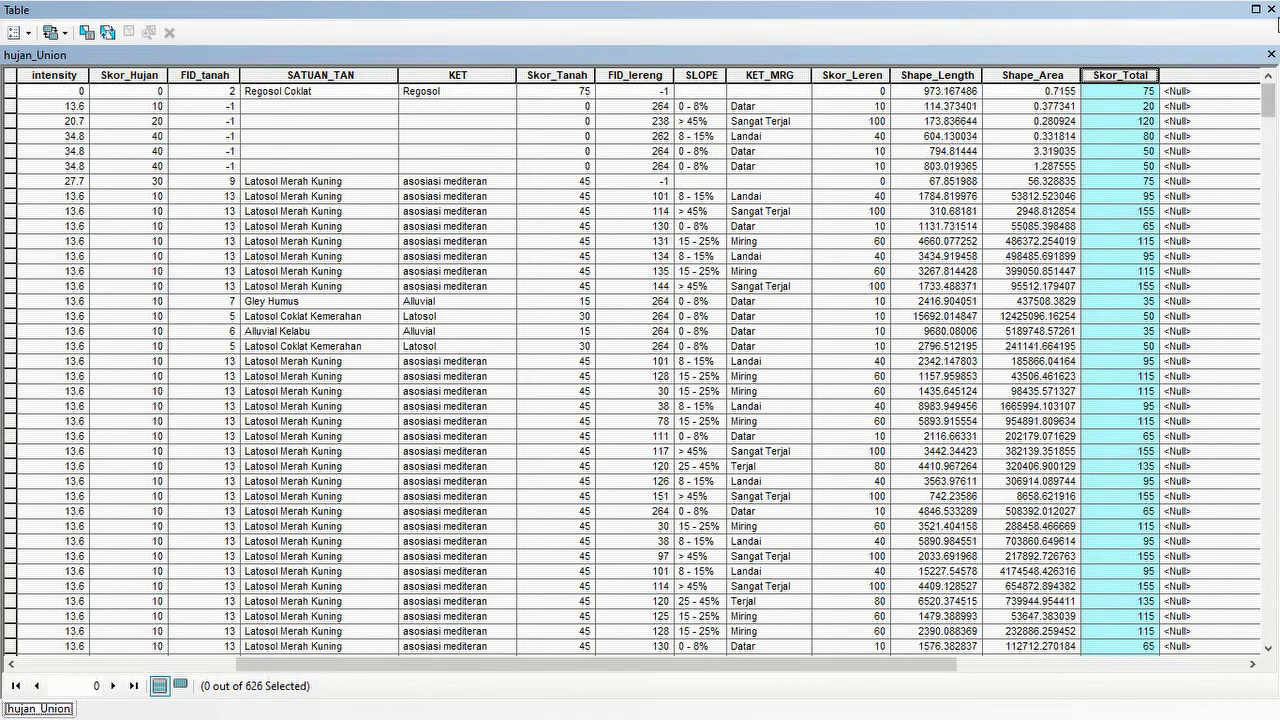
- Dock the maximized hujan_Union attribute table back into the main window above the map
{"action": "left_click", "coordinate": [1257, 11]}
{"action": "left_click", "coordinate": [1257, 11]}
{"action": "left_click_drag", "start_coordinate": [1117, 14], "coordinate": [921, 58]}
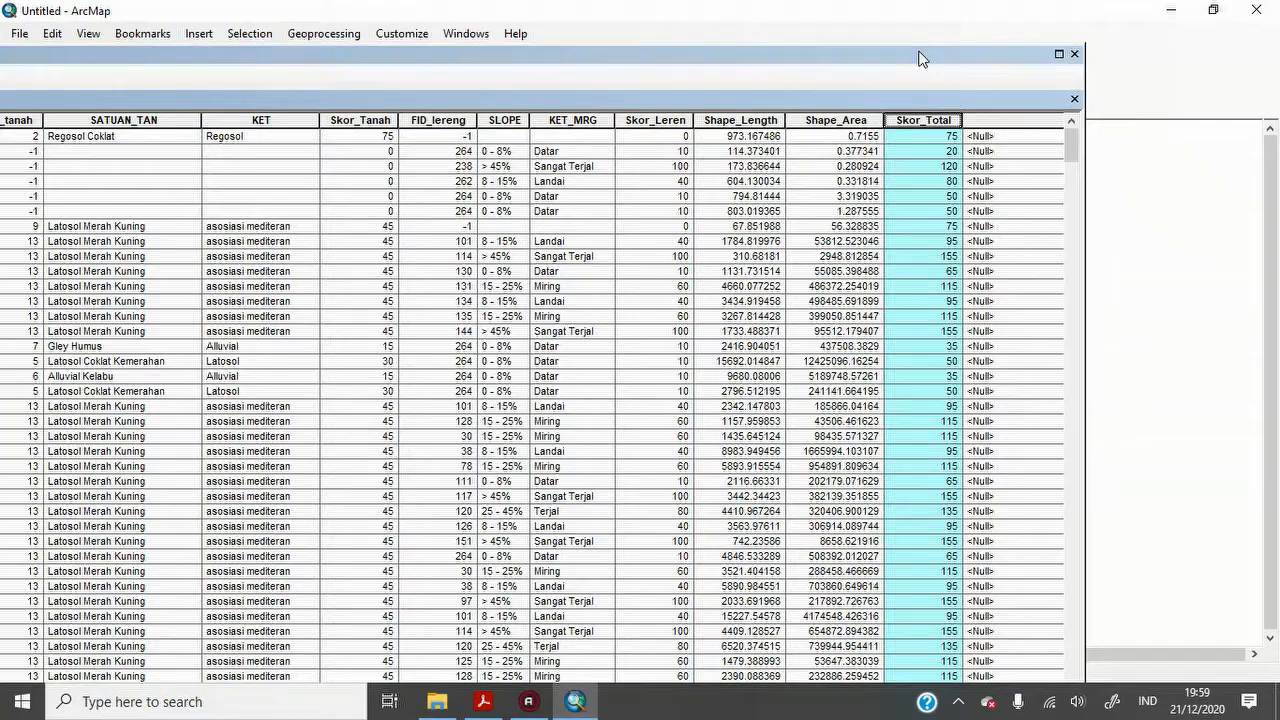
{"action": "left_click", "coordinate": [1058, 54]}
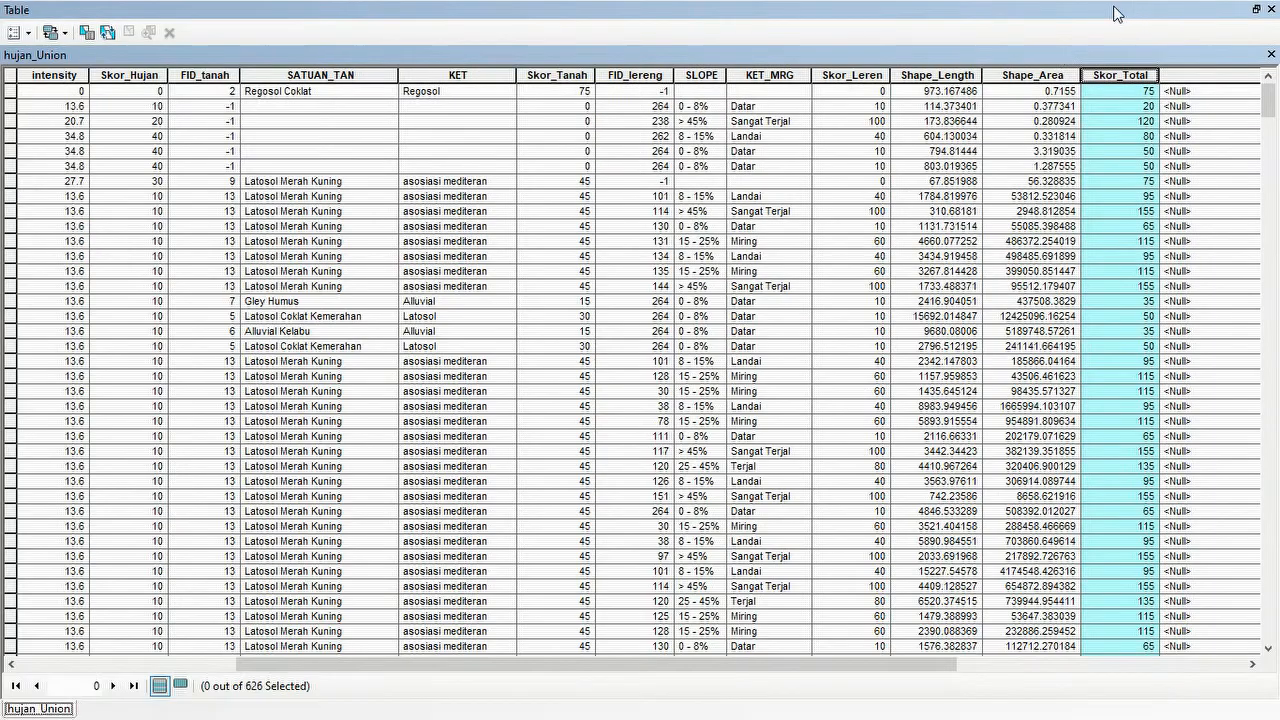
{"action": "double_click", "coordinate": [1031, 11]}
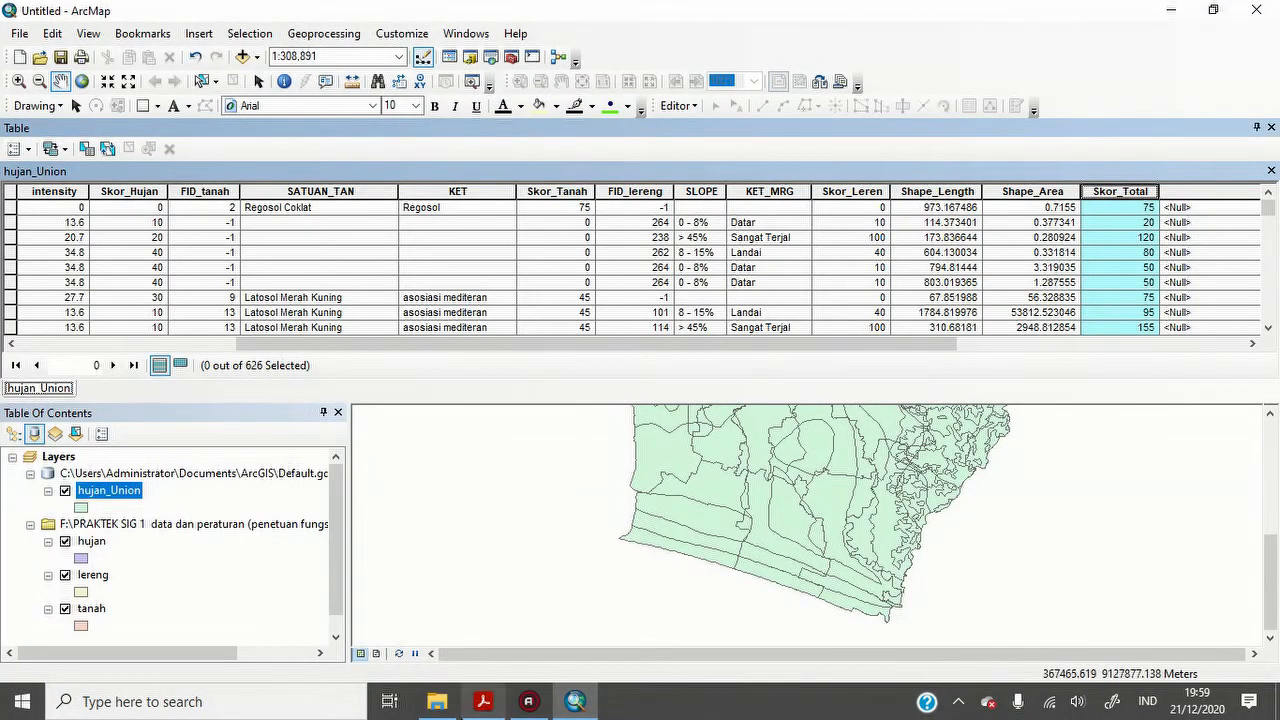
- Switch to the SK Mentan No. 837 PDF, examine the total score criteria for each area function, and return to ArcMap
{"action": "left_click", "coordinate": [482, 700]}
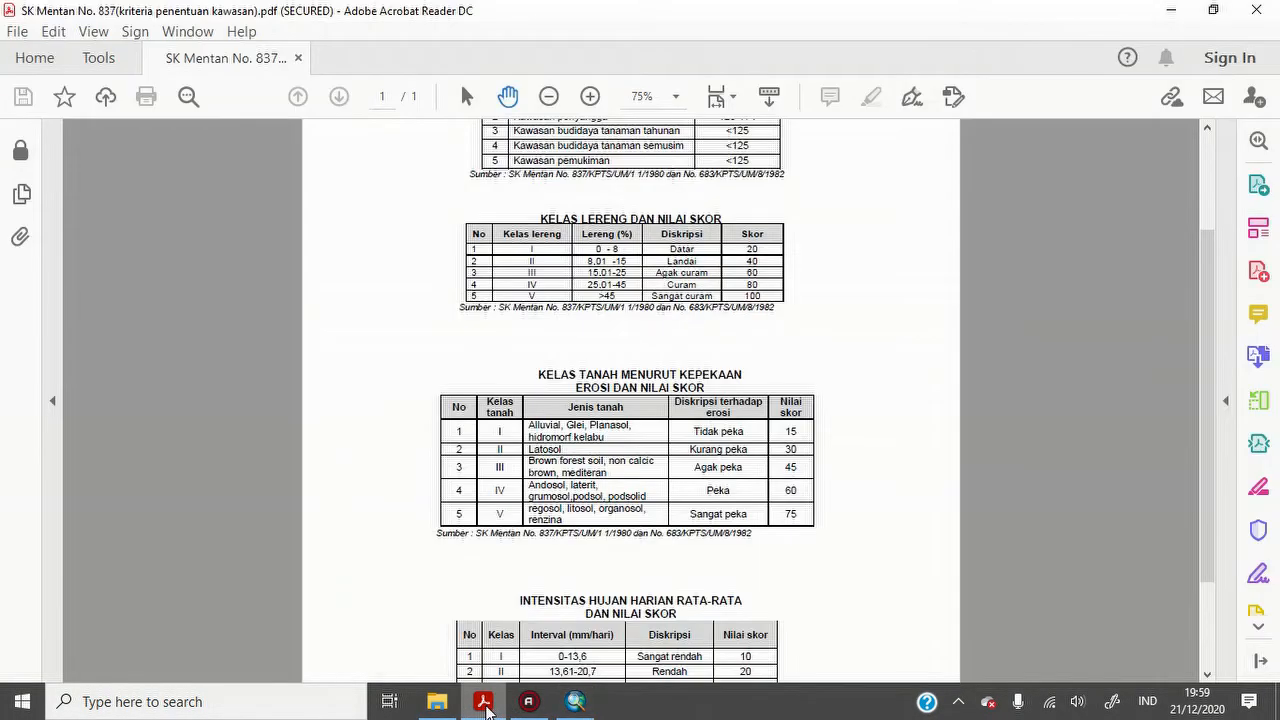
{"action": "scroll", "coordinate": [775, 256], "scroll_direction": "up", "scroll_amount": 3}
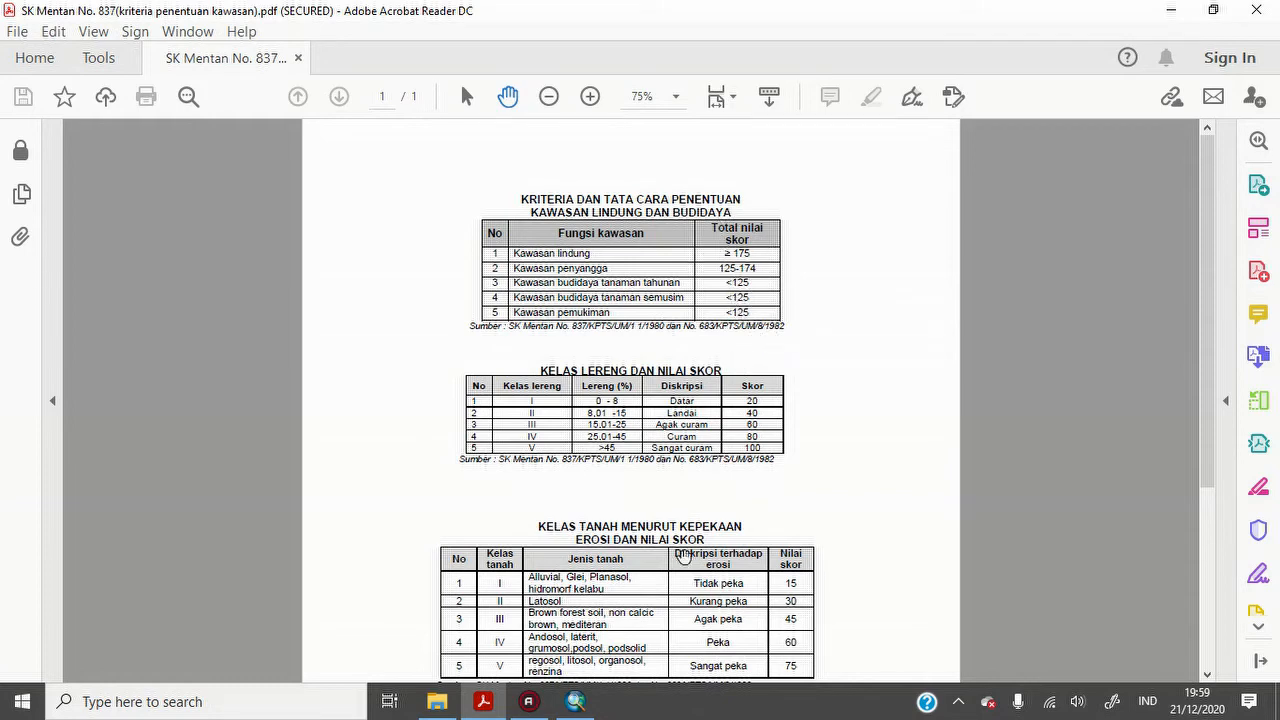
{"action": "mouse_move", "coordinate": [576, 702]}
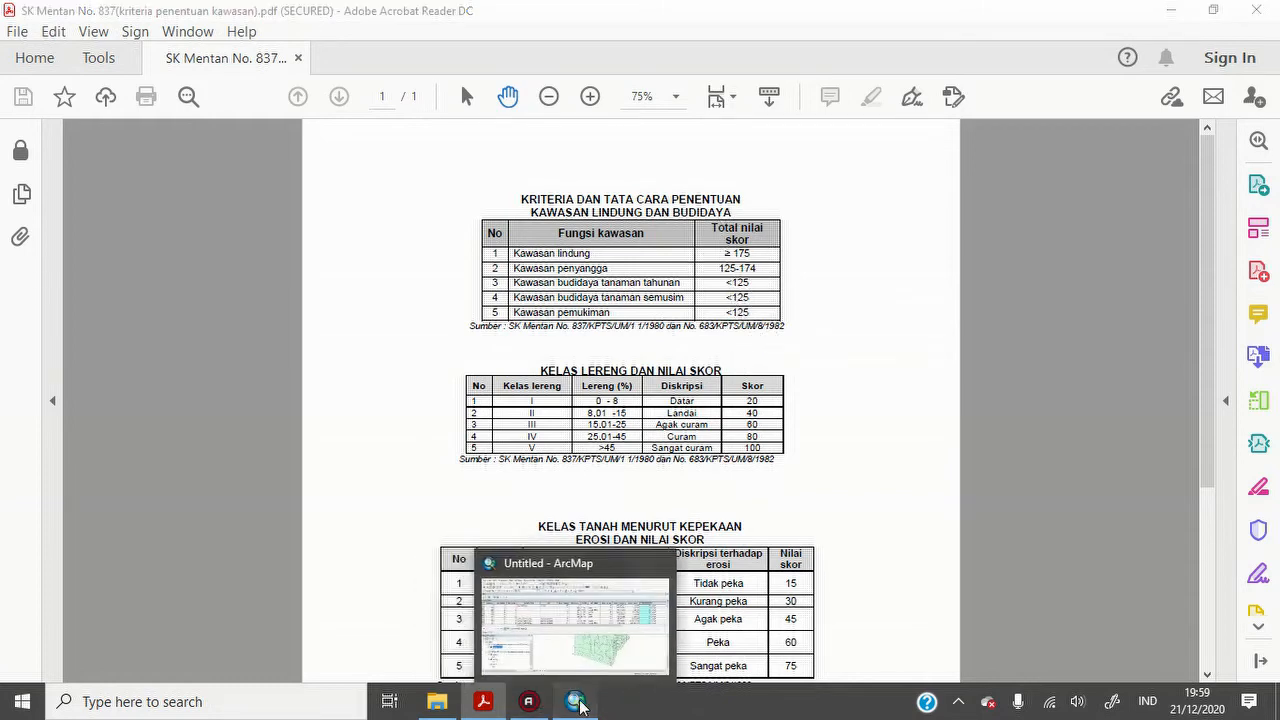
{"action": "left_click", "coordinate": [614, 613]}
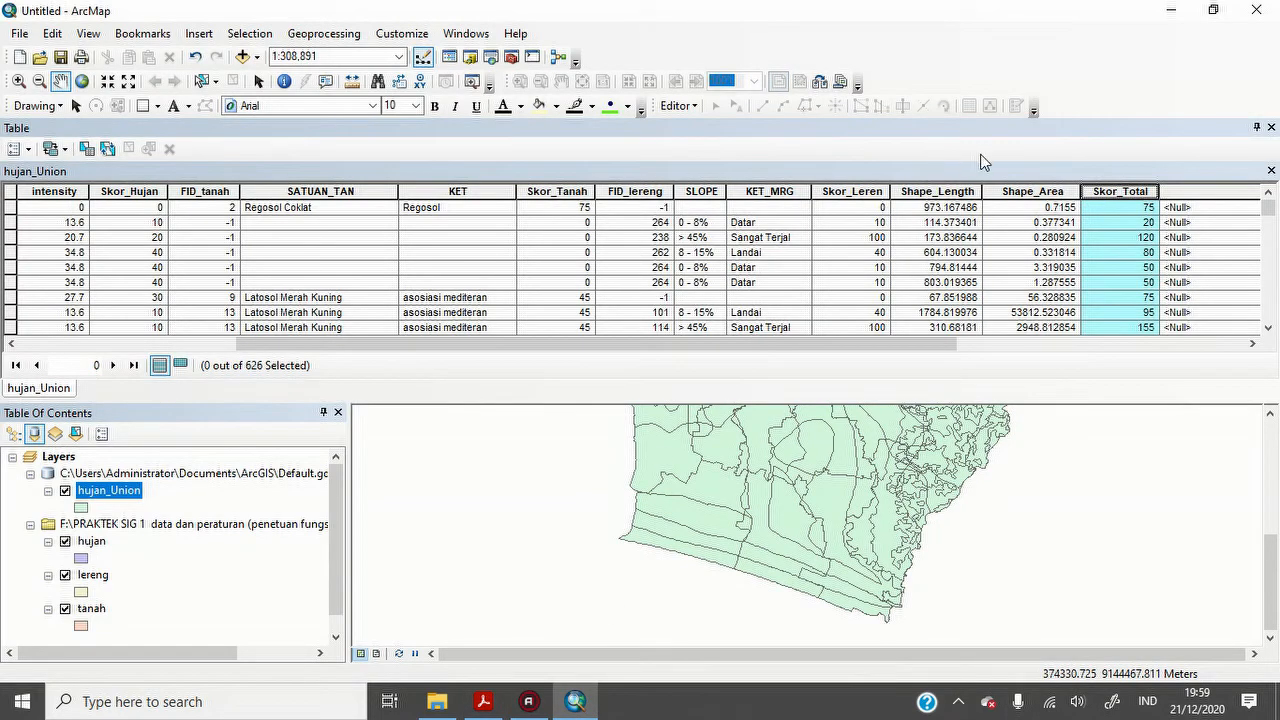
- Open Select By Attributes, clear the leftover KET expression and set the target layer to hujan_Union
{"action": "left_click", "coordinate": [258, 36]}
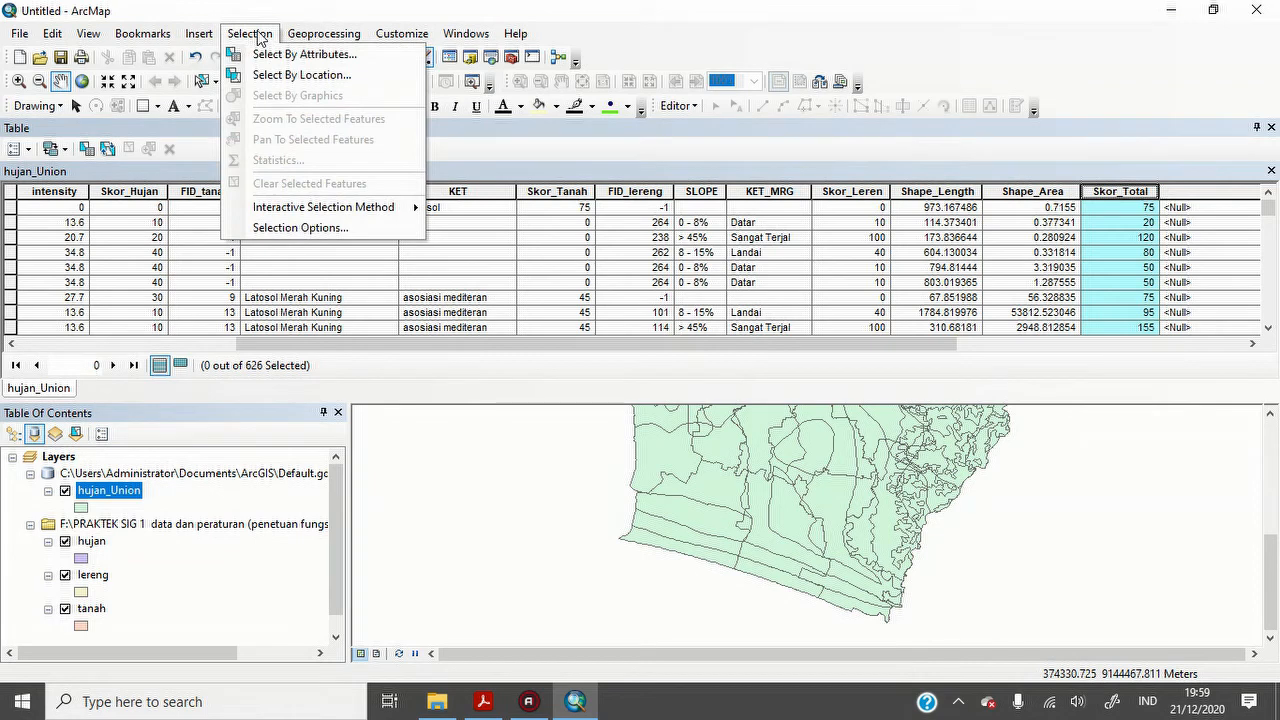
{"action": "left_click", "coordinate": [268, 55]}
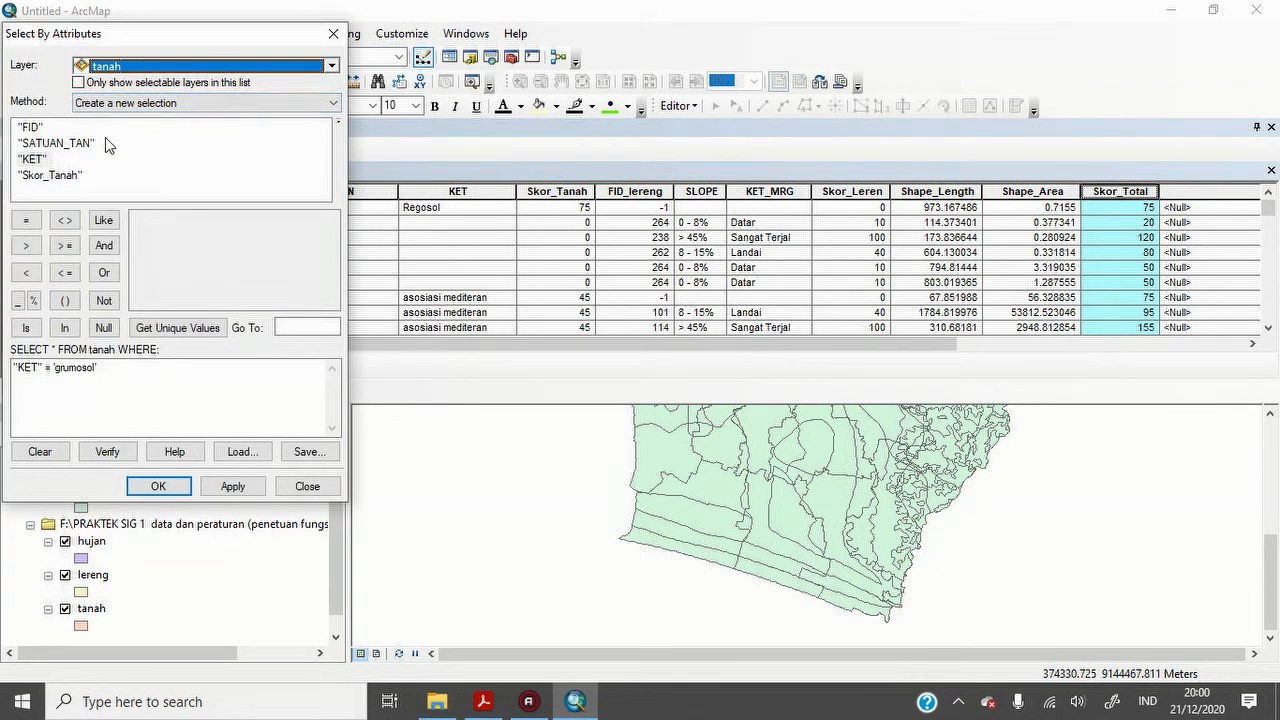
{"action": "double_click", "coordinate": [43, 176]}
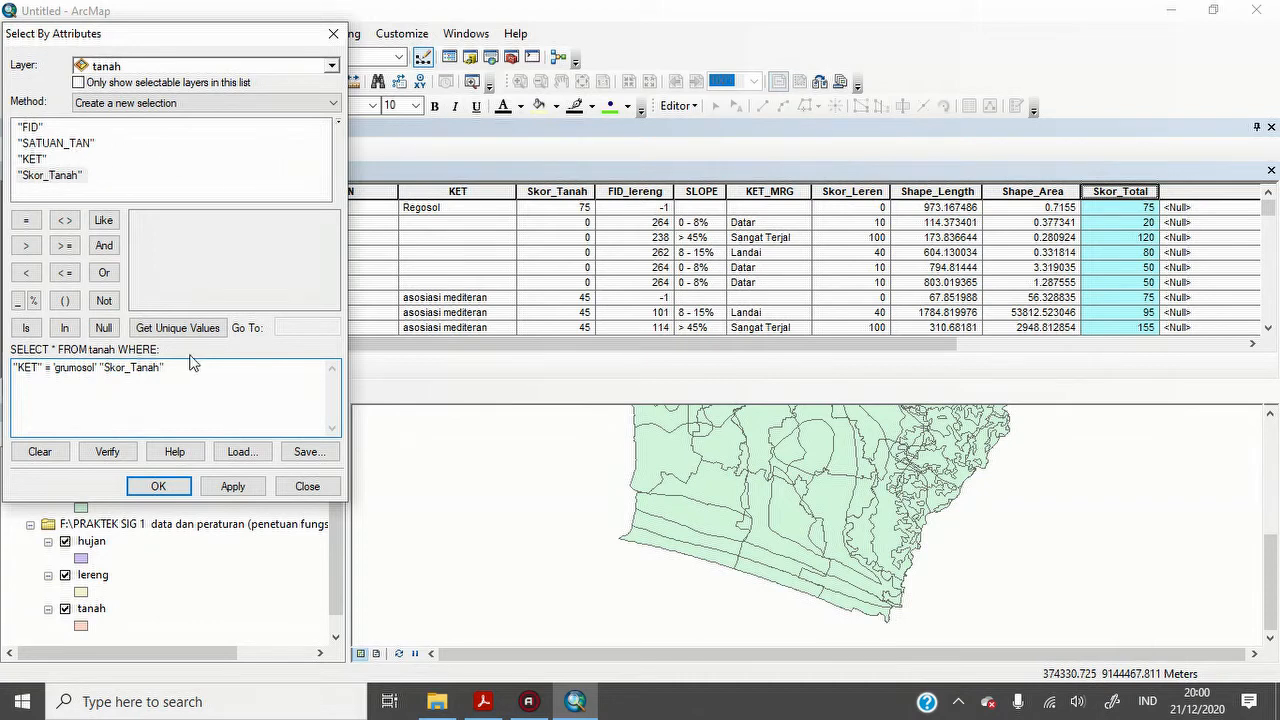
{"action": "key", "text": "ctrl+a"}
{"action": "key", "text": "BackSpace"}
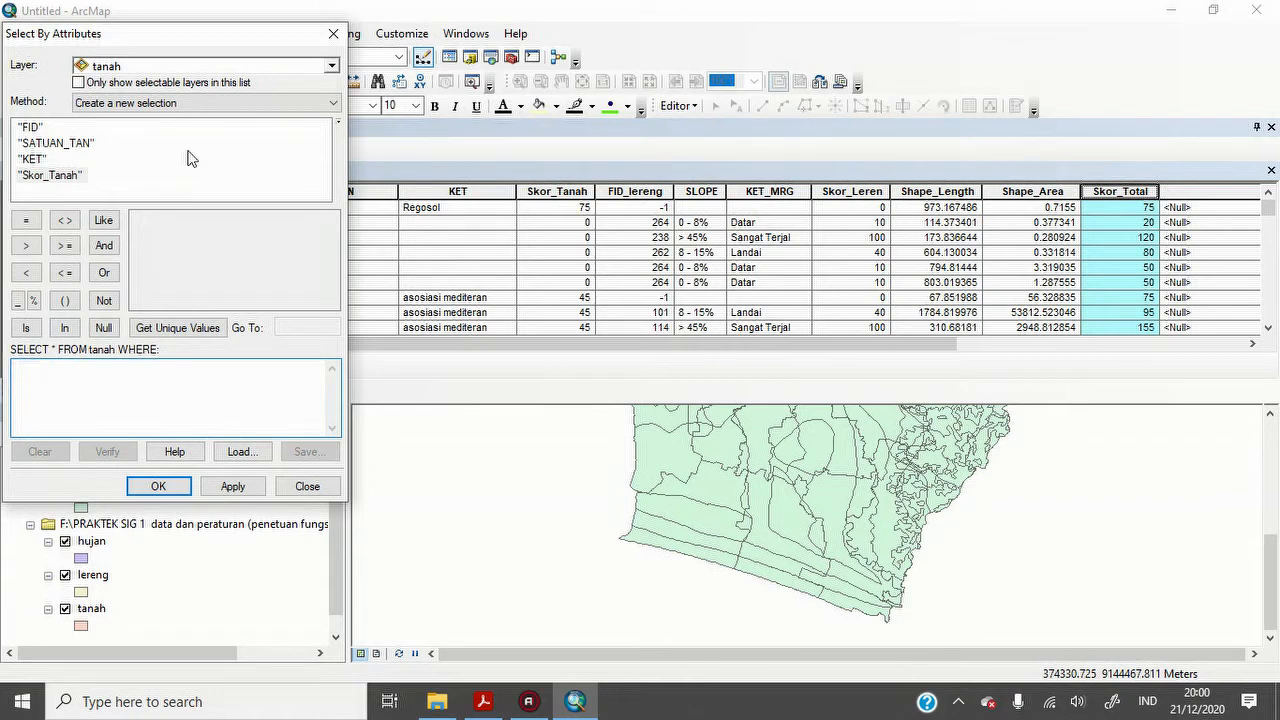
{"action": "left_click", "coordinate": [225, 60]}
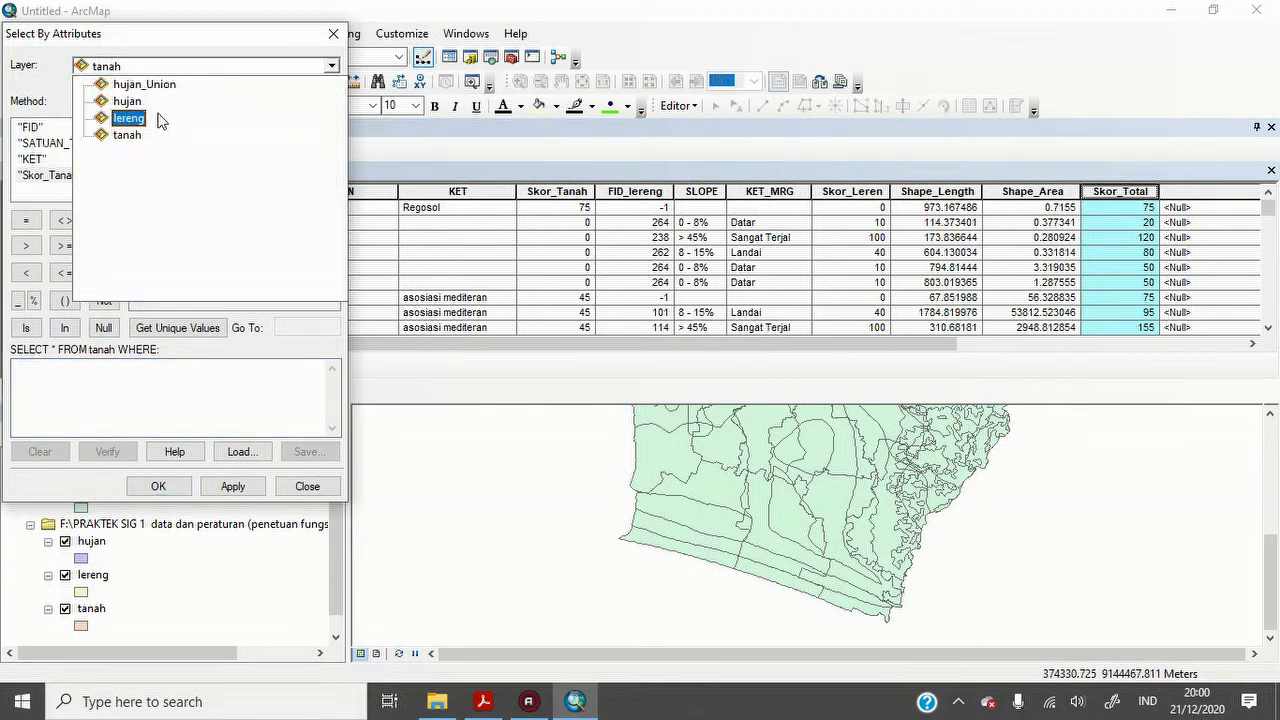
{"action": "left_click", "coordinate": [171, 86]}
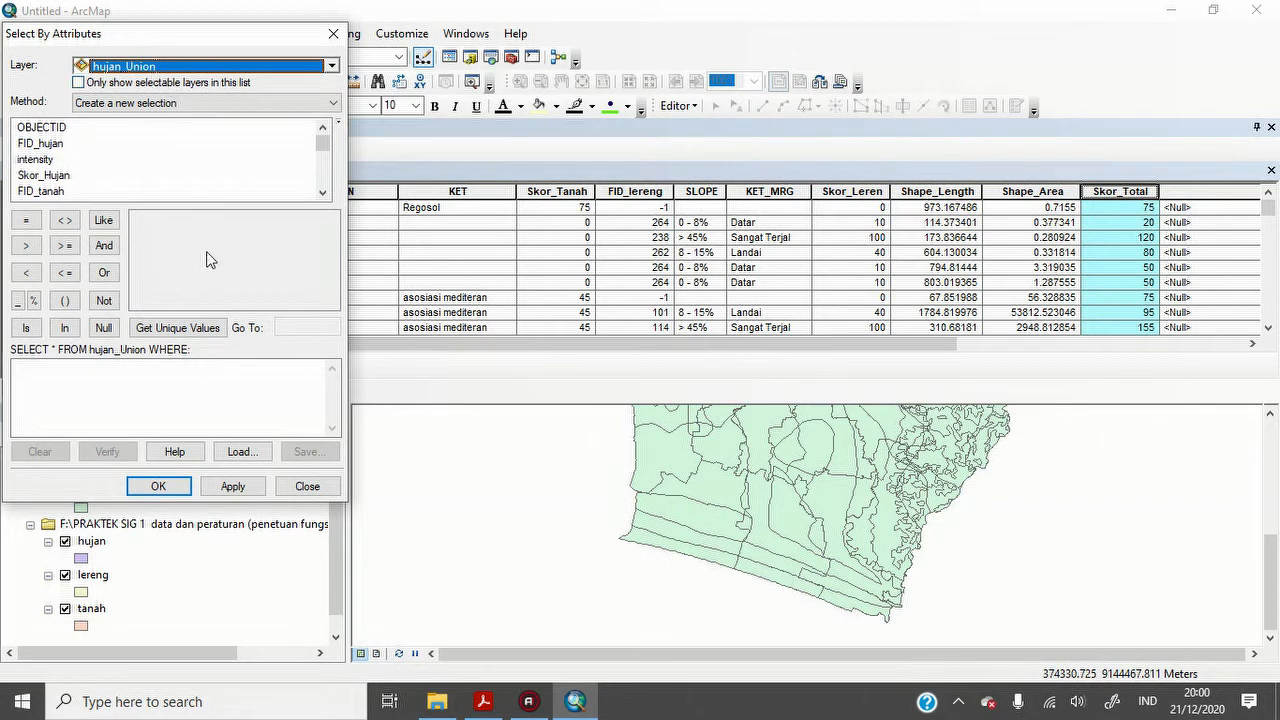
- Insert the Skor_Total field into the empty selection expression for hujan_Union
{"action": "left_click", "coordinate": [323, 191]}
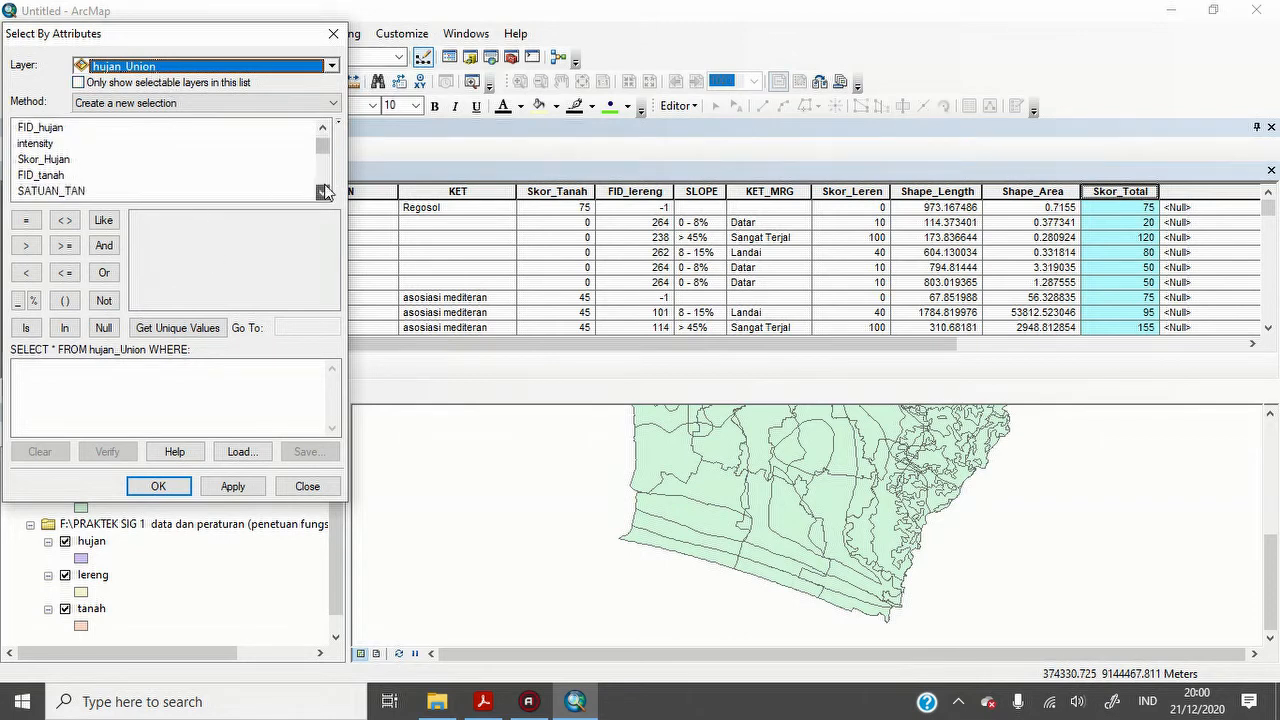
{"action": "left_click", "coordinate": [323, 191]}
{"action": "left_click", "coordinate": [323, 191]}
{"action": "left_click", "coordinate": [323, 191]}
{"action": "left_click", "coordinate": [323, 191]}
{"action": "left_click", "coordinate": [323, 191]}
{"action": "left_click", "coordinate": [323, 191]}
{"action": "left_click", "coordinate": [323, 191]}
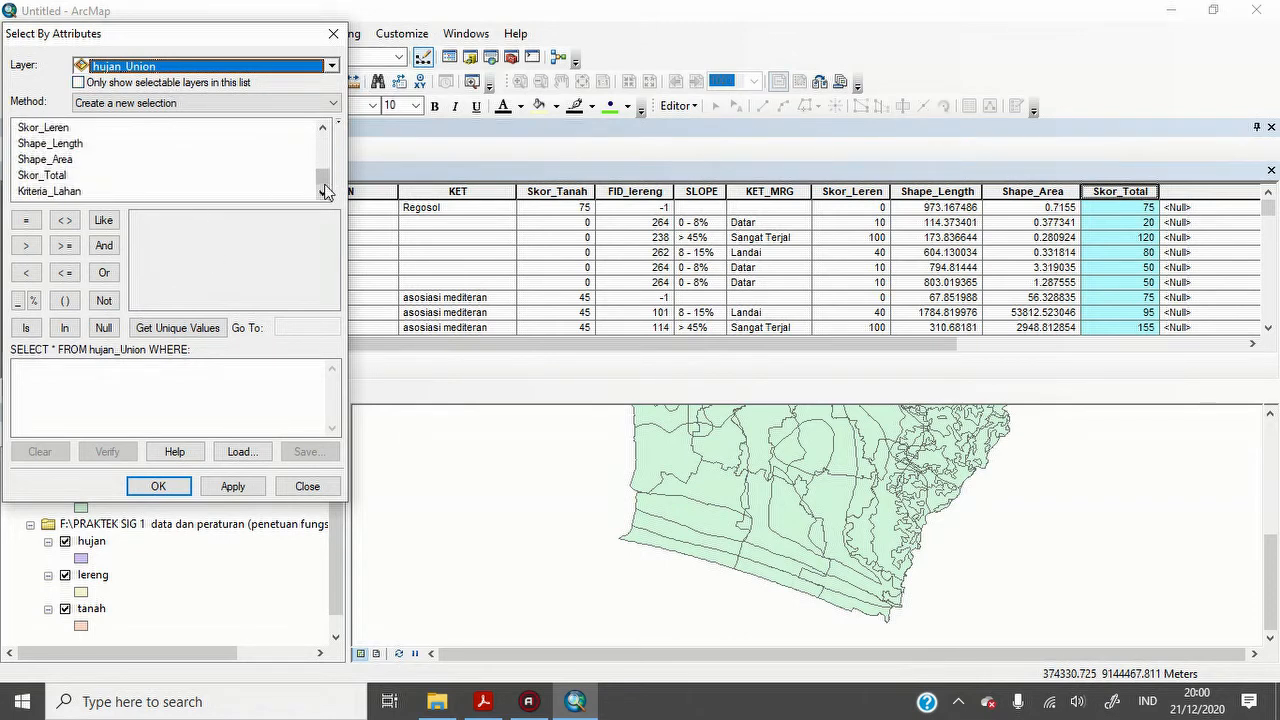
{"action": "double_click", "coordinate": [50, 176]}
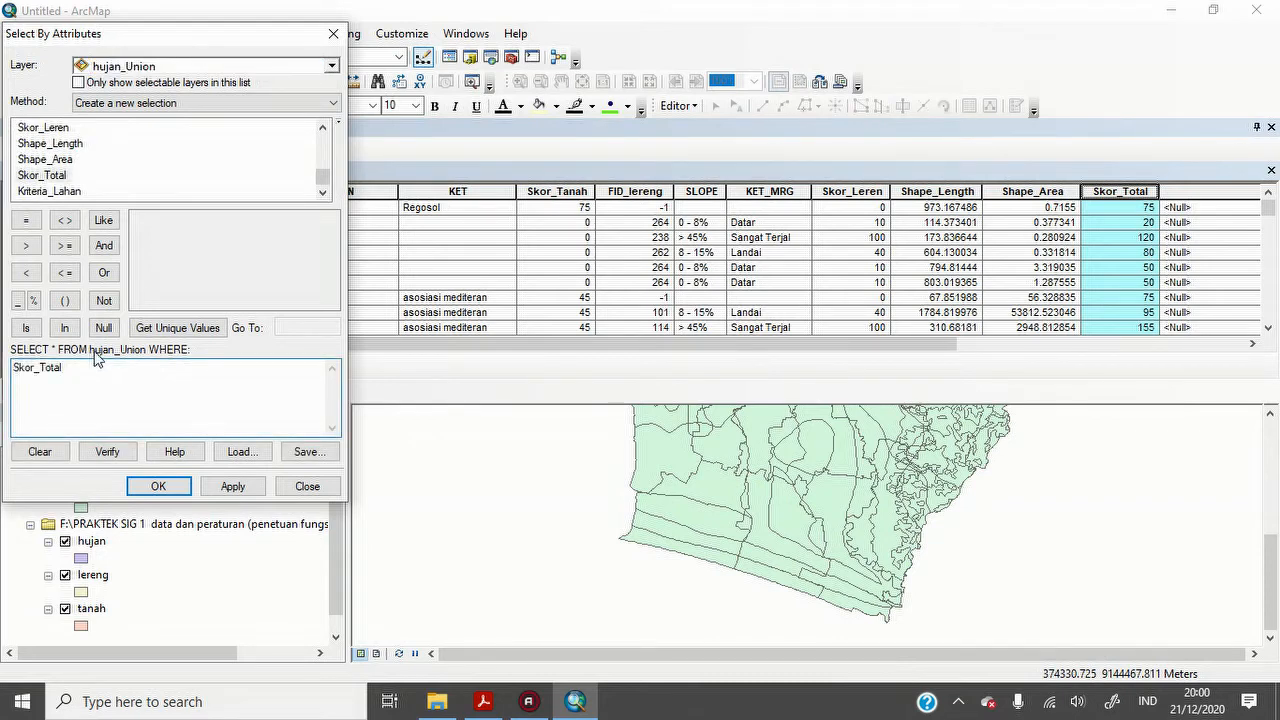
- Check the lowest score class in the SK Mentan PDF, then select the hujan_Union records where Skor_Total < 125
{"action": "left_click", "coordinate": [485, 705]}
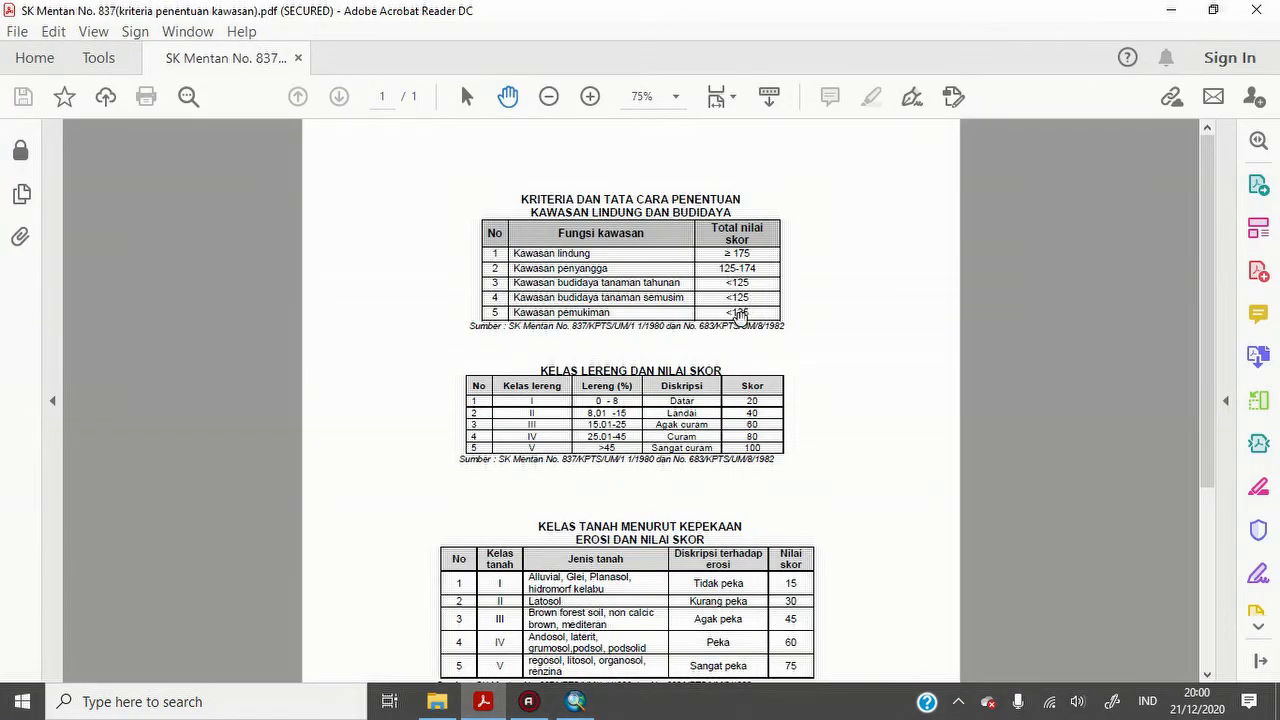
{"action": "left_click", "coordinate": [575, 701]}
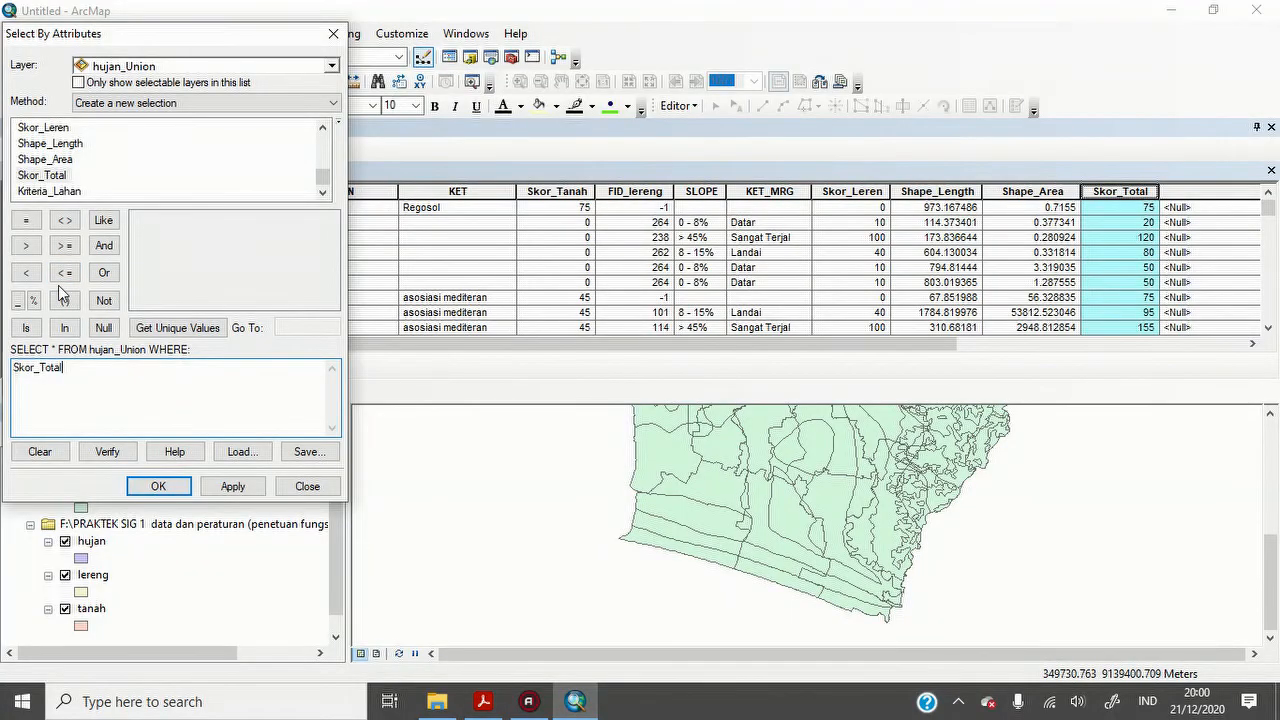
{"action": "left_click", "coordinate": [26, 272]}
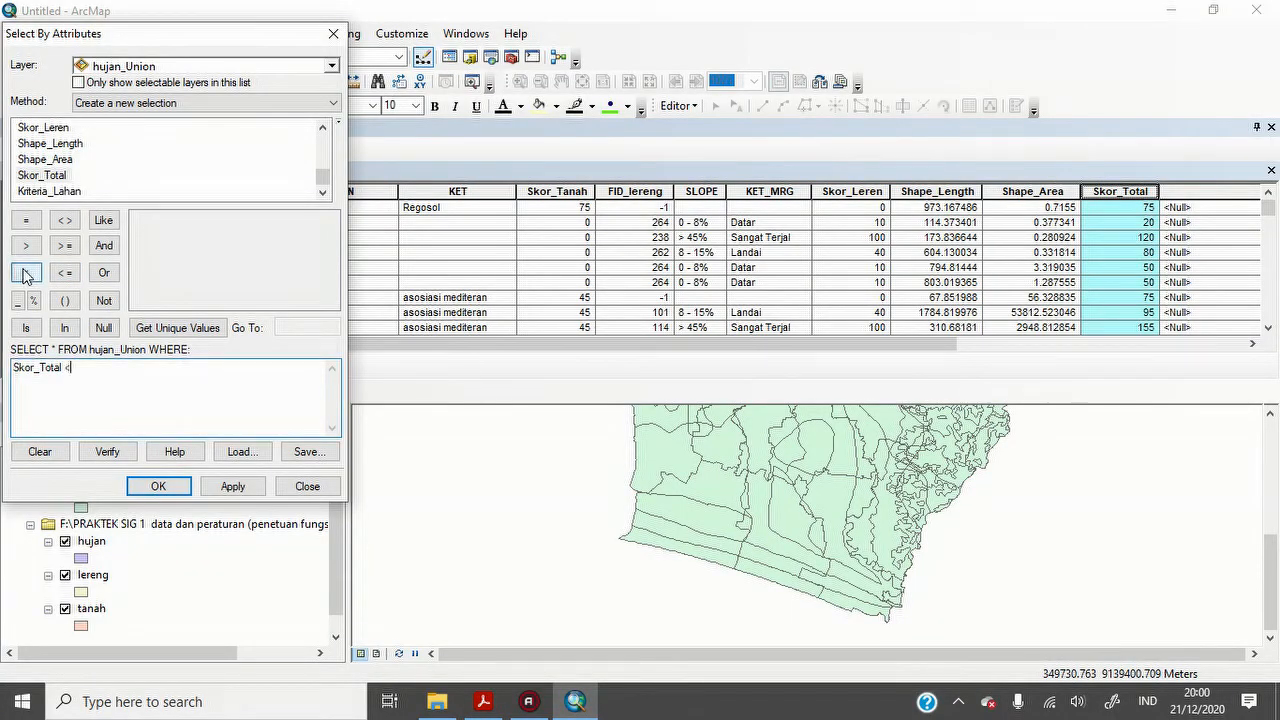
{"action": "left_click", "coordinate": [178, 330]}
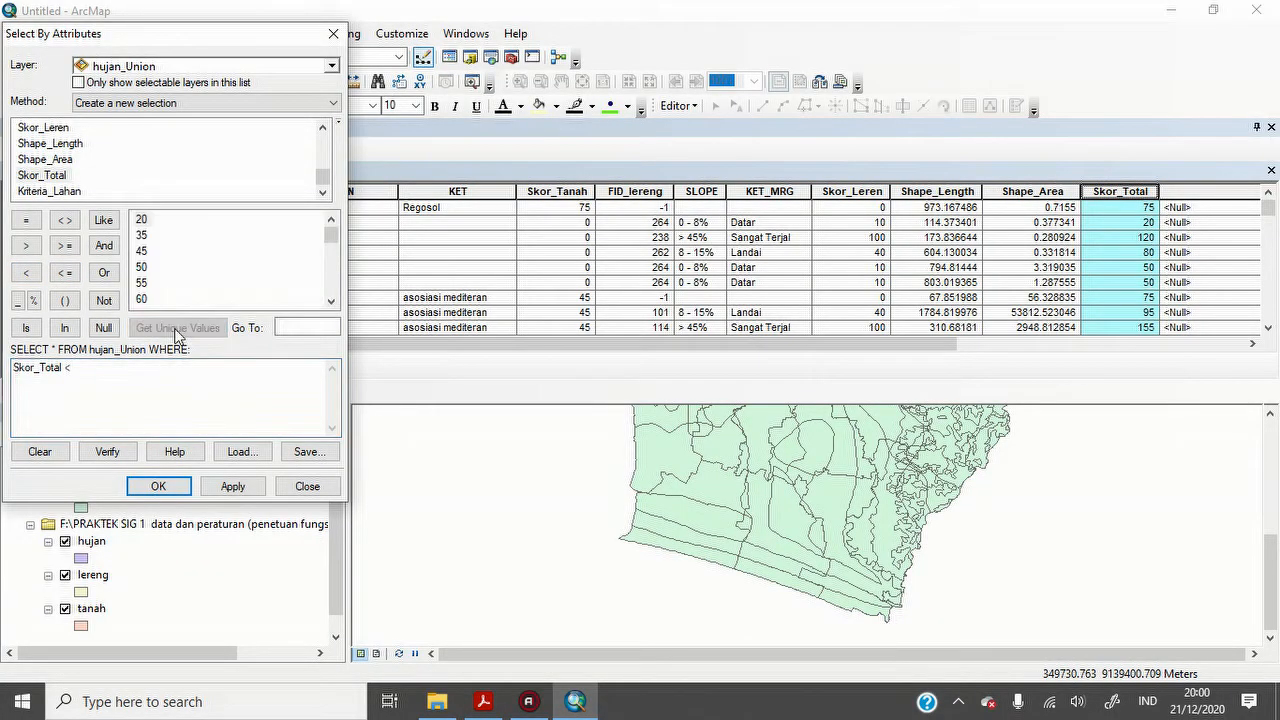
{"action": "left_click", "coordinate": [331, 301]}
{"action": "left_click", "coordinate": [331, 301]}
{"action": "left_click", "coordinate": [331, 301]}
{"action": "left_click", "coordinate": [331, 301]}
{"action": "left_click", "coordinate": [331, 301]}
{"action": "left_click", "coordinate": [331, 301]}
{"action": "left_click", "coordinate": [331, 301]}
{"action": "left_click", "coordinate": [331, 301]}
{"action": "left_click", "coordinate": [331, 301]}
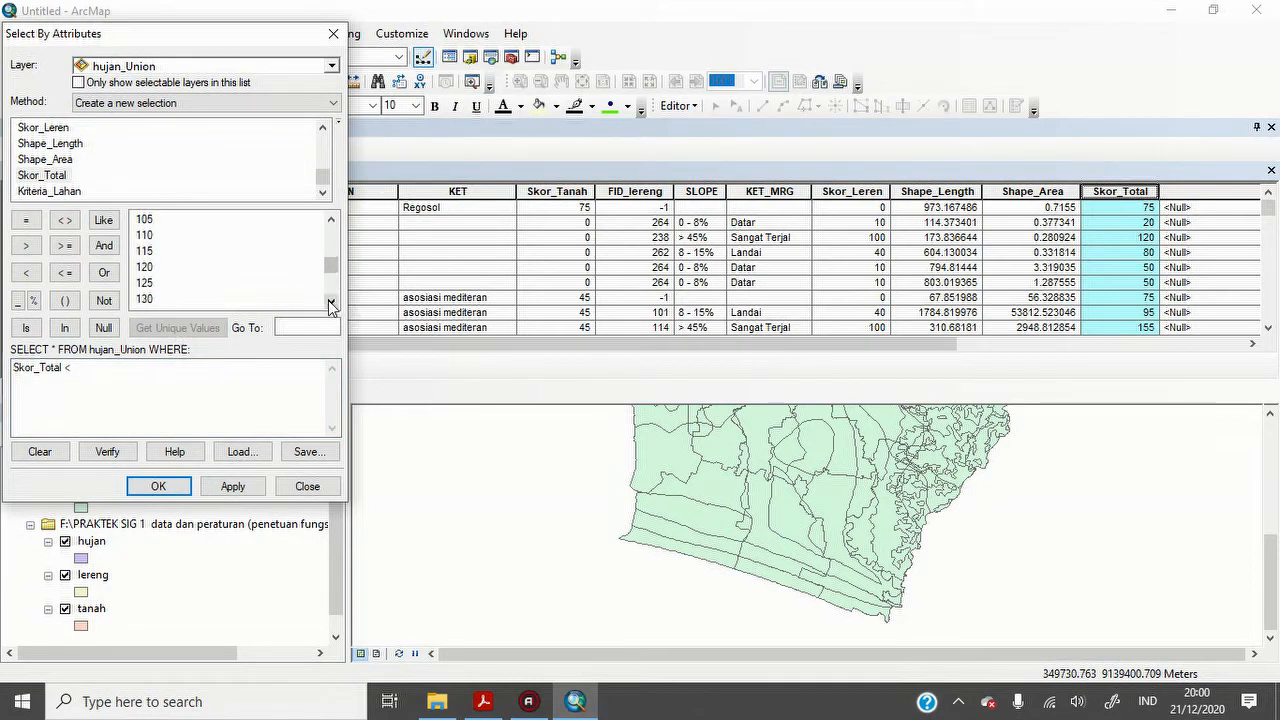
{"action": "left_click", "coordinate": [145, 285]}
{"action": "double_click", "coordinate": [145, 285]}
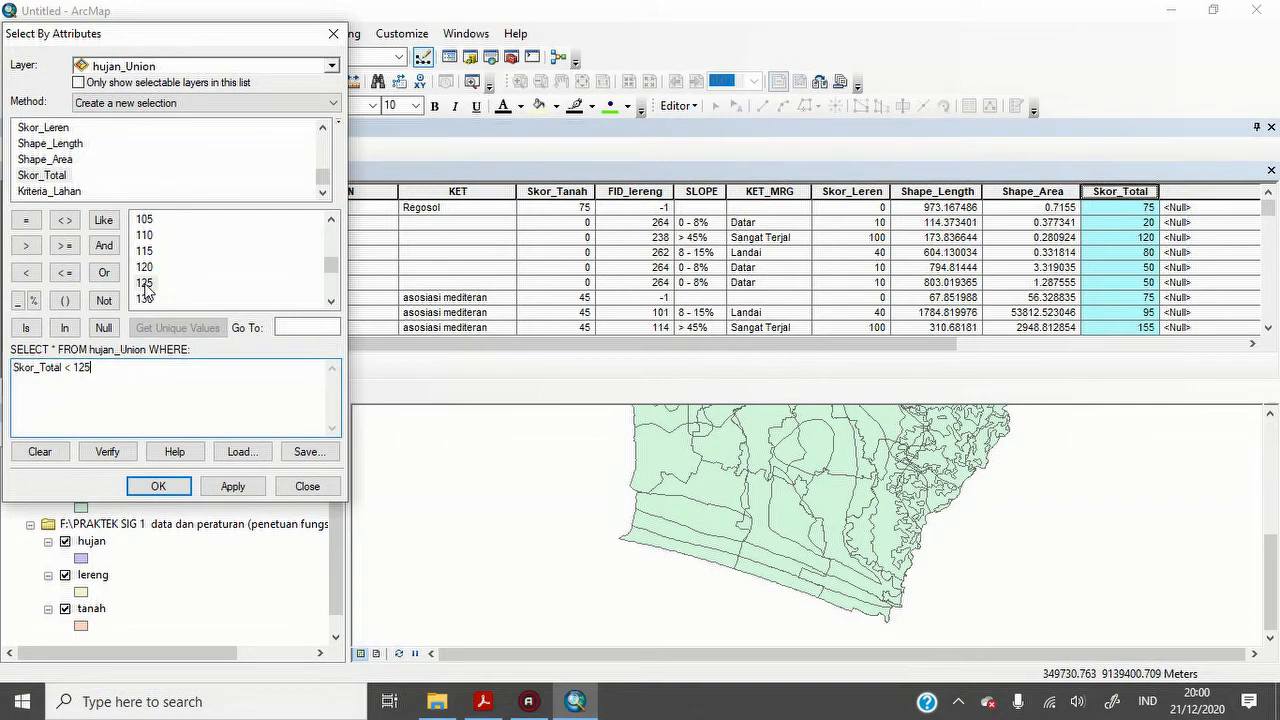
{"action": "left_click", "coordinate": [232, 487]}
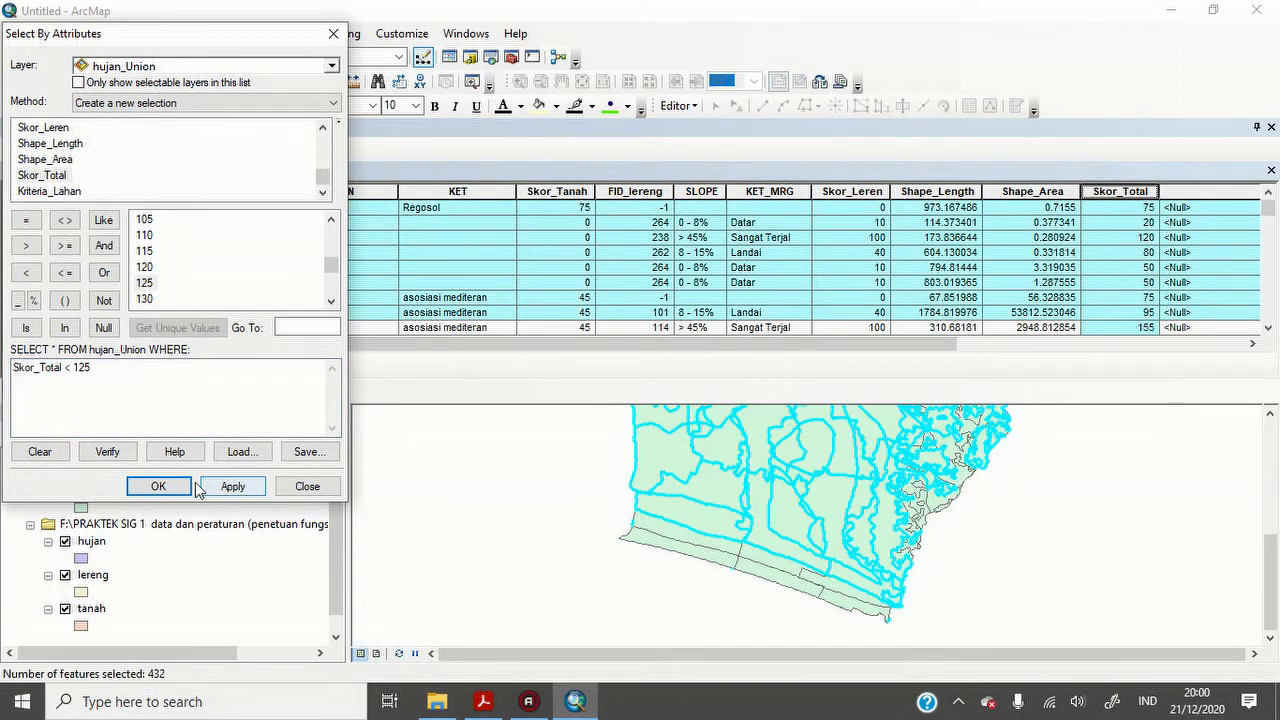
{"action": "left_click", "coordinate": [160, 487]}
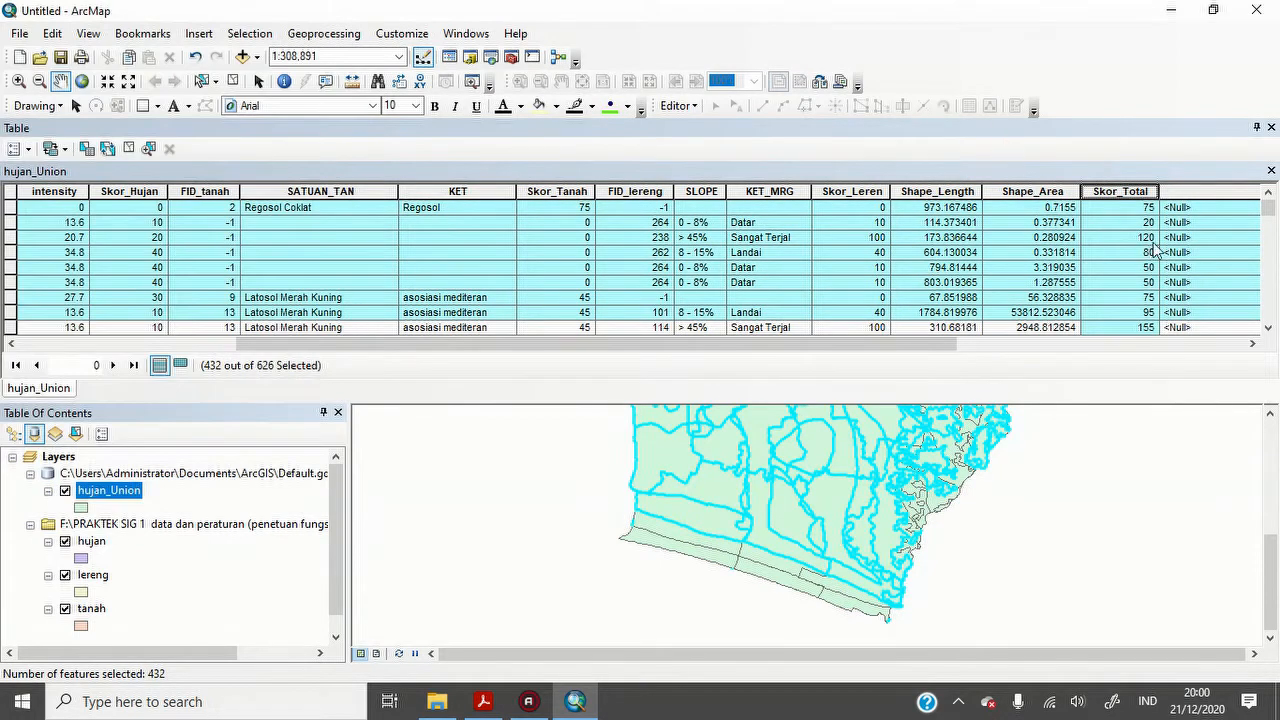
- Switch to the SK Mentan No. 837 PDF, check the area function names for scores below 125, and return to ArcMap
{"action": "left_click", "coordinate": [1256, 345]}
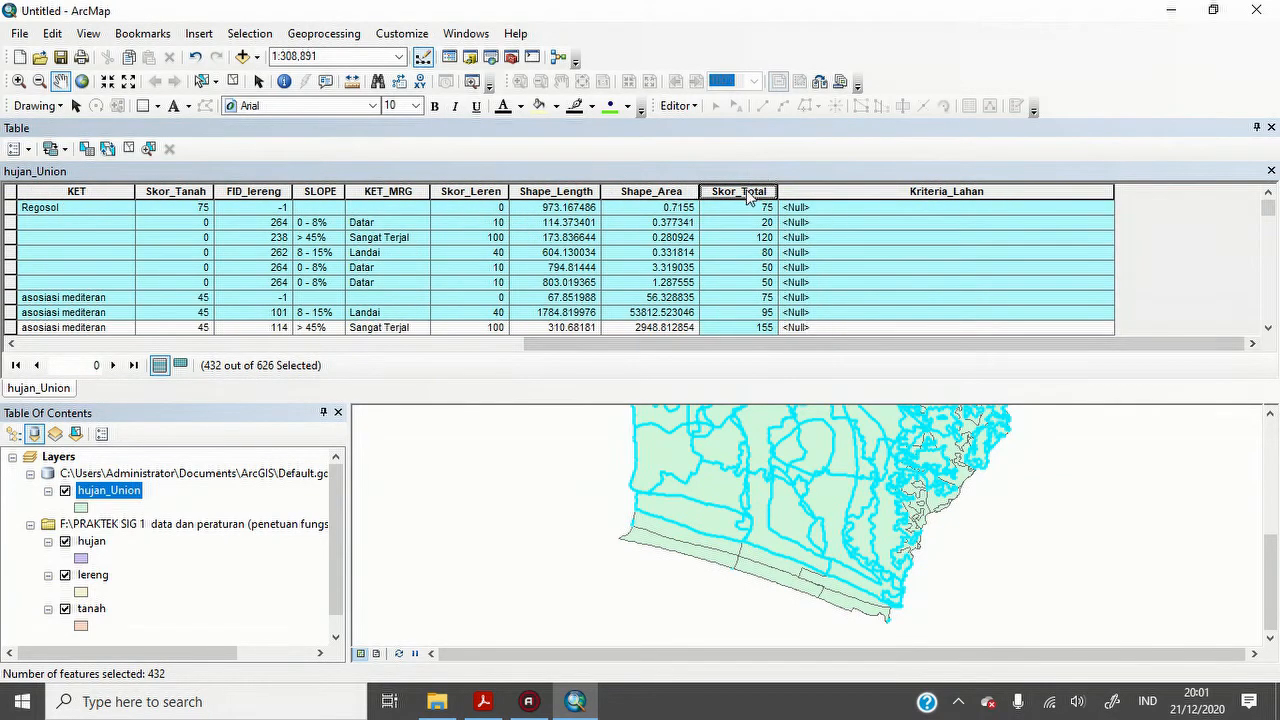
{"action": "left_click", "coordinate": [871, 189]}
{"action": "right_click", "coordinate": [873, 189]}
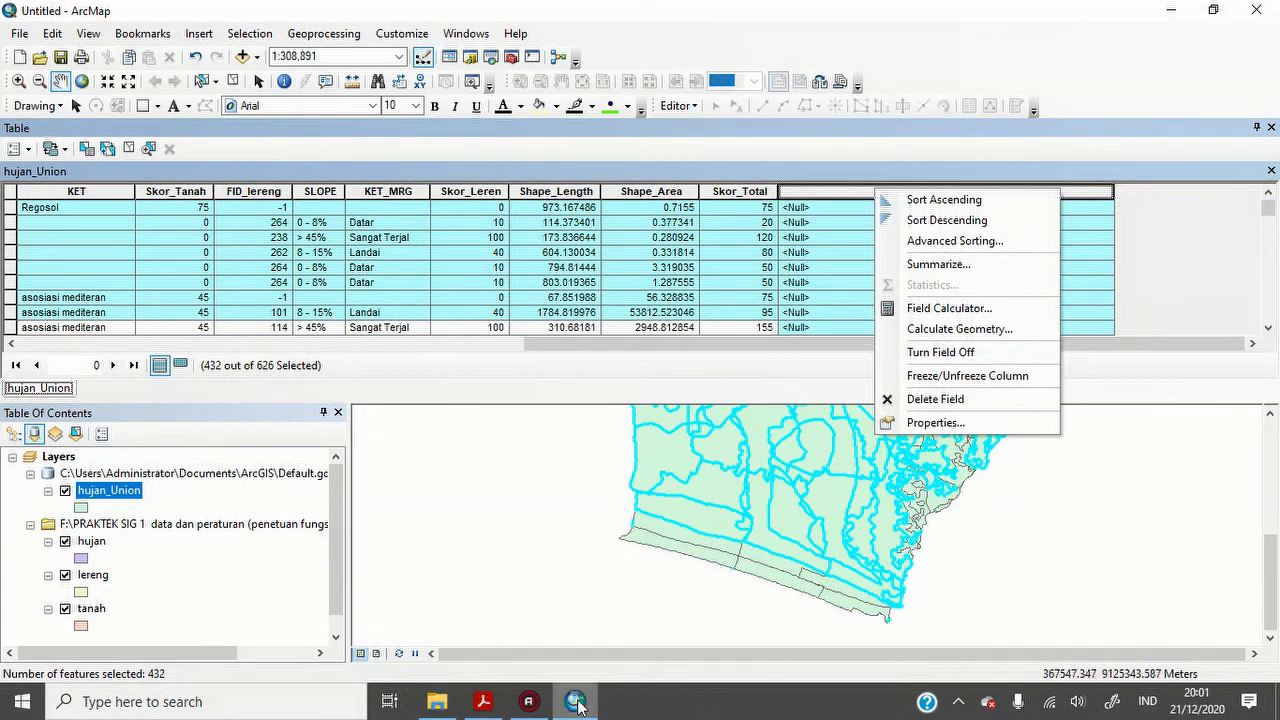
{"action": "left_click", "coordinate": [483, 701]}
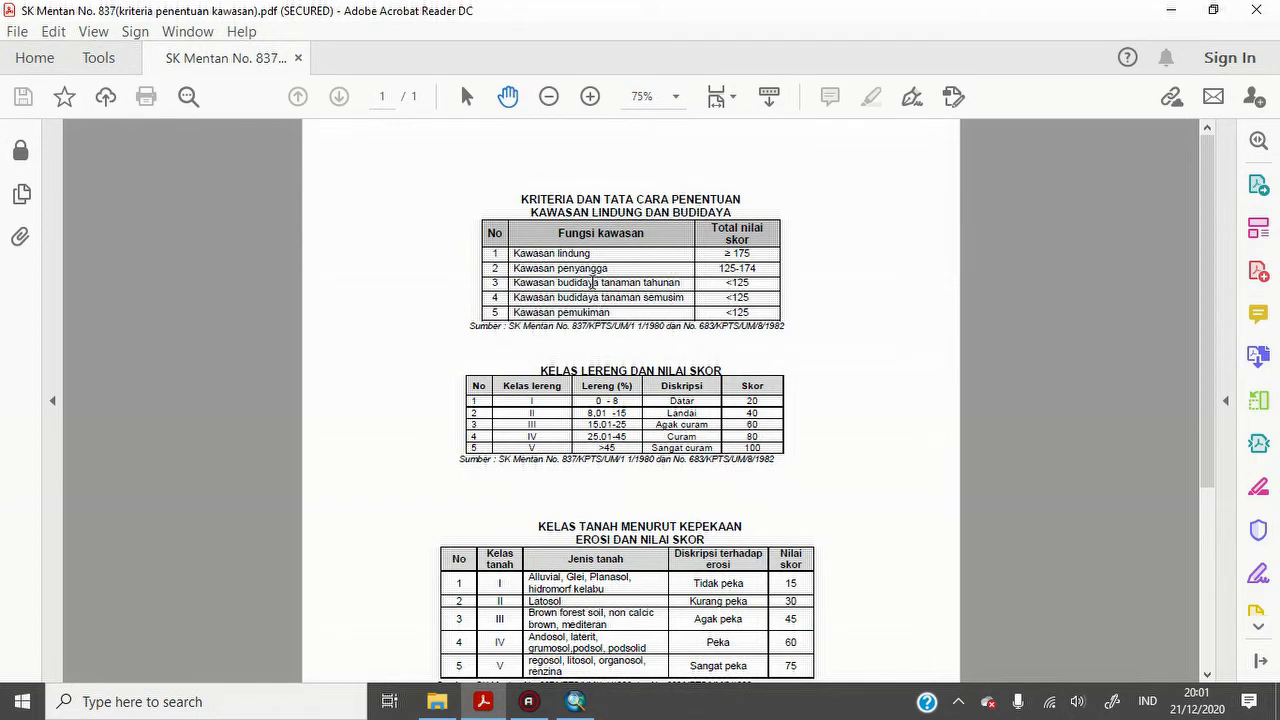
{"action": "left_click", "coordinate": [578, 703]}
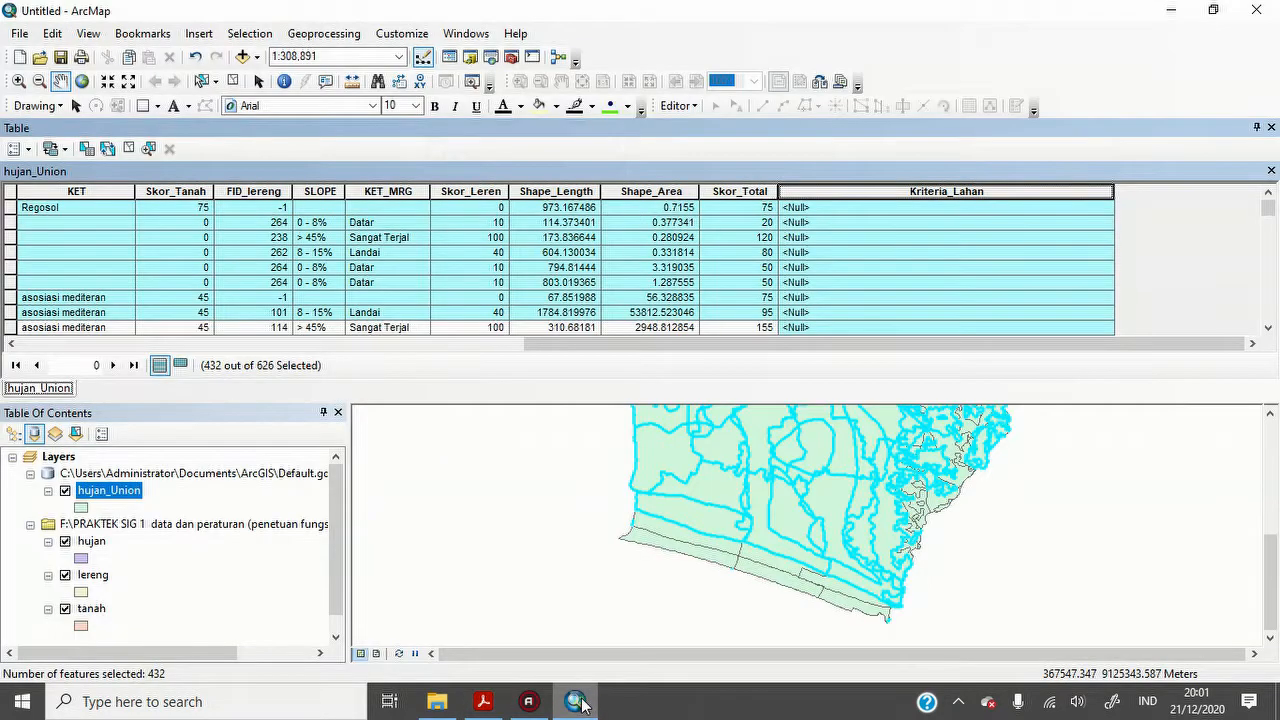
- Open the Field Calculator for the Kriteria_Lahan field and clear the leftover score sum expression
{"action": "right_click", "coordinate": [1026, 201]}
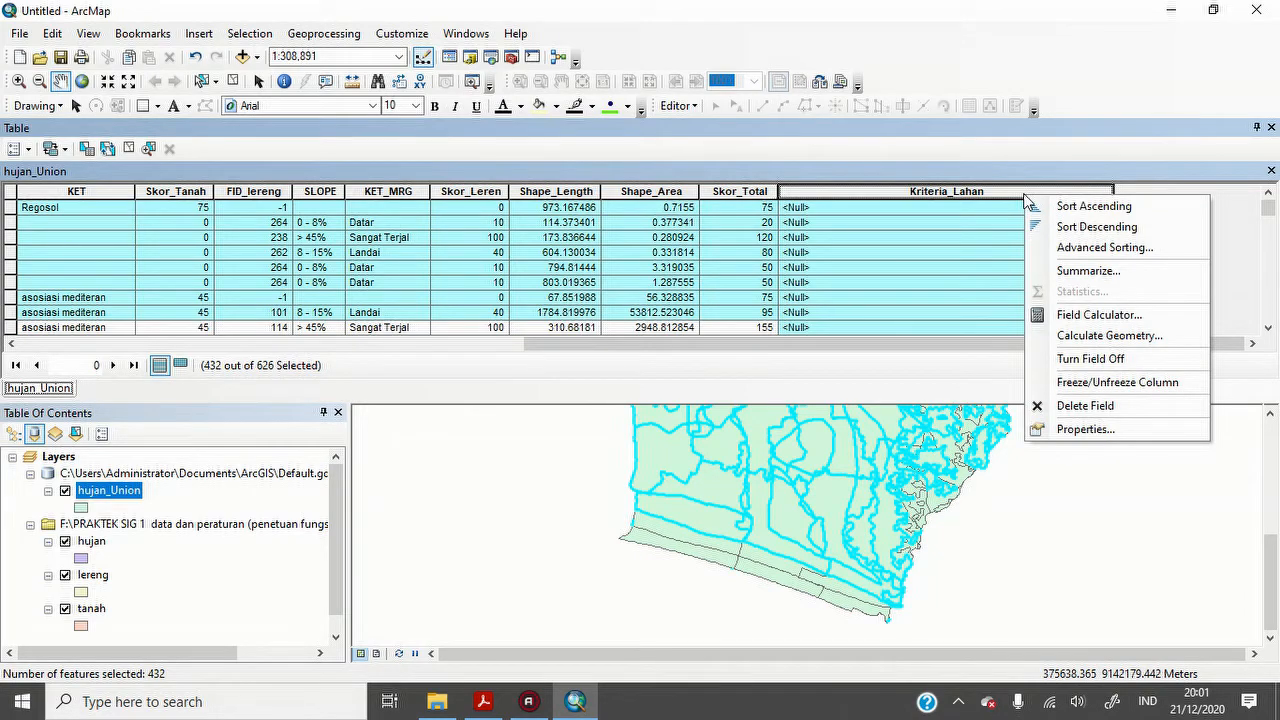
{"action": "left_click", "coordinate": [1093, 316]}
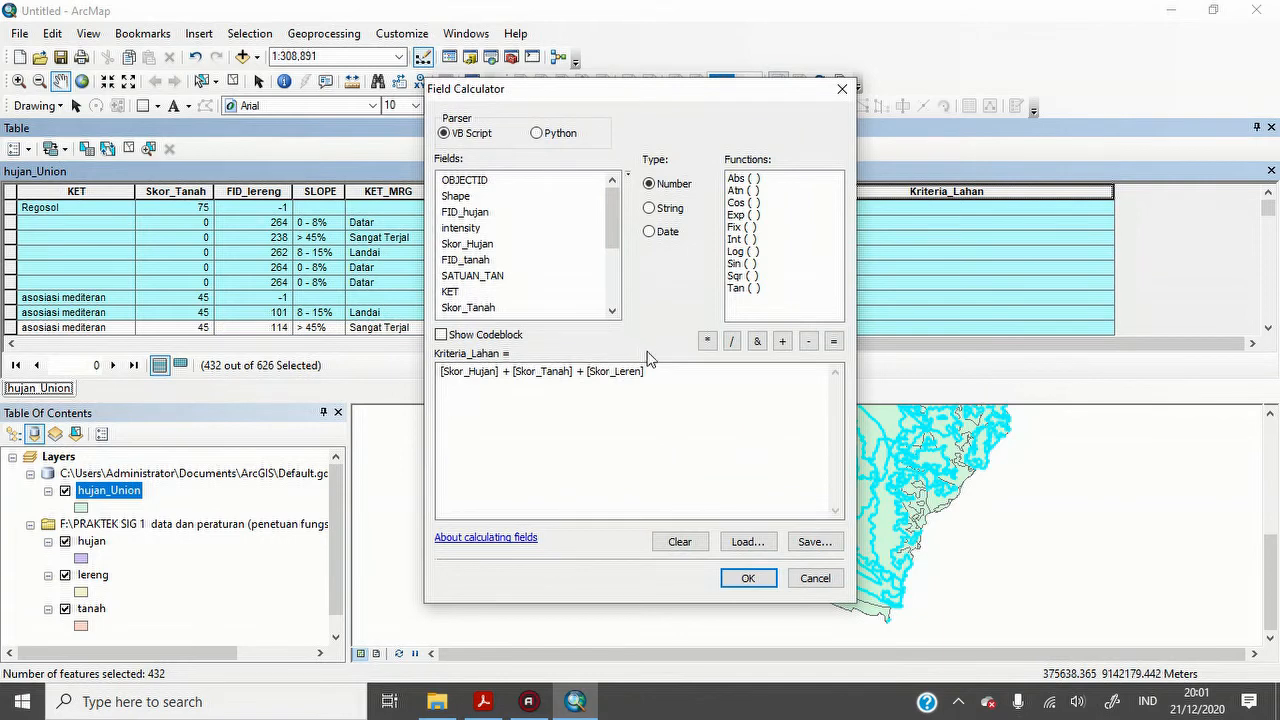
{"action": "left_click_drag", "start_coordinate": [650, 375], "coordinate": [323, 420]}
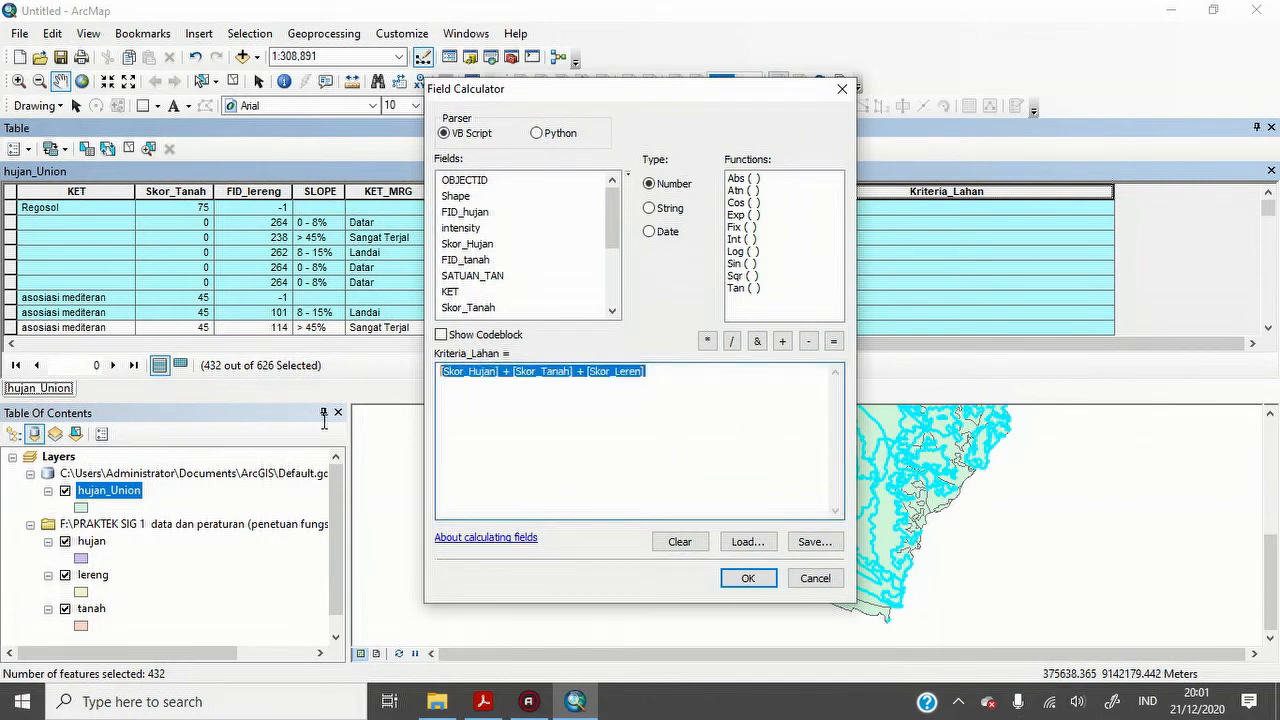
{"action": "key", "text": "Delete"}
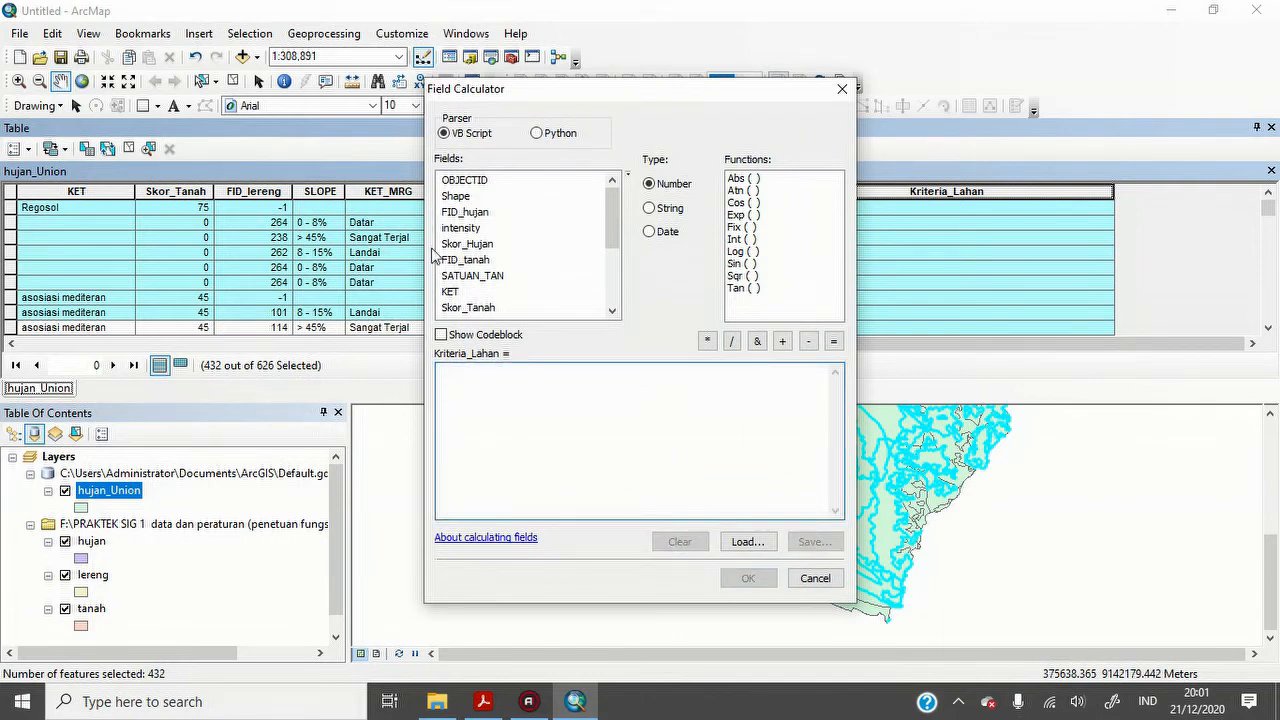
{"action": "left_click", "coordinate": [615, 297]}
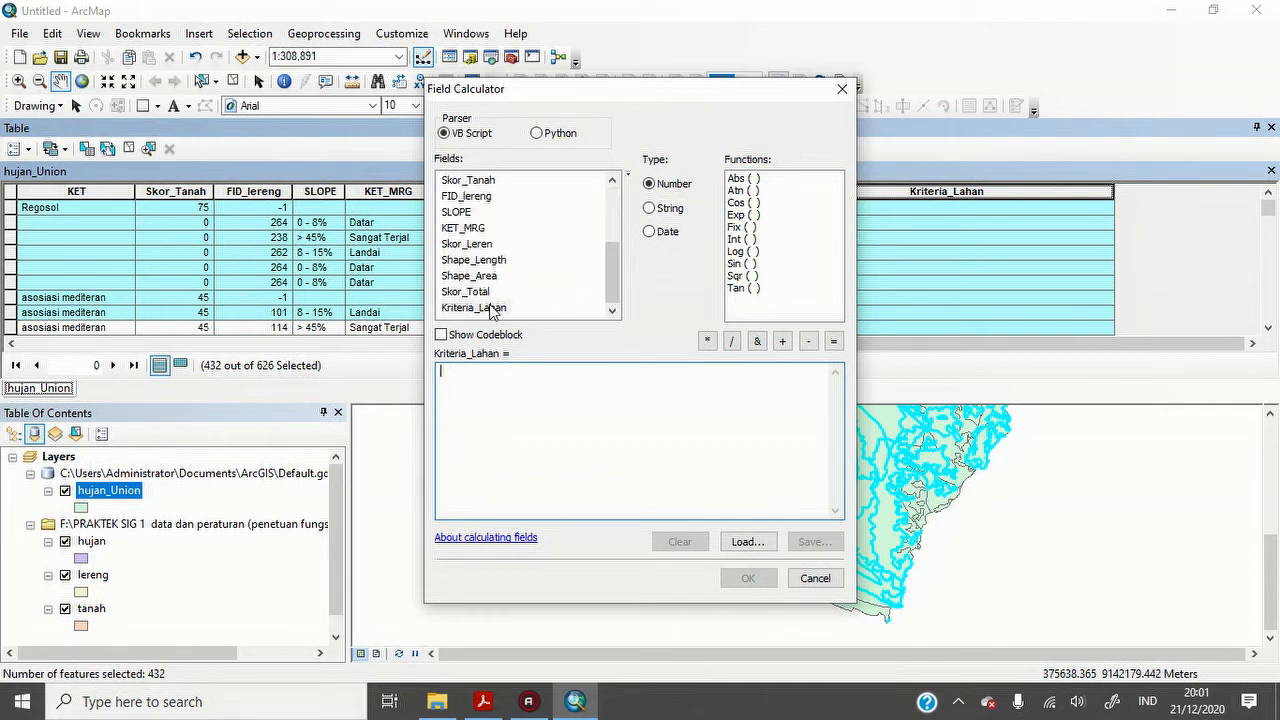
{"action": "left_click", "coordinate": [491, 309]}
{"action": "double_click", "coordinate": [491, 309]}
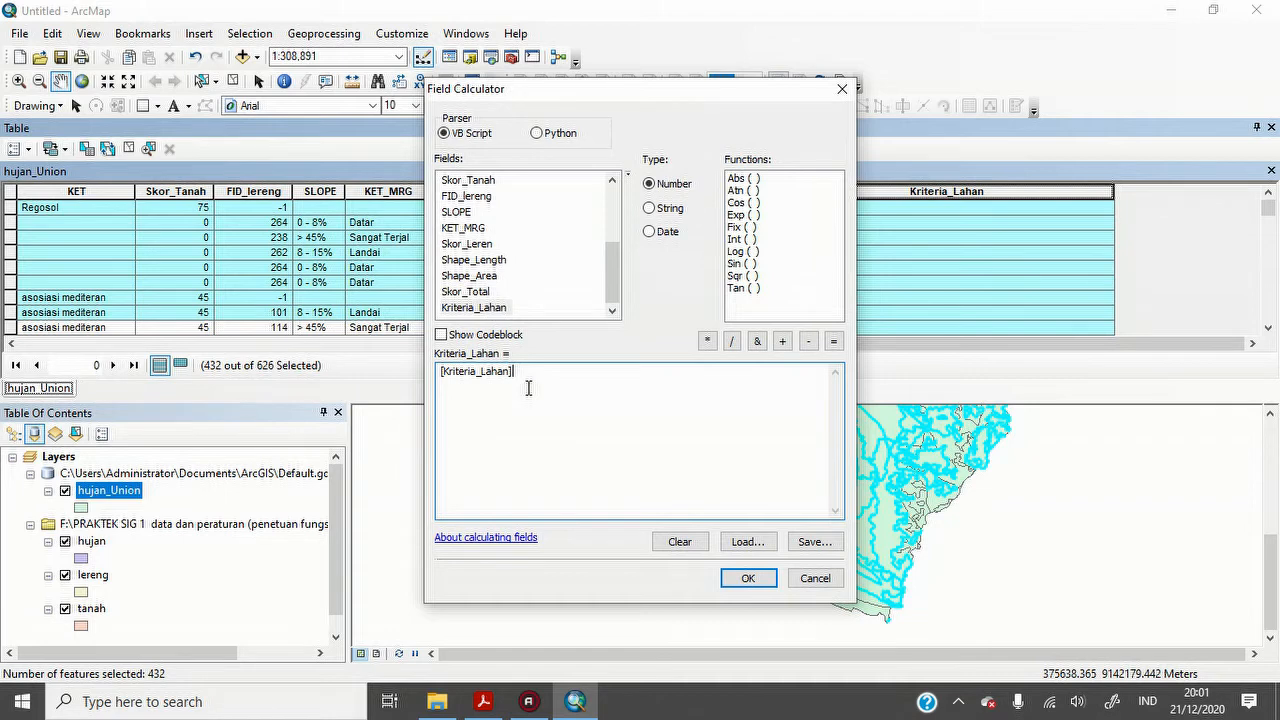
{"action": "key", "text": "BackSpace"}
{"action": "key", "text": "BackSpace"}
{"action": "key", "text": "BackSpace"}
{"action": "key", "text": "BackSpace"}
{"action": "key", "text": "BackSpace"}
{"action": "key", "text": "BackSpace"}
{"action": "key", "text": "BackSpace"}
{"action": "key", "text": "BackSpace"}
{"action": "key", "text": "BackSpace"}
{"action": "key", "text": "BackSpace"}
{"action": "key", "text": "BackSpace"}
{"action": "key", "text": "BackSpace"}
{"action": "key", "text": "BackSpace"}
{"action": "key", "text": "BackSpace"}
{"action": "key", "text": "BackSpace"}
{"action": "key", "text": "BackSpace"}
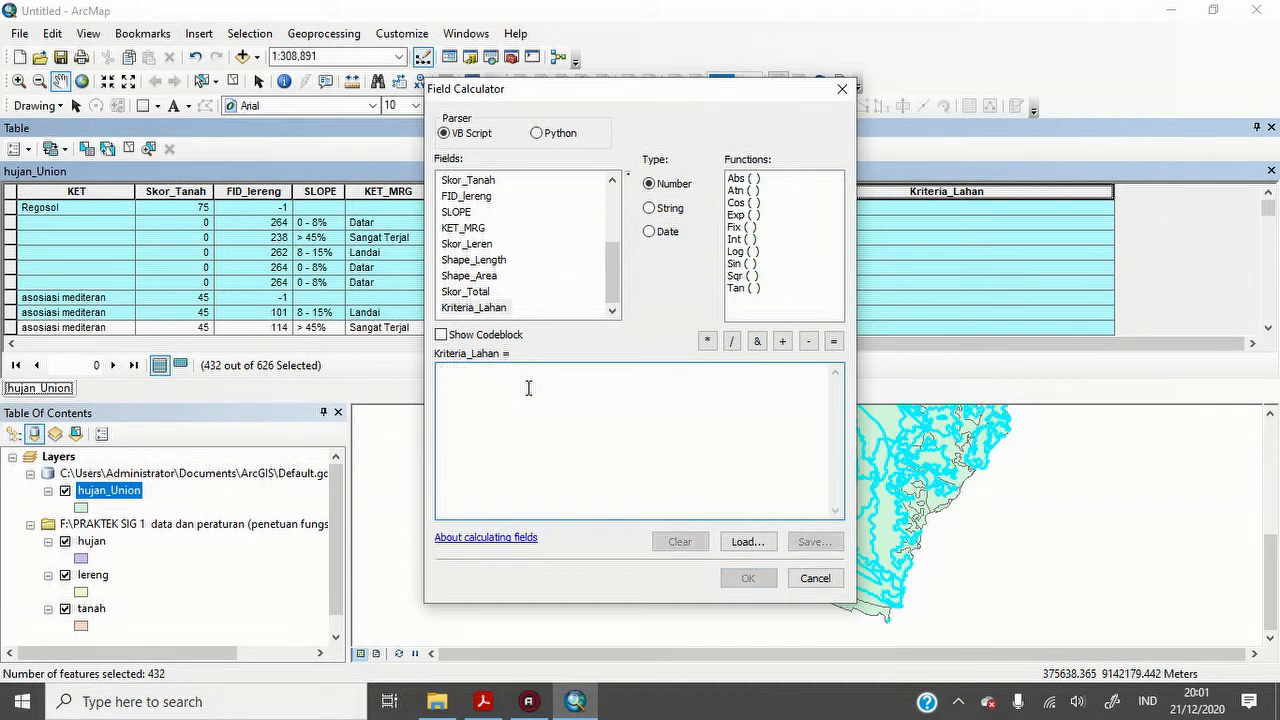
- Calculate Kriteria_Lahan as "Kawasan Budidaya" for the selected records
{"action": "type", "text": "\"Kawasan Budidaya"}
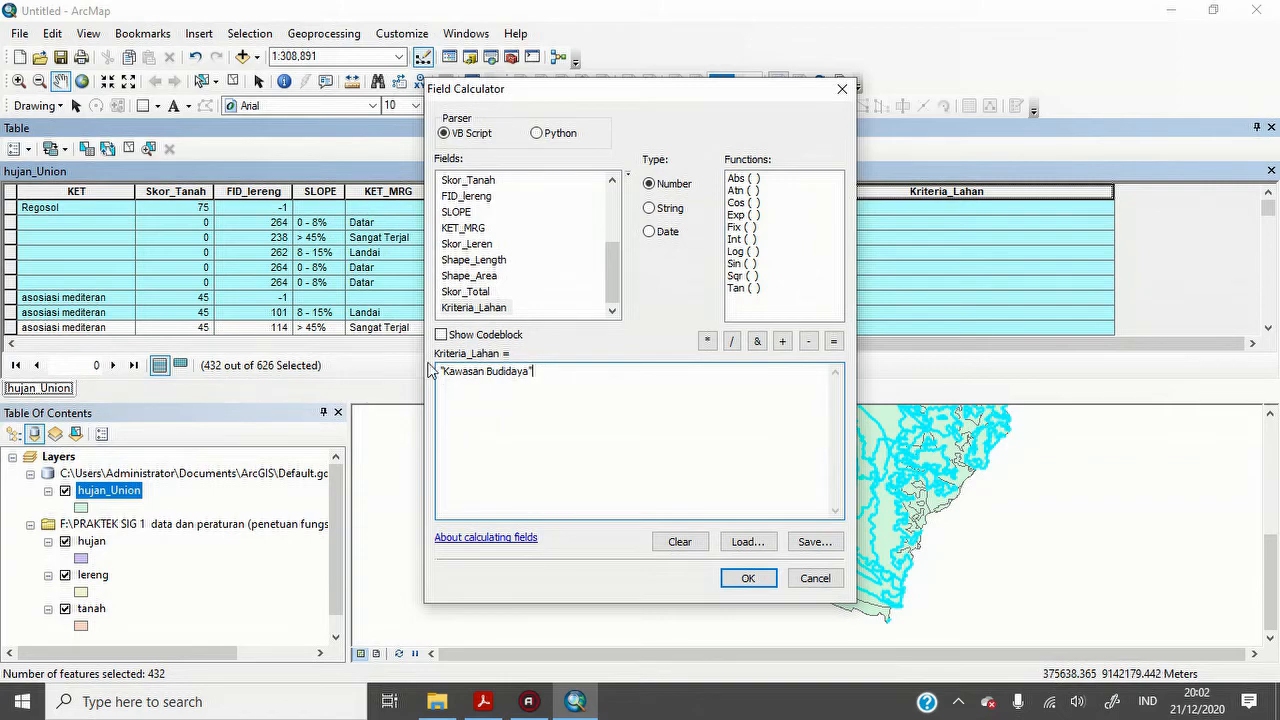
{"action": "left_click", "coordinate": [750, 579]}
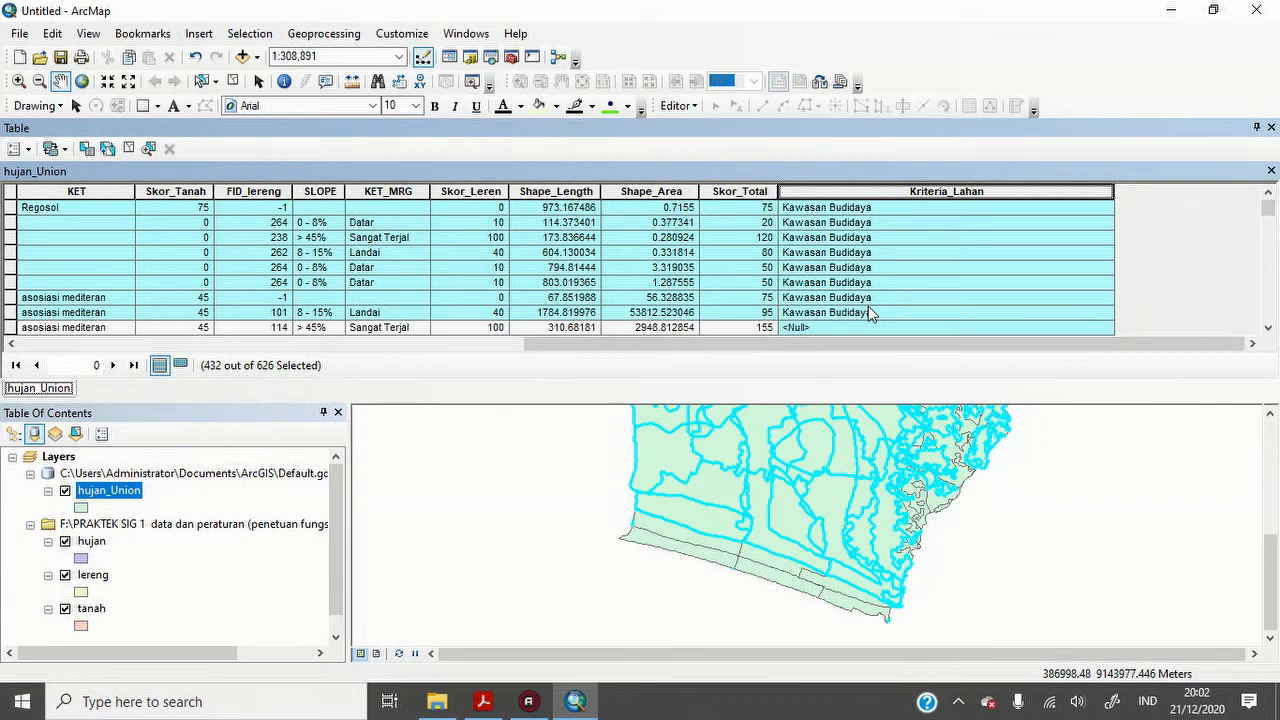
- Check the Kawasan penyangga score range in the SK Mentan PDF, then change the hujan_Union attribute query in ArcMap to Skor_Total >= 125
{"action": "left_click", "coordinate": [483, 701]}
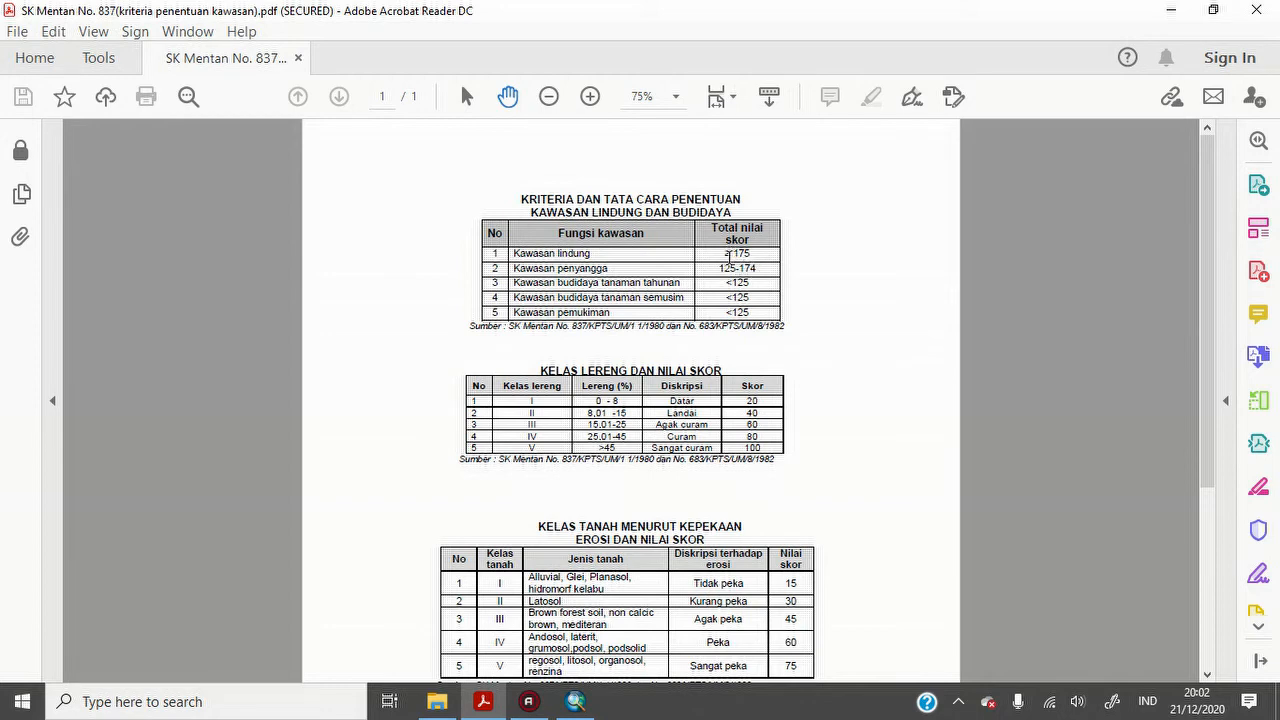
{"action": "left_click", "coordinate": [575, 701]}
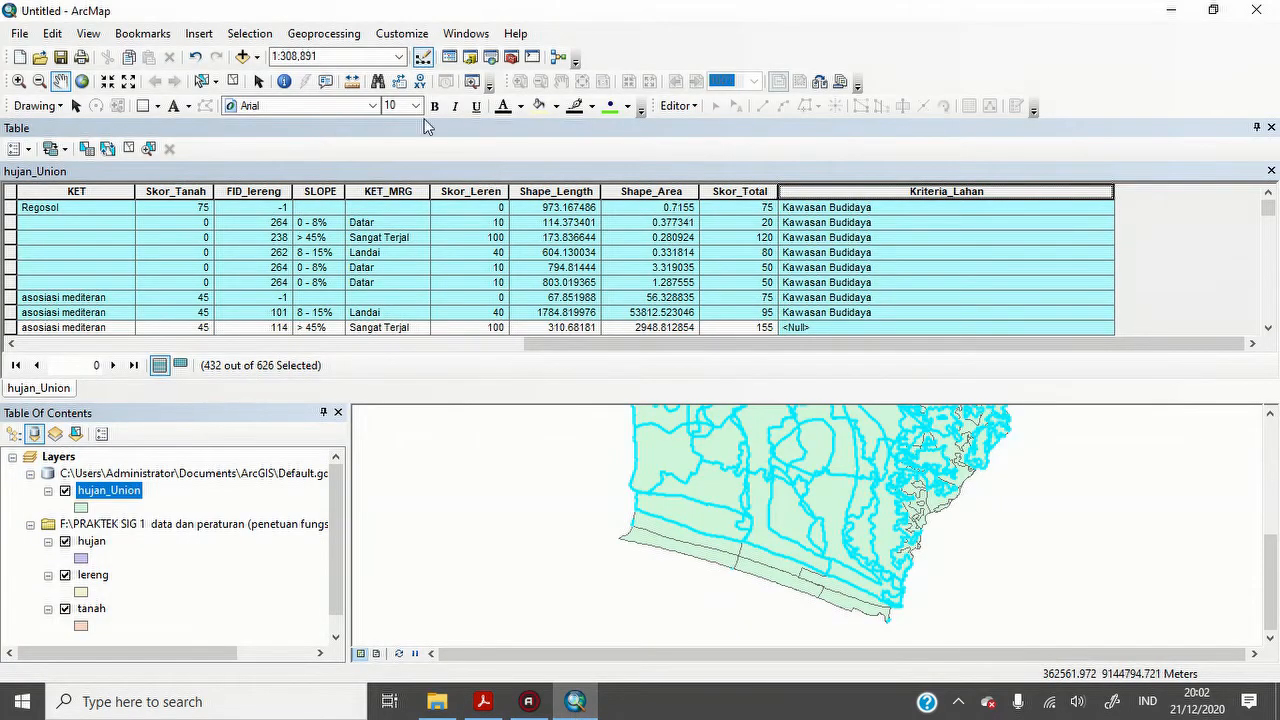
{"action": "left_click", "coordinate": [250, 34]}
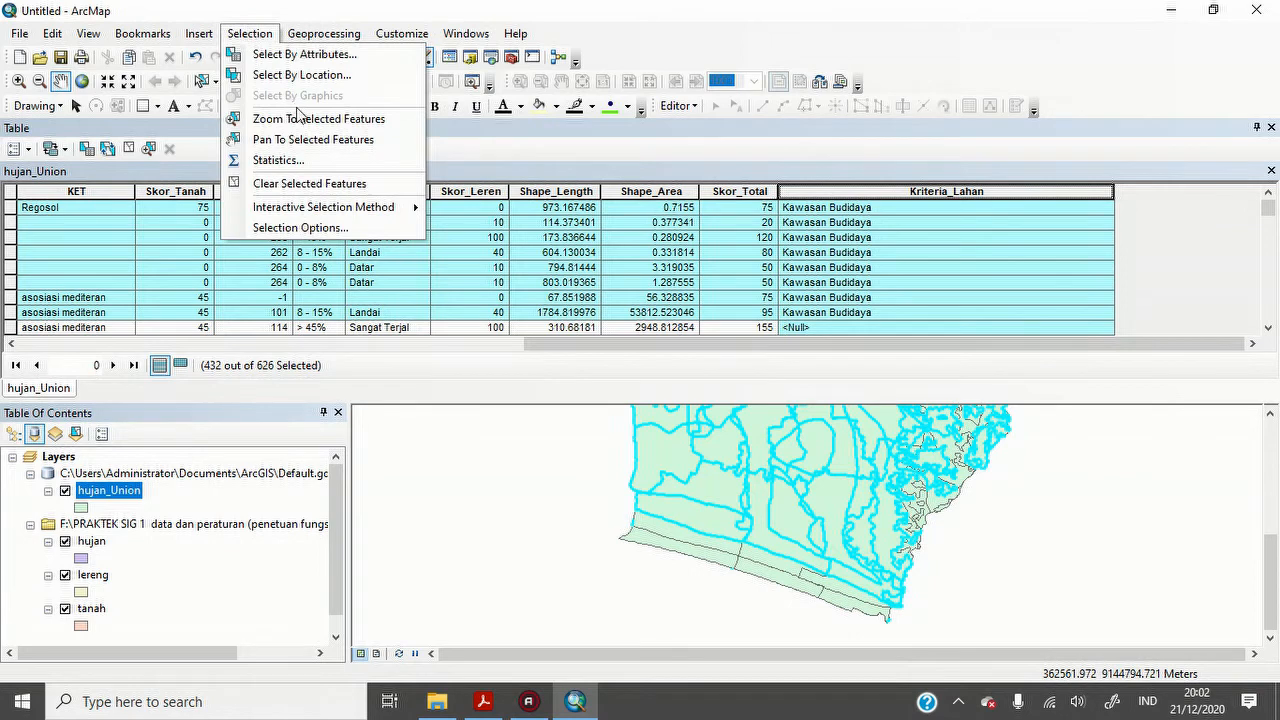
{"action": "left_click", "coordinate": [300, 55]}
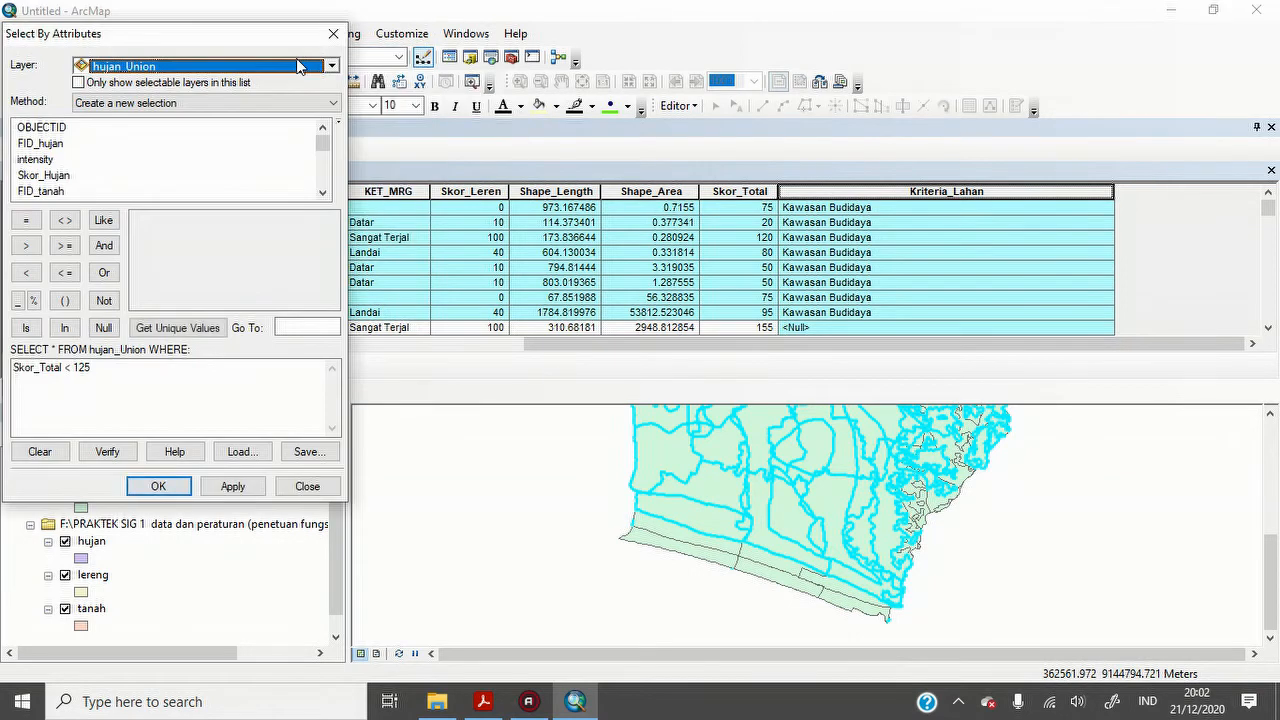
{"action": "left_click", "coordinate": [137, 376]}
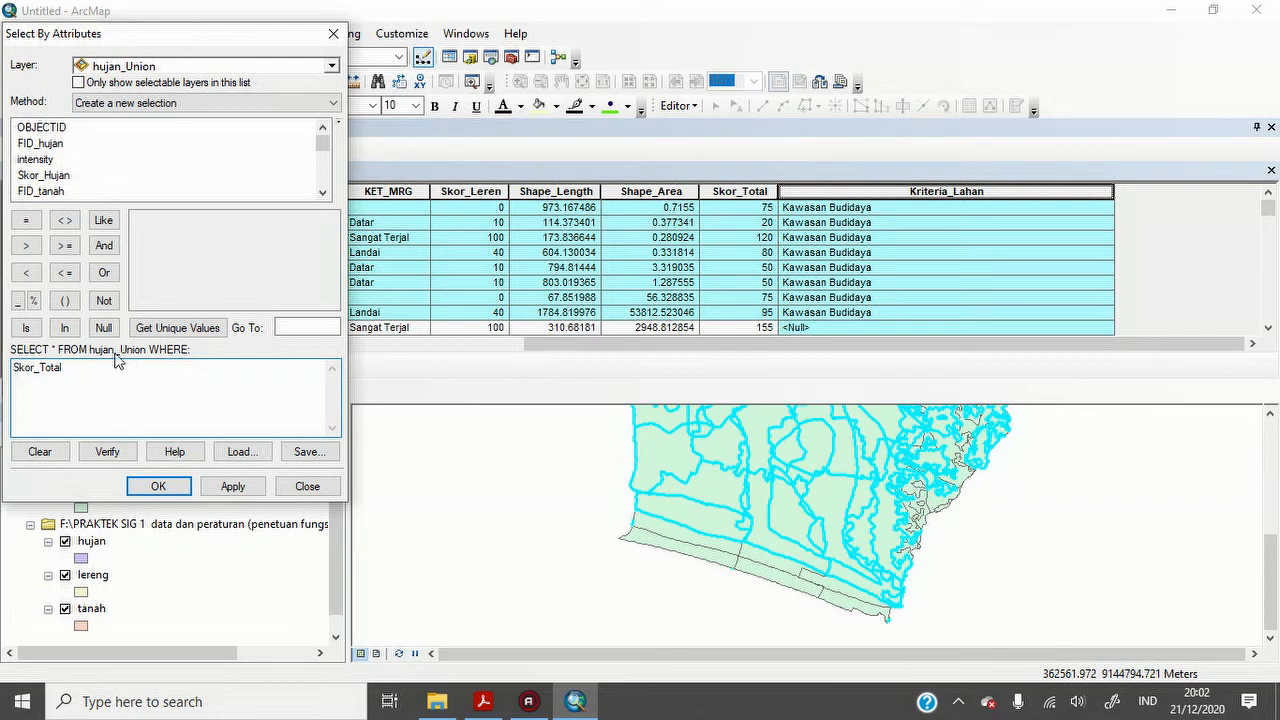
{"action": "left_click", "coordinate": [65, 246]}
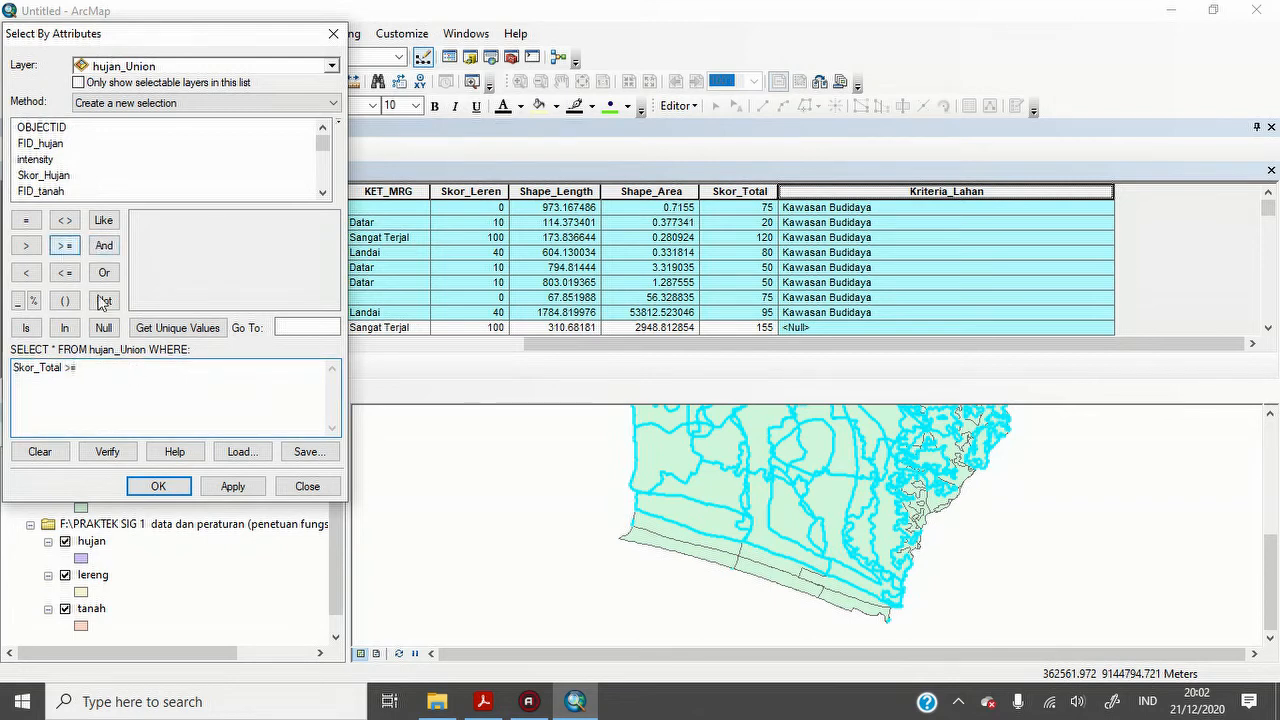
{"action": "left_click", "coordinate": [175, 330]}
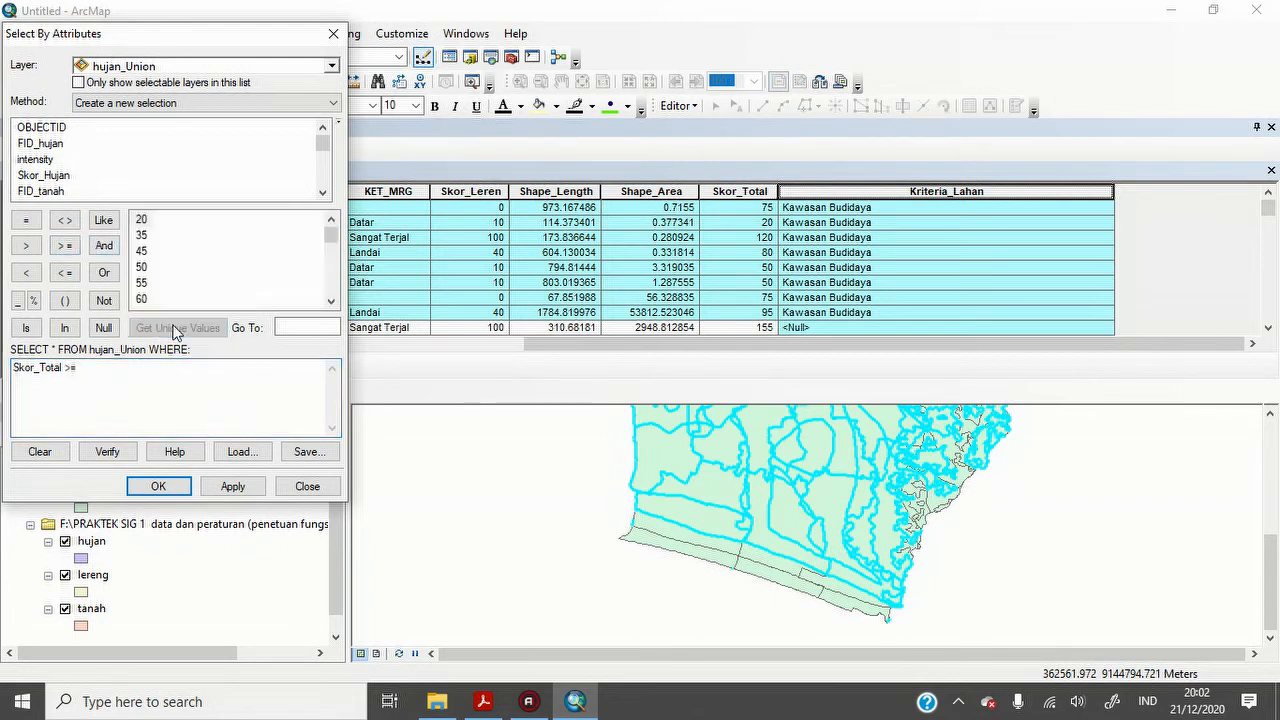
{"action": "left_click", "coordinate": [331, 302]}
{"action": "left_click", "coordinate": [331, 302]}
{"action": "left_click", "coordinate": [331, 302]}
{"action": "left_click", "coordinate": [331, 302]}
{"action": "left_click", "coordinate": [331, 302]}
{"action": "left_click", "coordinate": [331, 302]}
{"action": "left_click", "coordinate": [331, 302]}
{"action": "left_click", "coordinate": [331, 302]}
{"action": "left_click", "coordinate": [331, 302]}
{"action": "left_click", "coordinate": [331, 302]}
{"action": "left_click", "coordinate": [331, 302]}
{"action": "left_click", "coordinate": [331, 302]}
{"action": "left_click", "coordinate": [331, 302]}
{"action": "left_click", "coordinate": [331, 302]}
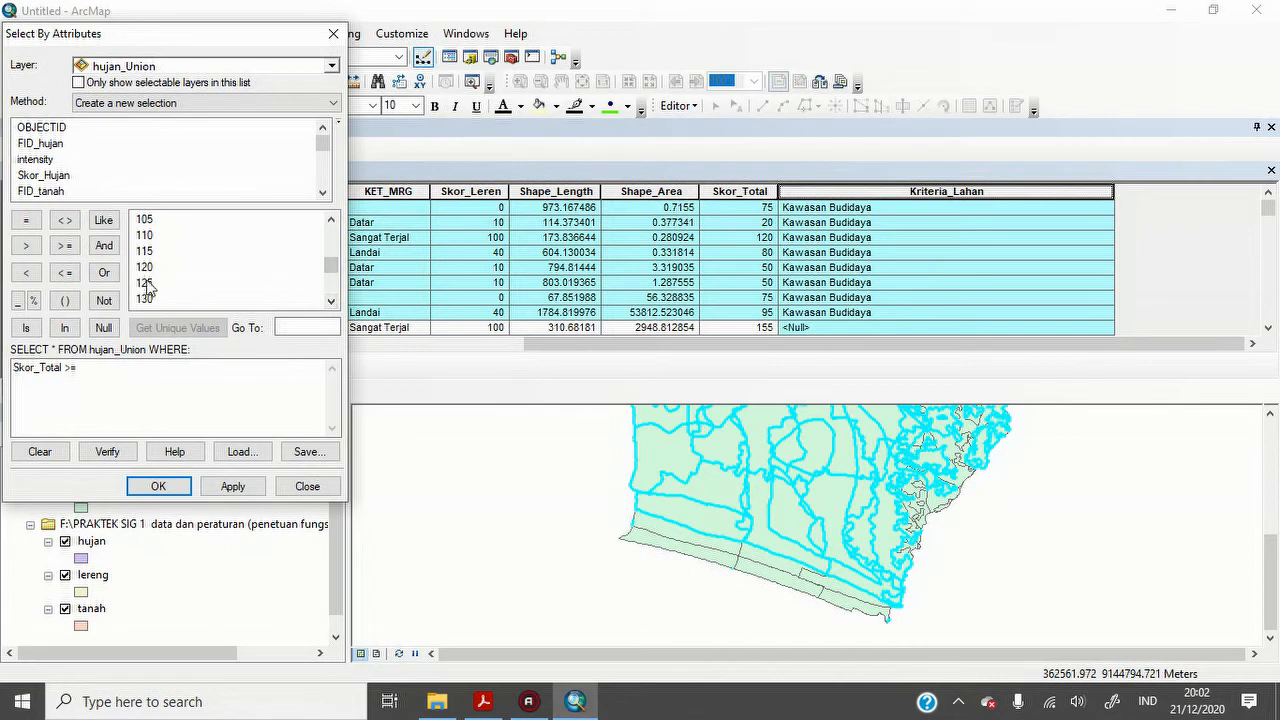
{"action": "double_click", "coordinate": [145, 284]}
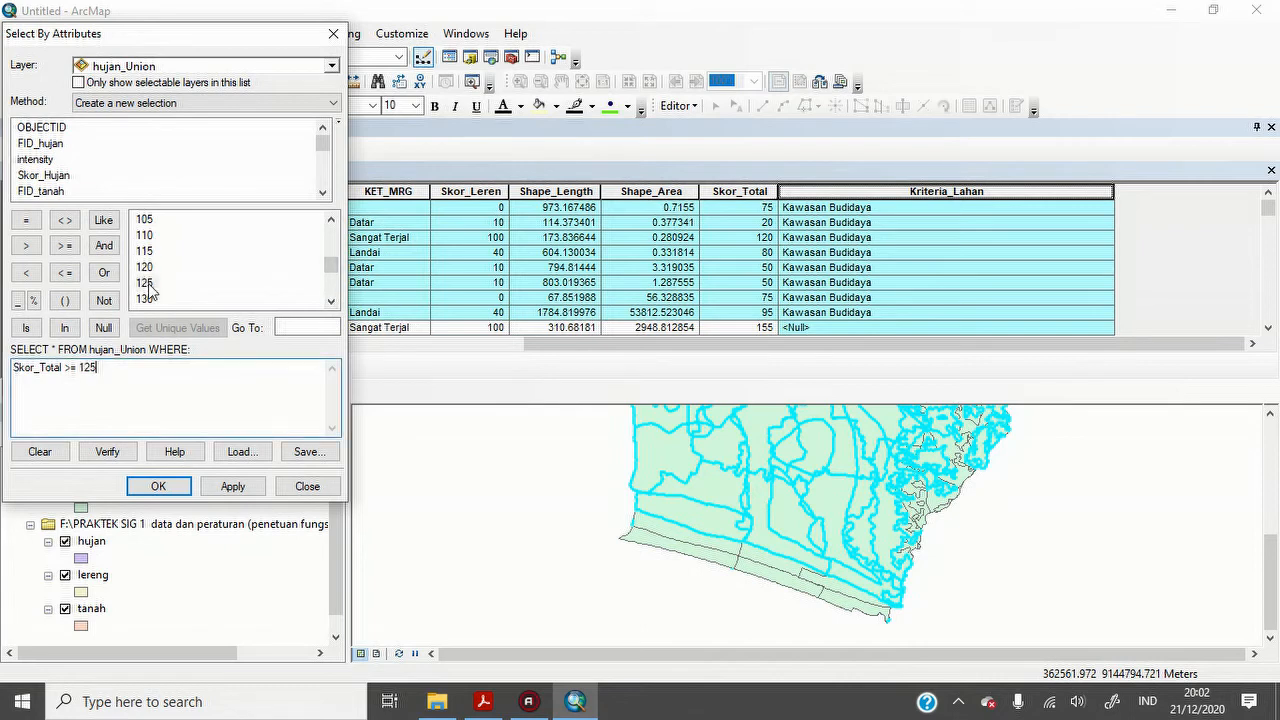
- Extend the attribute query with the upper limit AND Skor_Total < 175
{"action": "left_click", "coordinate": [104, 247]}
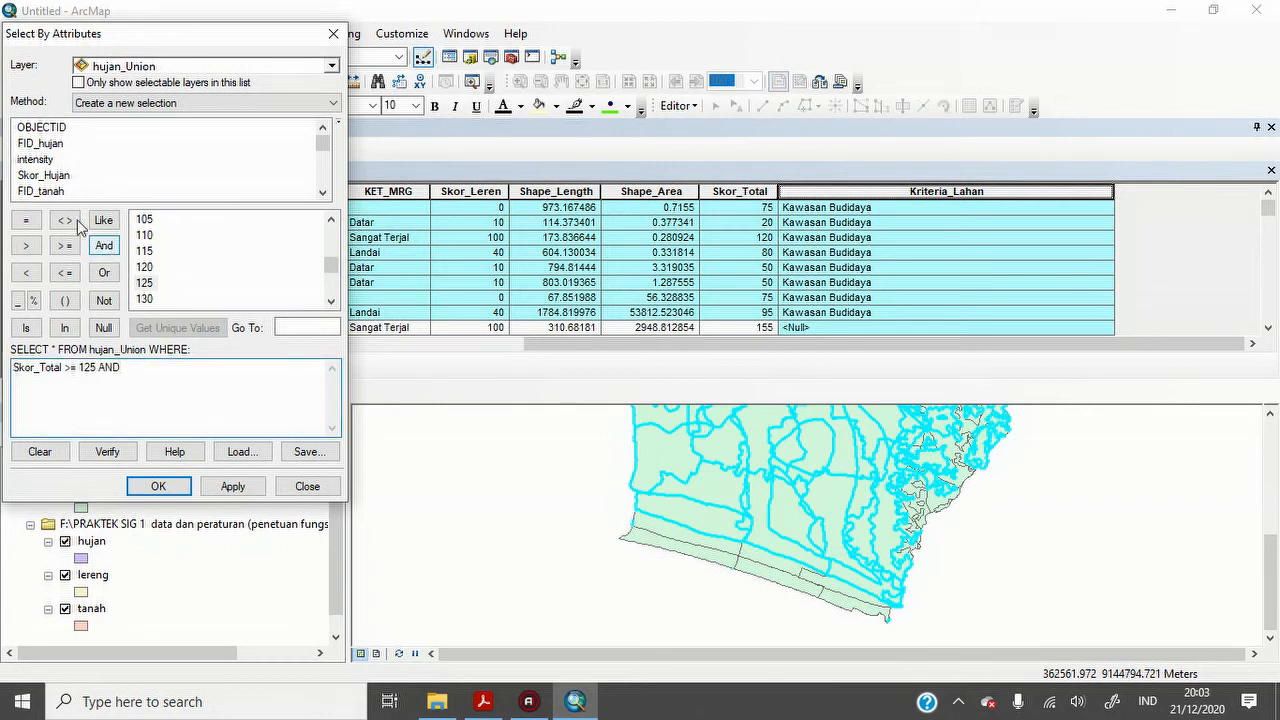
{"action": "left_click", "coordinate": [323, 193]}
{"action": "left_click", "coordinate": [323, 193]}
{"action": "left_click", "coordinate": [323, 193]}
{"action": "left_click", "coordinate": [323, 193]}
{"action": "left_click", "coordinate": [323, 193]}
{"action": "left_click", "coordinate": [323, 193]}
{"action": "left_click", "coordinate": [323, 193]}
{"action": "left_click", "coordinate": [323, 193]}
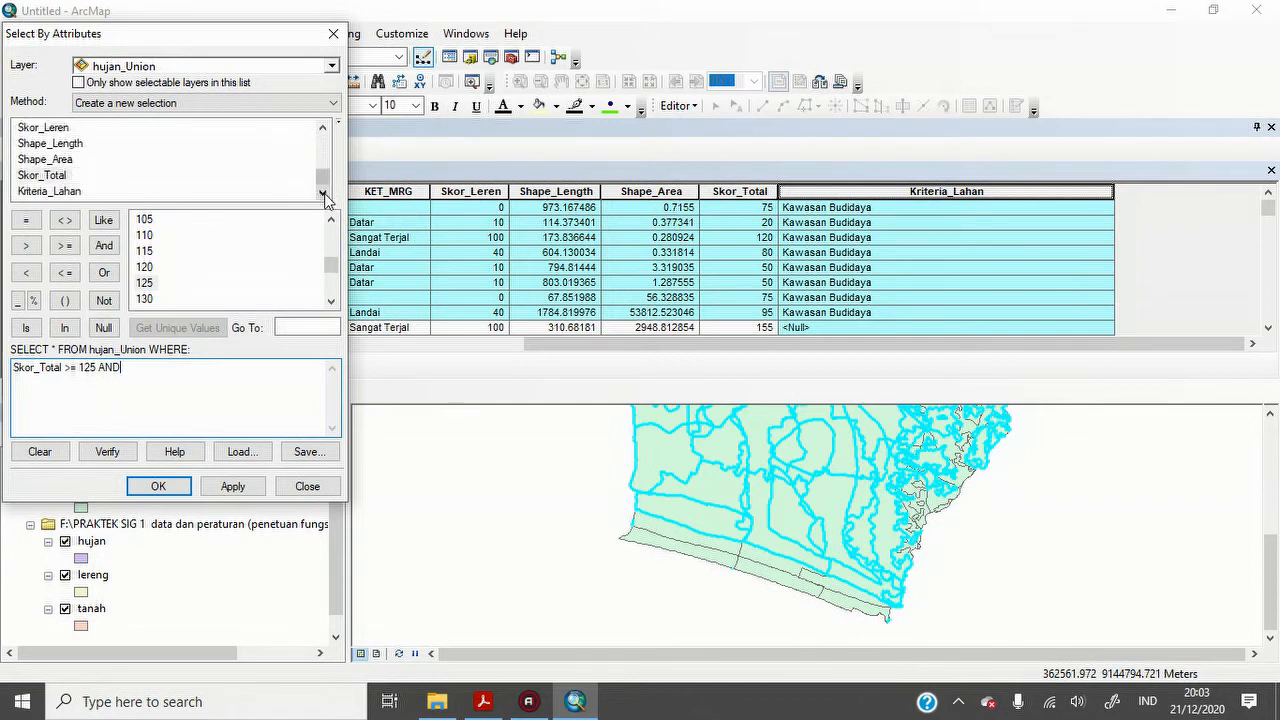
{"action": "double_click", "coordinate": [57, 176]}
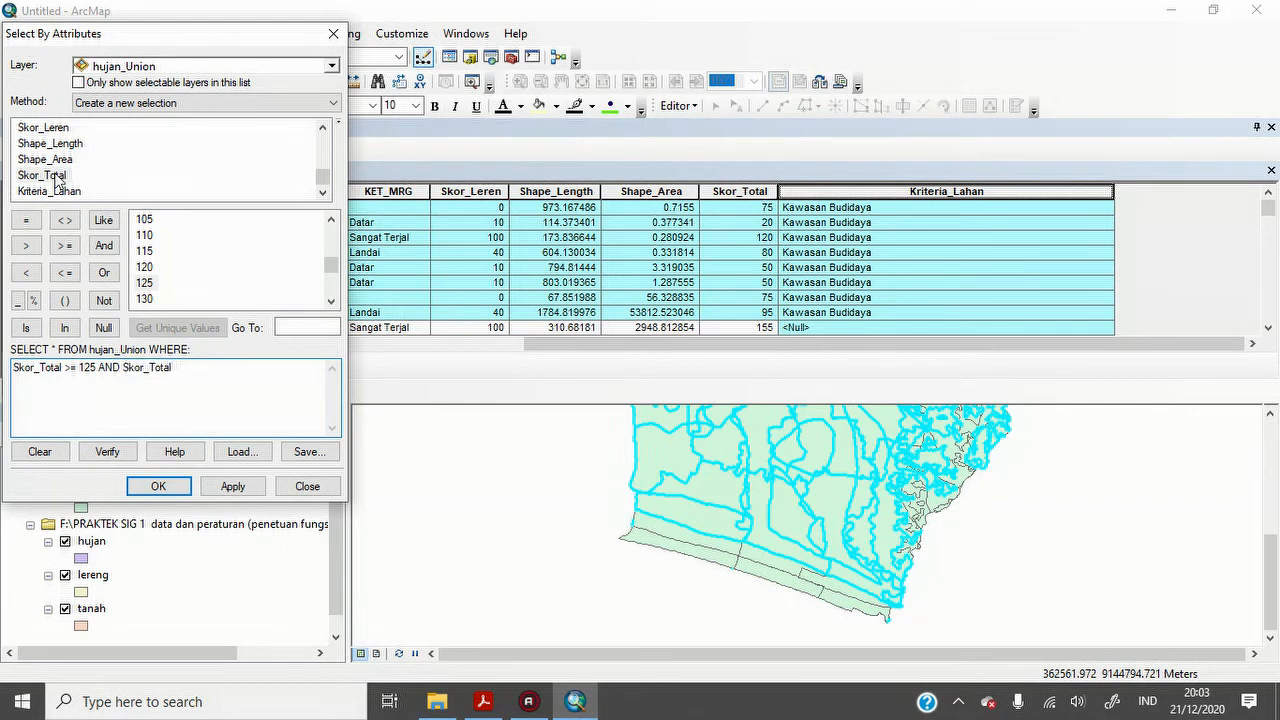
{"action": "left_click", "coordinate": [29, 277]}
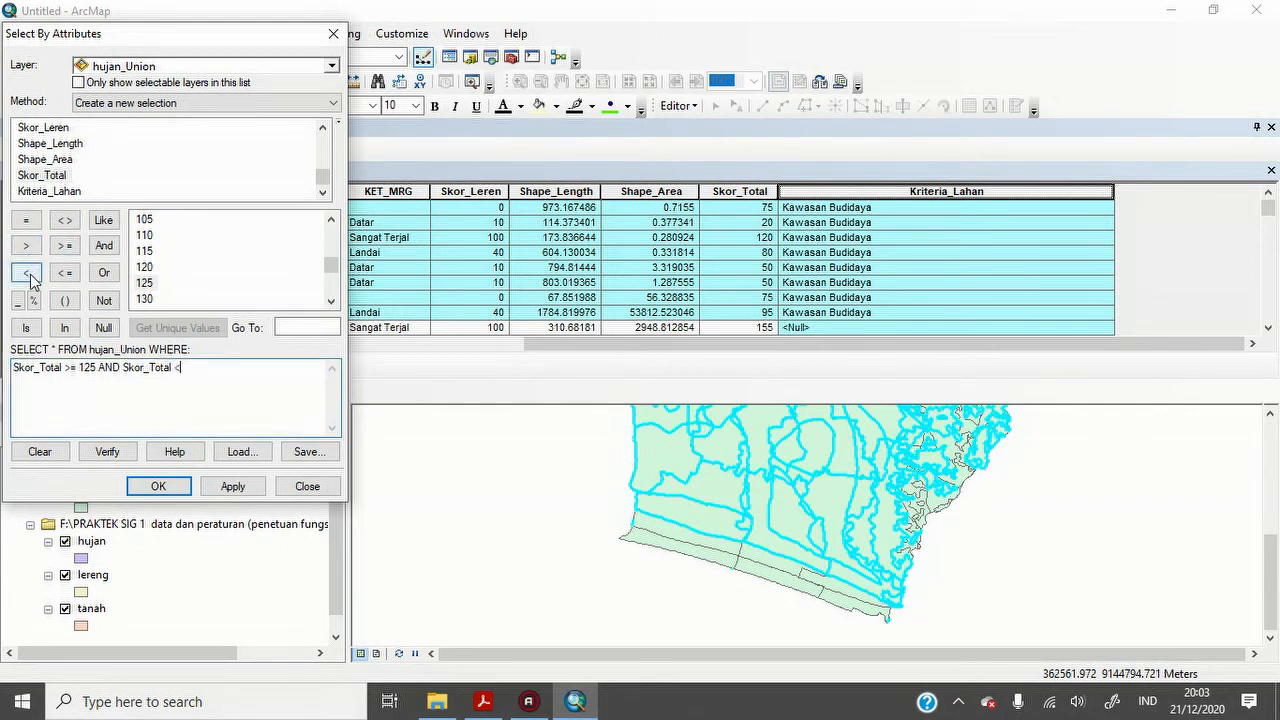
{"action": "left_click", "coordinate": [332, 303]}
{"action": "left_click", "coordinate": [332, 303]}
{"action": "left_click", "coordinate": [332, 303]}
{"action": "left_click", "coordinate": [332, 303]}
{"action": "left_click", "coordinate": [332, 303]}
{"action": "left_click", "coordinate": [332, 303]}
{"action": "left_click", "coordinate": [332, 303]}
{"action": "left_click", "coordinate": [332, 303]}
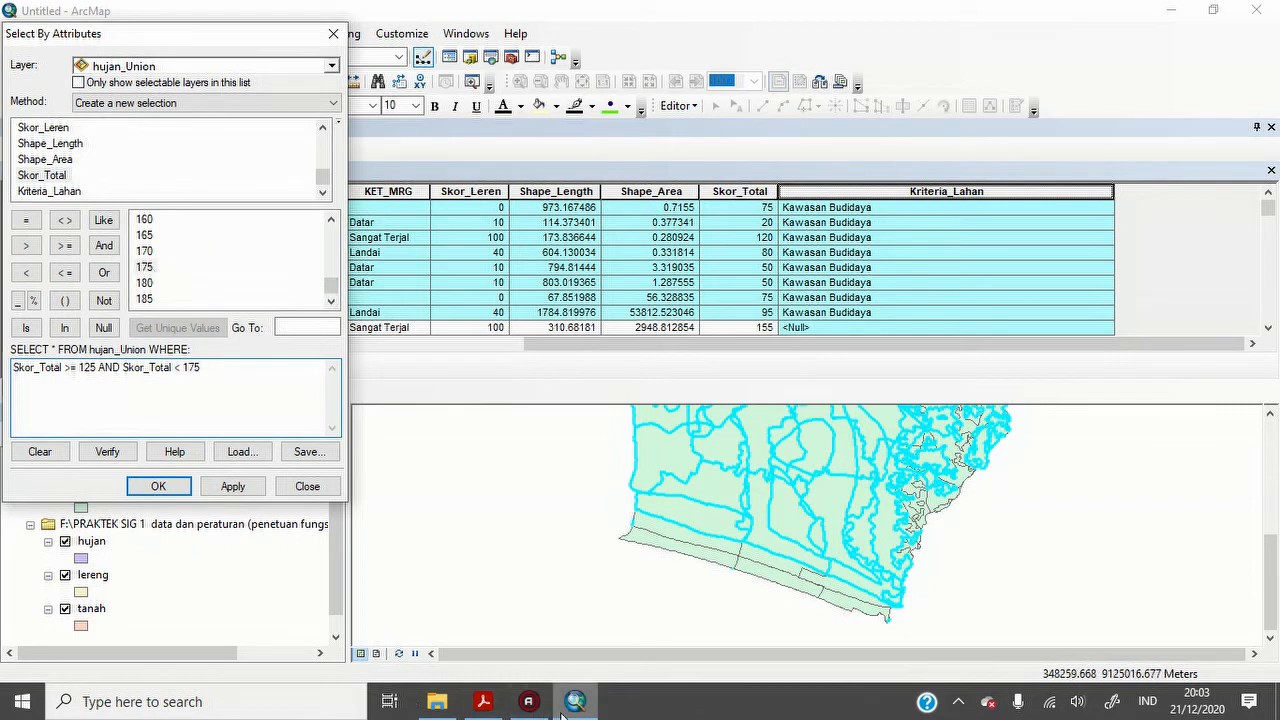
- Compare the query limits with the SK Mentan PDF, then return to ArcMap and run the selection on hujan_Union
{"action": "left_click", "coordinate": [490, 708]}
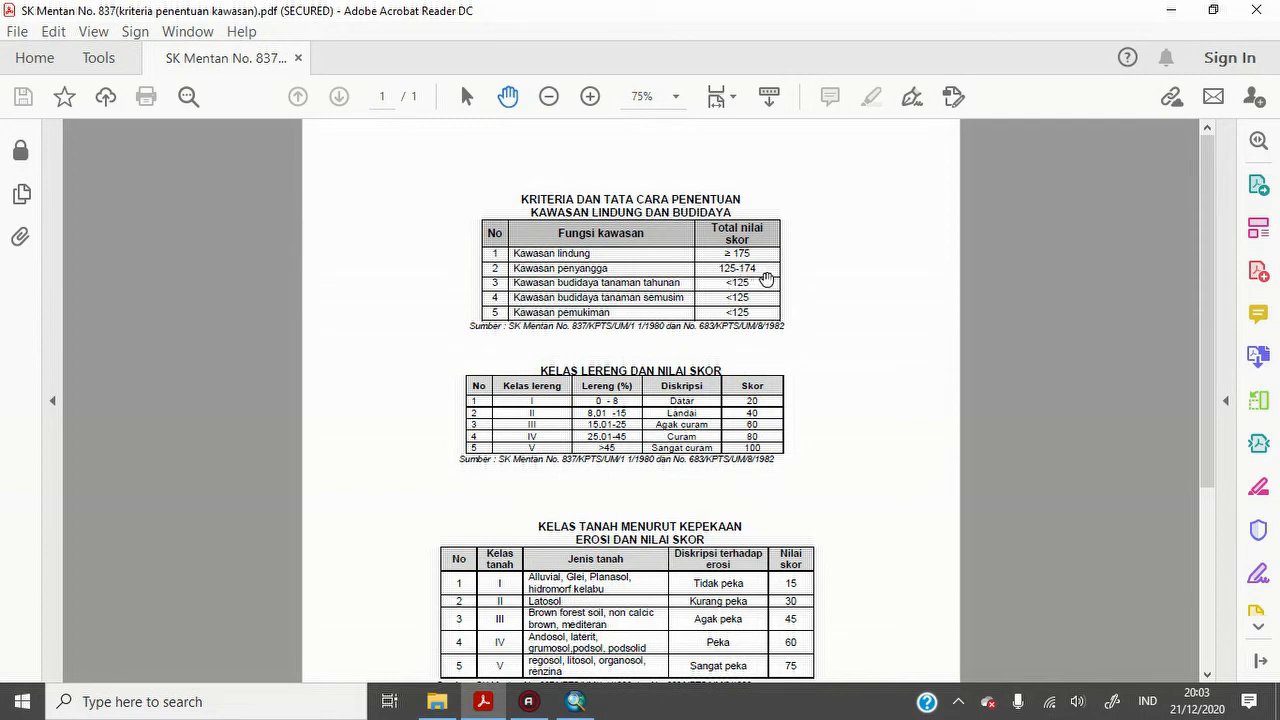
{"action": "mouse_move", "coordinate": [575, 708]}
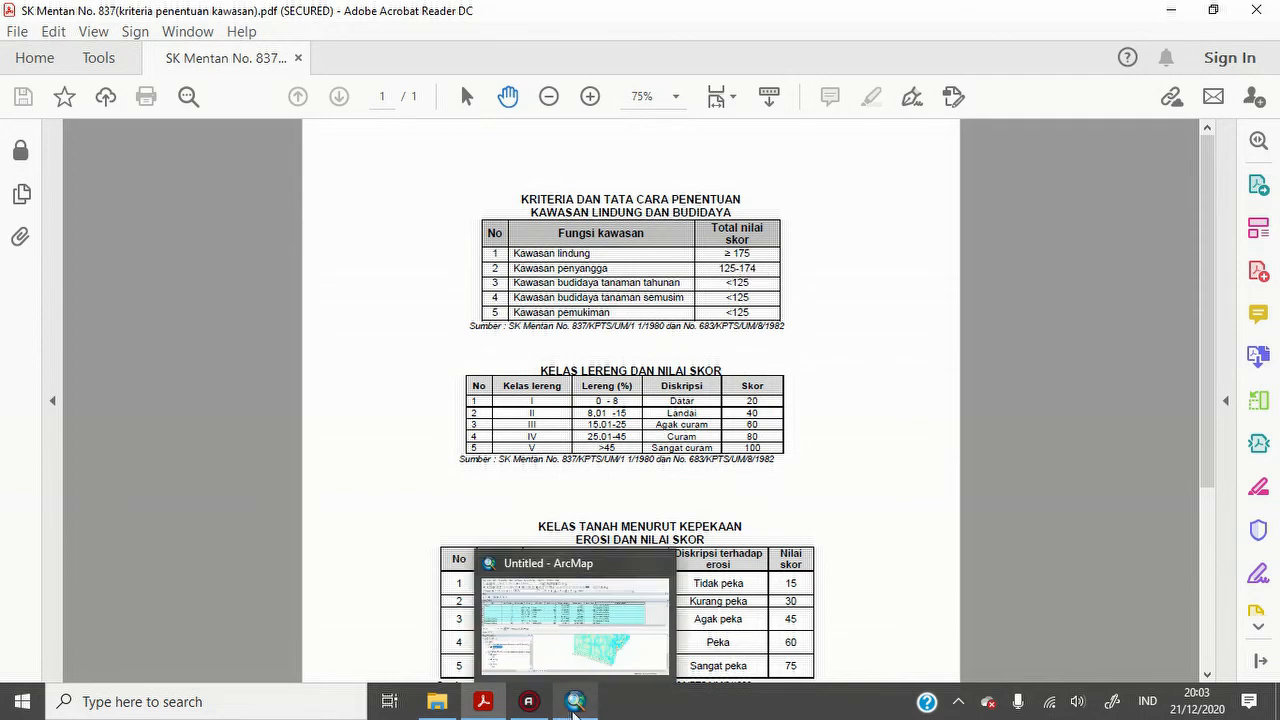
{"action": "left_click", "coordinate": [575, 705]}
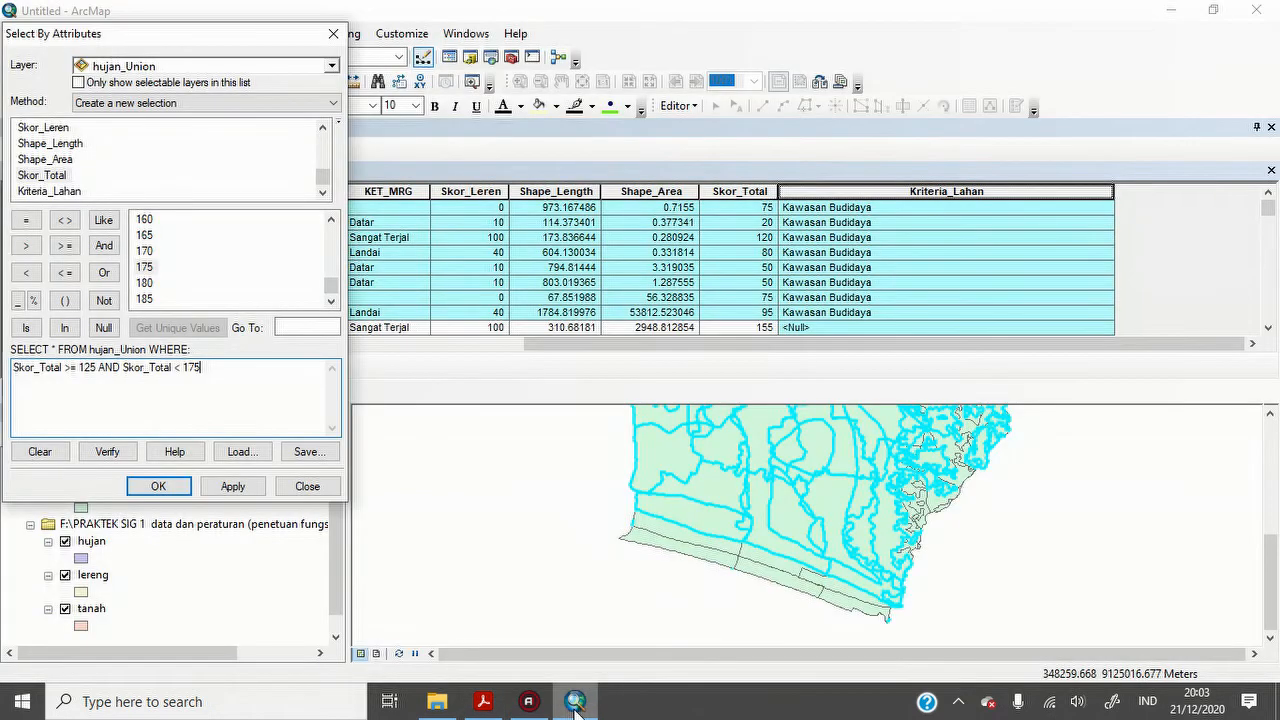
{"action": "left_click", "coordinate": [236, 487]}
{"action": "left_click", "coordinate": [172, 486]}
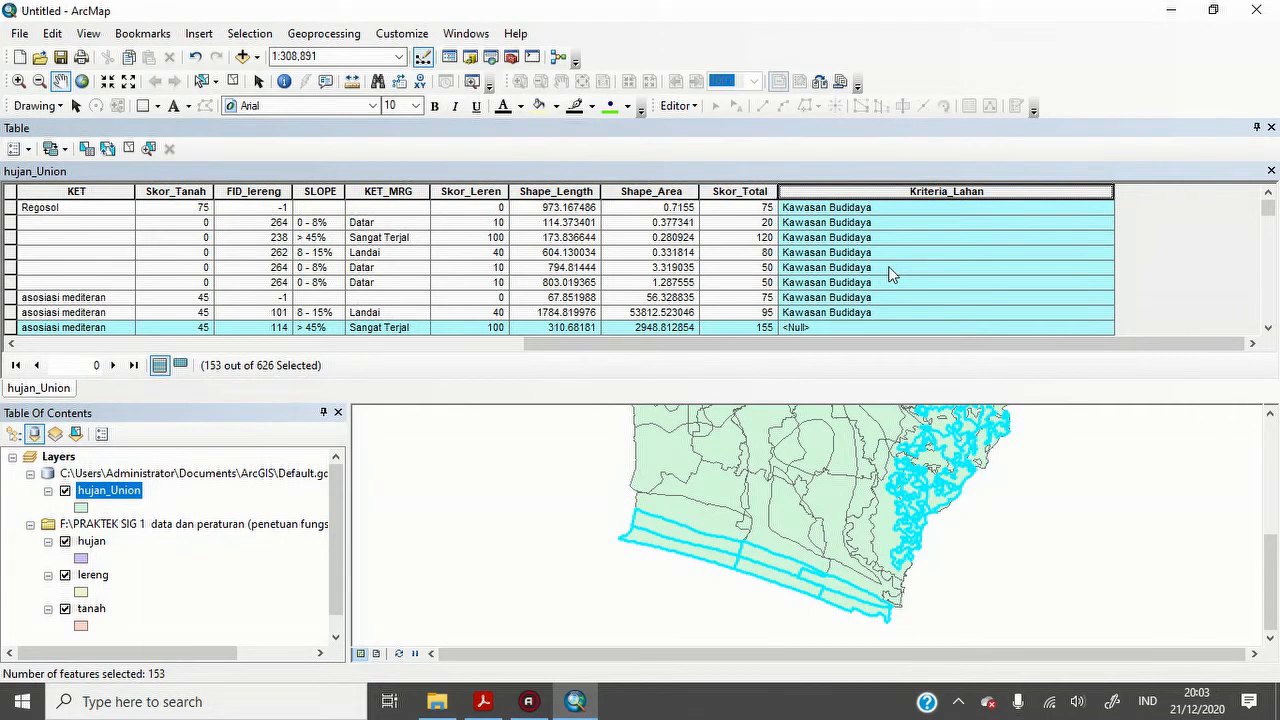
- Calculate Kriteria_Lahan as "Kawasan Penyangga" for the selected records
{"action": "right_click", "coordinate": [924, 196]}
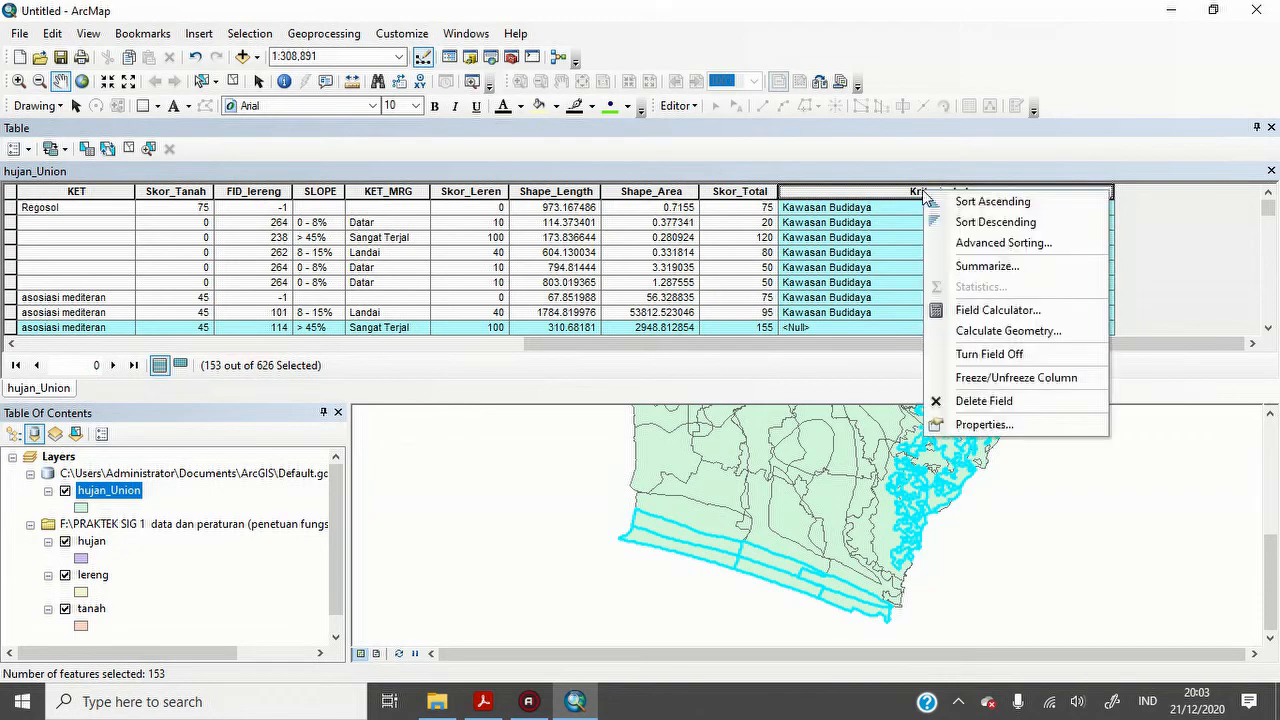
{"action": "left_click", "coordinate": [1017, 312]}
{"action": "left_click", "coordinate": [530, 371]}
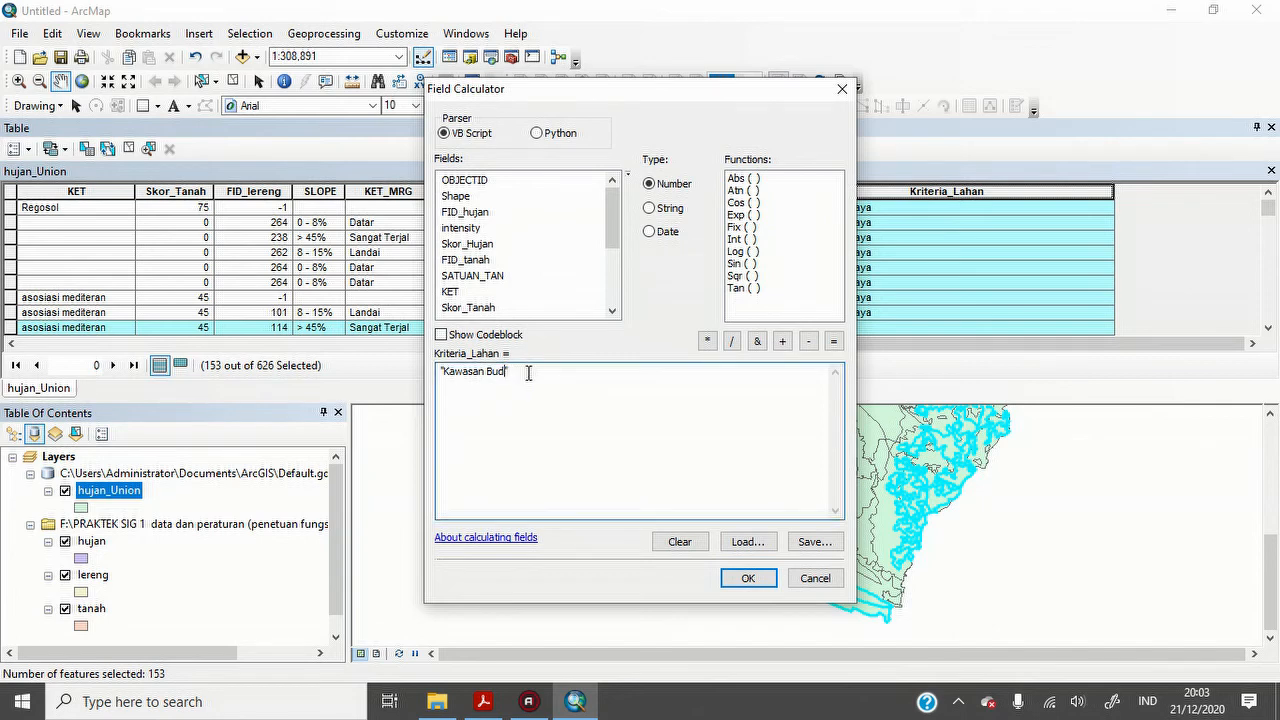
{"action": "type", "text": "Penyangga"}
{"action": "left_click", "coordinate": [738, 582]}
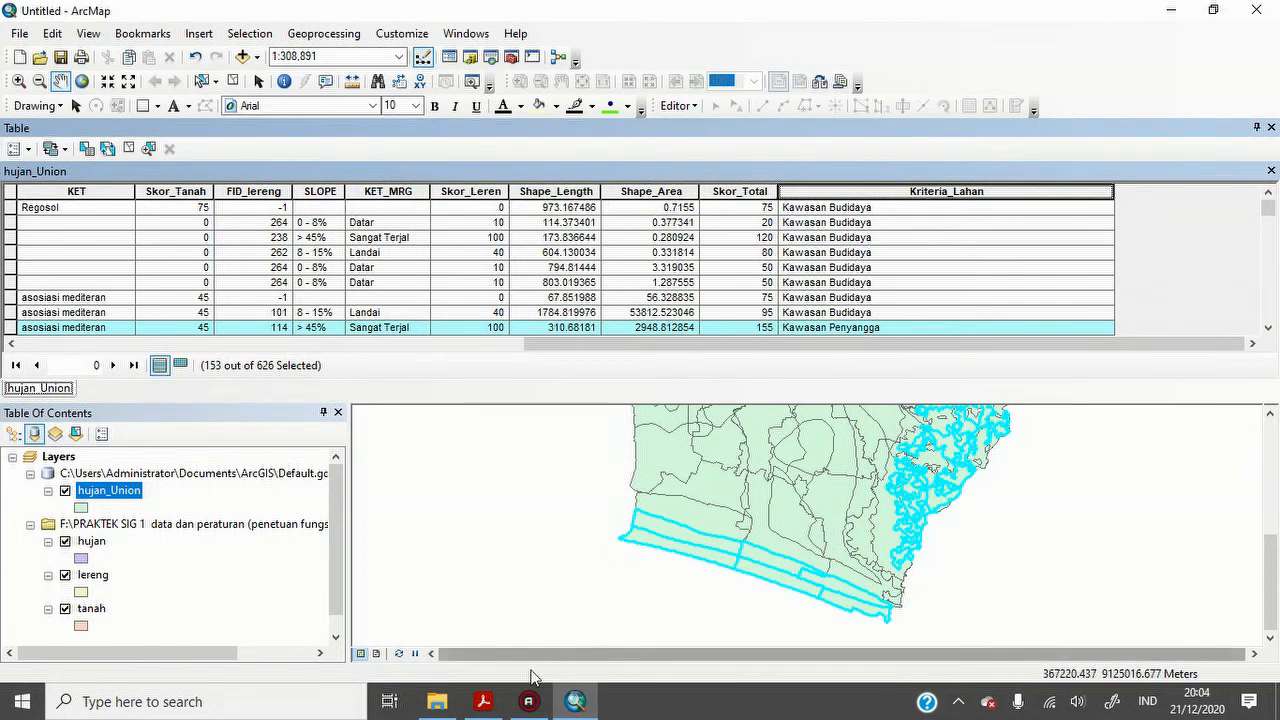
- Check the Kawasan lindung score in the SK Mentan PDF, then reopen ArcMap's attribute query and cut it back to Skor_Total >=
{"action": "left_click", "coordinate": [485, 705]}
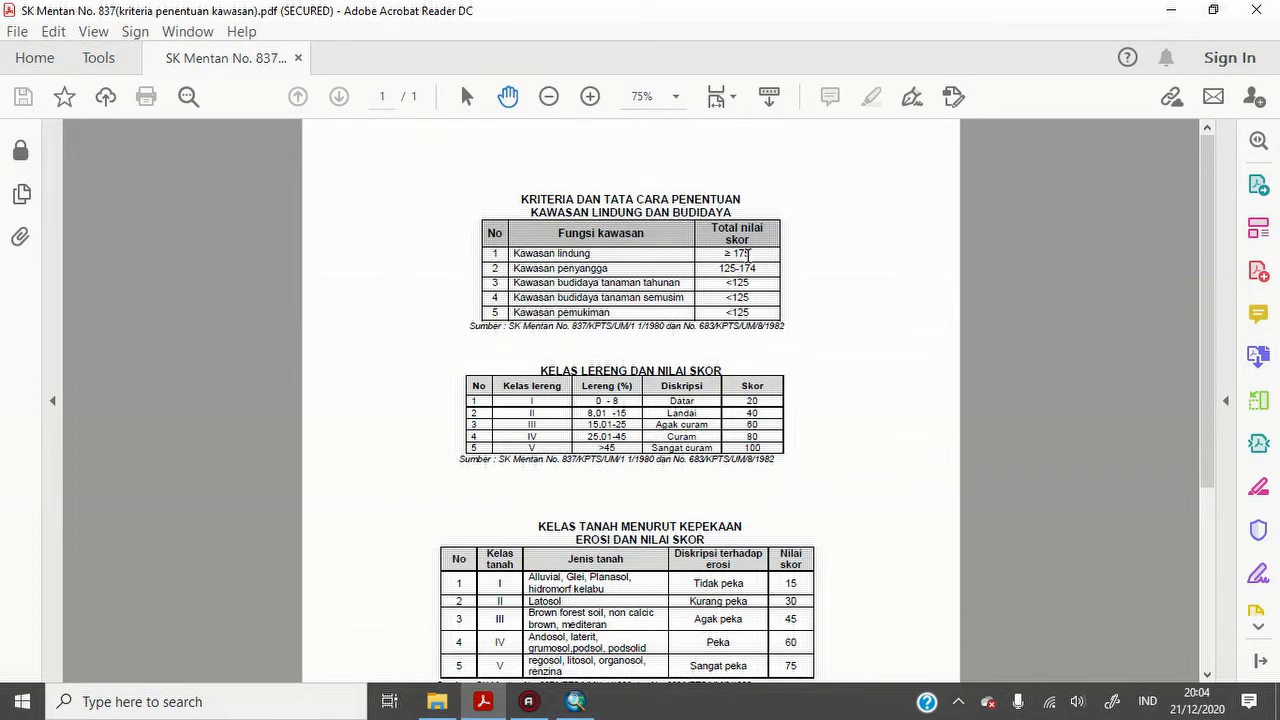
{"action": "left_click", "coordinate": [575, 703]}
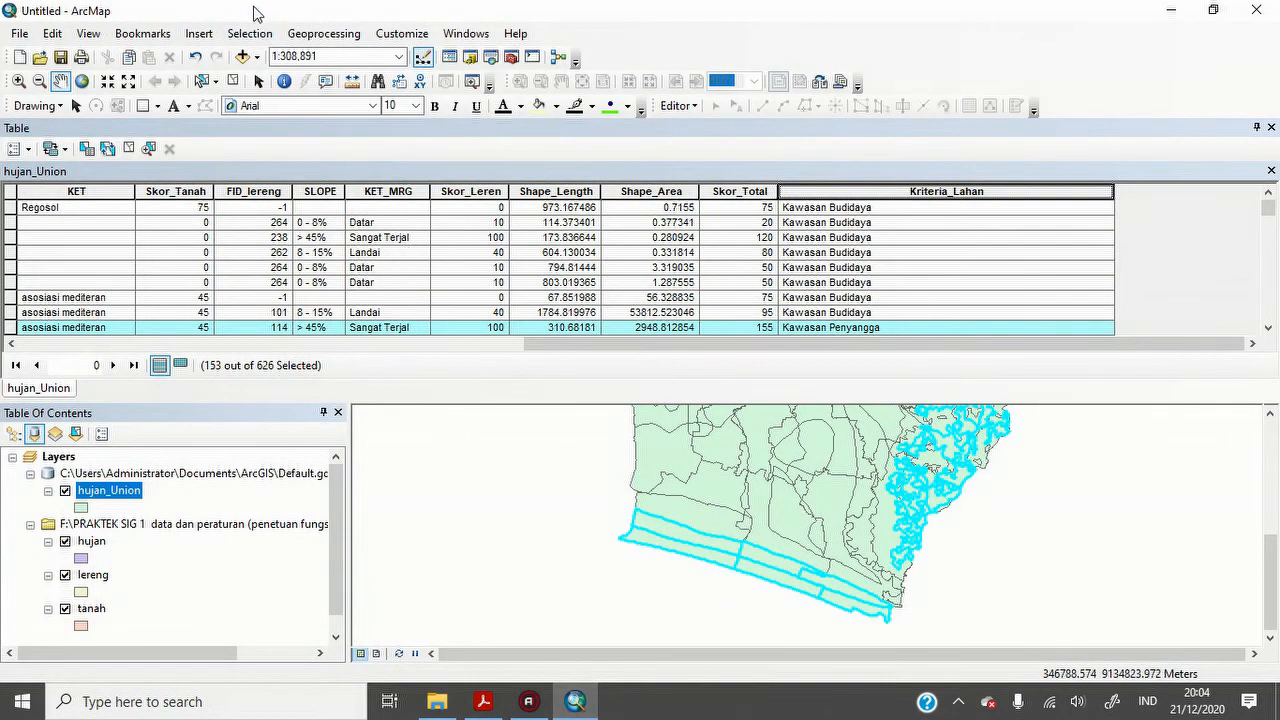
{"action": "left_click", "coordinate": [251, 35]}
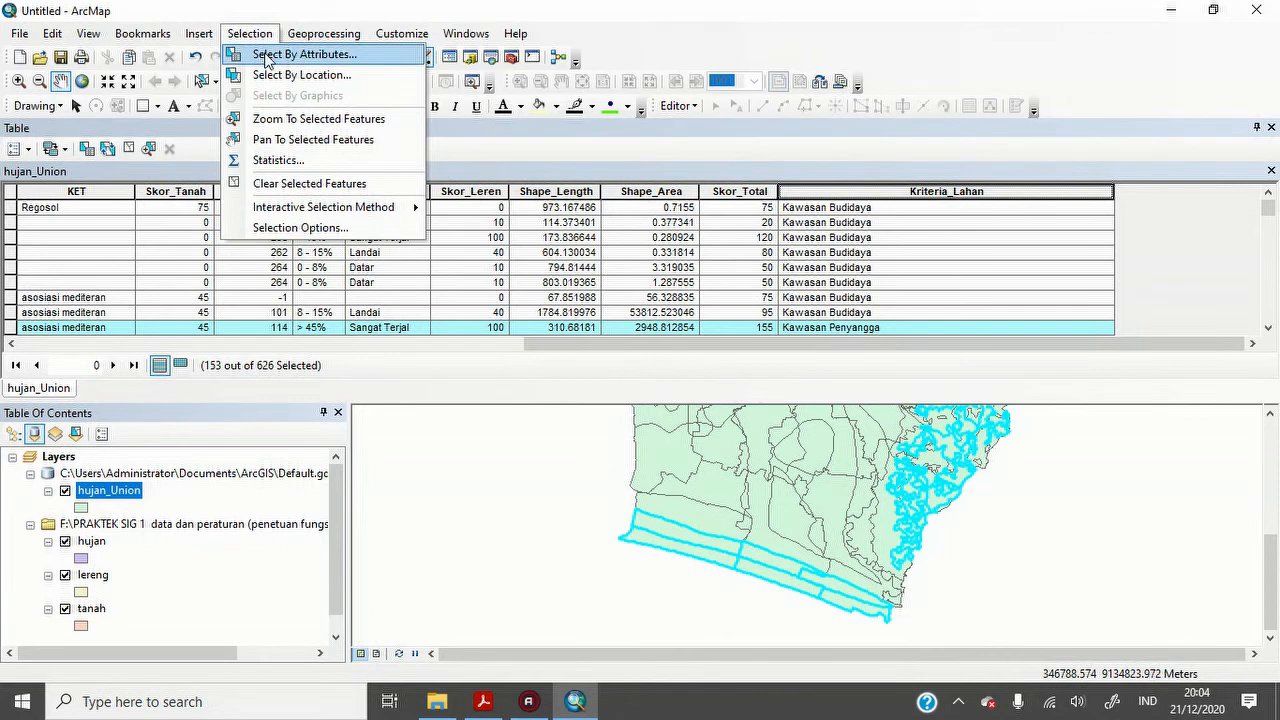
{"action": "left_click", "coordinate": [264, 52]}
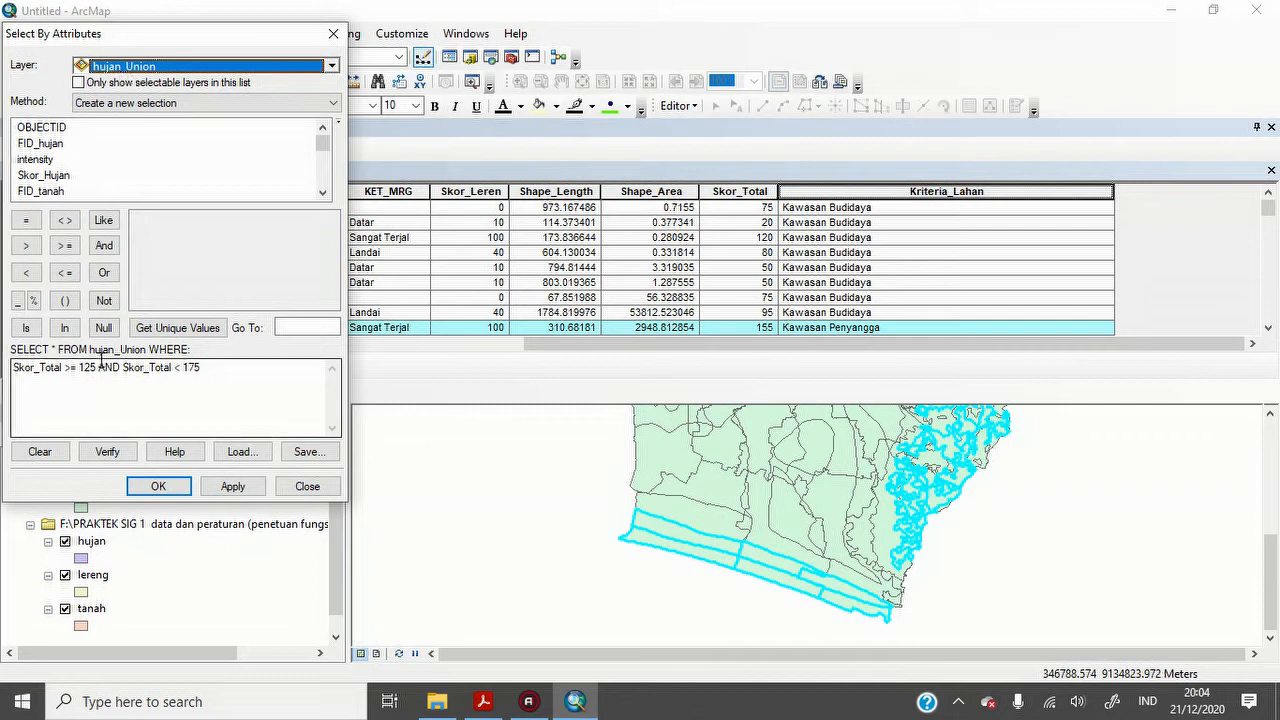
{"action": "left_click", "coordinate": [212, 369]}
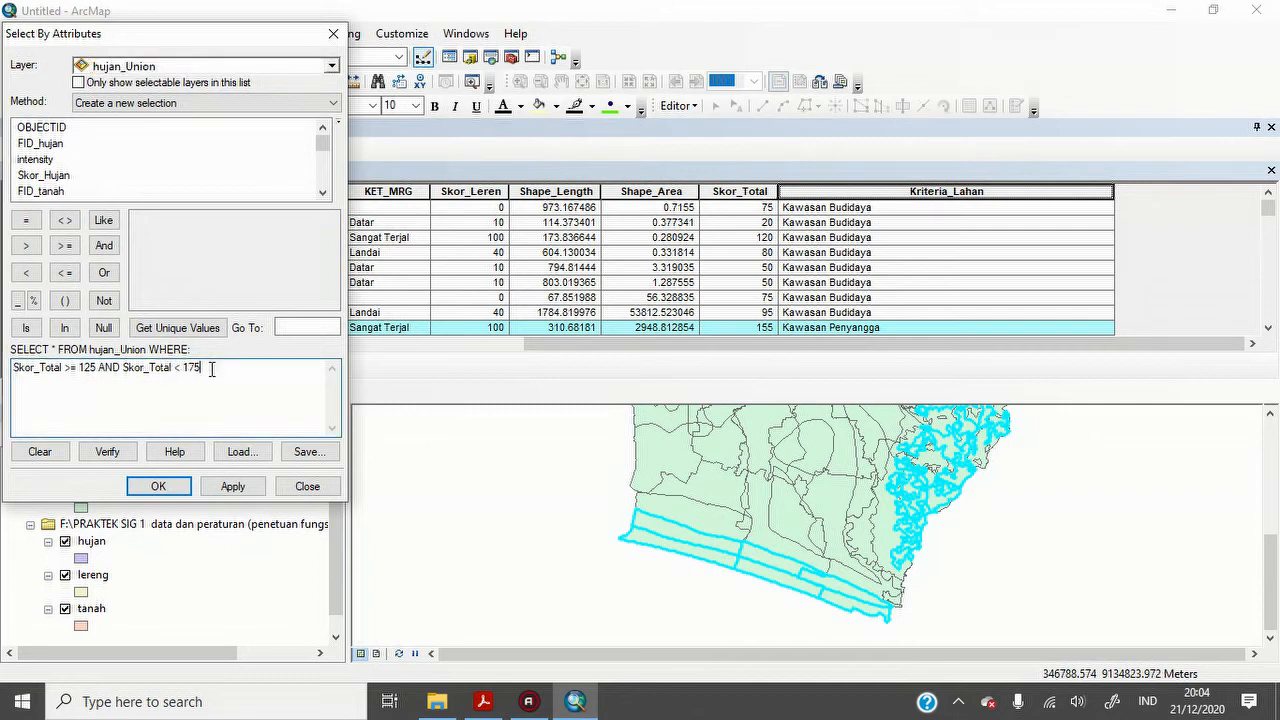
{"action": "key", "text": "BackSpace"}
{"action": "key", "text": "BackSpace"}
{"action": "key", "text": "BackSpace"}
{"action": "key", "text": "BackSpace"}
{"action": "key", "text": "BackSpace"}
{"action": "key", "text": "BackSpace"}
{"action": "key", "text": "BackSpace"}
{"action": "key", "text": "BackSpace"}
{"action": "key", "text": "BackSpace"}
{"action": "key", "text": "BackSpace"}
{"action": "key", "text": "BackSpace"}
{"action": "key", "text": "BackSpace"}
{"action": "key", "text": "BackSpace"}
{"action": "key", "text": "BackSpace"}
{"action": "key", "text": "BackSpace"}
{"action": "key", "text": "BackSpace"}
{"action": "key", "text": "BackSpace"}
{"action": "key", "text": "BackSpace"}
{"action": "key", "text": "BackSpace"}
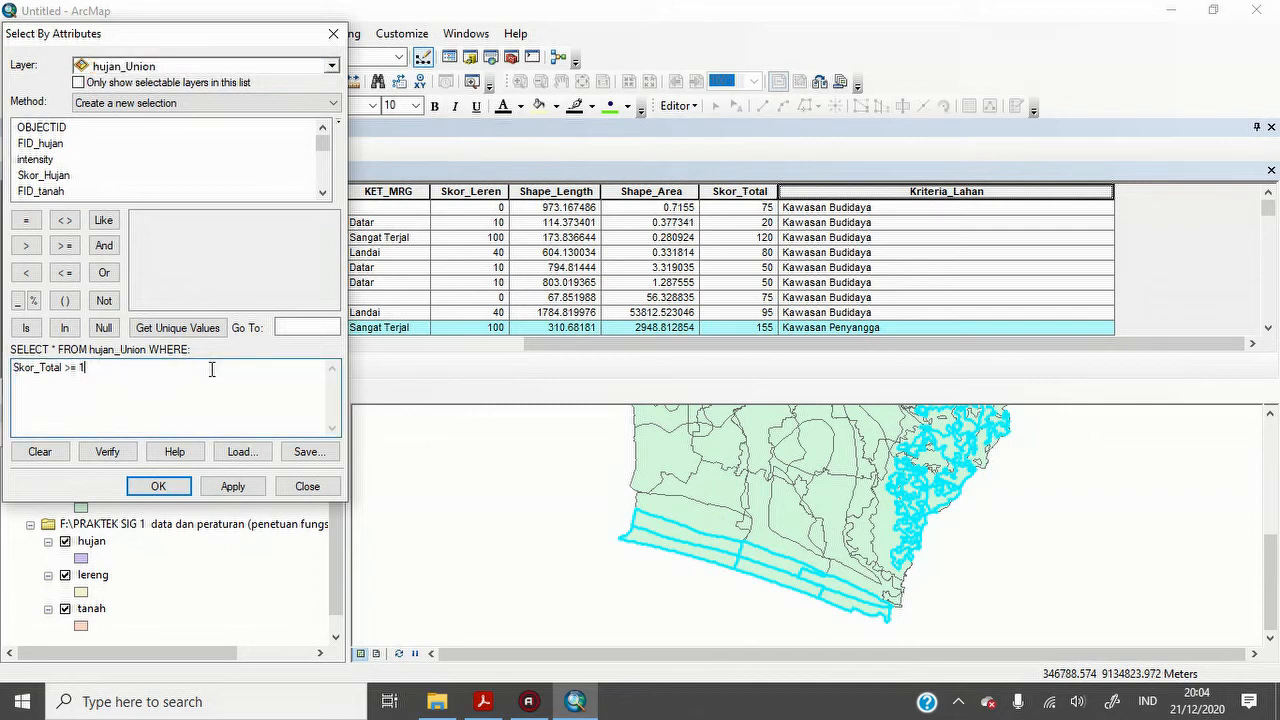
- Complete the query as Skor_Total >= 175 and select the matching hujan_Union records
{"action": "left_click", "coordinate": [202, 328]}
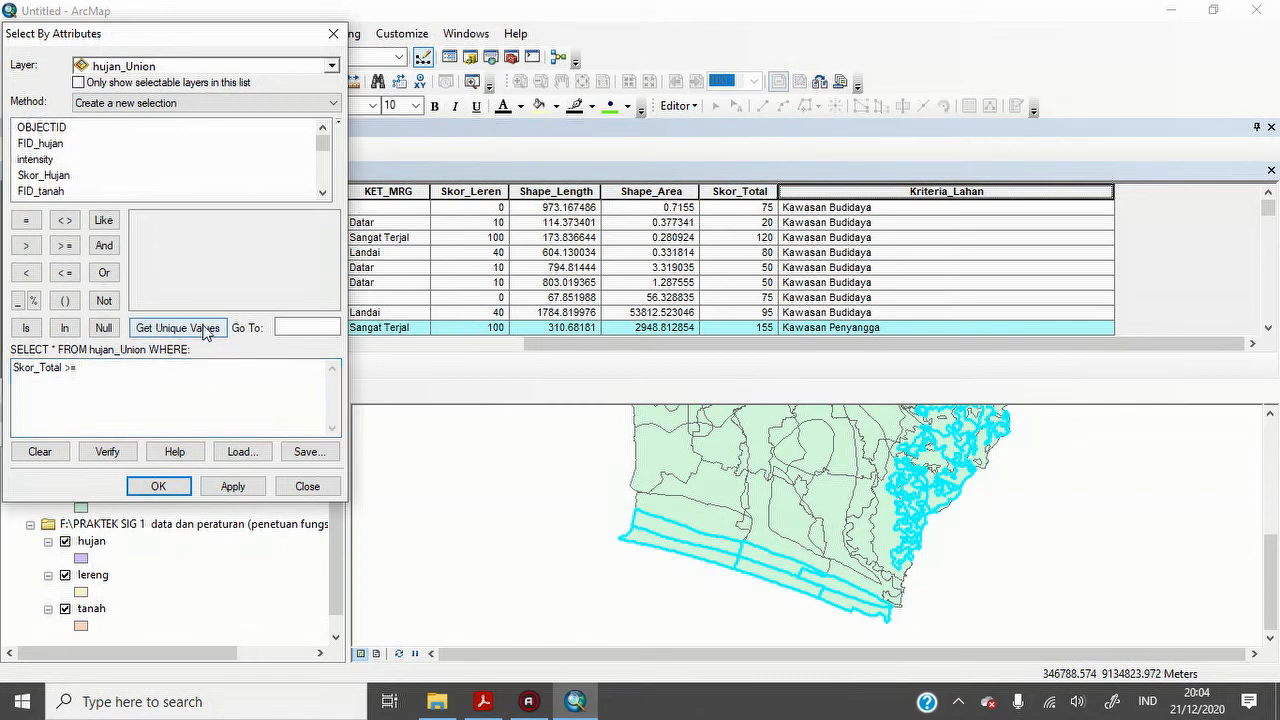
{"action": "left_click", "coordinate": [336, 284]}
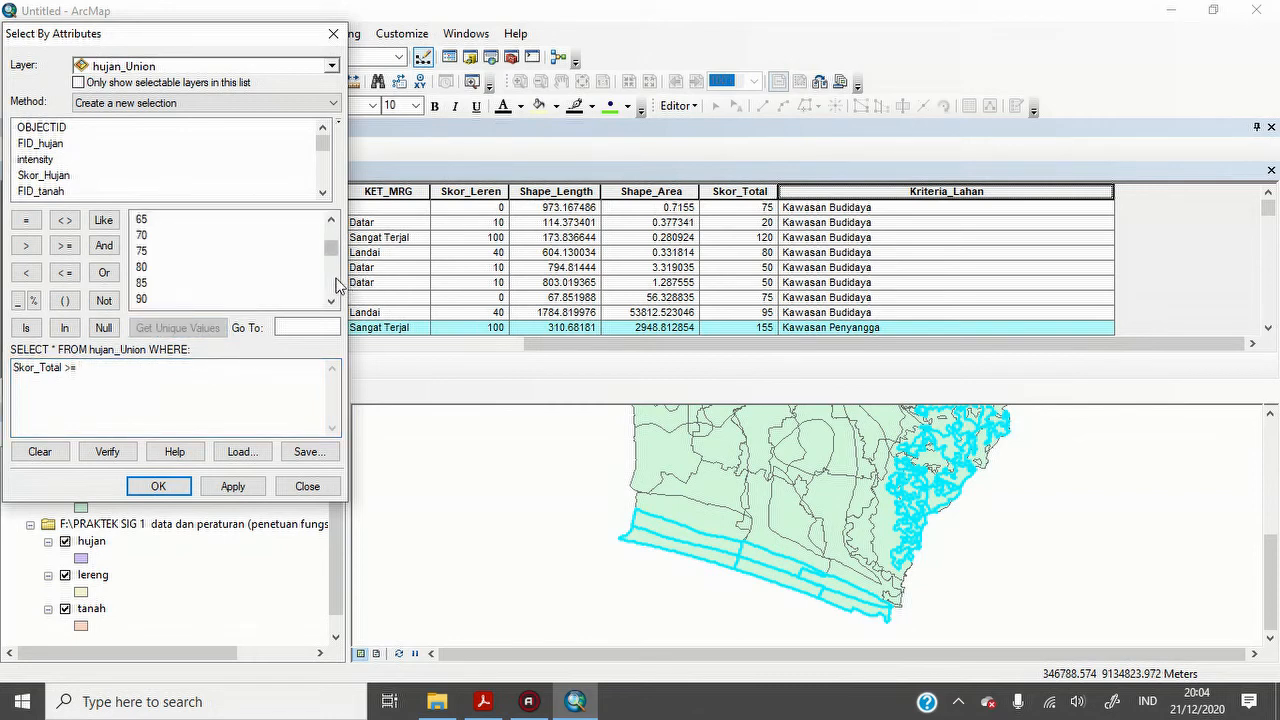
{"action": "left_click", "coordinate": [333, 294]}
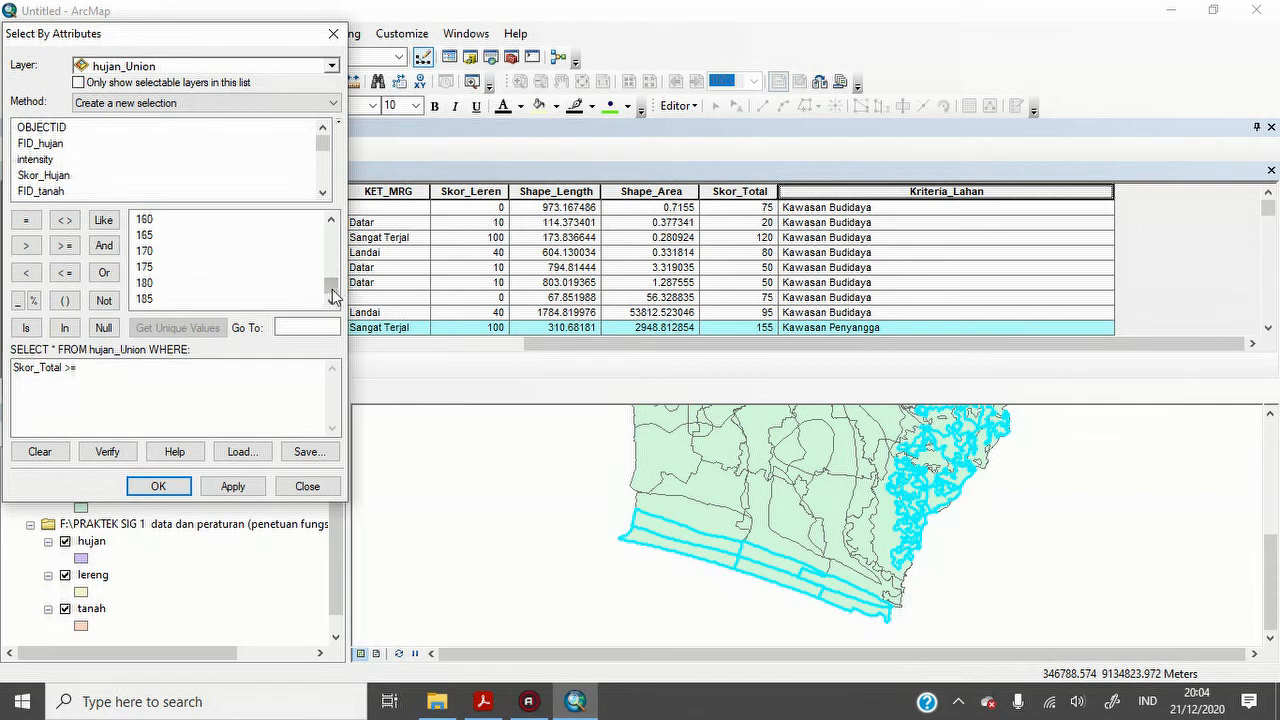
{"action": "double_click", "coordinate": [144, 268]}
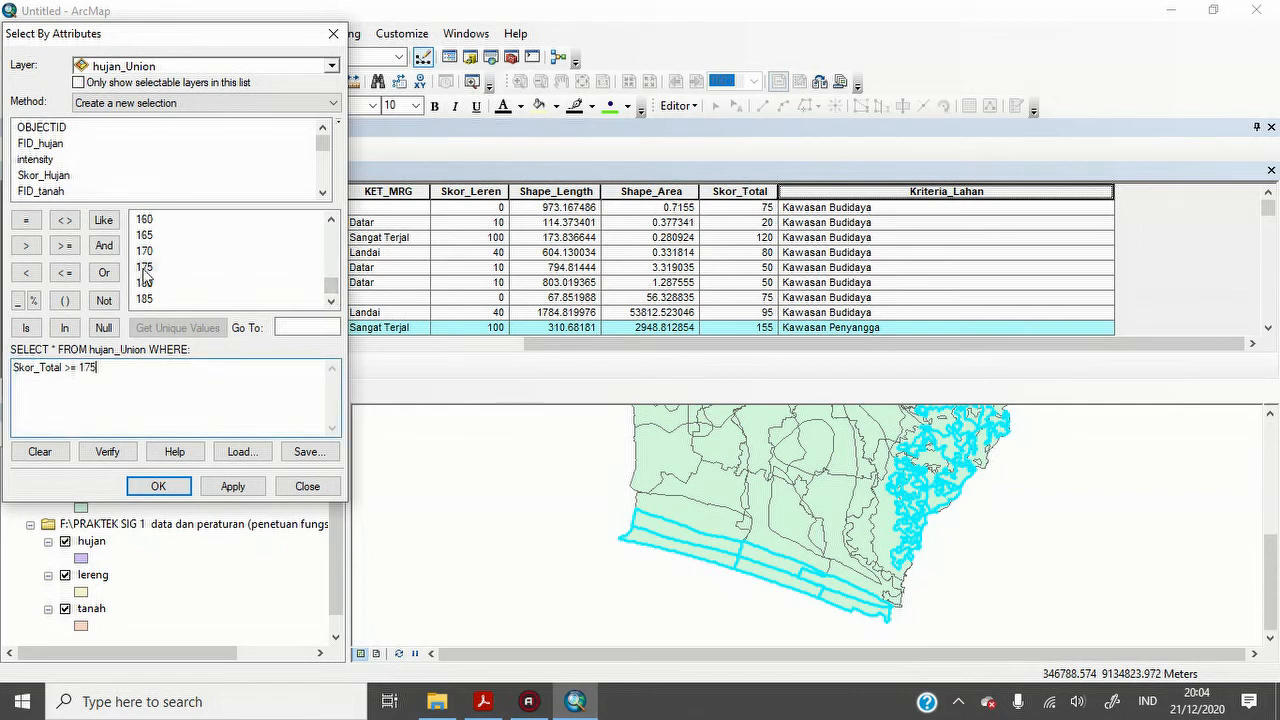
{"action": "left_click", "coordinate": [160, 487]}
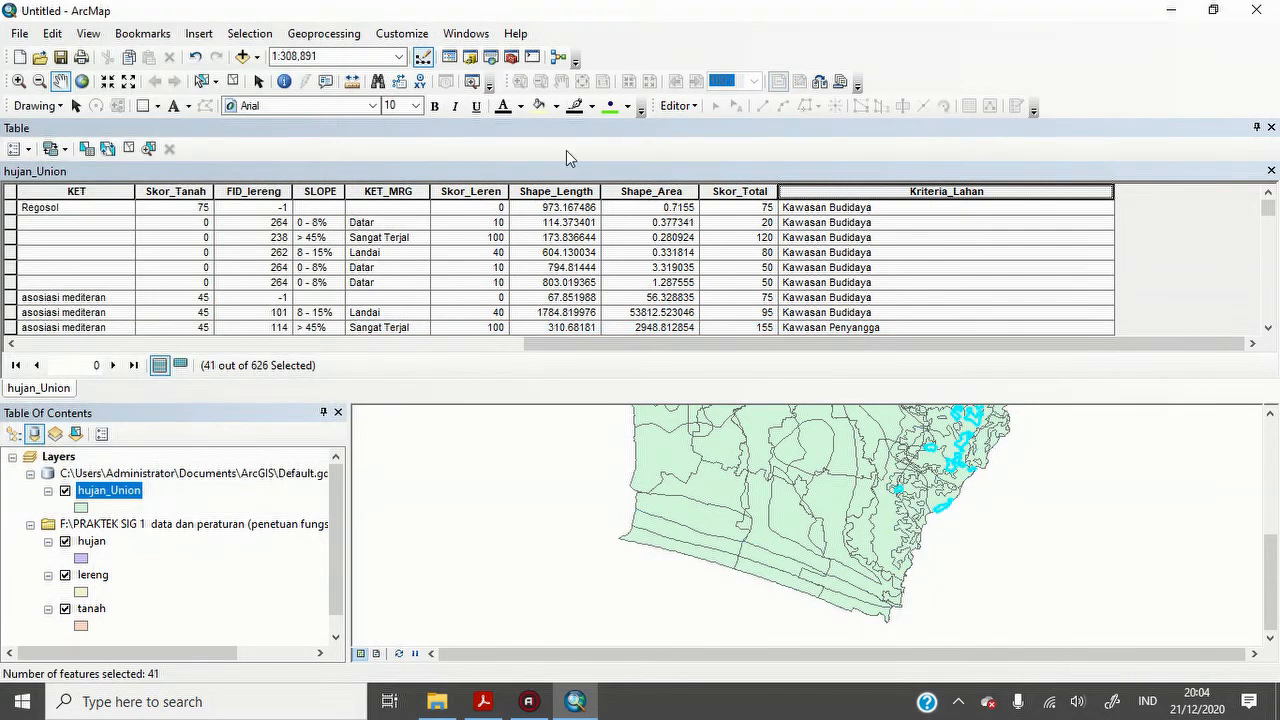
- Calculate Kriteria_Lahan as "Kawasan Lindung" for the selected records
{"action": "right_click", "coordinate": [902, 188]}
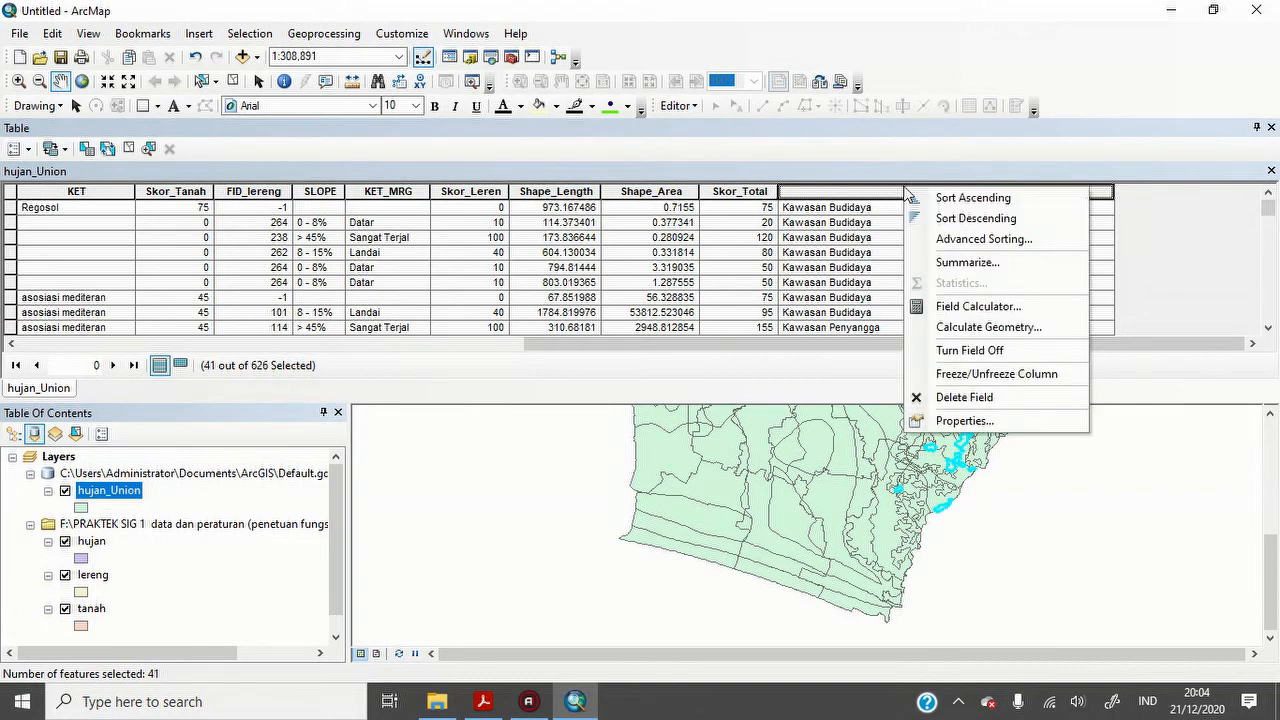
{"action": "left_click", "coordinate": [999, 308]}
{"action": "left_click", "coordinate": [546, 372]}
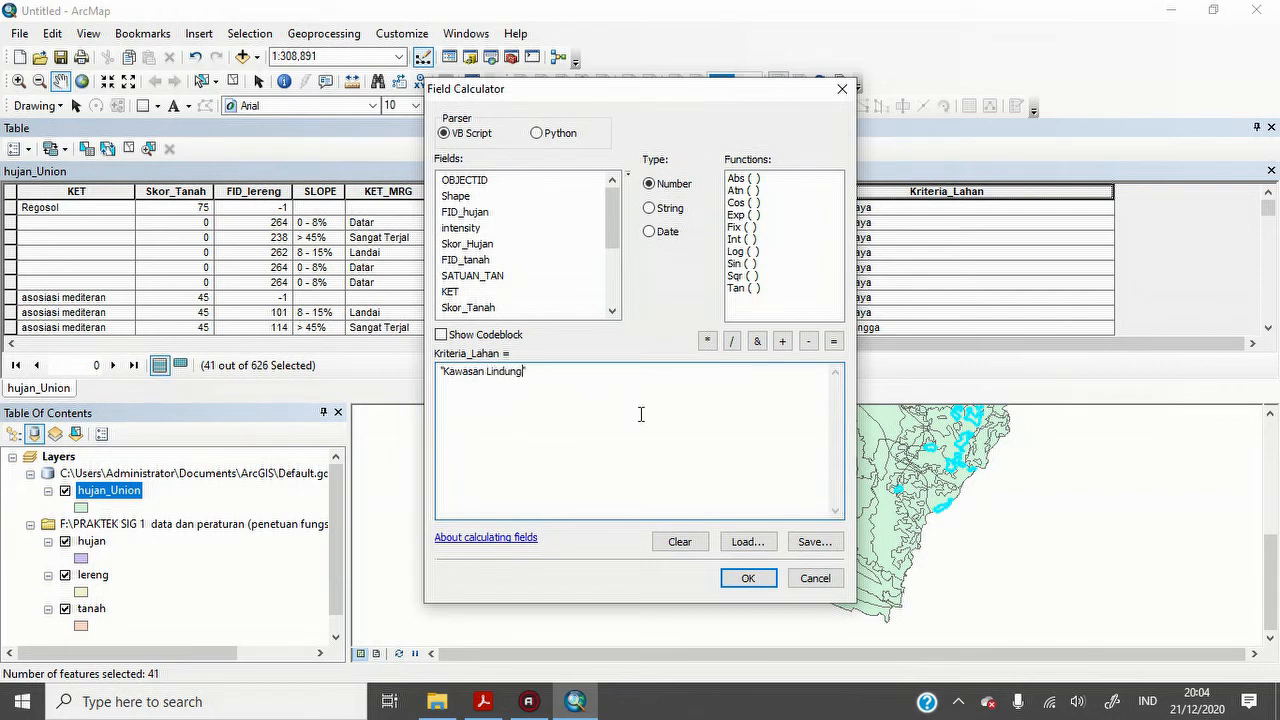
{"action": "left_click", "coordinate": [749, 578]}
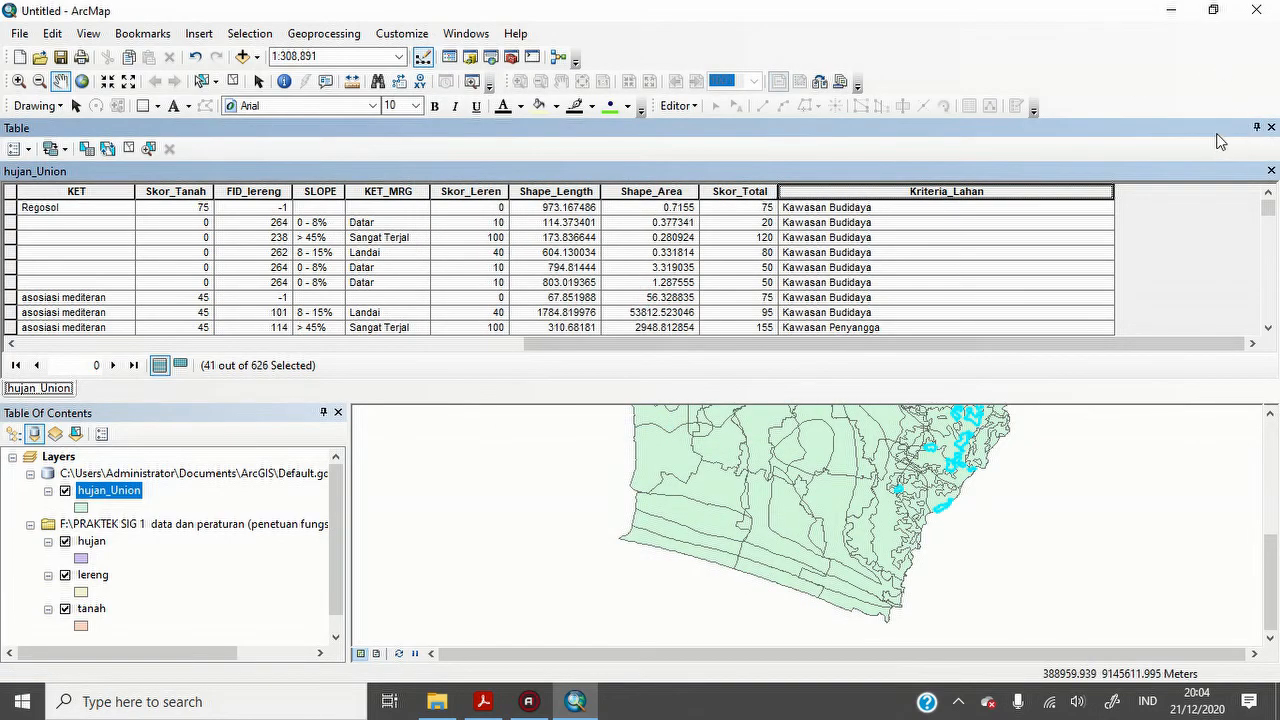
- Float the hujan_Union attribute table as a narrower window and review the Kriteria_Lahan classes down its records
{"action": "left_click_drag", "start_coordinate": [1217, 132], "coordinate": [1187, 137]}
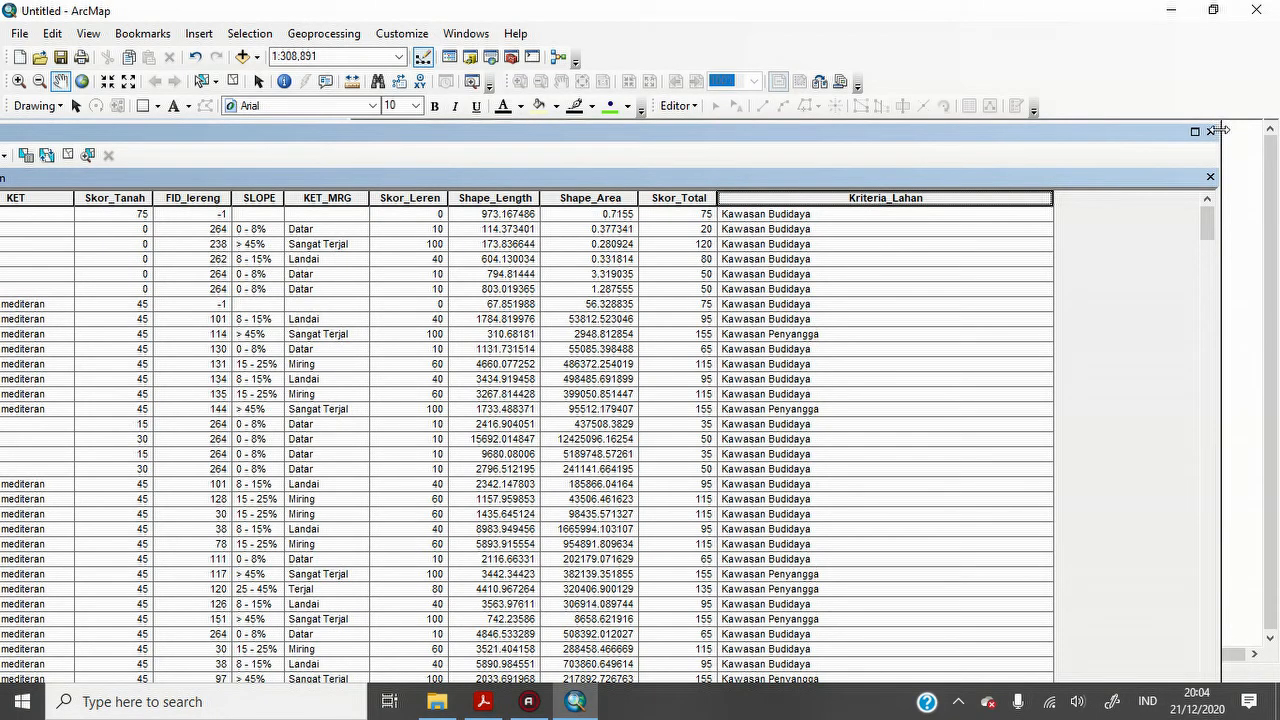
{"action": "left_click_drag", "start_coordinate": [1220, 134], "coordinate": [856, 134]}
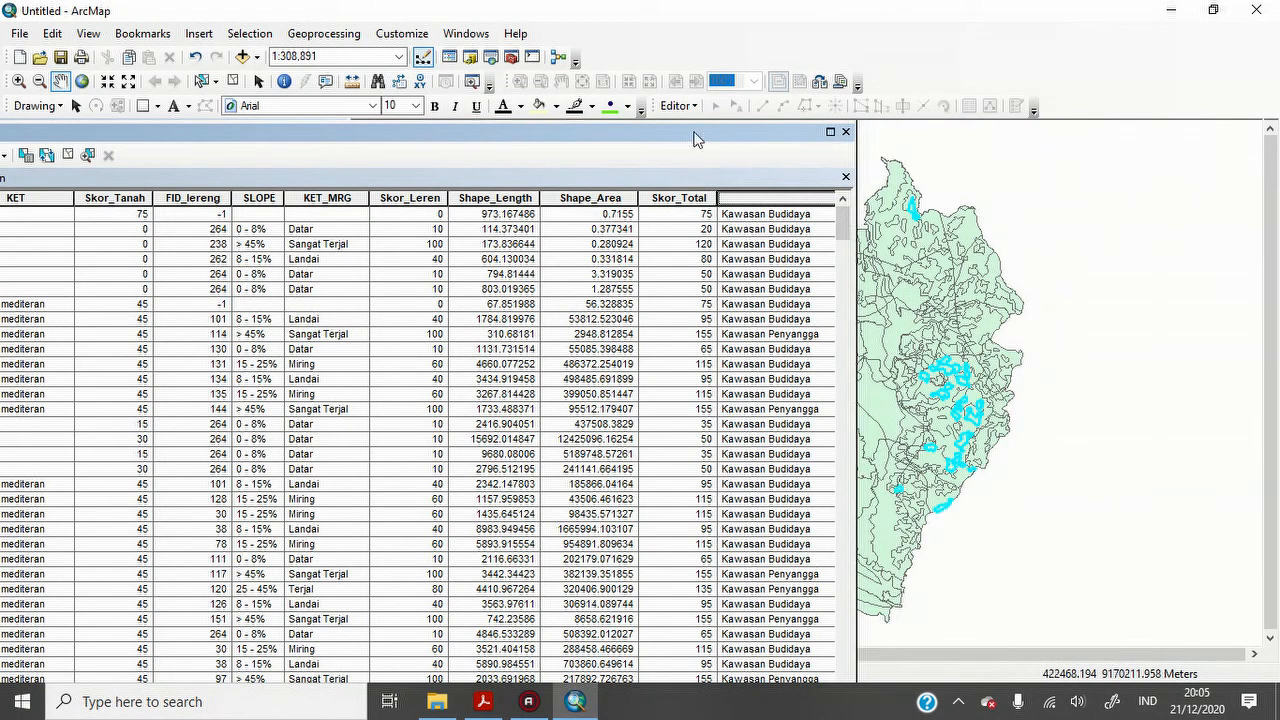
{"action": "left_click_drag", "start_coordinate": [687, 137], "coordinate": [790, 53]}
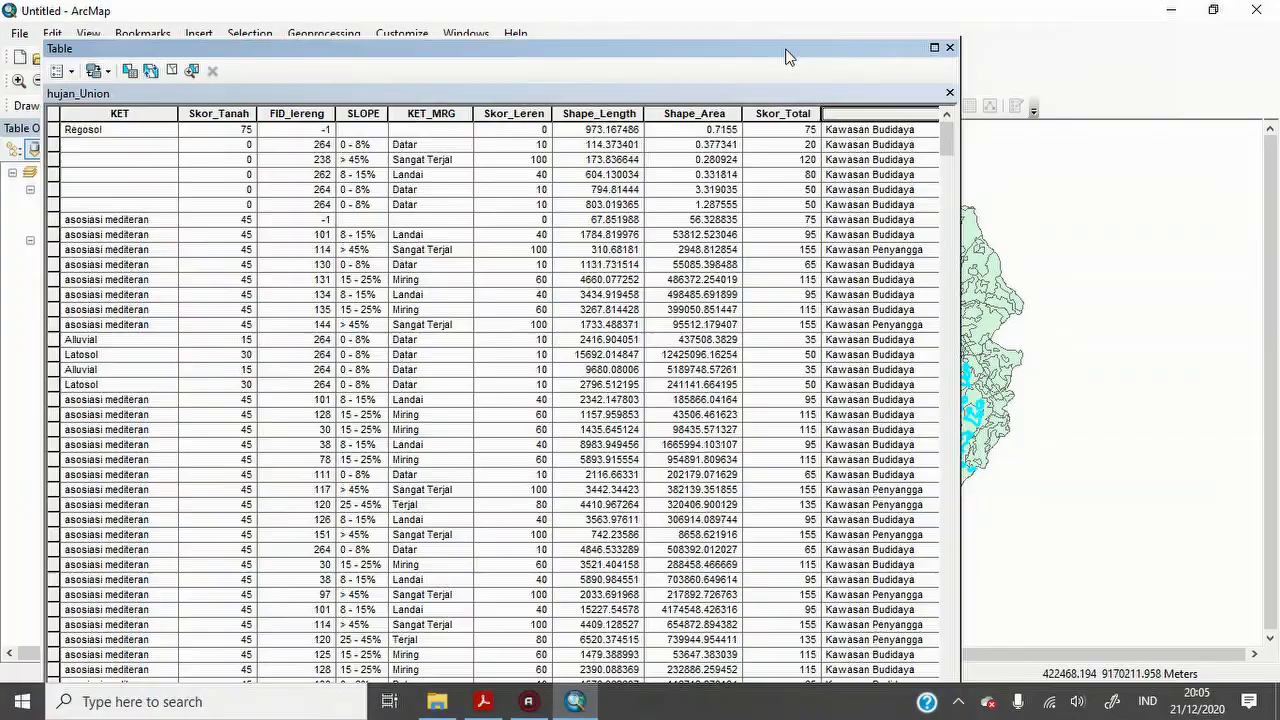
{"action": "left_click_drag", "start_coordinate": [946, 140], "coordinate": [975, 697]}
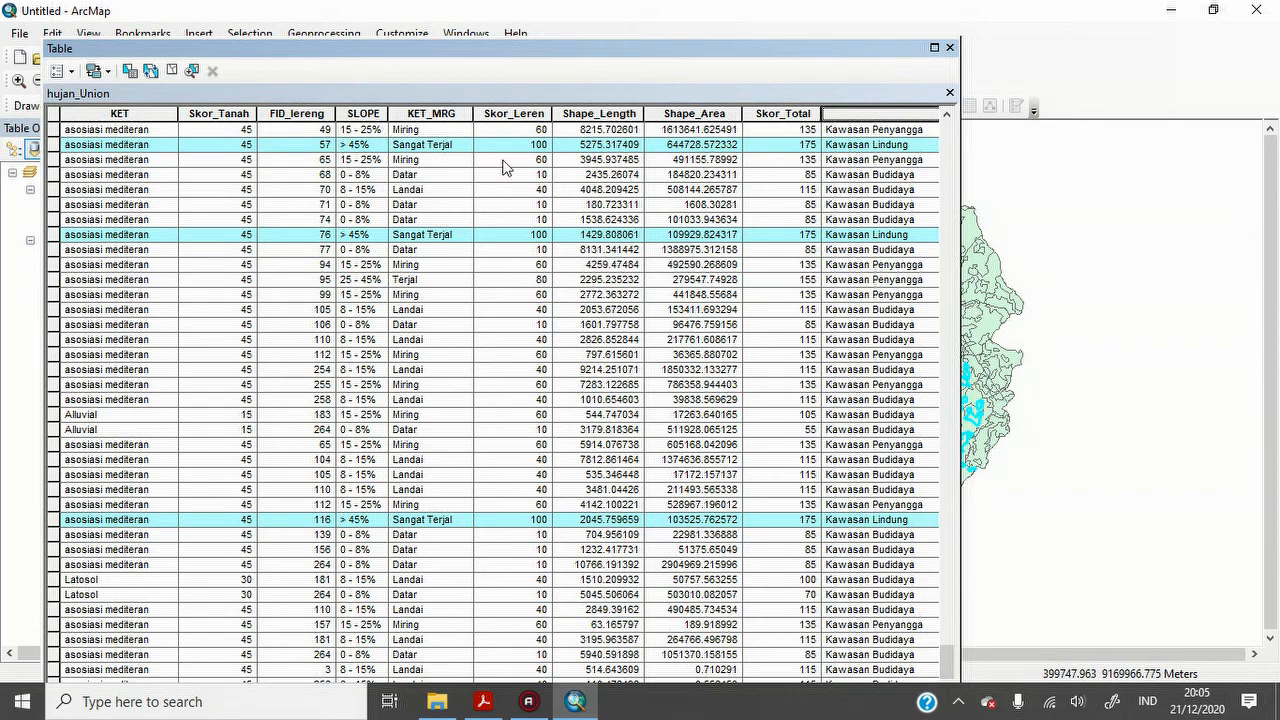
{"action": "left_click", "coordinate": [950, 48]}
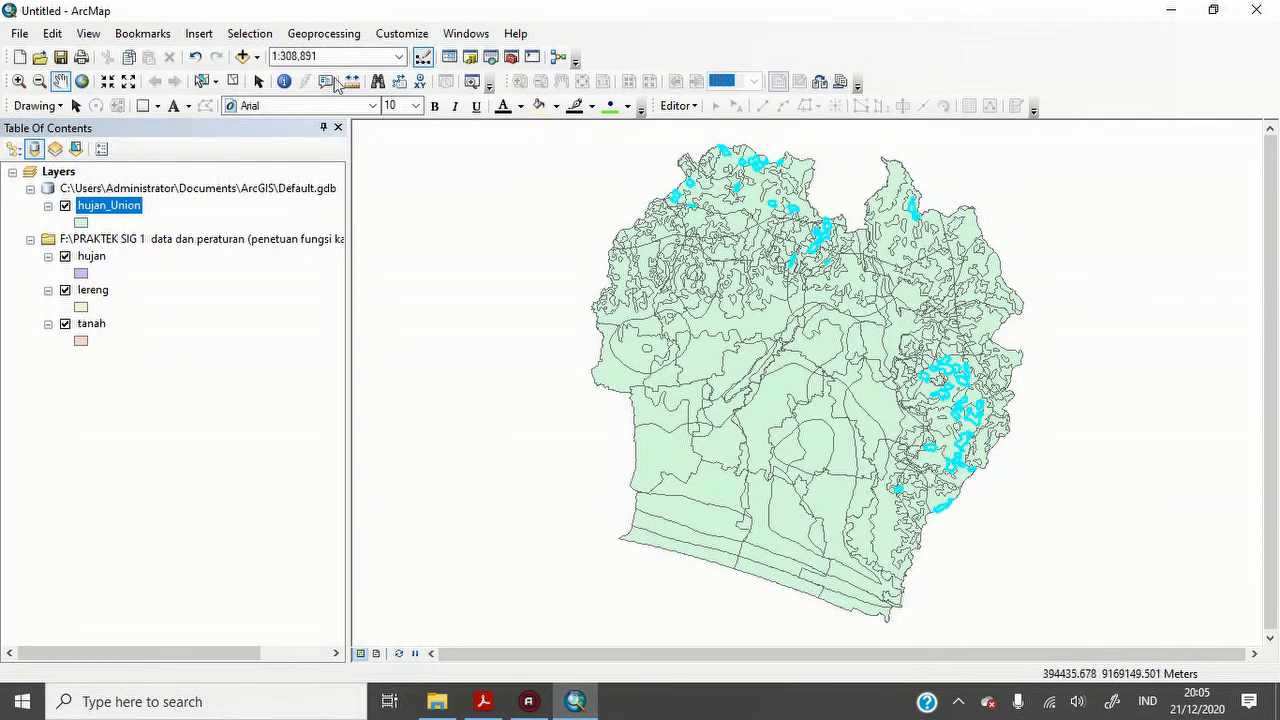
- Clear the current feature selection on the map
{"action": "left_click", "coordinate": [251, 33]}
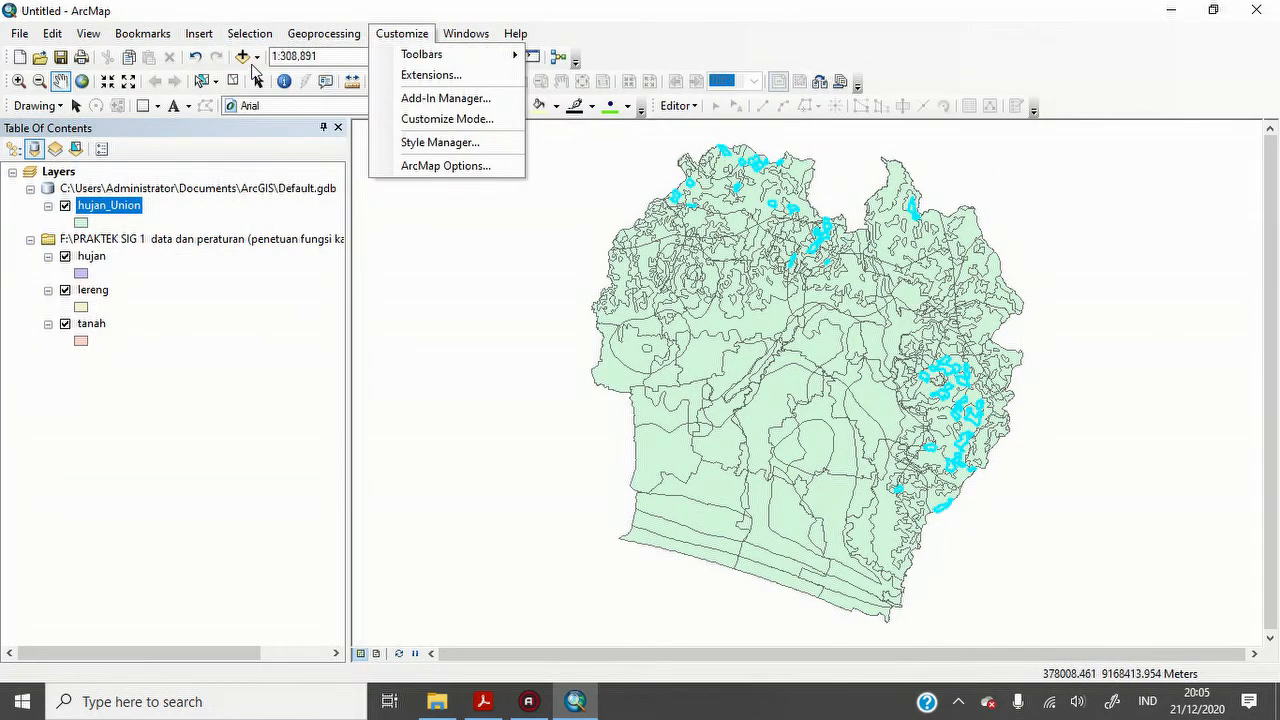
{"action": "mouse_move", "coordinate": [250, 33]}
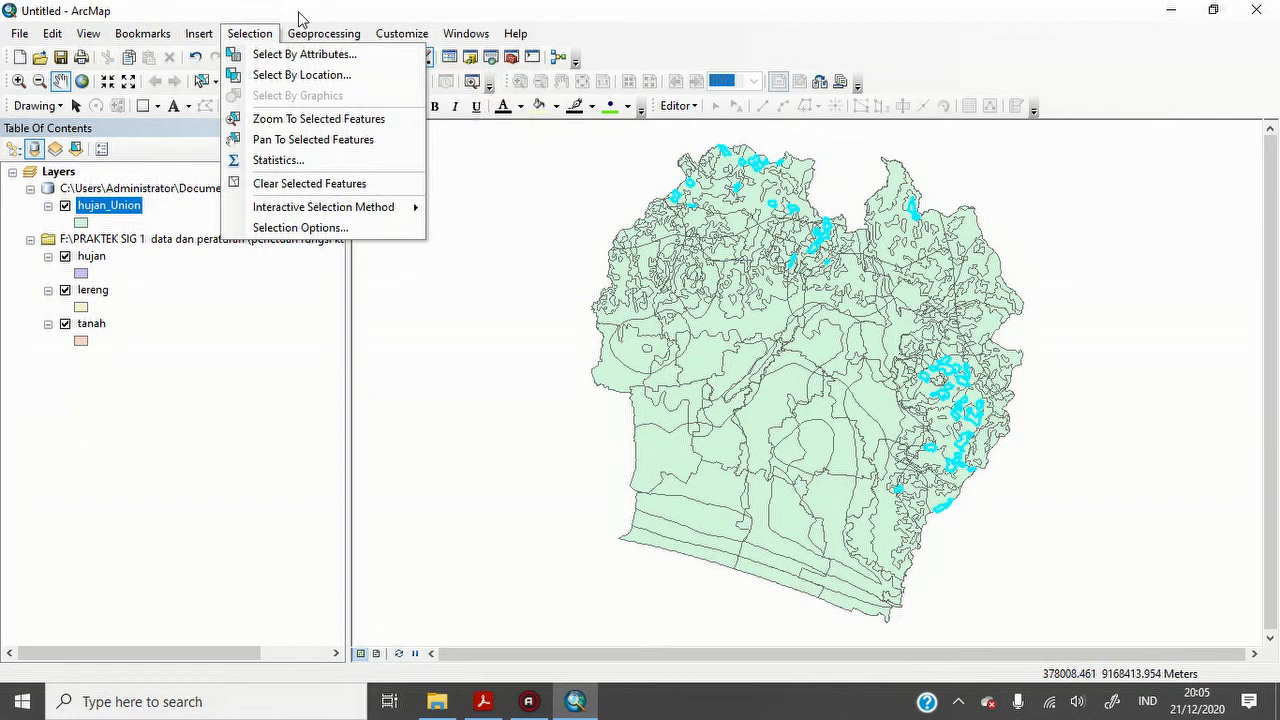
{"action": "left_click", "coordinate": [312, 188]}
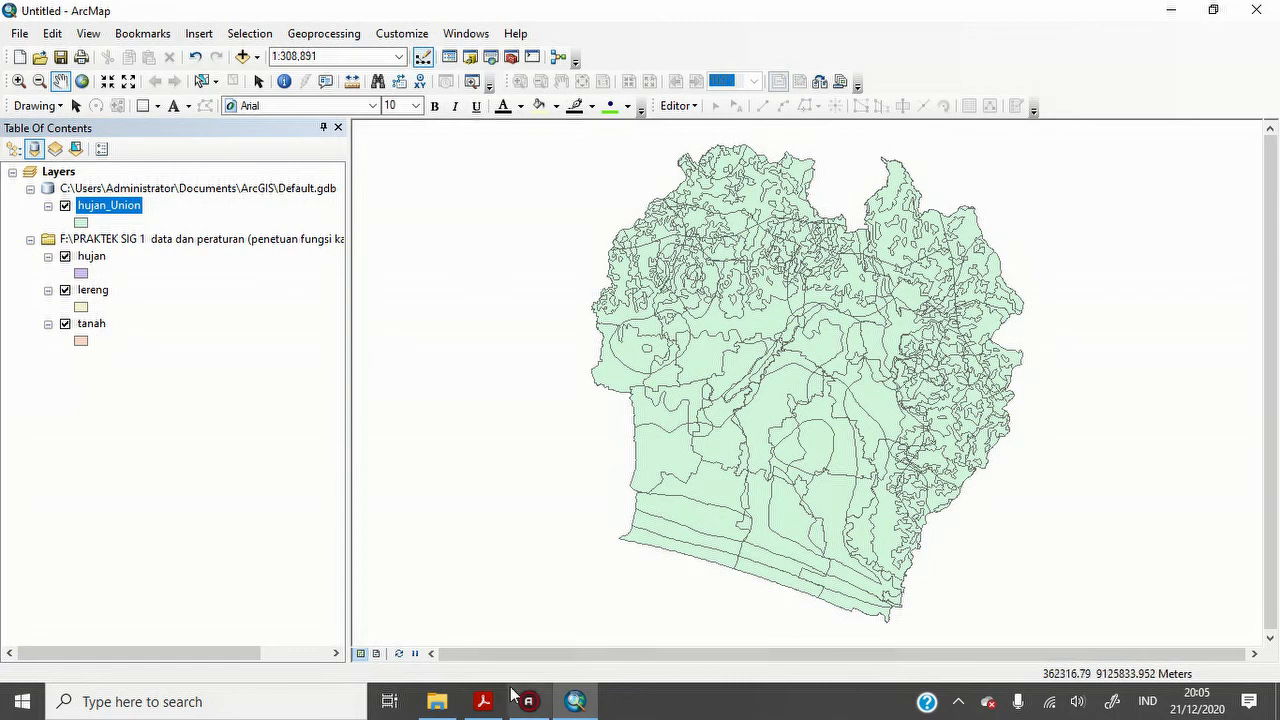
- Check the area function scores in the SK Mentan PDF, then return to ArcMap and look over the hujan_Union attribute table
{"action": "left_click", "coordinate": [483, 701]}
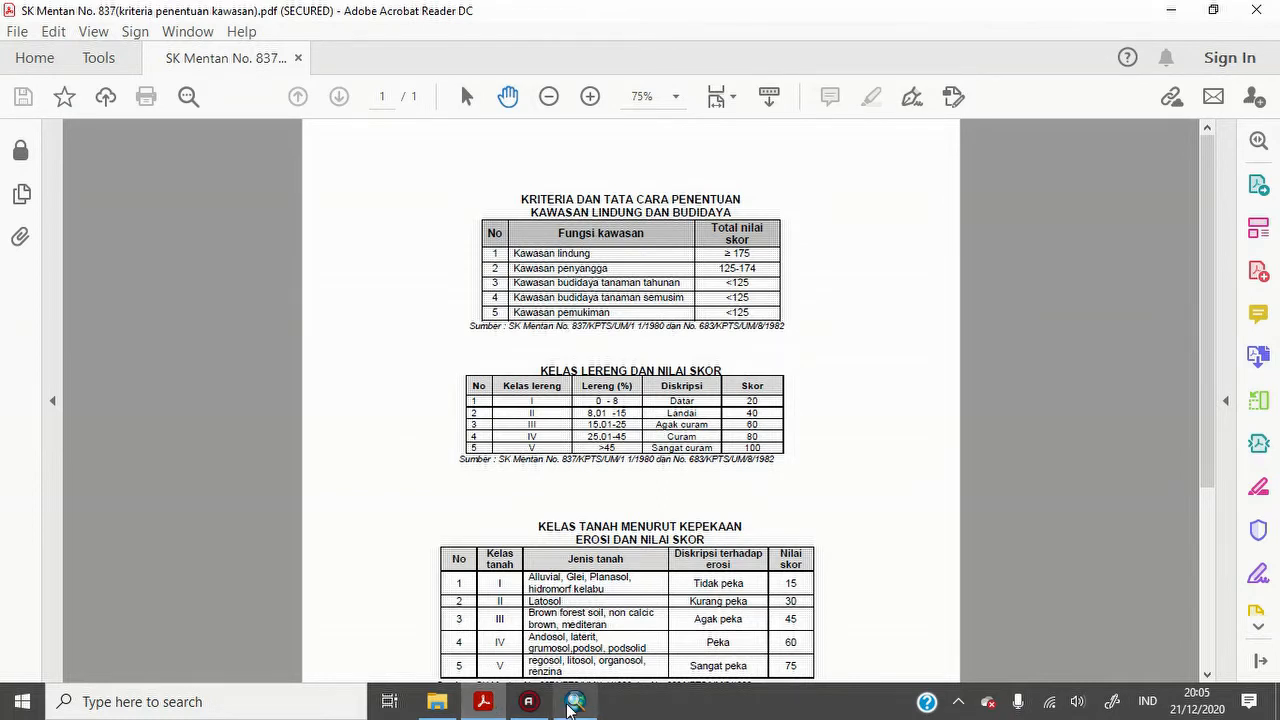
{"action": "left_click", "coordinate": [577, 703]}
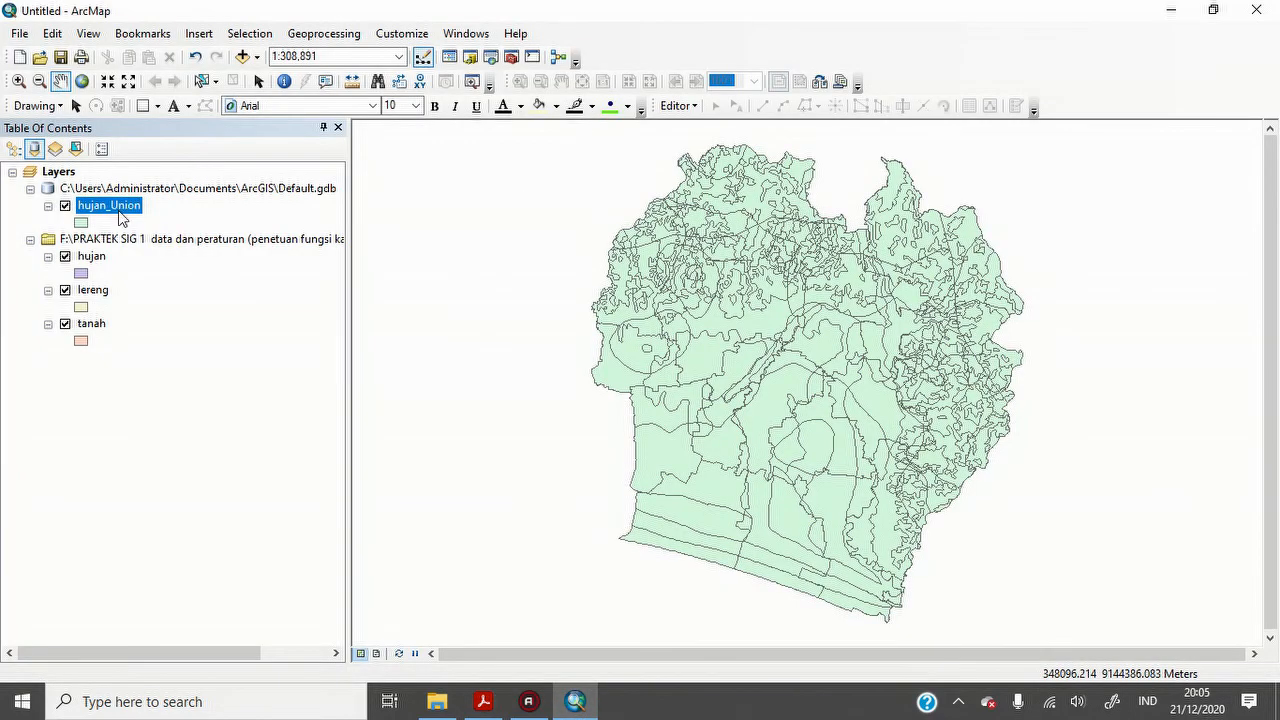
{"action": "right_click", "coordinate": [120, 206]}
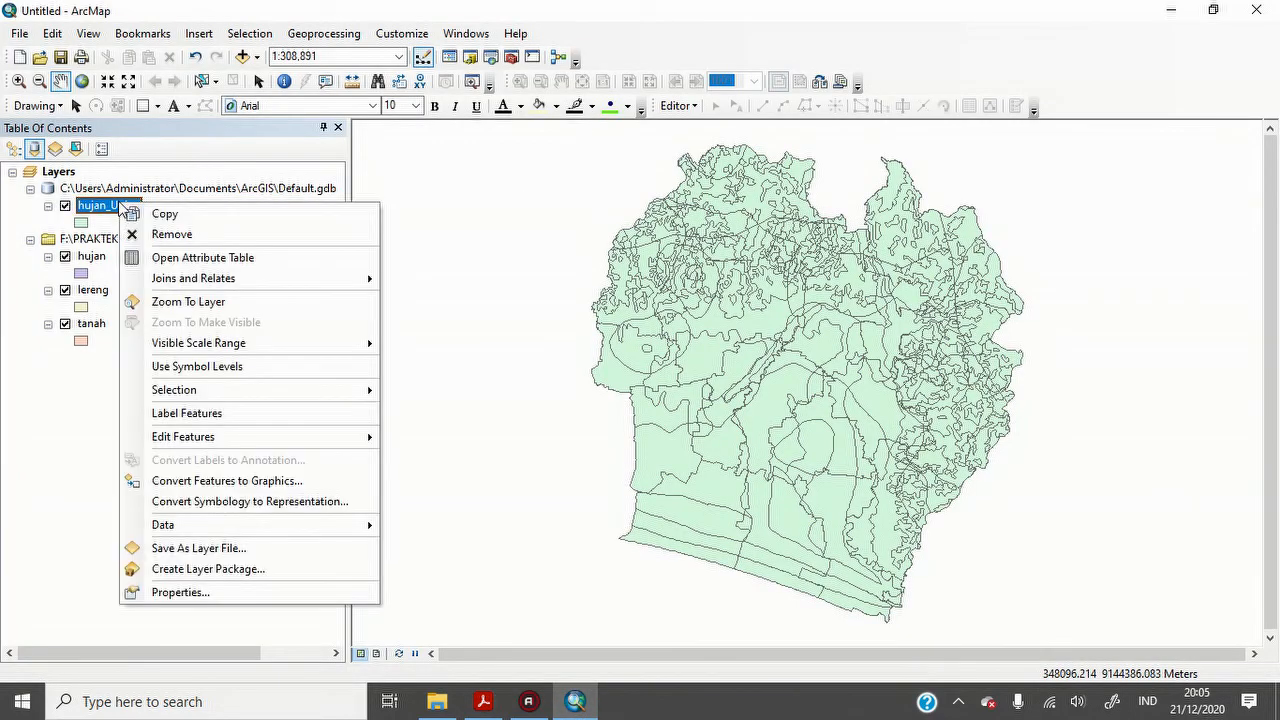
{"action": "left_click", "coordinate": [196, 262]}
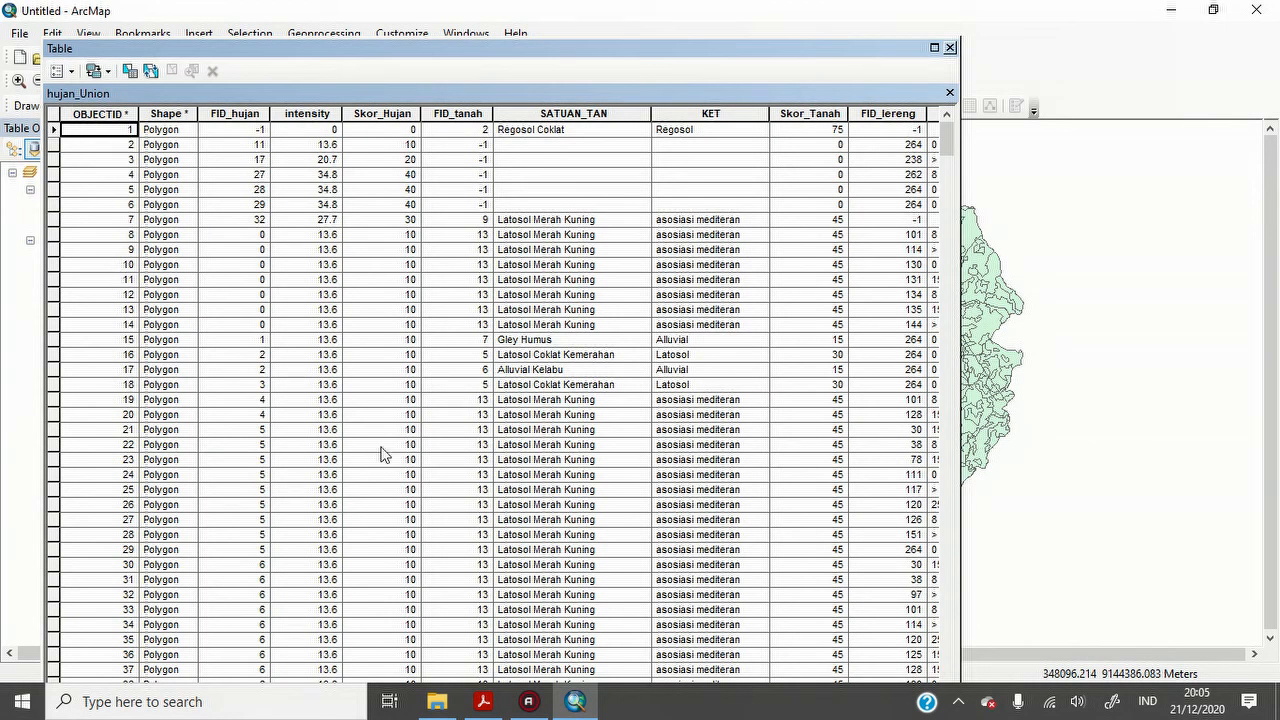
{"action": "left_click_drag", "start_coordinate": [955, 148], "coordinate": [909, 26]}
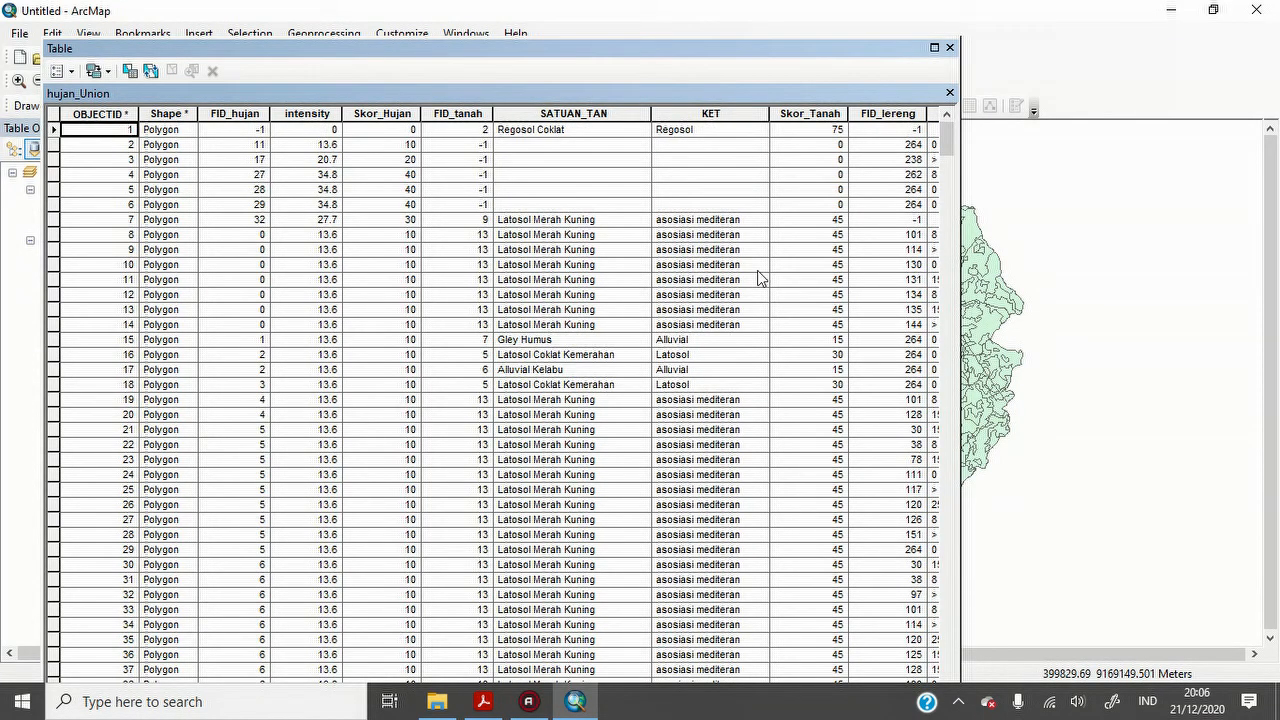
{"action": "left_click", "coordinate": [950, 48]}
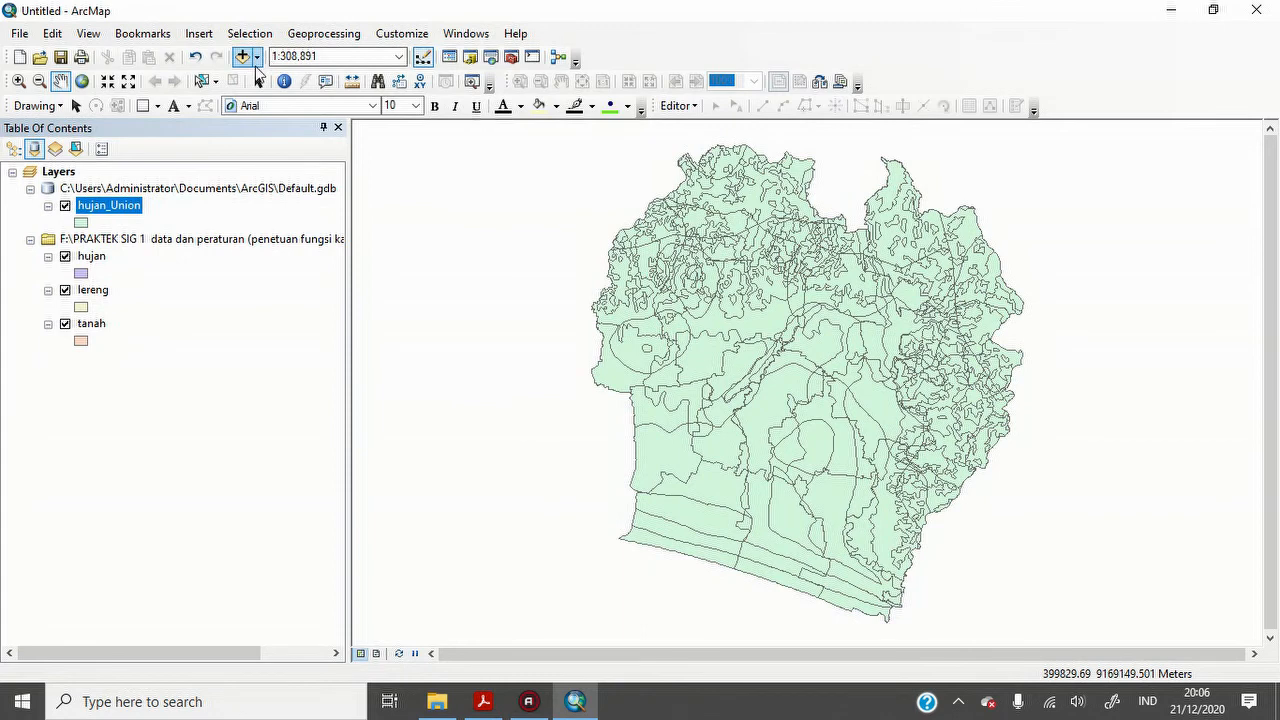
- Set up a Dissolve of hujan_Union with Kriteria_Lahan as the dissolve field
{"action": "left_click", "coordinate": [338, 35]}
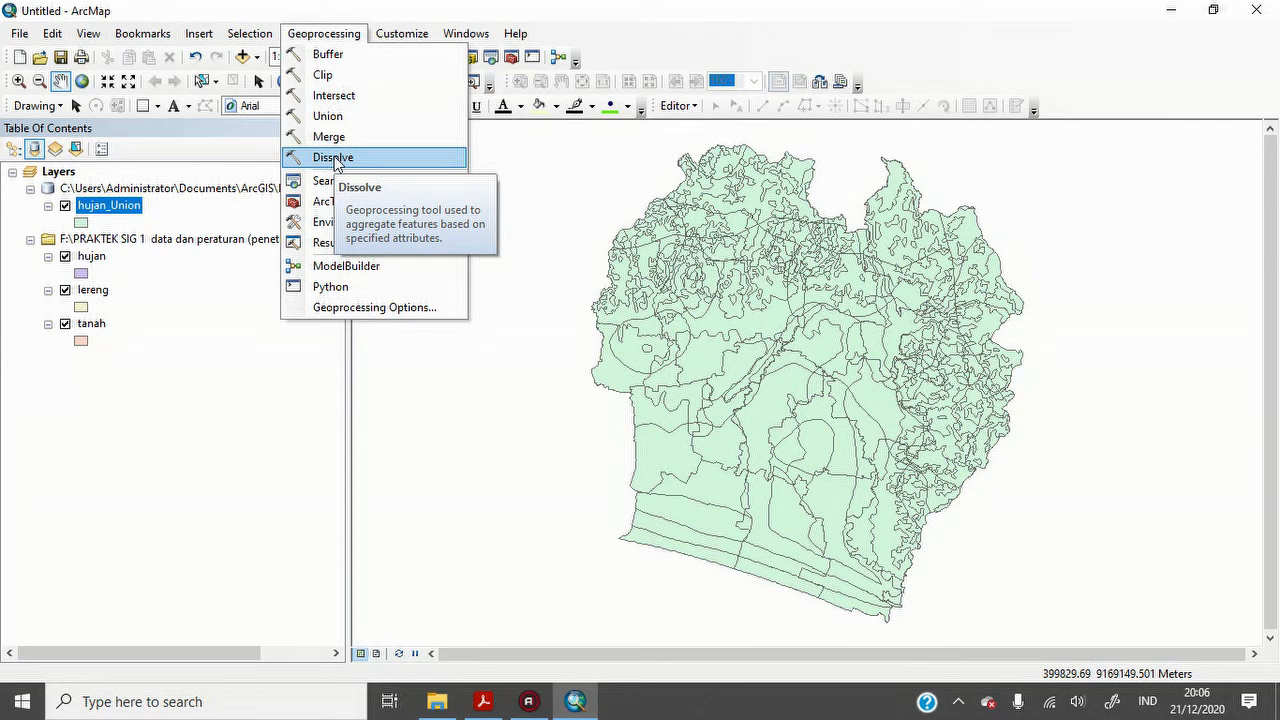
{"action": "left_click", "coordinate": [333, 158]}
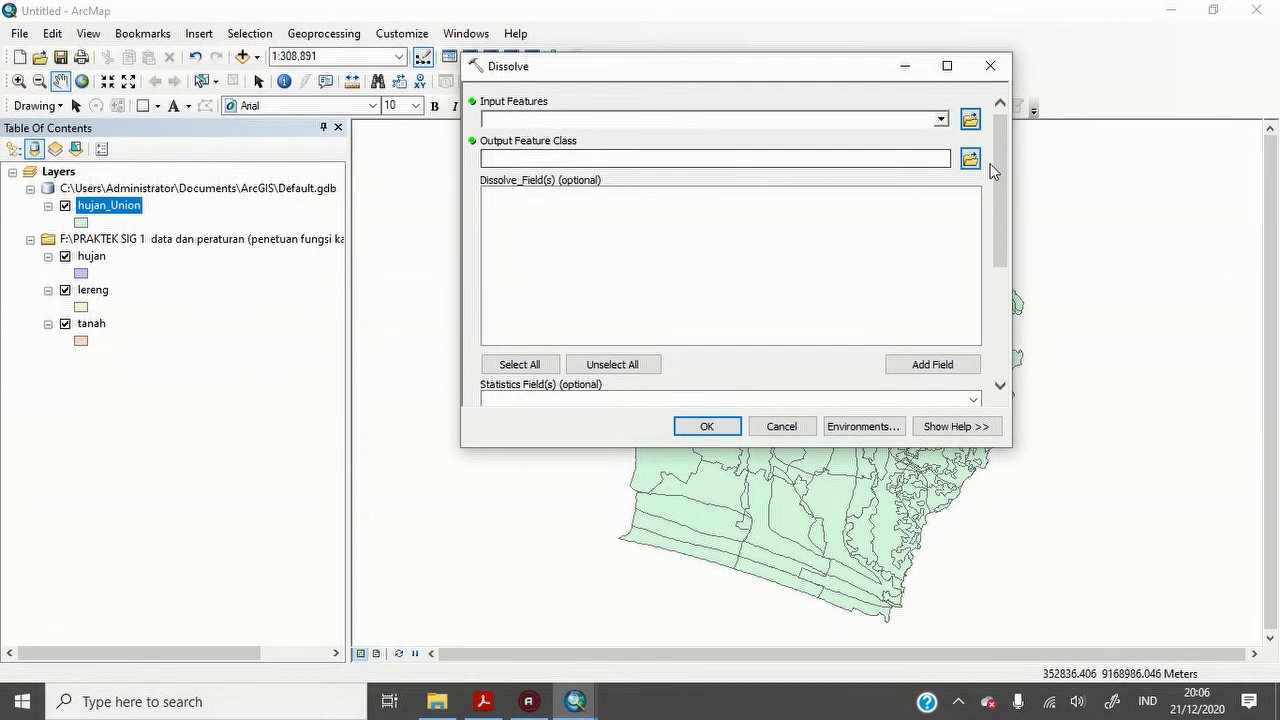
{"action": "left_click", "coordinate": [940, 119]}
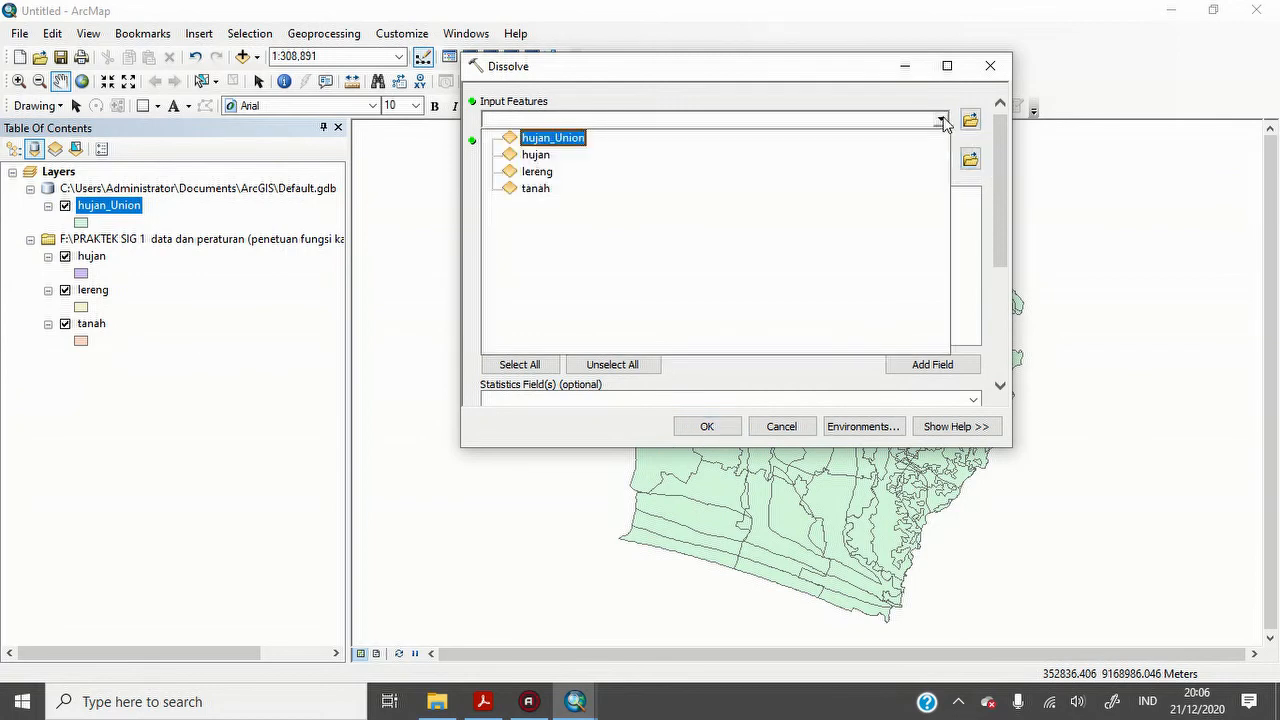
{"action": "left_click", "coordinate": [548, 139]}
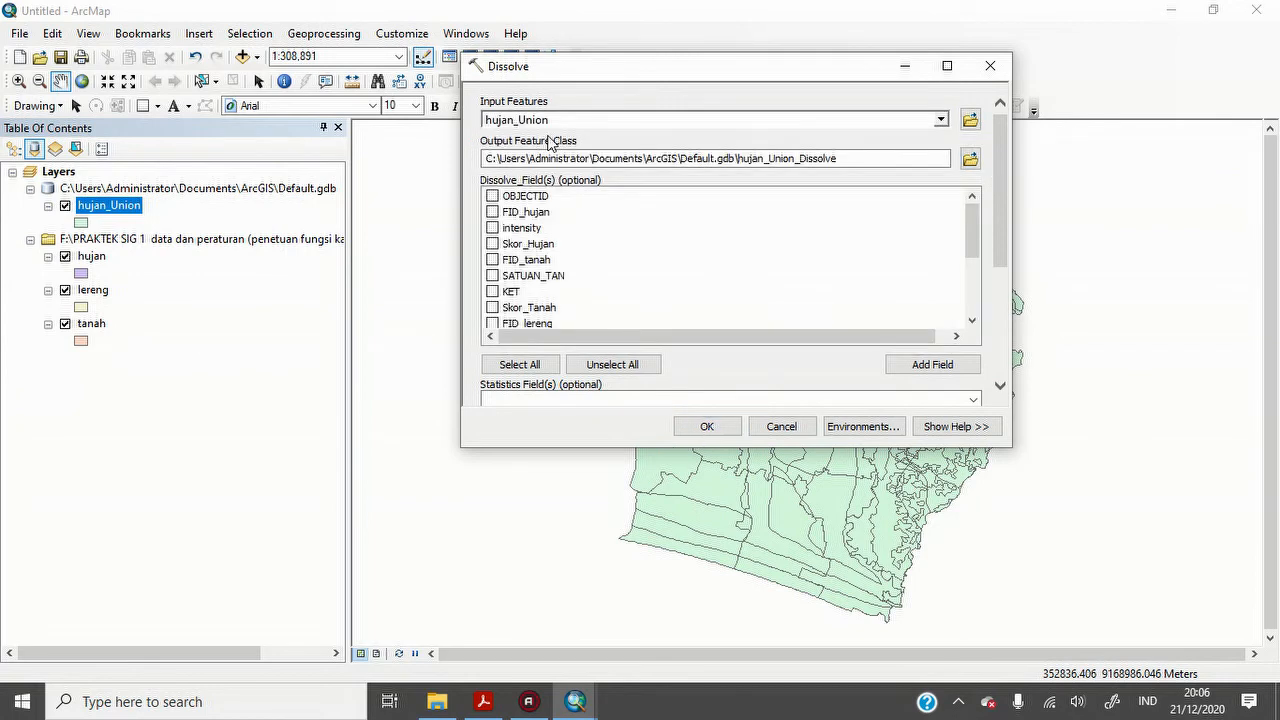
{"action": "left_click", "coordinate": [969, 298]}
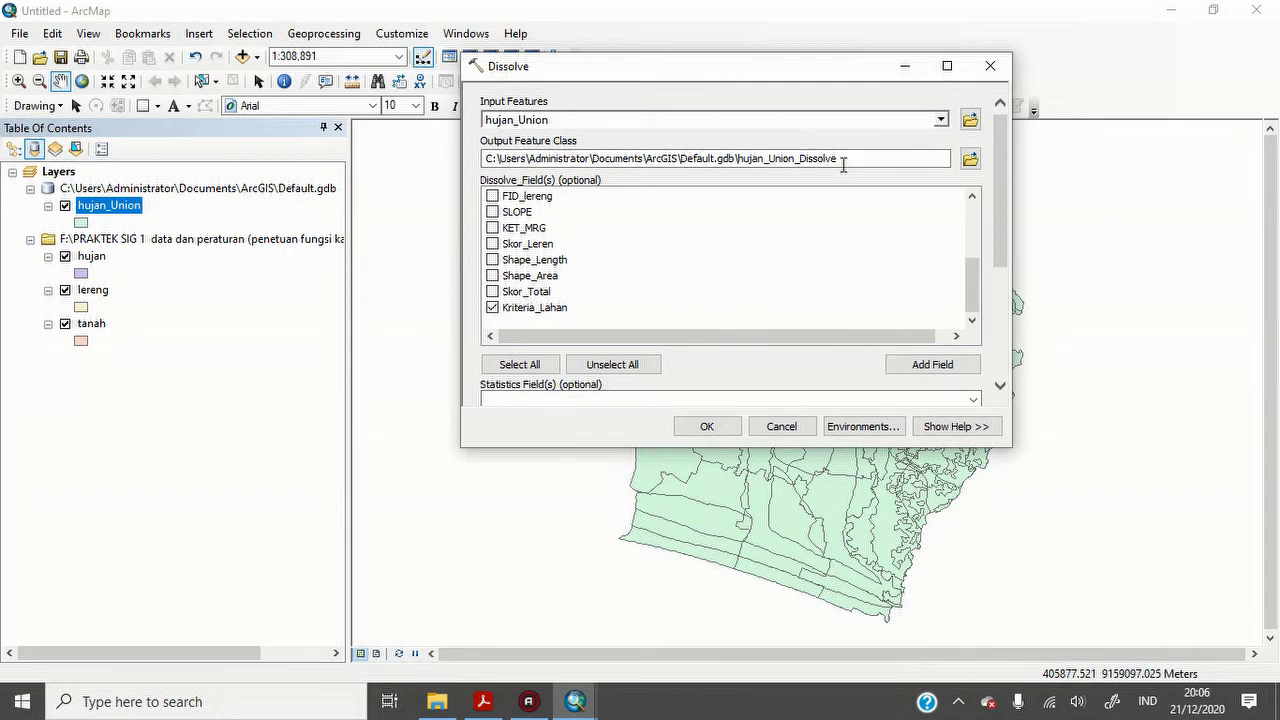
- Name the output feature class kriterialahan_Union_Dissolve in Default.gdb and run the Dissolve
{"action": "left_click", "coordinate": [763, 160]}
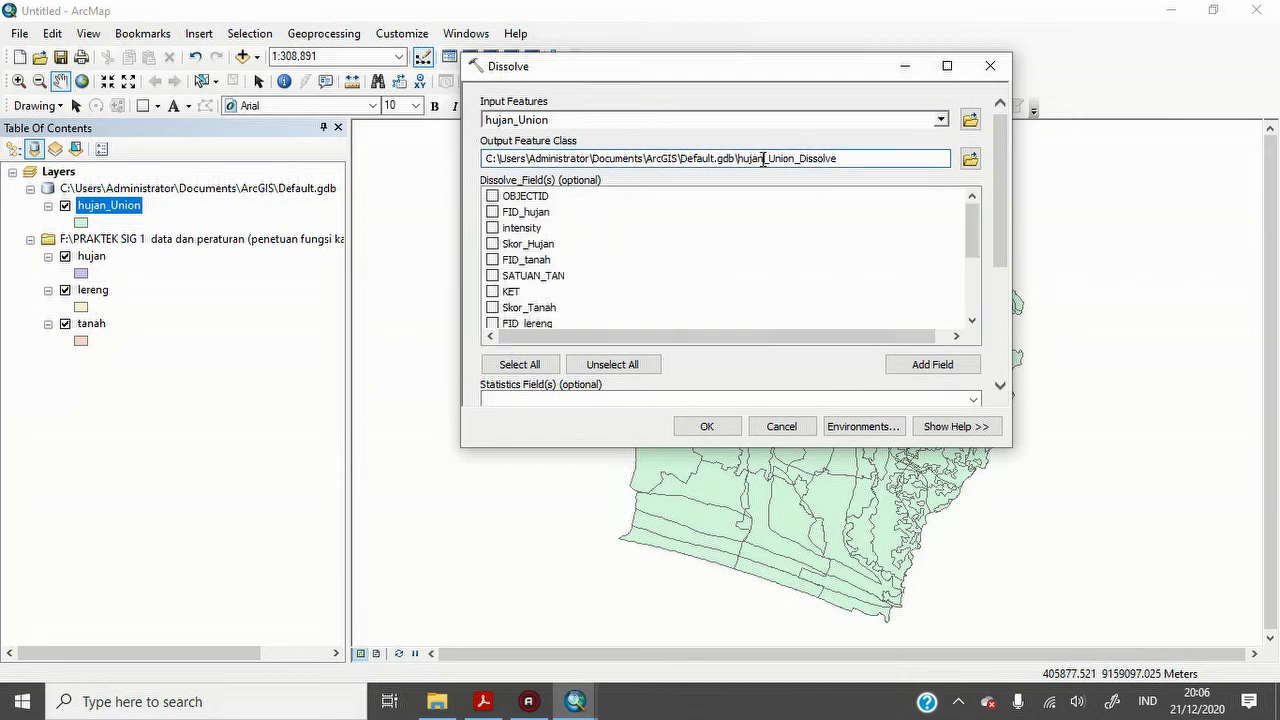
{"action": "key", "text": "BackSpace"}
{"action": "key", "text": "BackSpace"}
{"action": "key", "text": "BackSpace"}
{"action": "key", "text": "BackSpace"}
{"action": "key", "text": "BackSpace"}
{"action": "type", "text": "kriterialahan"}
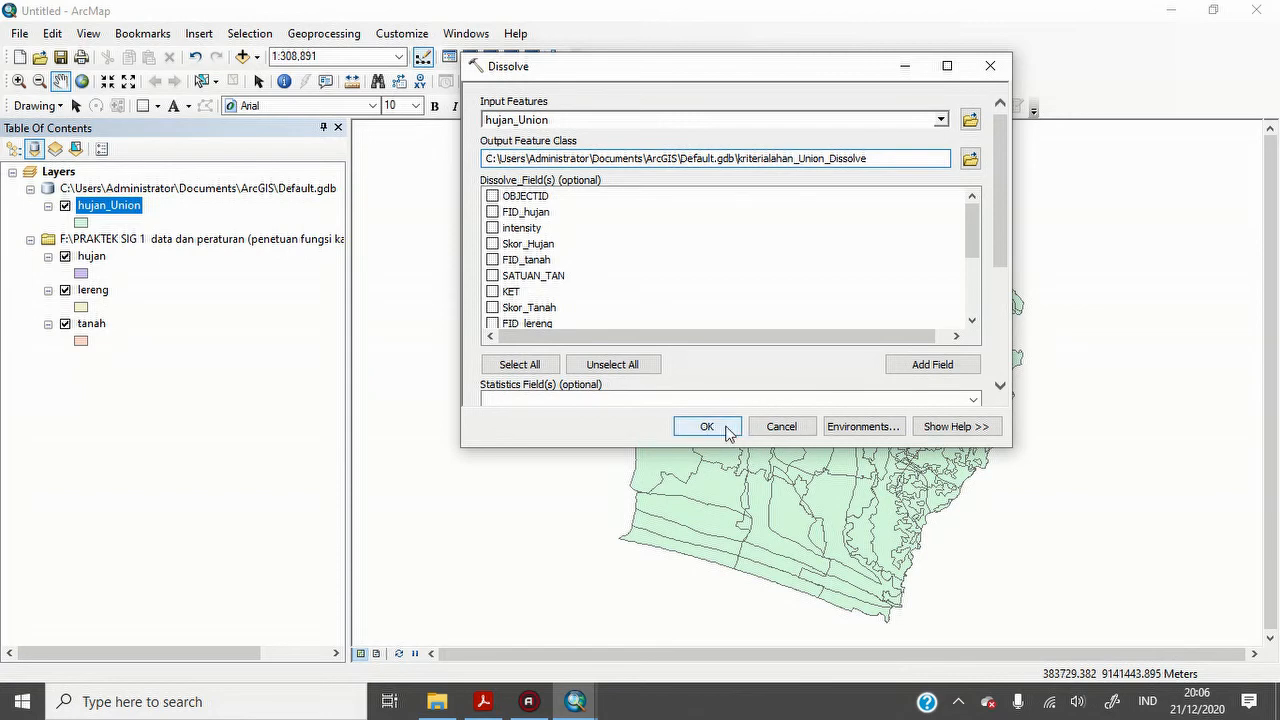
{"action": "left_click", "coordinate": [728, 430]}
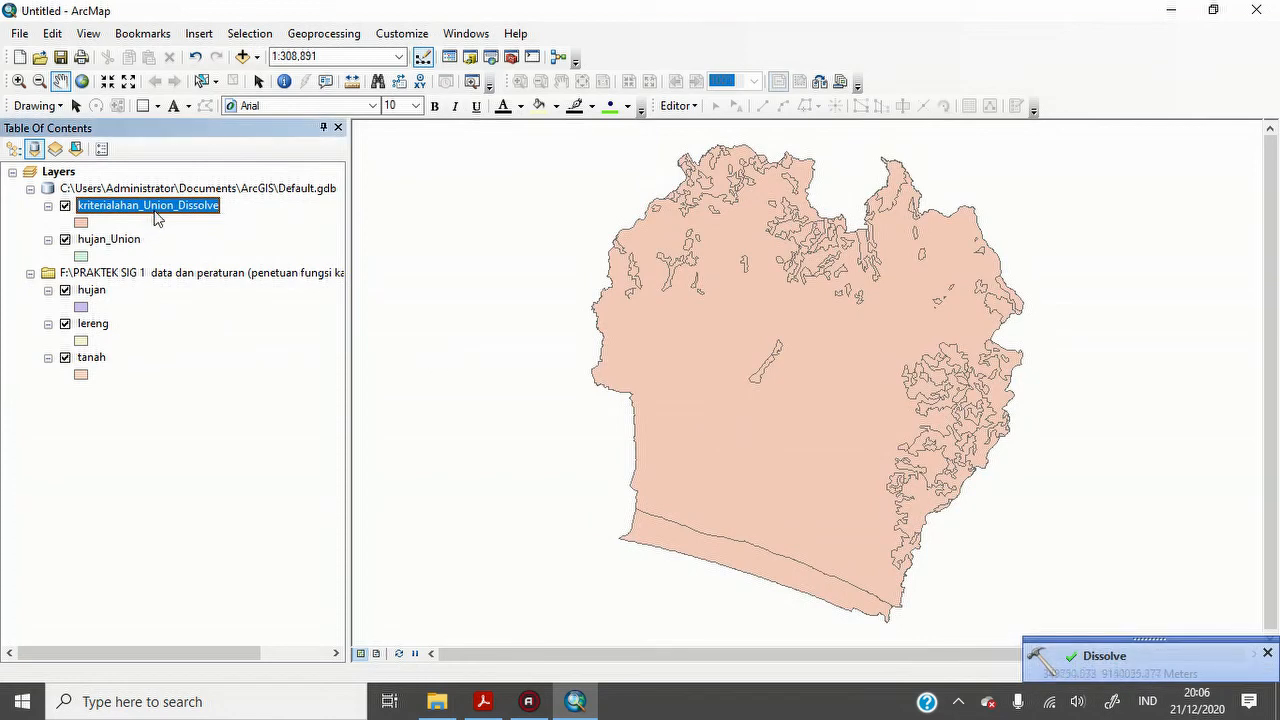
- Examine the Kriteria_Lahan classes in the attribute table of kriterialahan_Union_Dissolve
{"action": "right_click", "coordinate": [155, 212]}
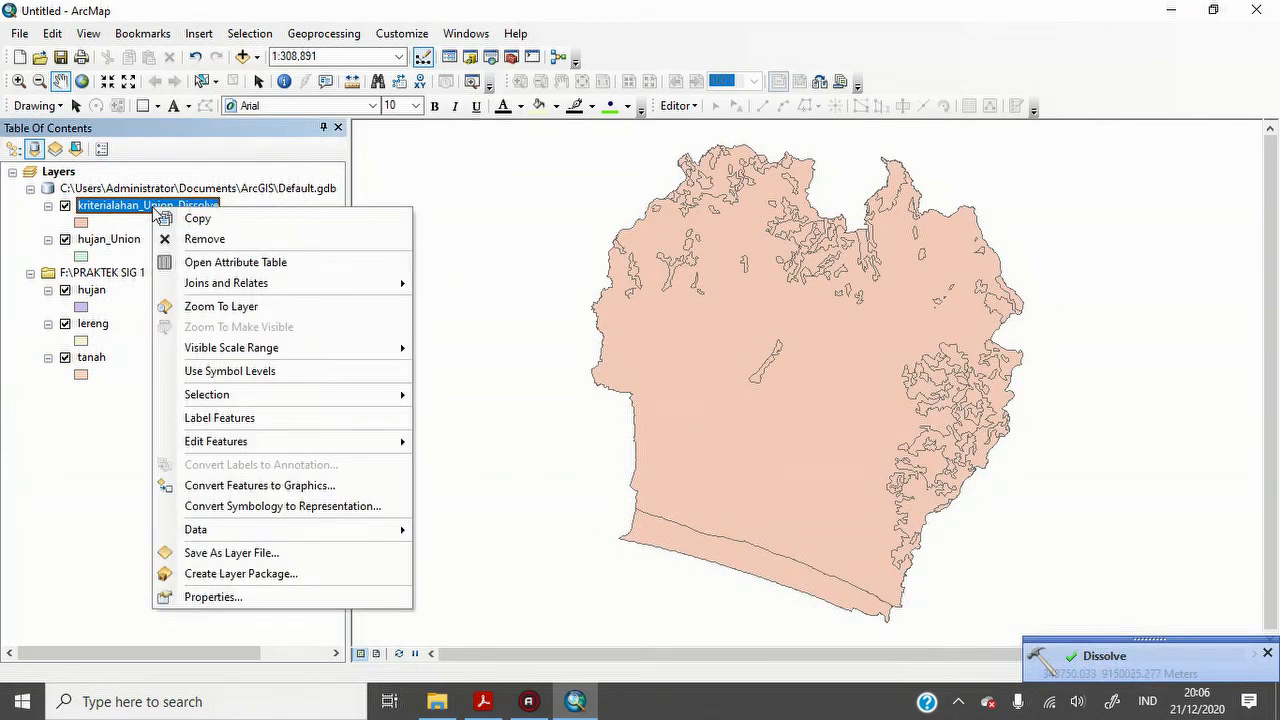
{"action": "left_click", "coordinate": [212, 262]}
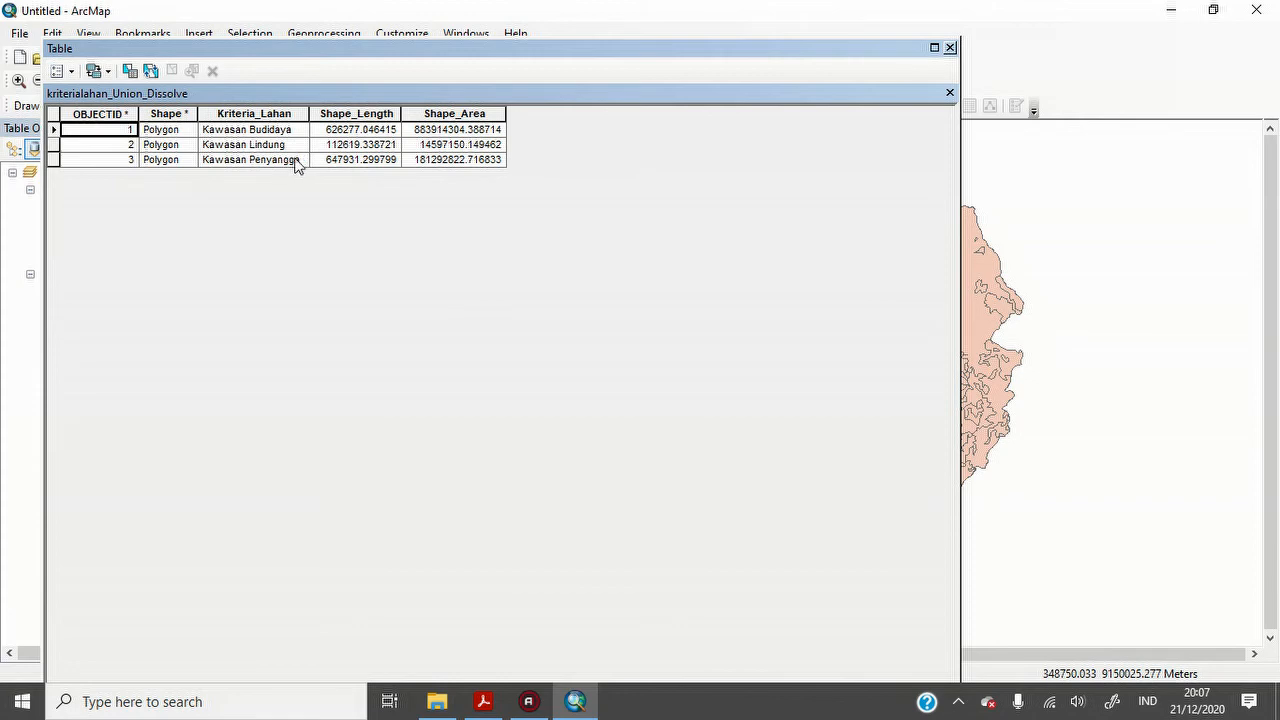
{"action": "left_click", "coordinate": [950, 48]}
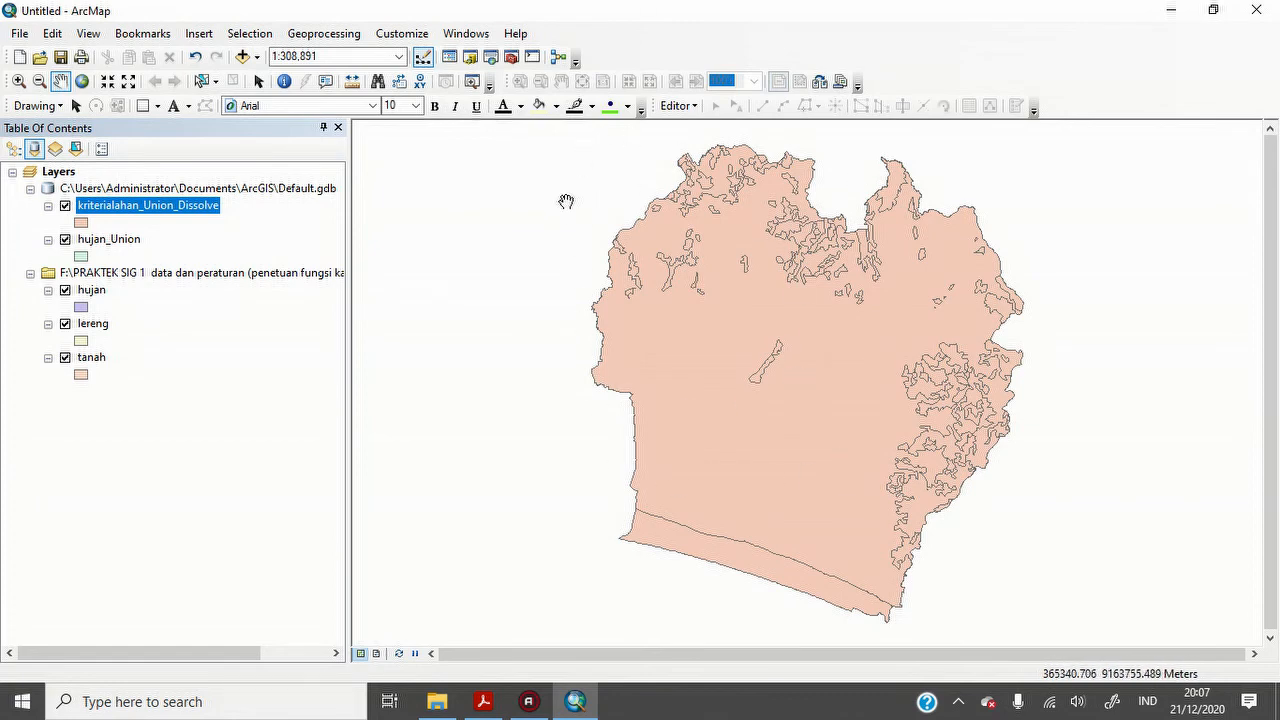
- Symbolize kriterialahan_Union_Dissolve by unique values of Kriteria_Lahan, adding all its values and turning off the <all other values> symbol
{"action": "right_click", "coordinate": [183, 211]}
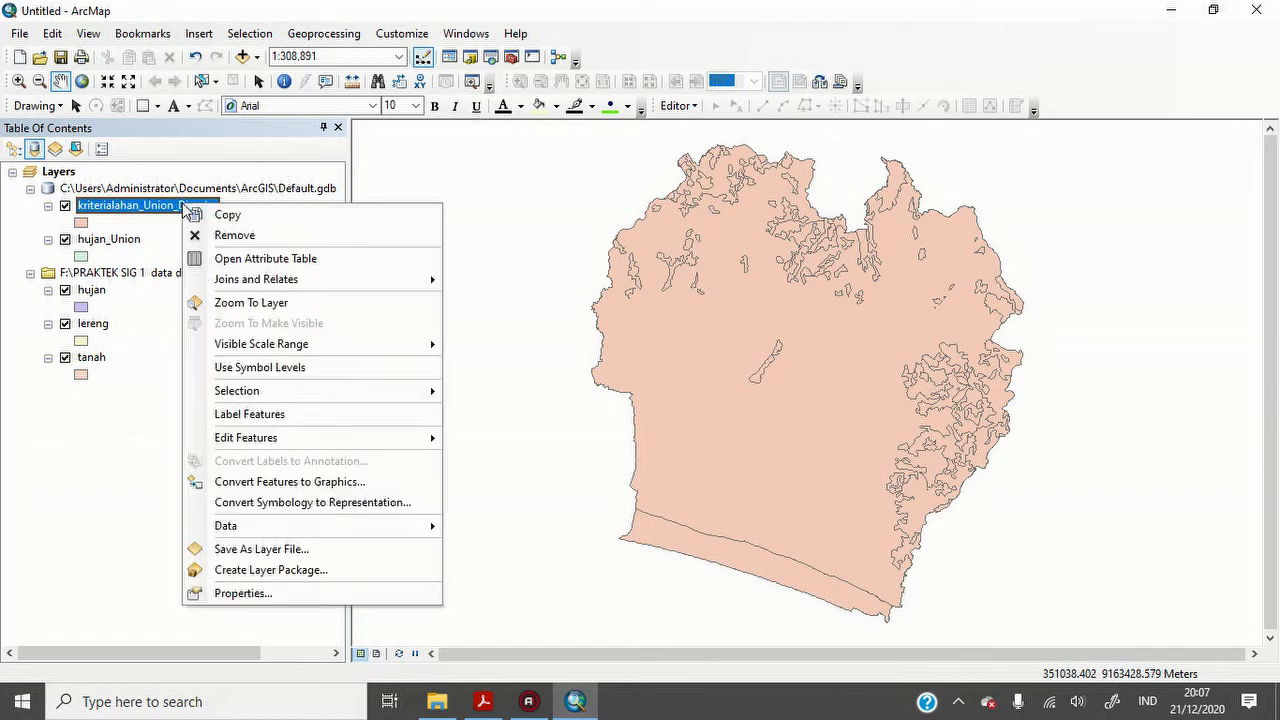
{"action": "left_click", "coordinate": [273, 592]}
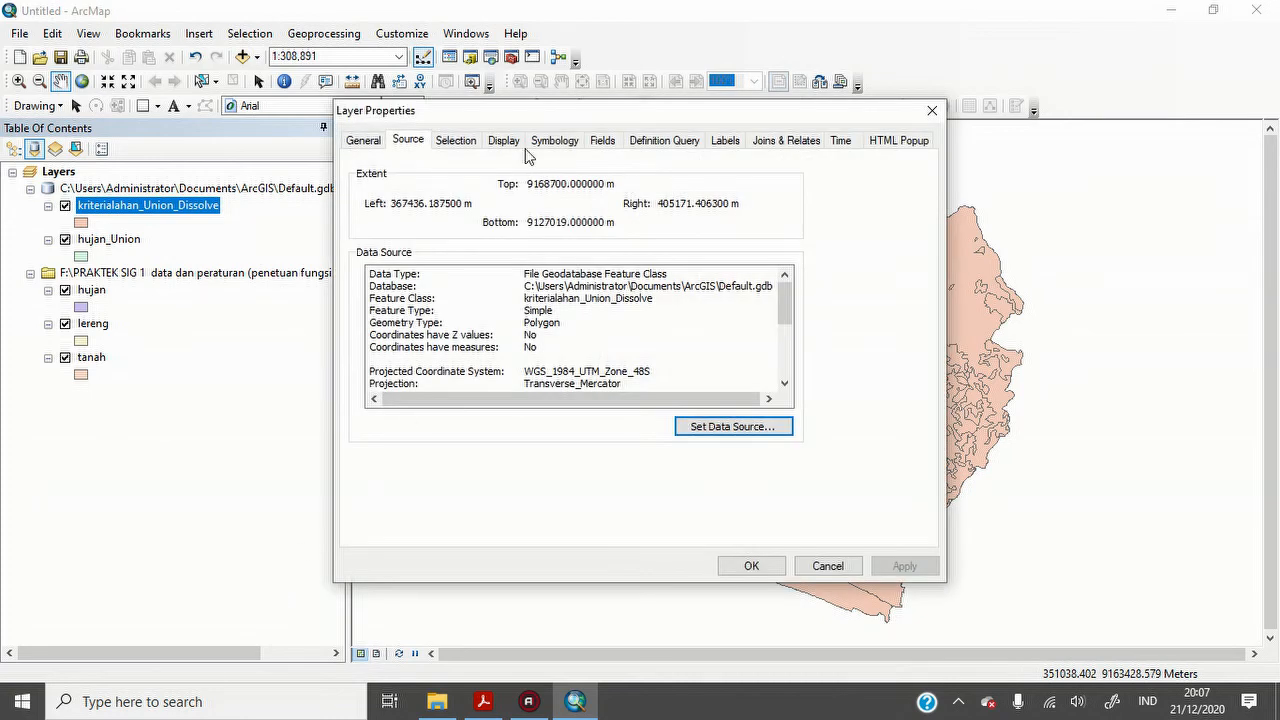
{"action": "left_click", "coordinate": [555, 141]}
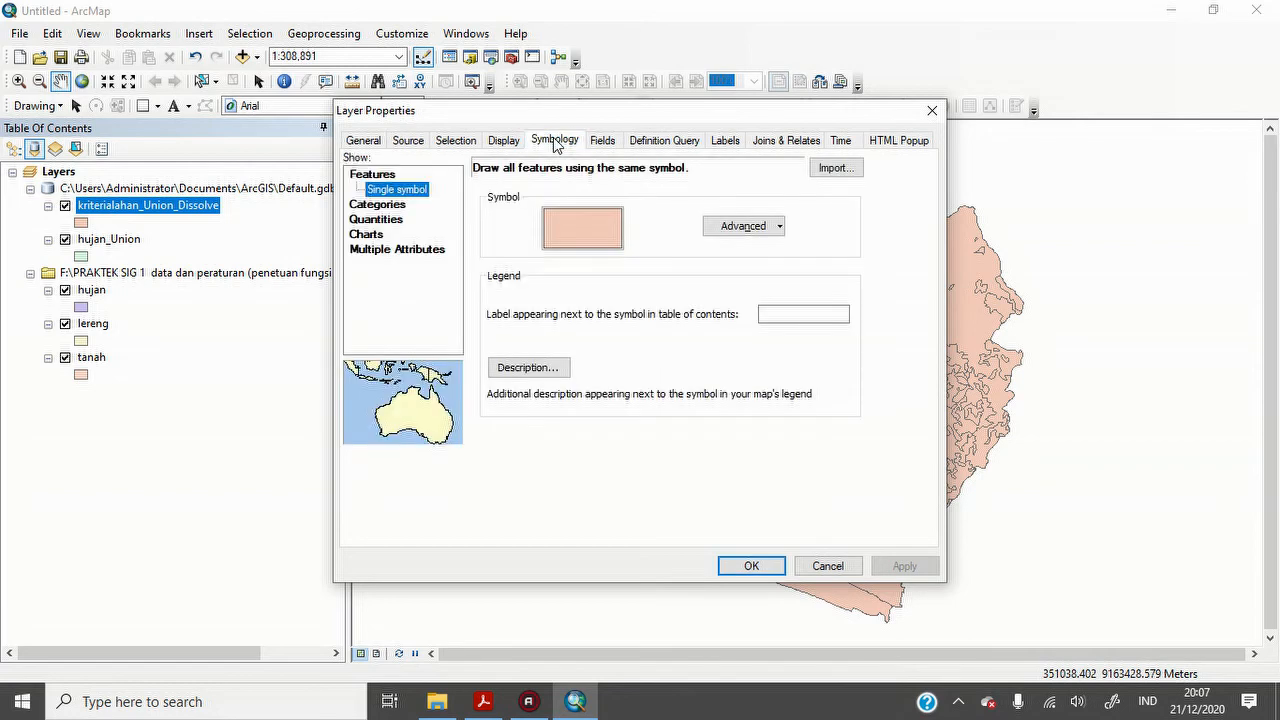
{"action": "left_click", "coordinate": [400, 205]}
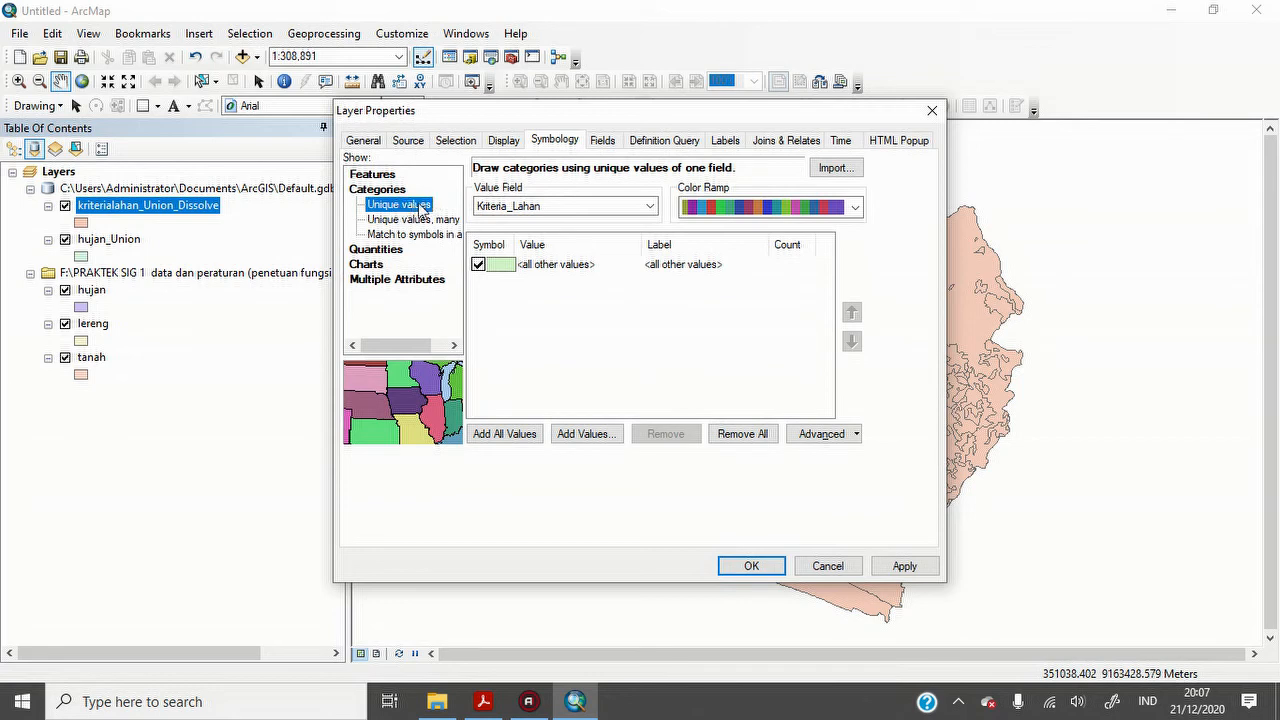
{"action": "left_click", "coordinate": [577, 207]}
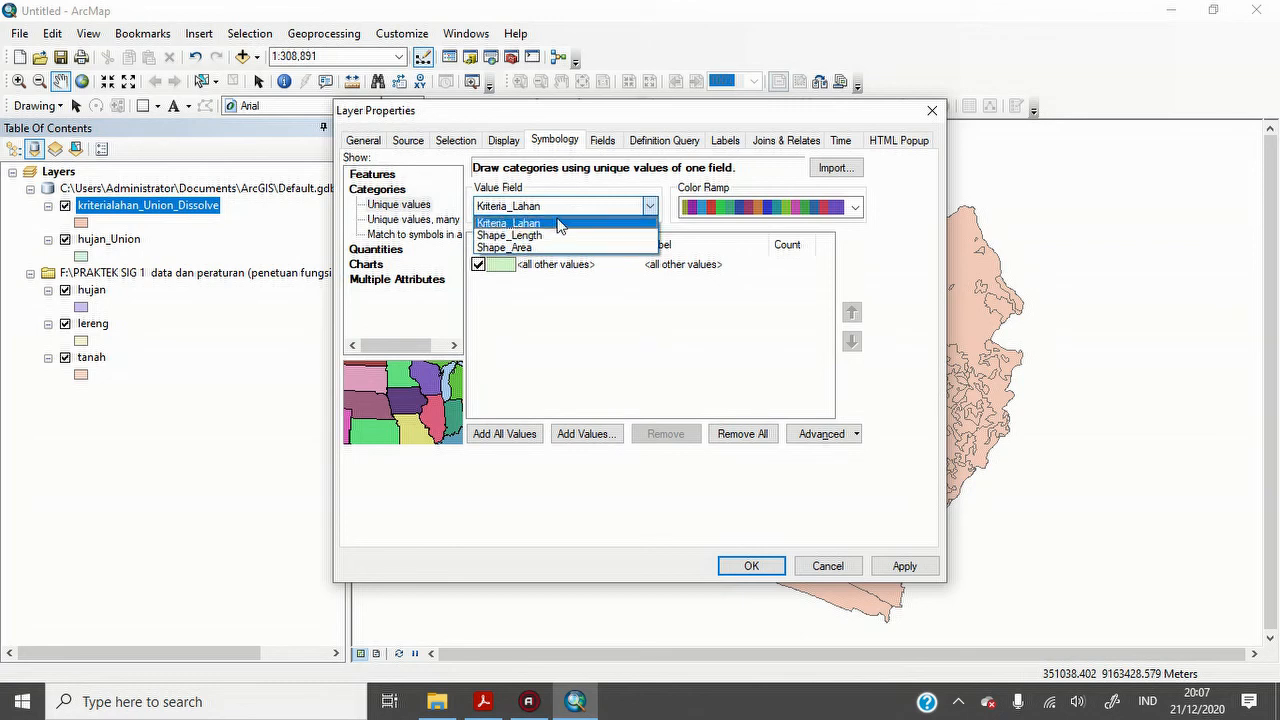
{"action": "left_click", "coordinate": [559, 224]}
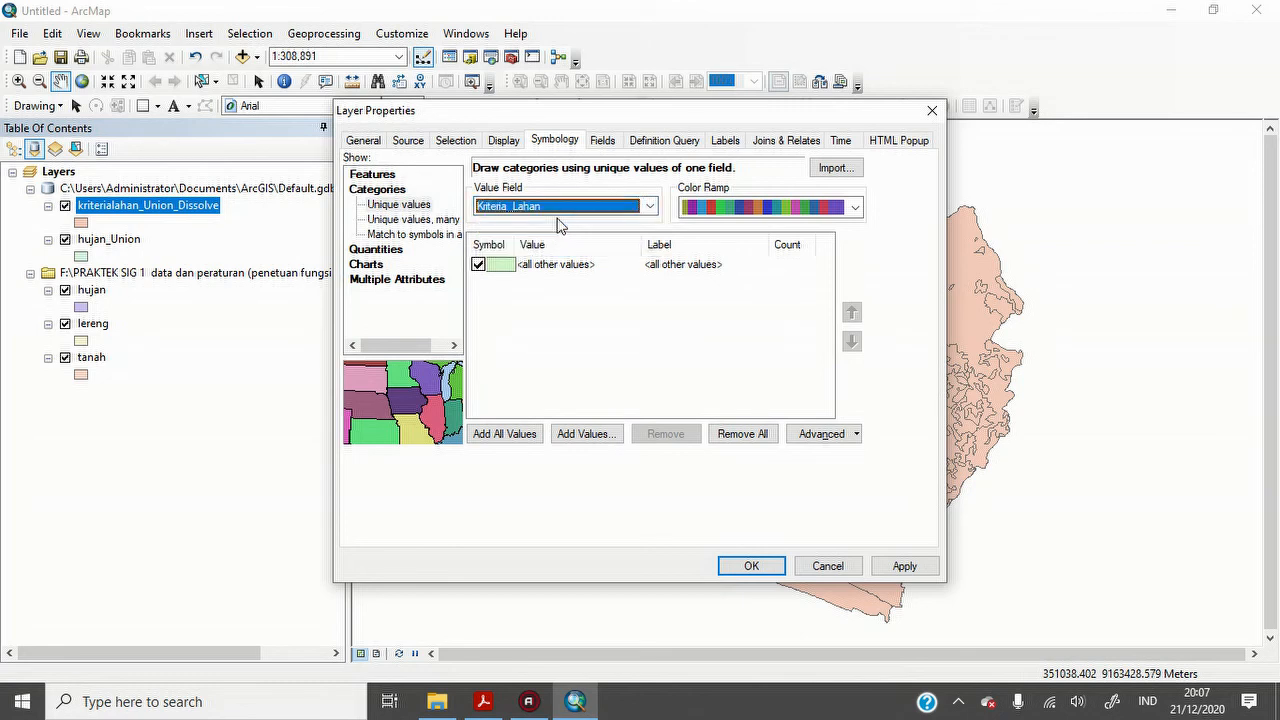
{"action": "left_click", "coordinate": [576, 208]}
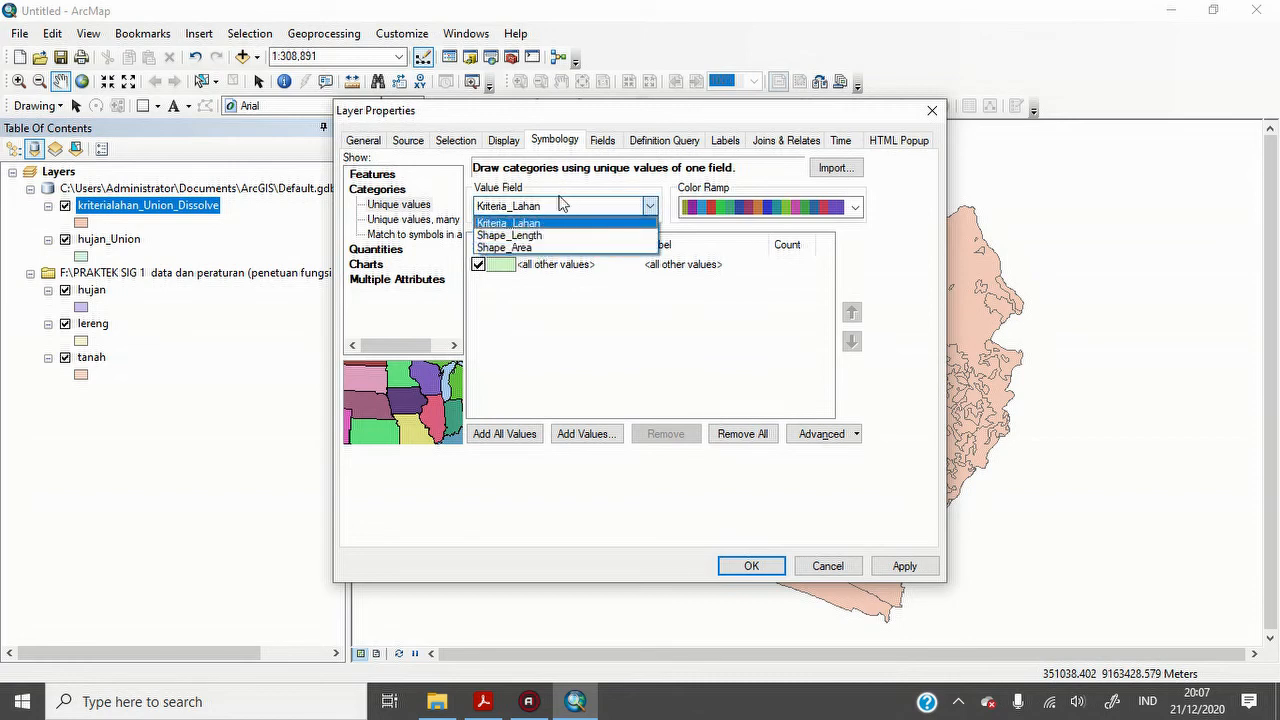
{"action": "left_click", "coordinate": [563, 210]}
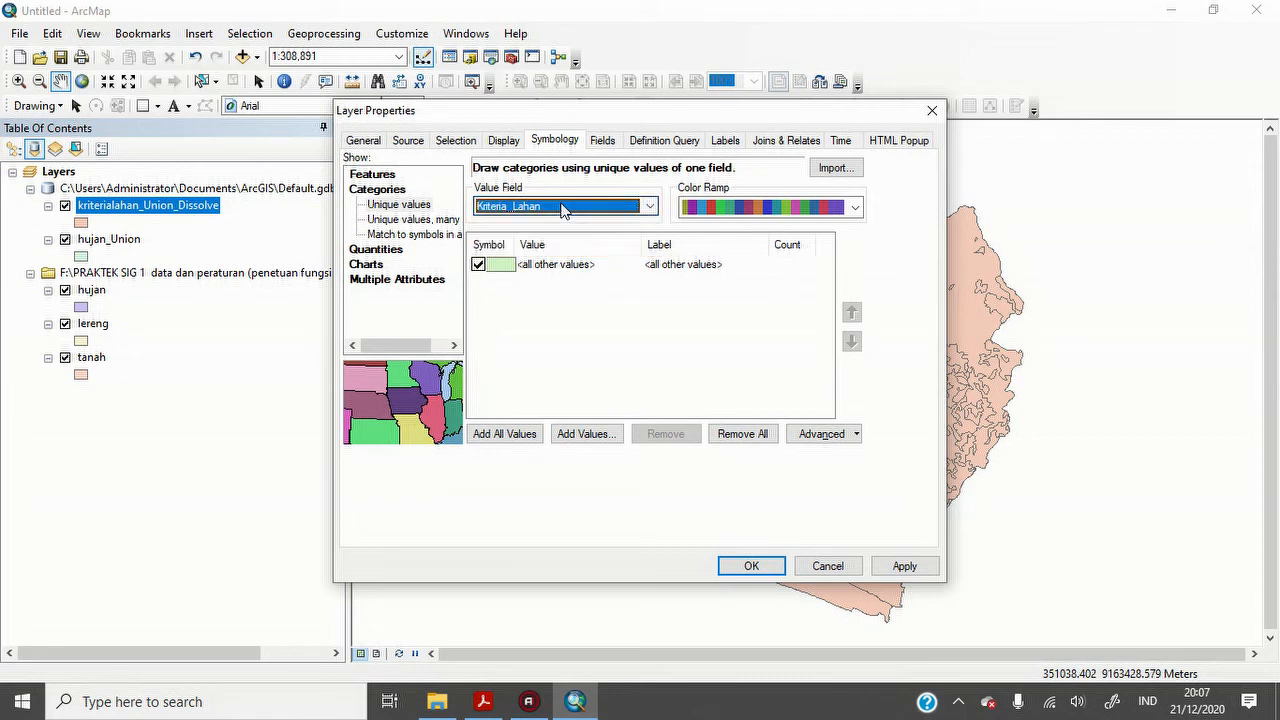
{"action": "left_click", "coordinate": [508, 433]}
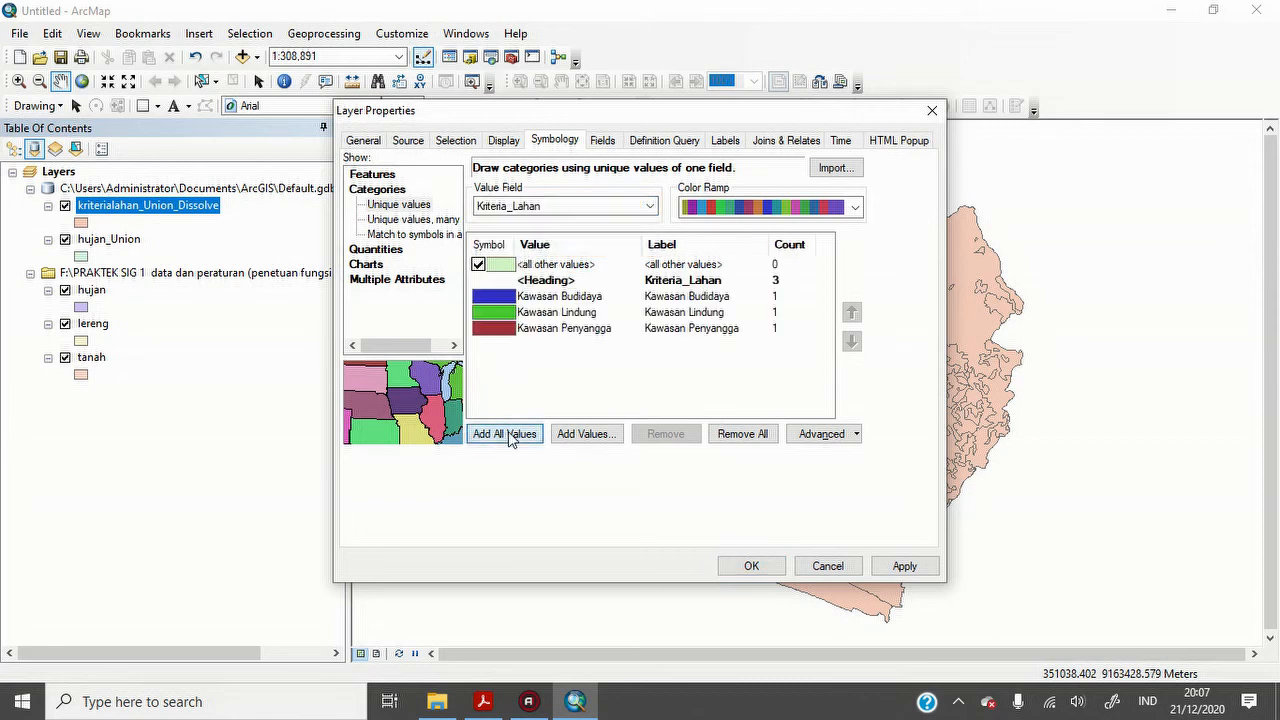
{"action": "left_click", "coordinate": [479, 265]}
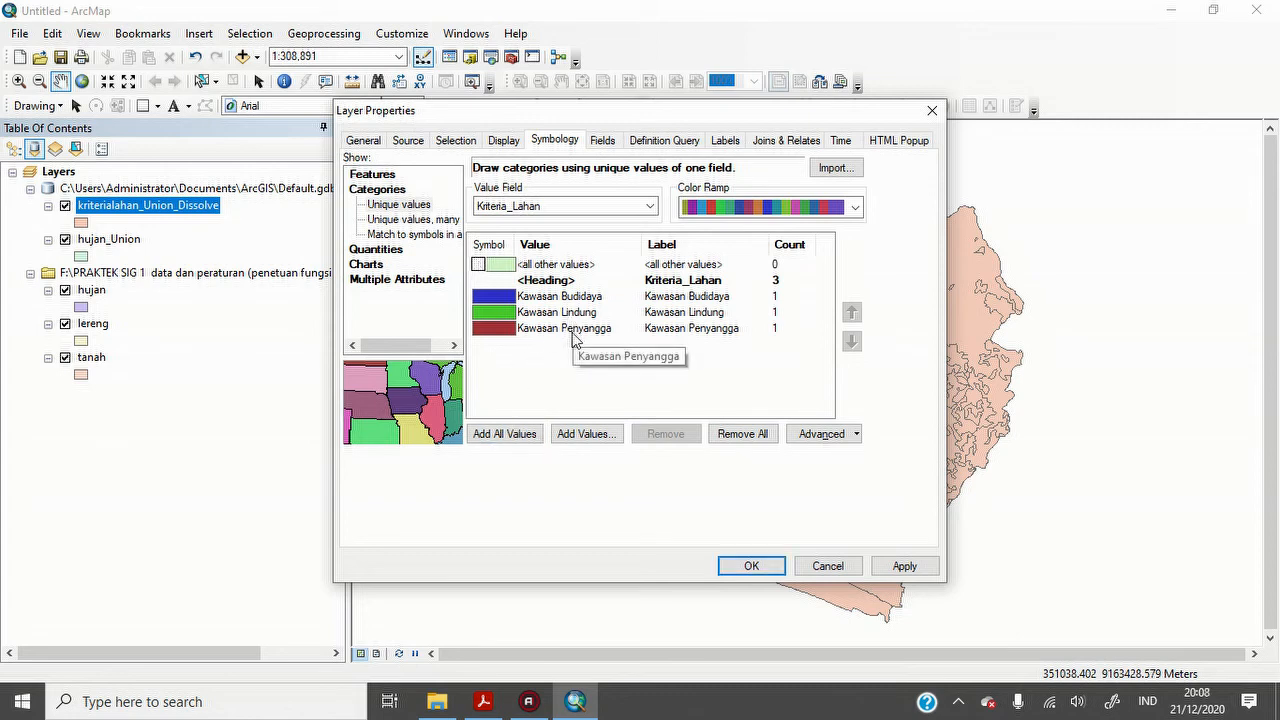
- Reorder the Kriteria_Lahan classes to Kawasan Lindung, Kawasan Penyangga, Kawasan Budidaya
{"action": "left_click", "coordinate": [503, 314]}
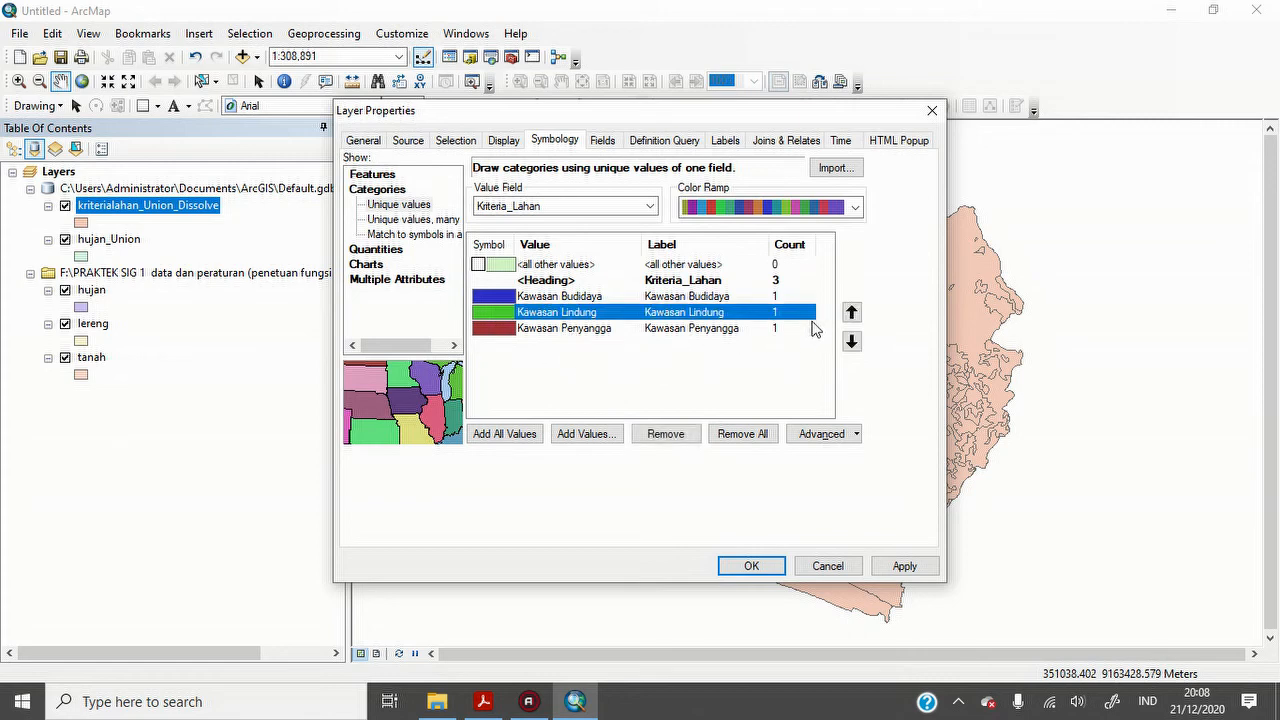
{"action": "left_click", "coordinate": [851, 314]}
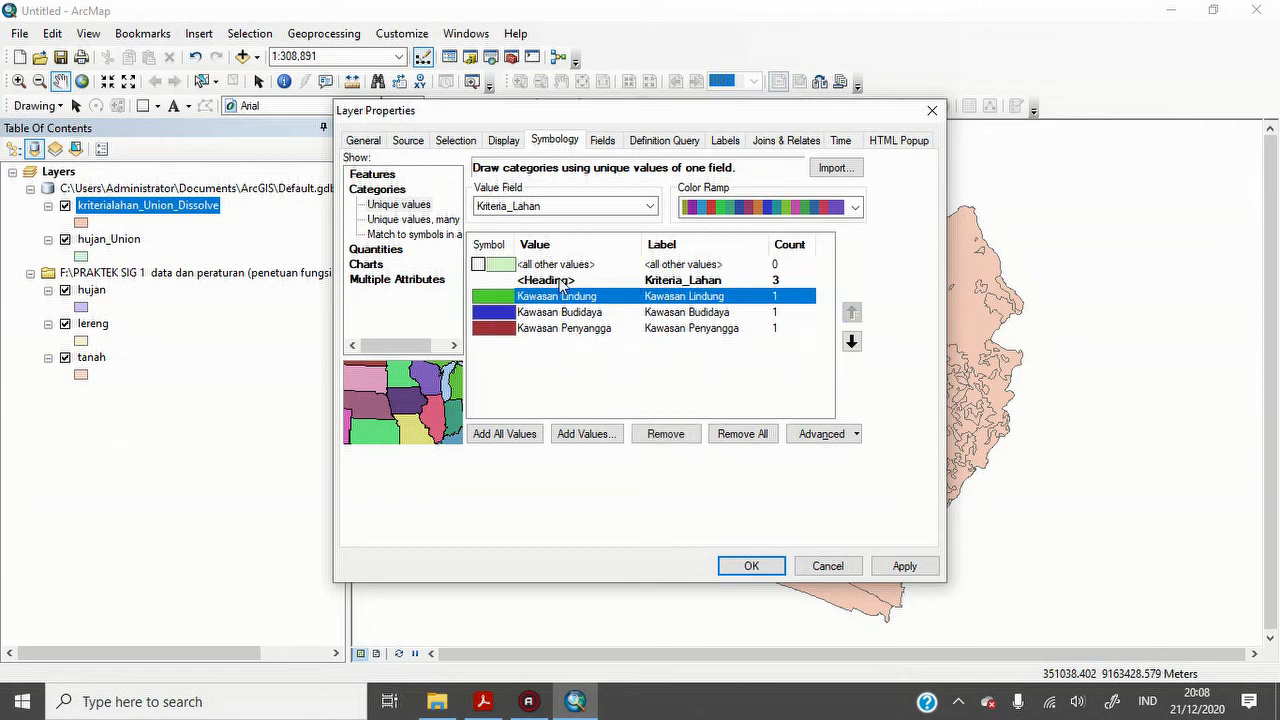
{"action": "left_click", "coordinate": [562, 317]}
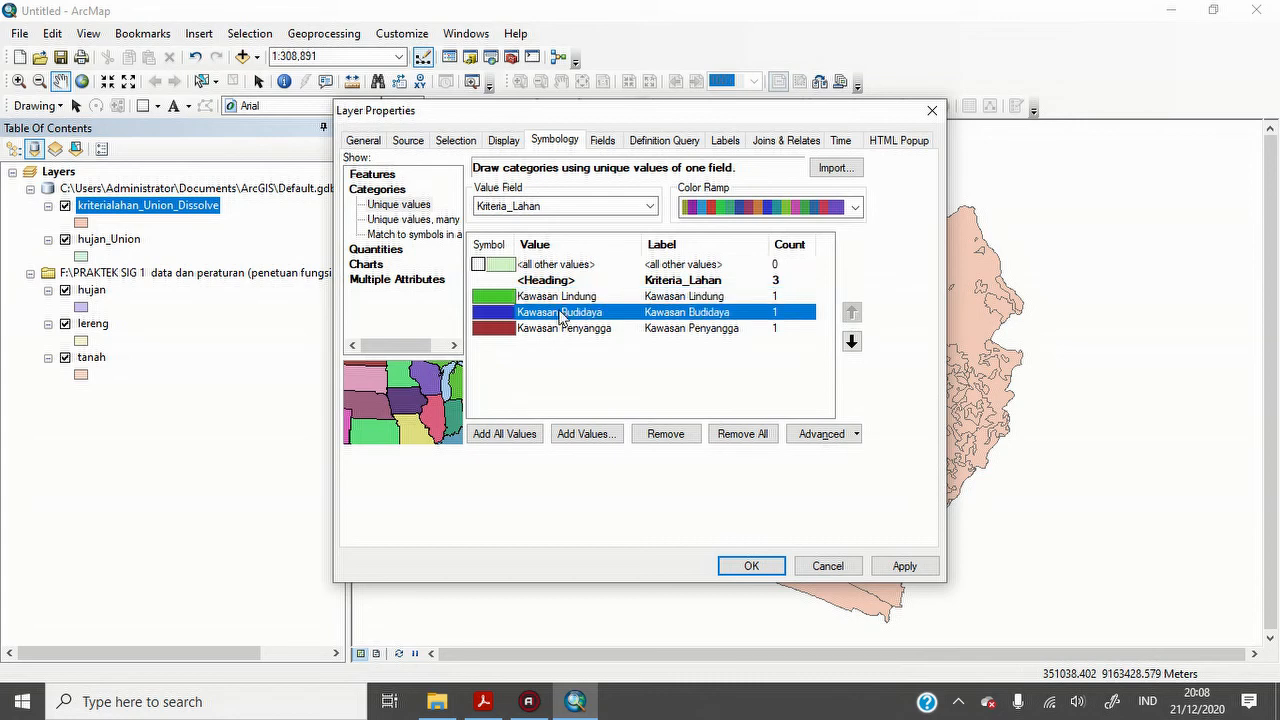
{"action": "left_click", "coordinate": [852, 342]}
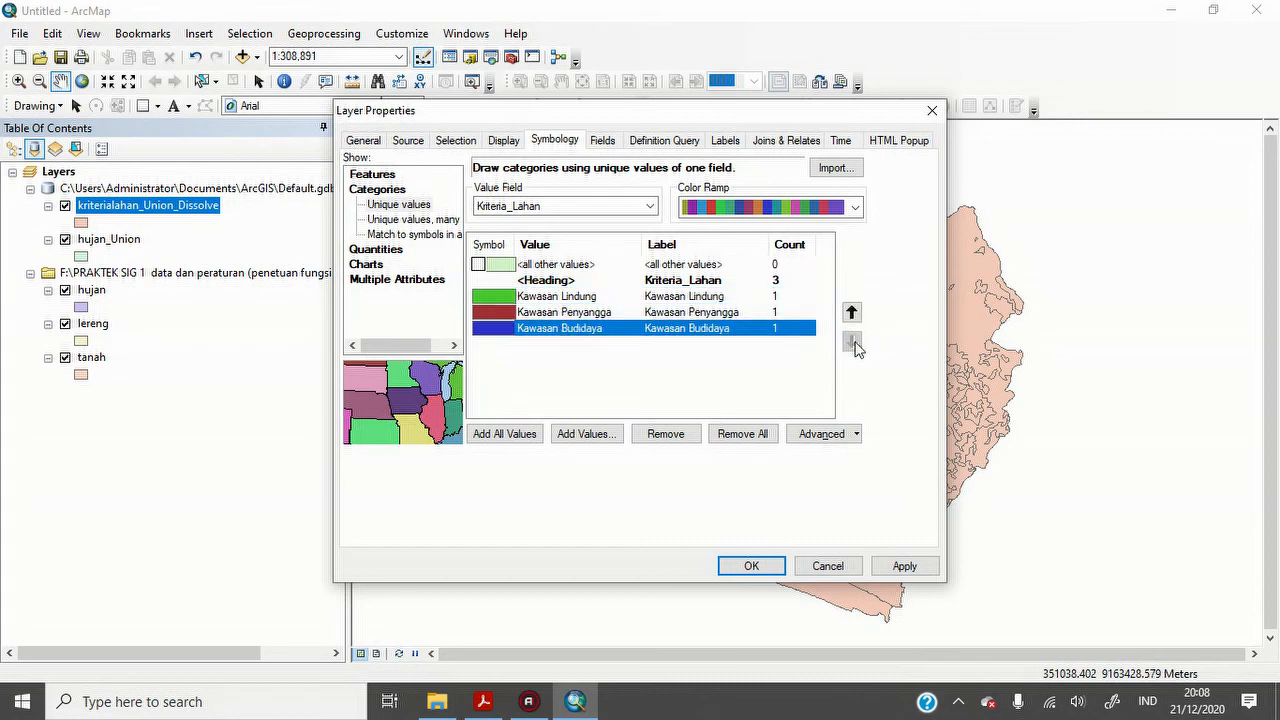
- Set the fill color of the Kawasan Lindung class to dark green
{"action": "double_click", "coordinate": [503, 303]}
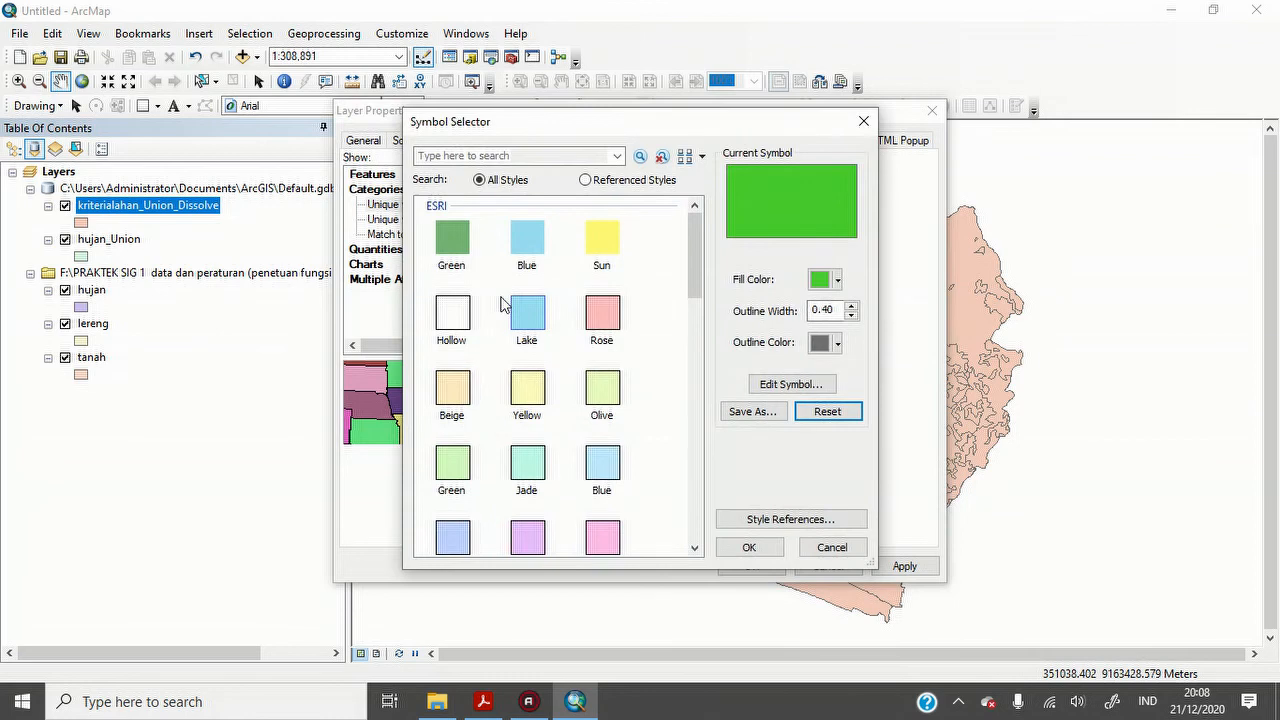
{"action": "left_click", "coordinate": [835, 279]}
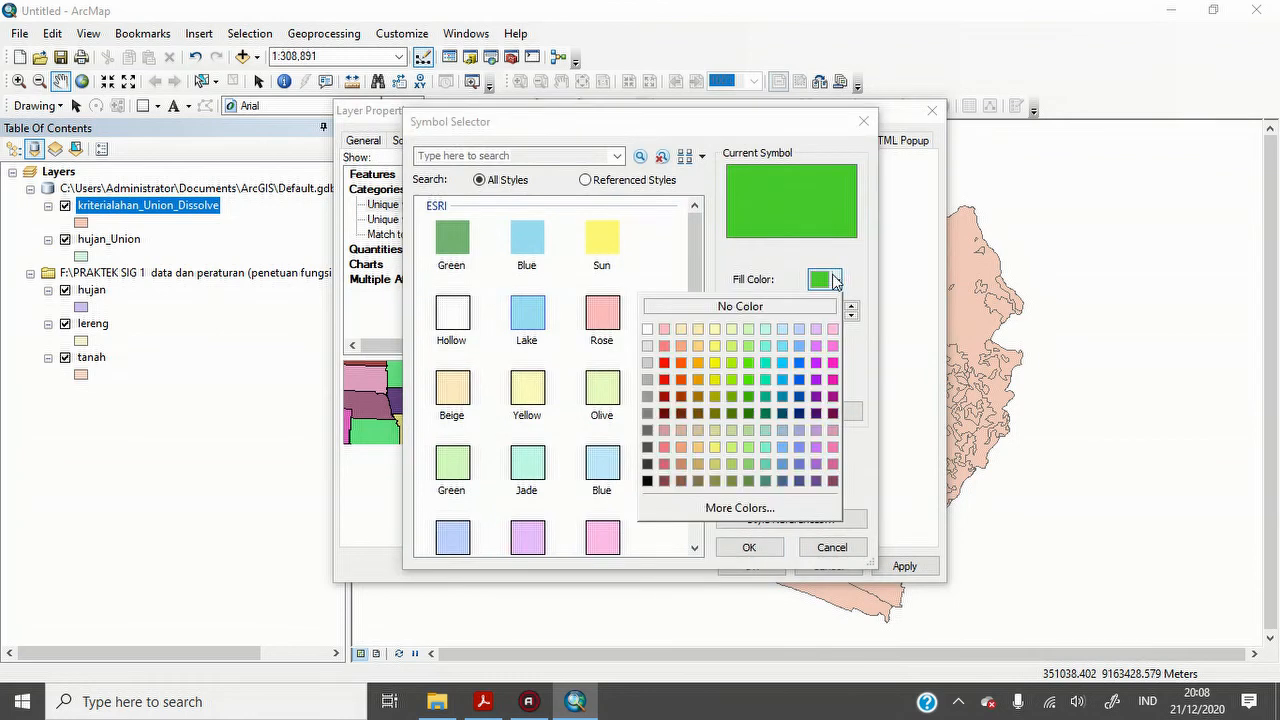
{"action": "left_click", "coordinate": [749, 413]}
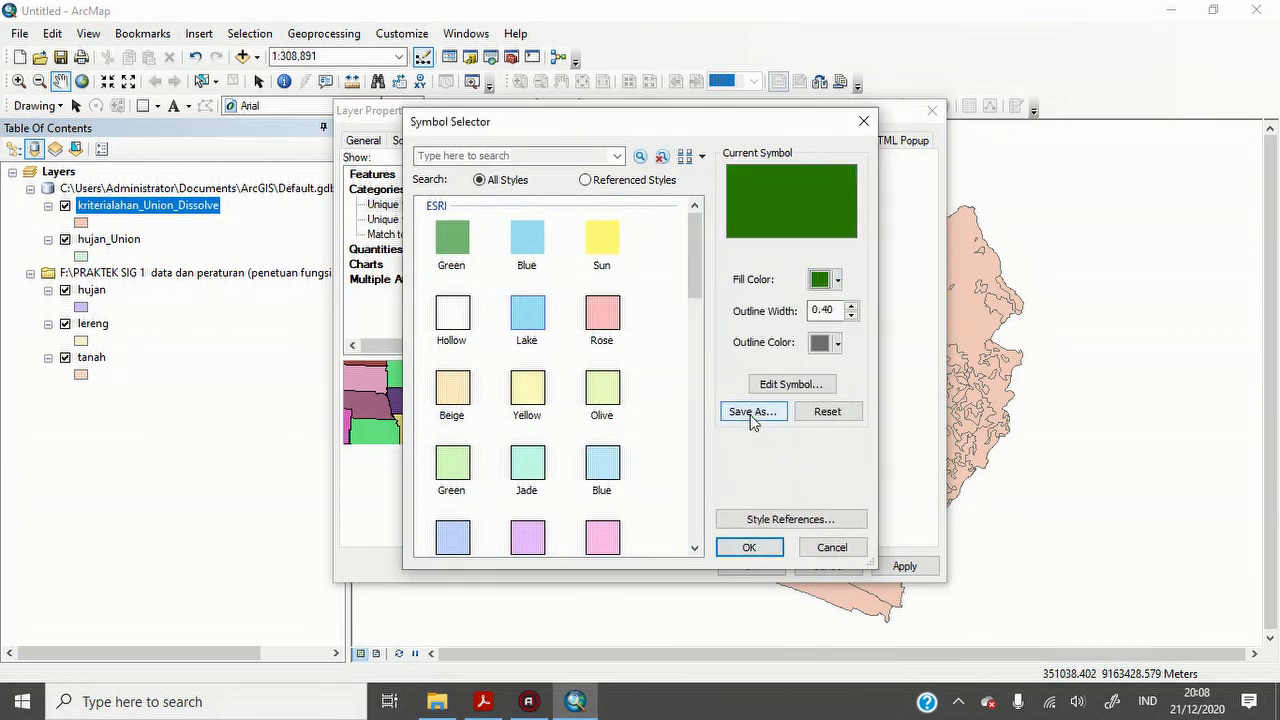
{"action": "left_click", "coordinate": [766, 549]}
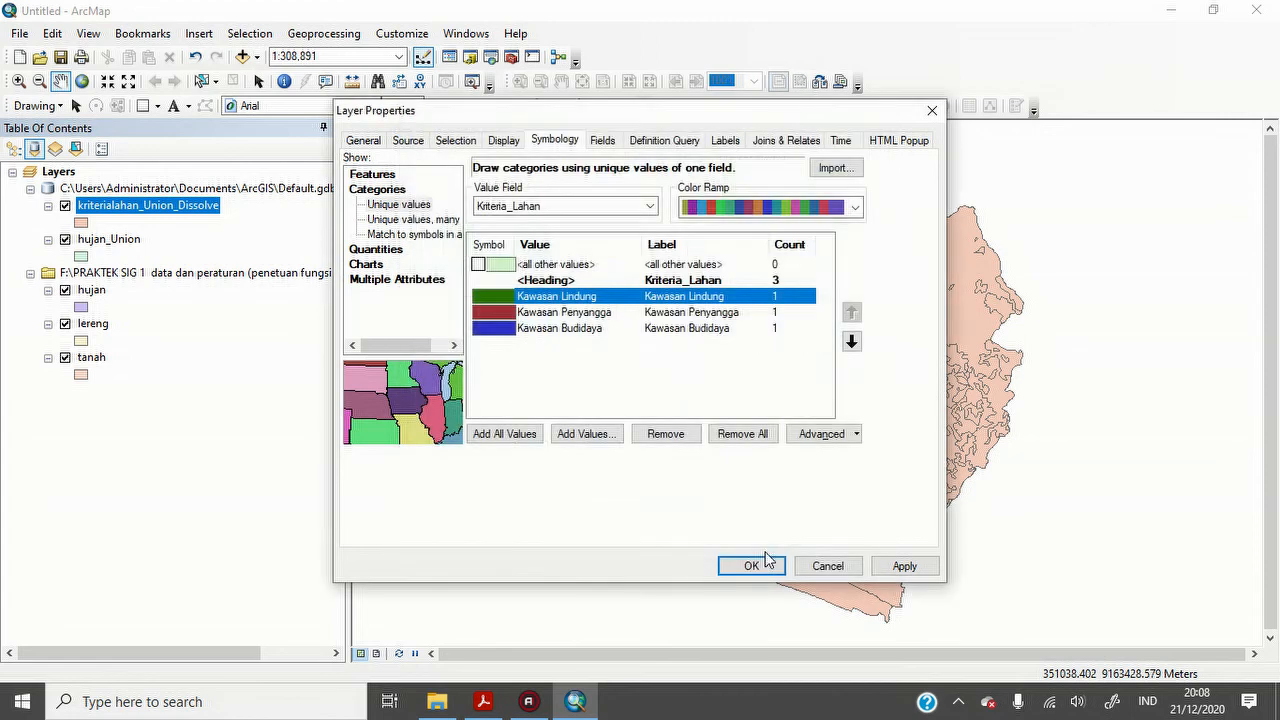
- Set the fill color of the Kawasan Penyangga class to orange
{"action": "left_click", "coordinate": [507, 314]}
{"action": "double_click", "coordinate": [493, 313]}
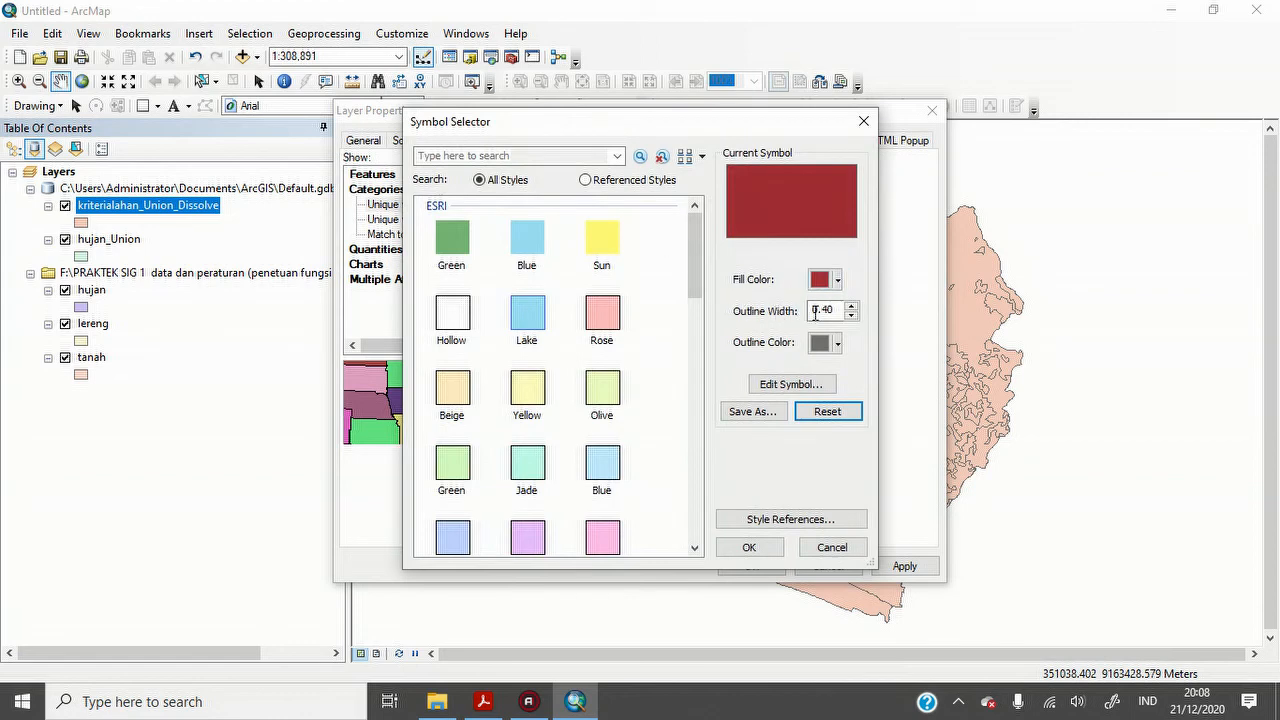
{"action": "left_click", "coordinate": [837, 280]}
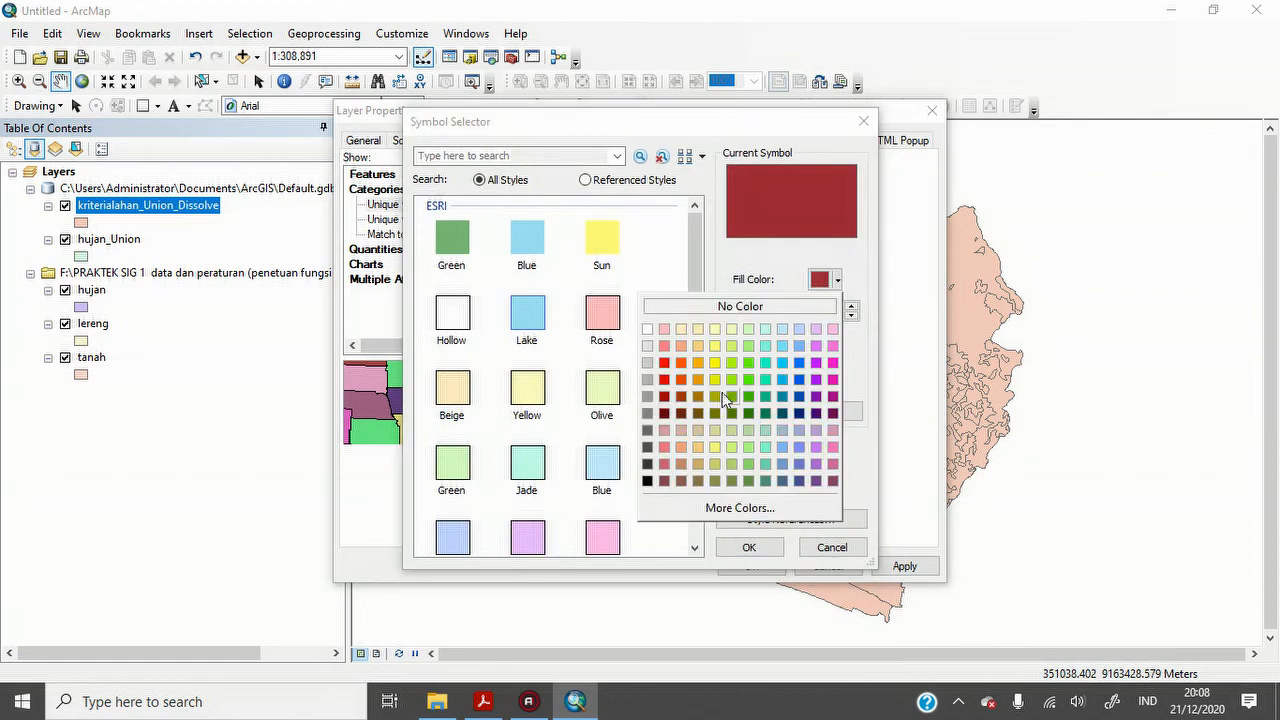
{"action": "left_click", "coordinate": [697, 360]}
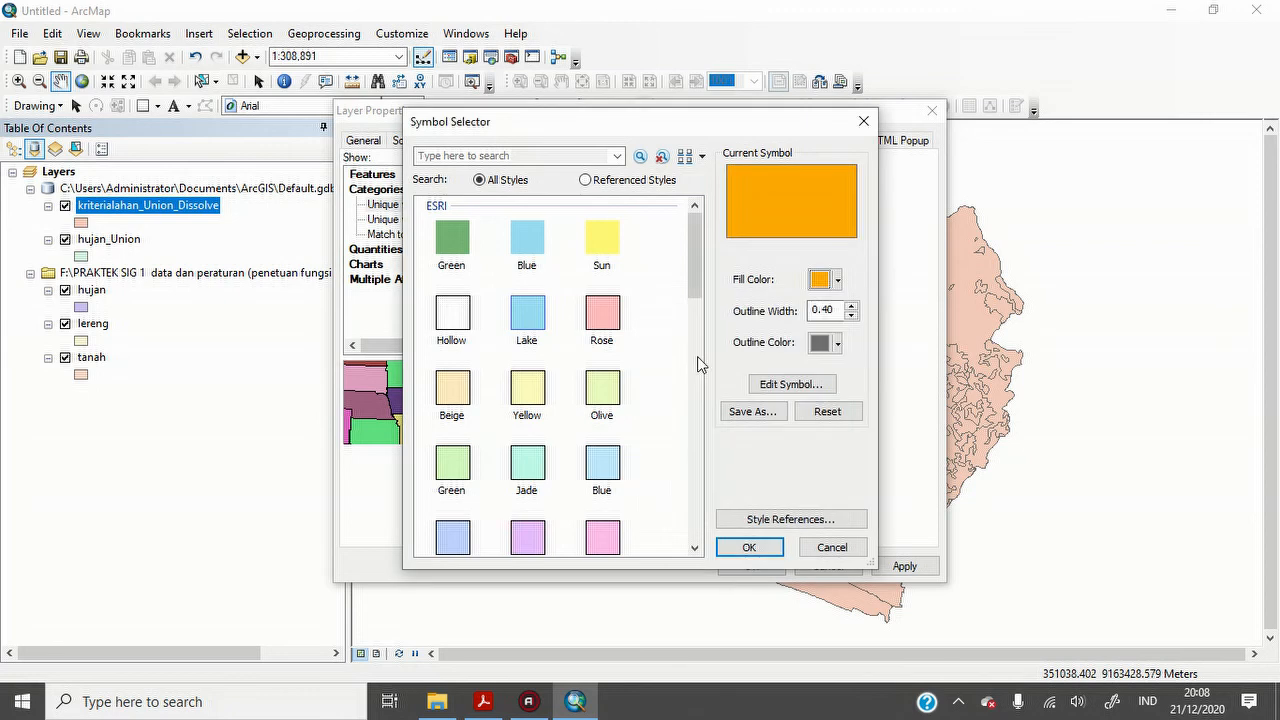
{"action": "left_click", "coordinate": [750, 549]}
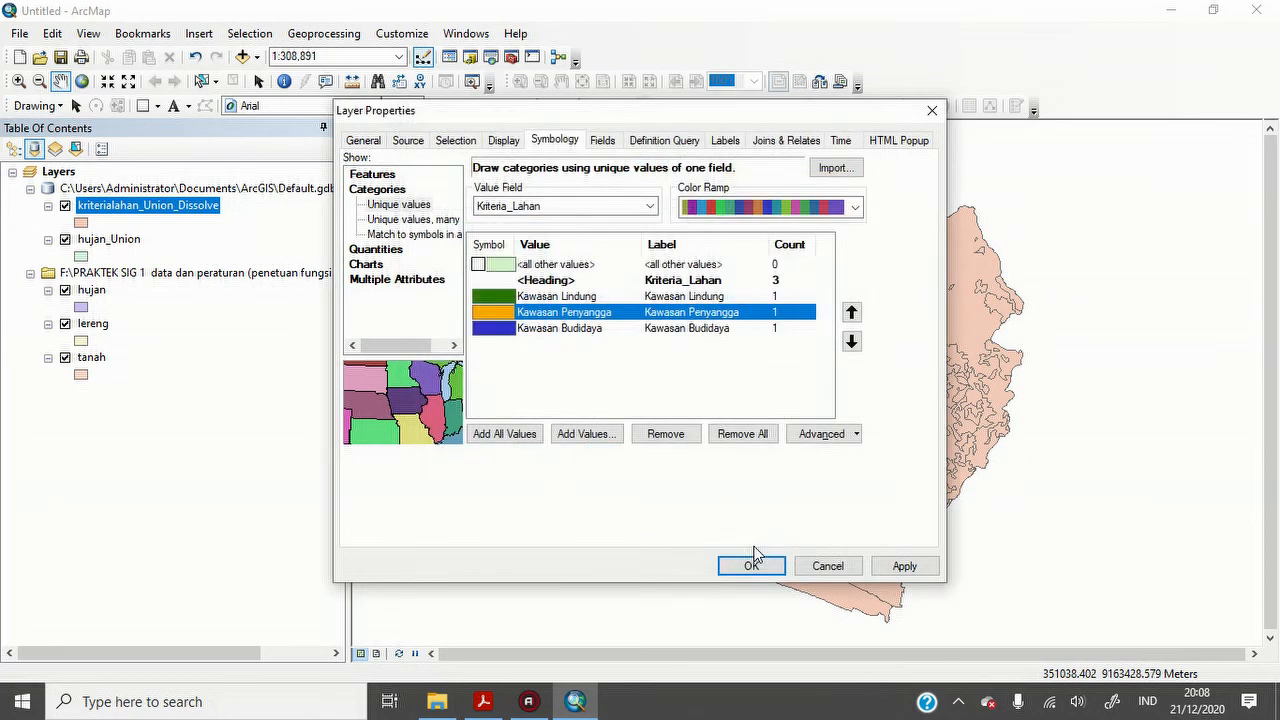
- Set the fill color of the Kawasan Budidaya class to Solar Yellow and apply the symbology to the layer
{"action": "double_click", "coordinate": [503, 334]}
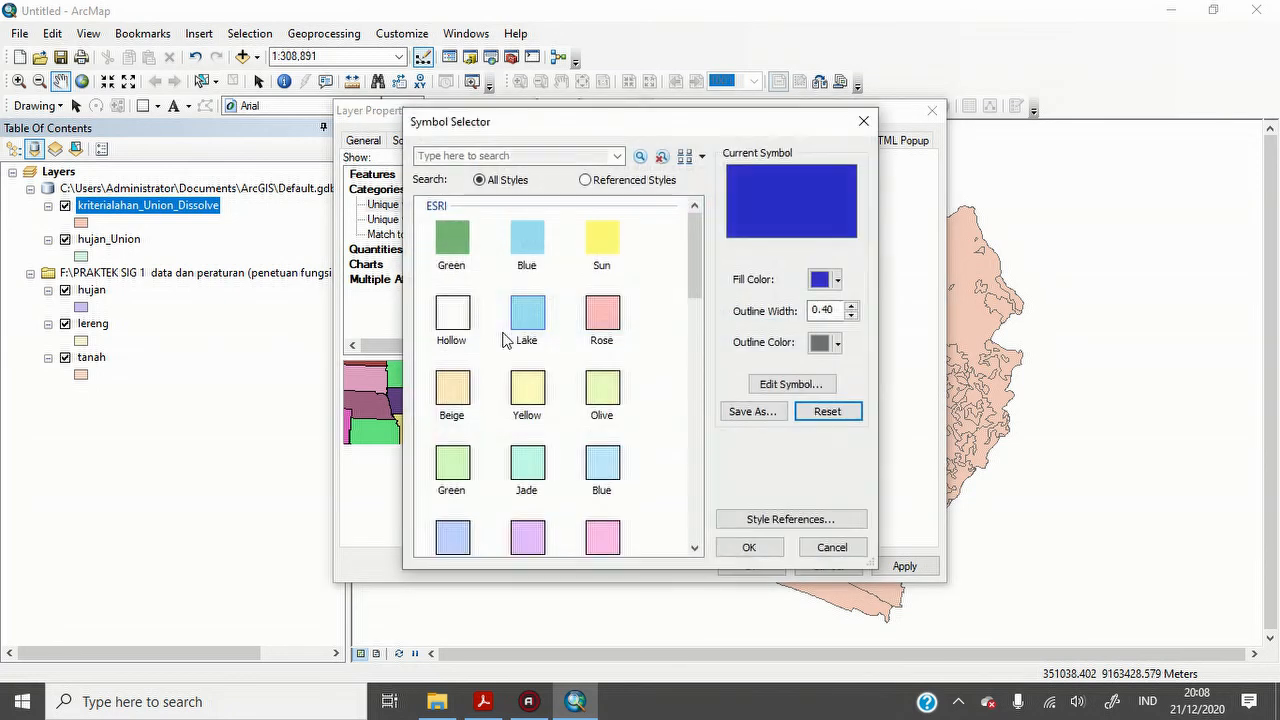
{"action": "left_click", "coordinate": [838, 280]}
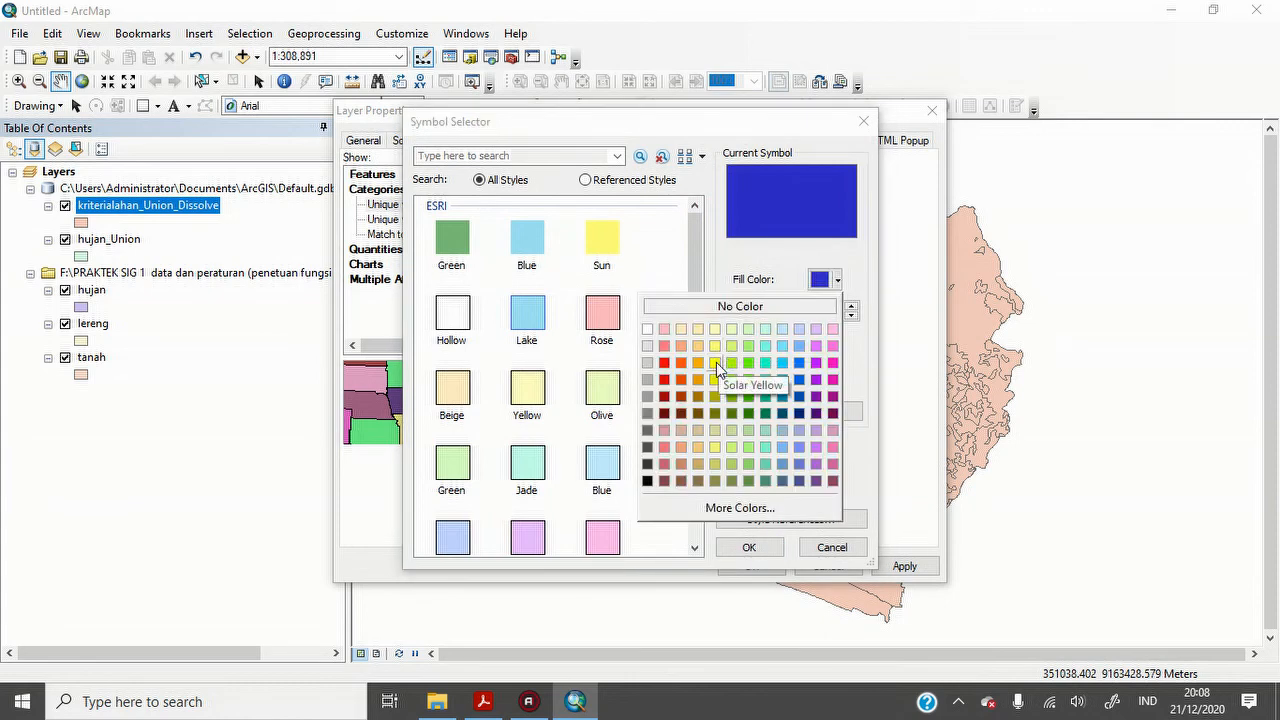
{"action": "left_click", "coordinate": [716, 362]}
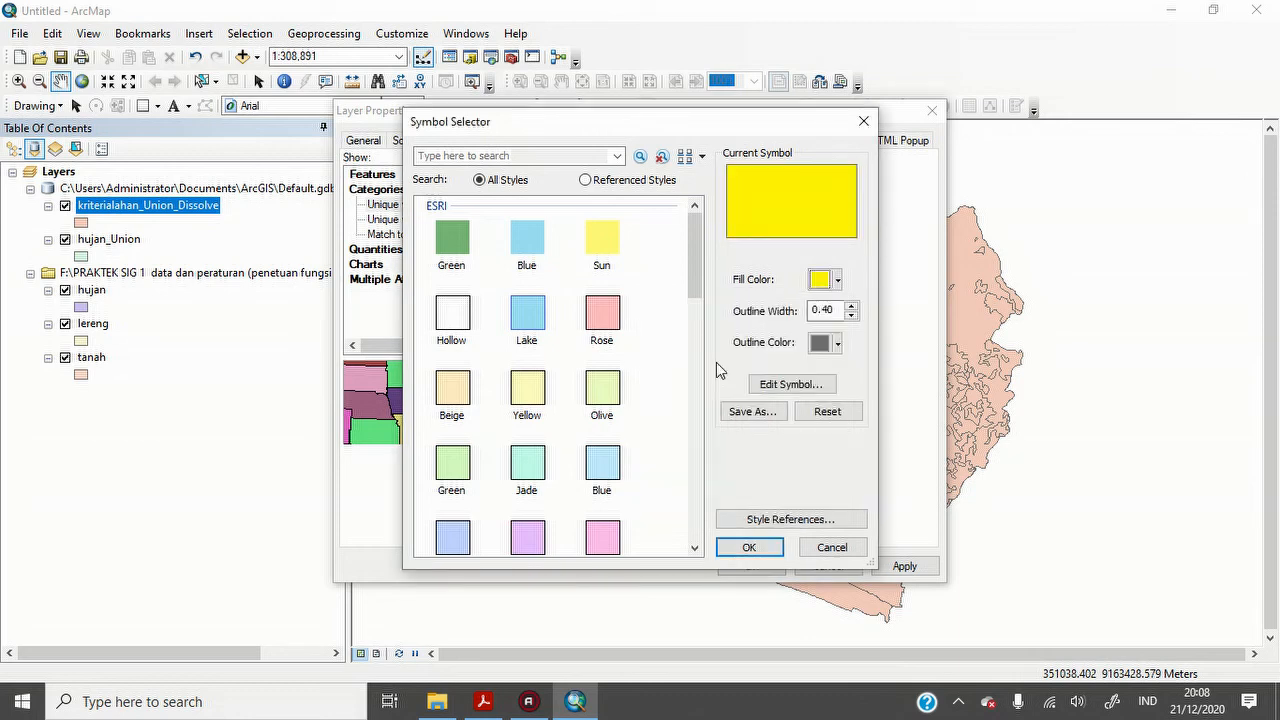
{"action": "left_click", "coordinate": [759, 548]}
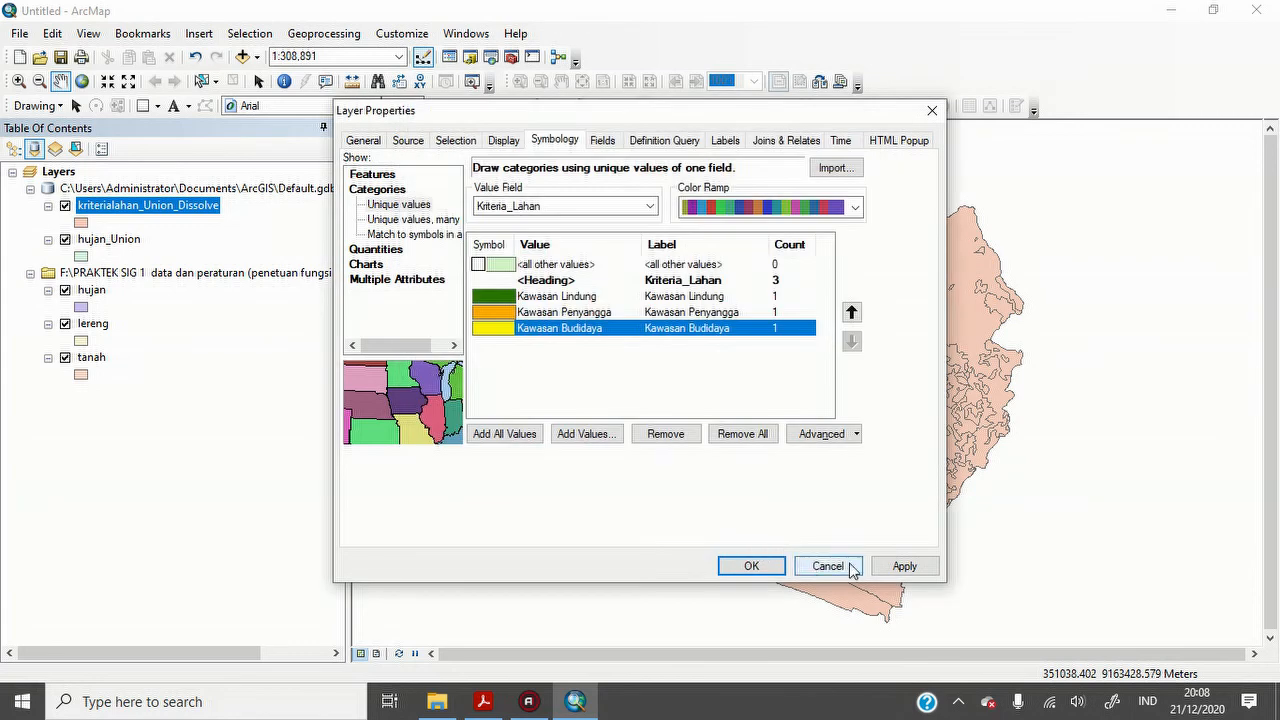
{"action": "left_click", "coordinate": [903, 566]}
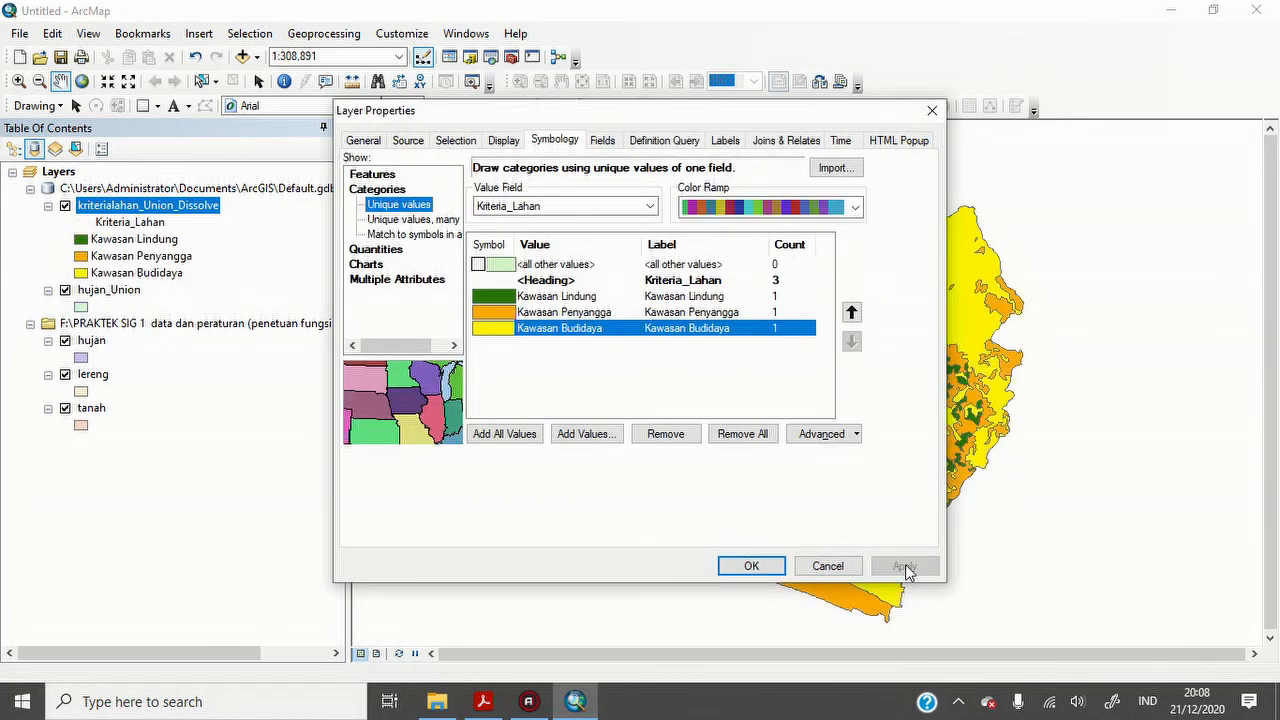
{"action": "left_click", "coordinate": [752, 566]}
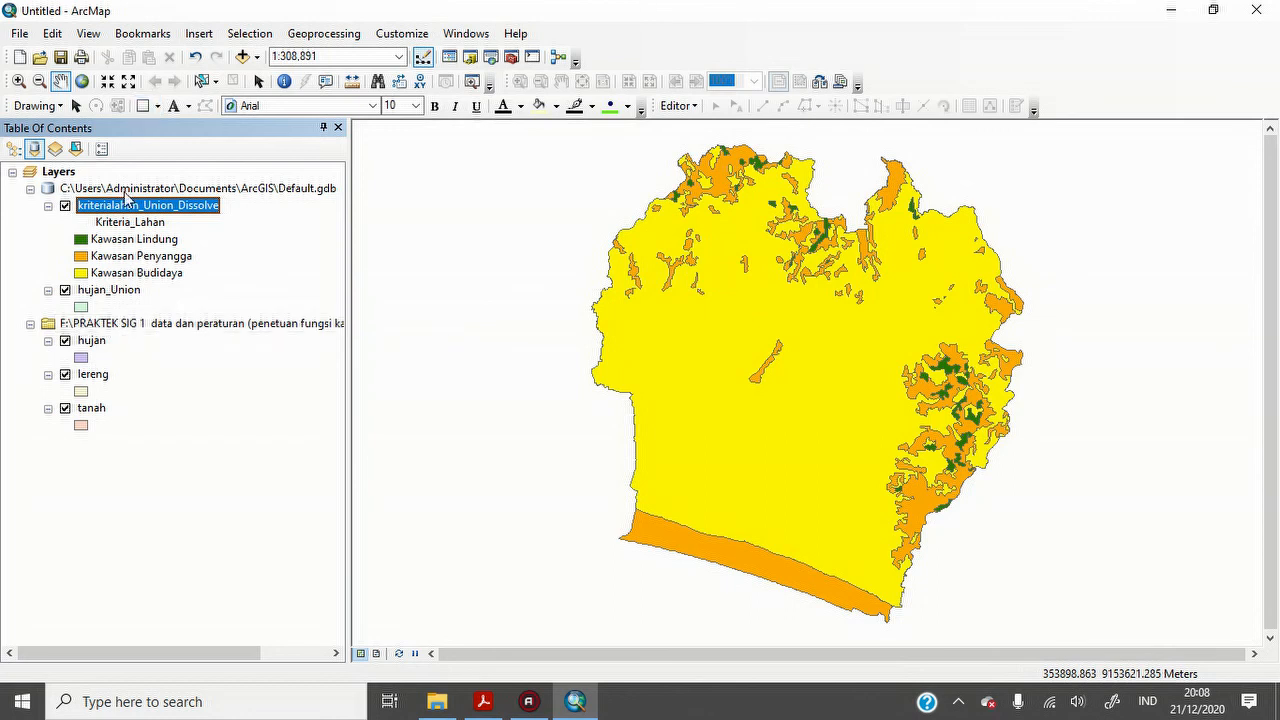
- Review the hujan, lereng and tanah input layers and examine the class areas in the attribute table of kriterialahan_Union_Dissolve
{"action": "left_click", "coordinate": [94, 344]}
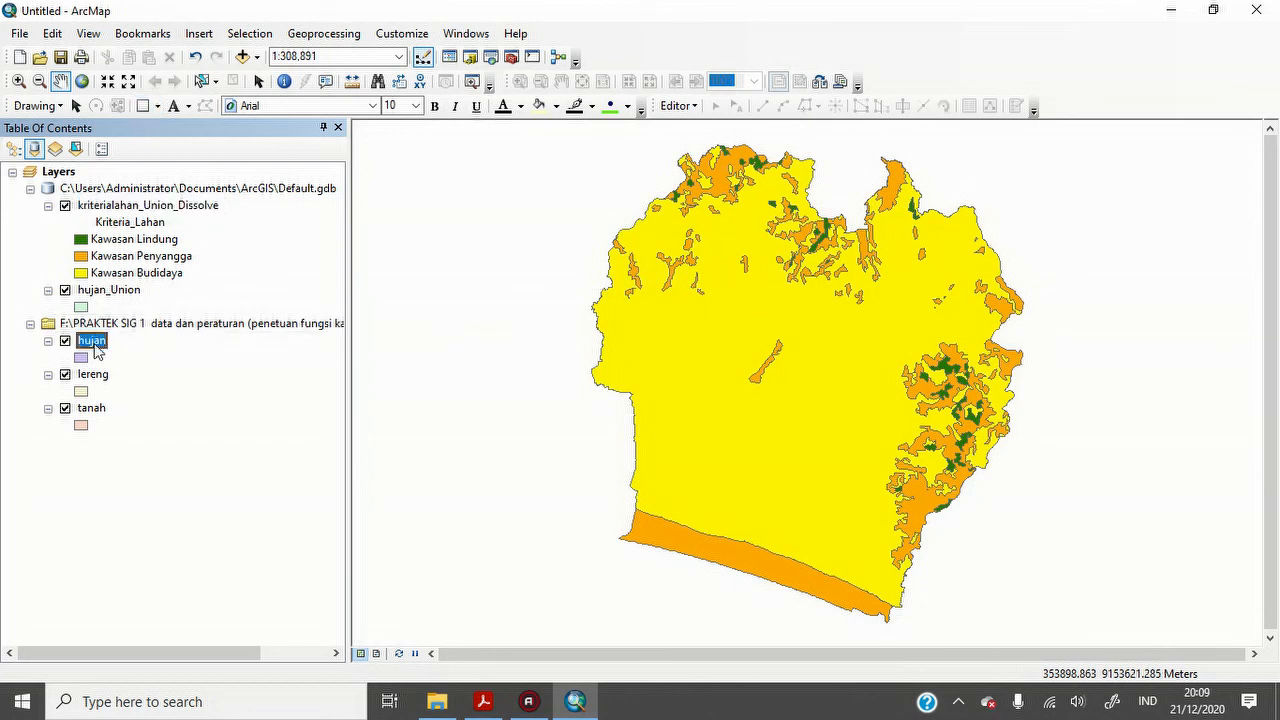
{"action": "left_click", "coordinate": [95, 378]}
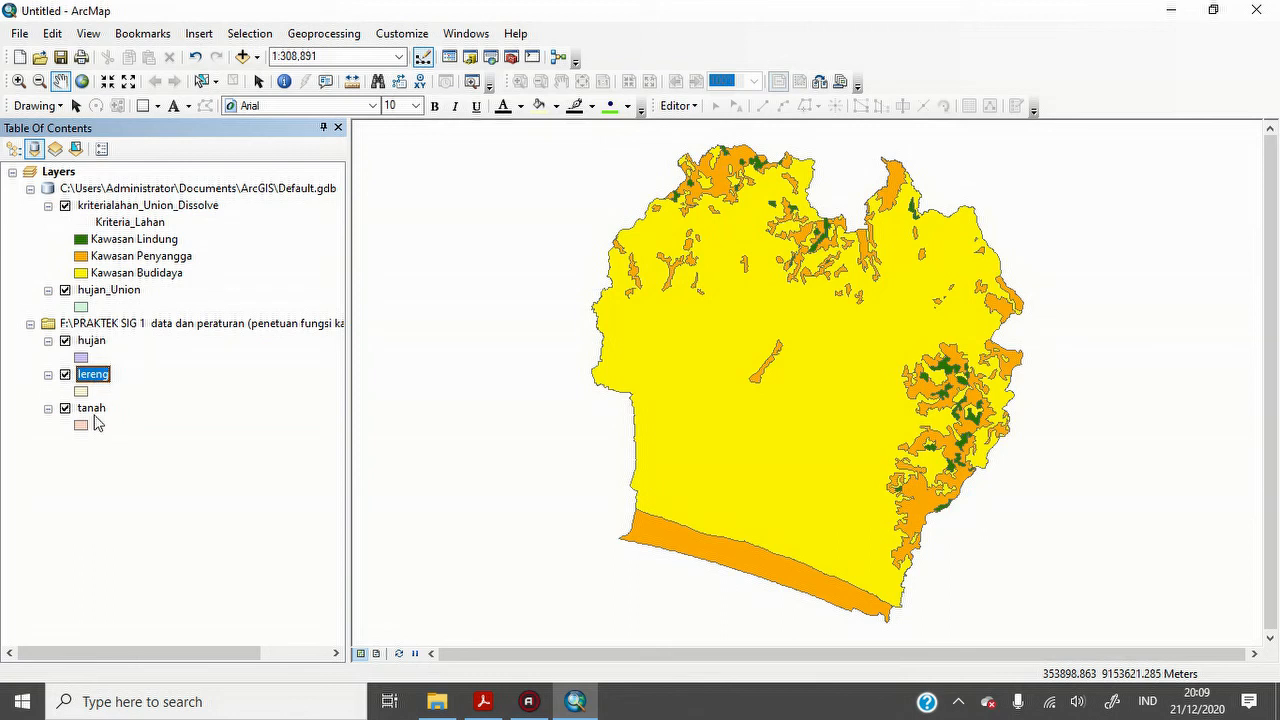
{"action": "left_click", "coordinate": [92, 410]}
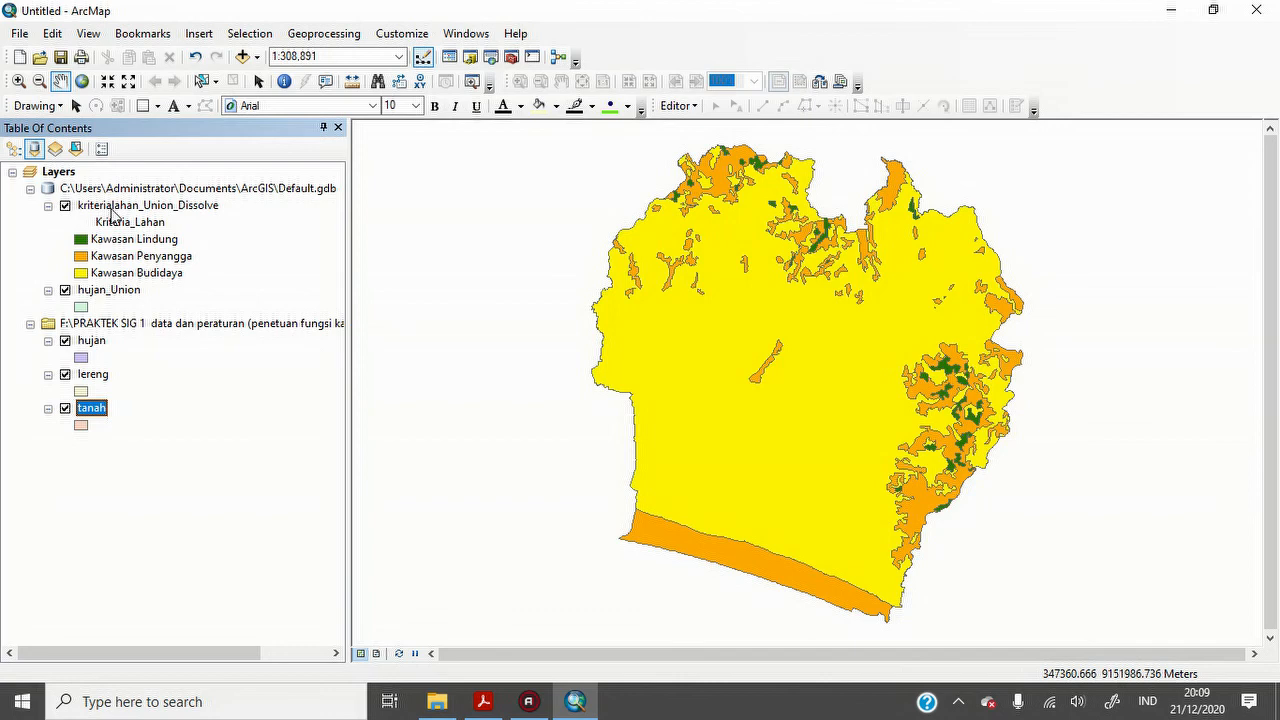
{"action": "left_click", "coordinate": [117, 210], "text": "ctrl"}
{"action": "right_click", "coordinate": [117, 210]}
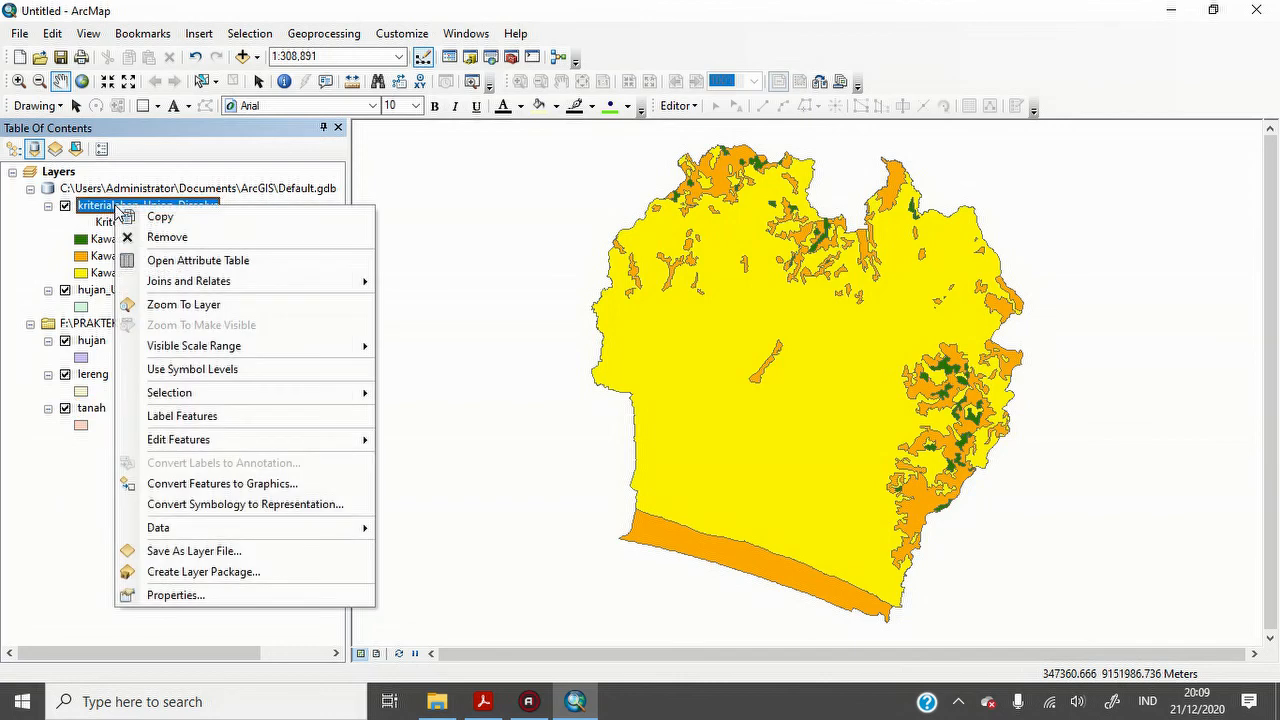
{"action": "left_click", "coordinate": [163, 260]}
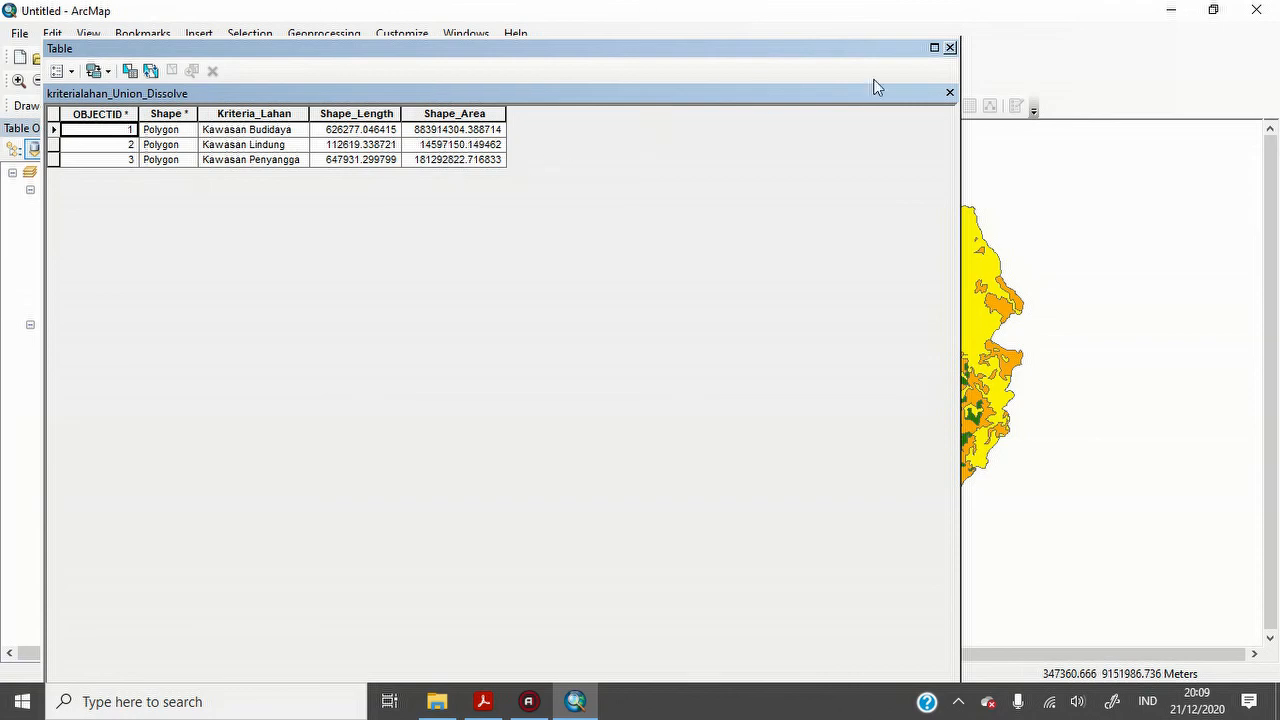
{"action": "left_click", "coordinate": [950, 47]}
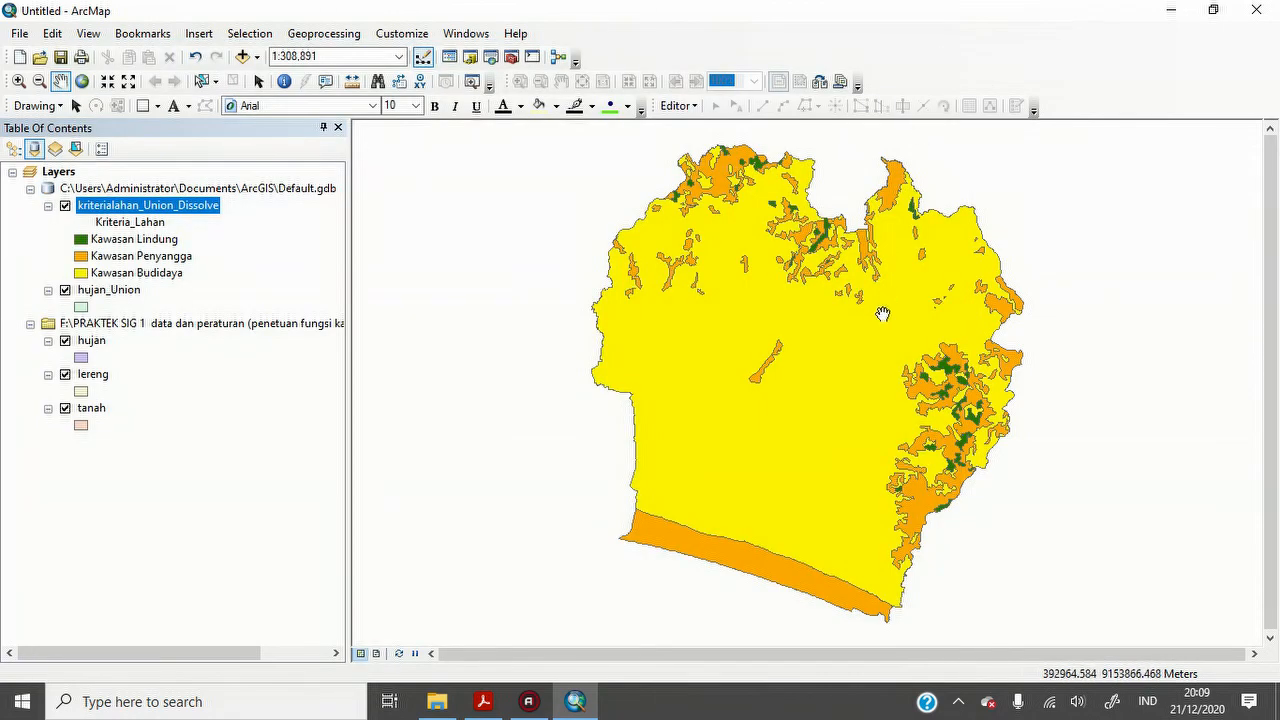